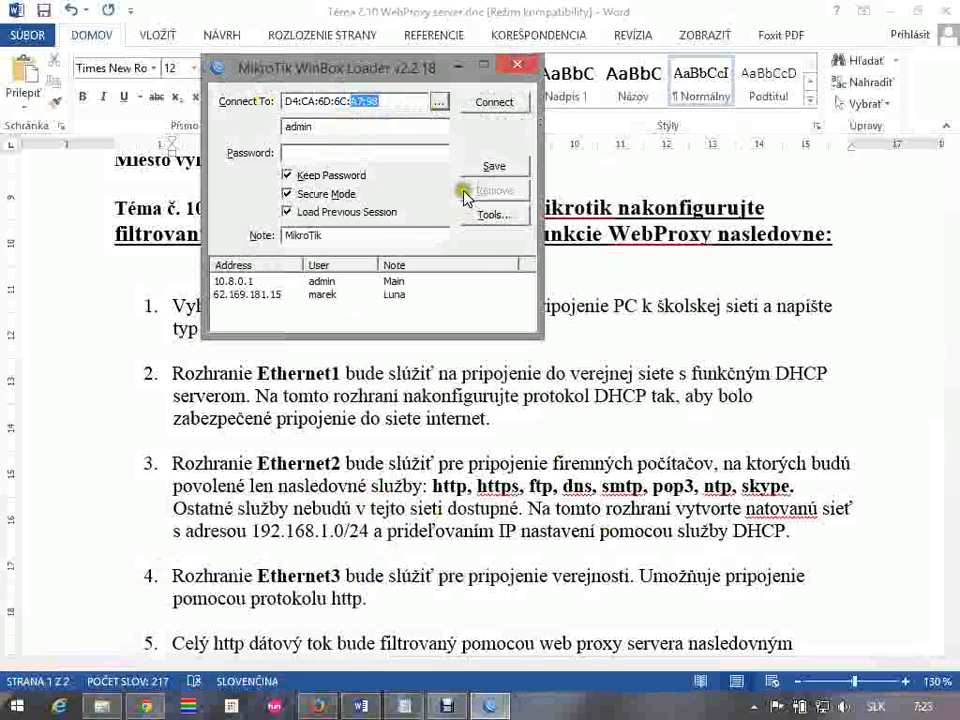
Connect to the MikroTik router at D4:CA:6D:6C:A7:98 as admin and check its IP address list
{"action": "left_click", "coordinate": [495, 103]}
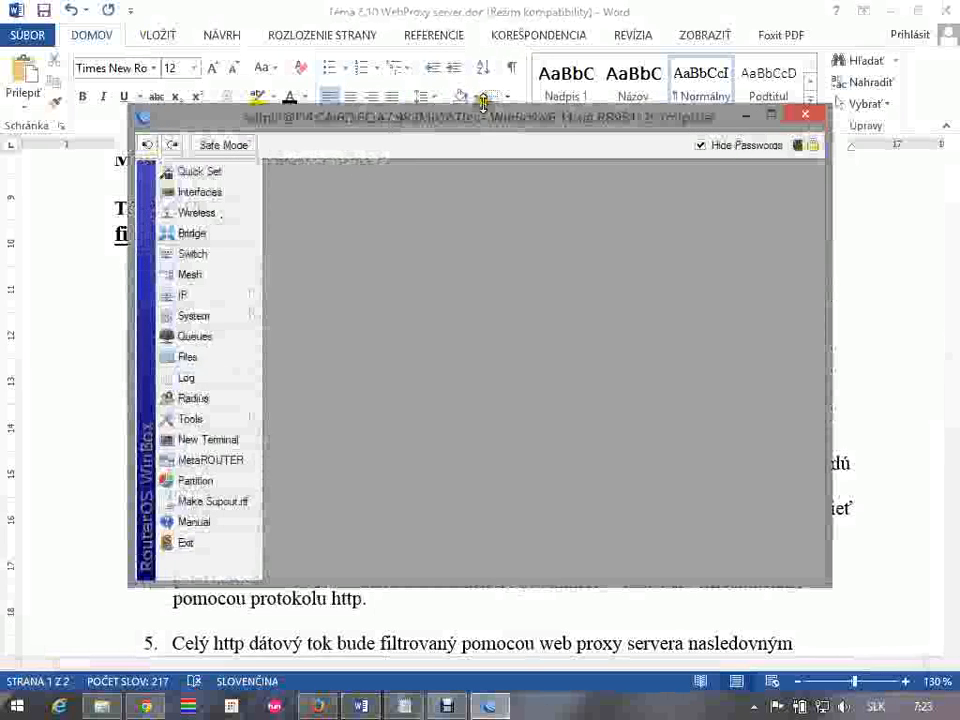
{"action": "left_click", "coordinate": [218, 292]}
{"action": "left_click", "coordinate": [321, 272]}
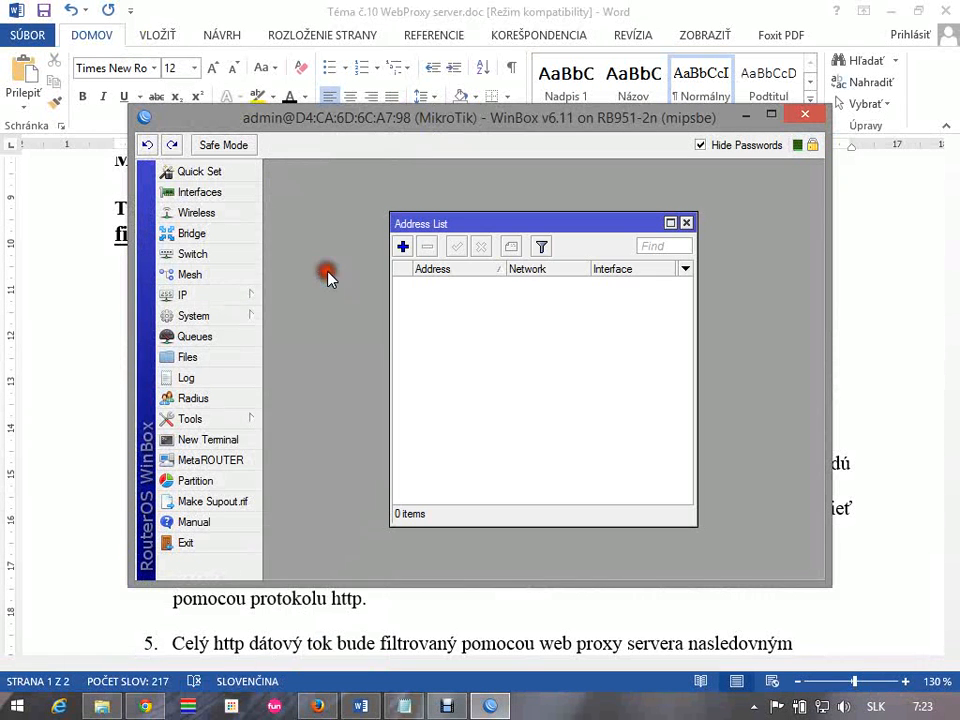
{"action": "left_click", "coordinate": [686, 222]}
Reset the router configuration with No Default Configuration enabled, confirm the reset, and dismiss the disconnected session
{"action": "left_click", "coordinate": [234, 317]}
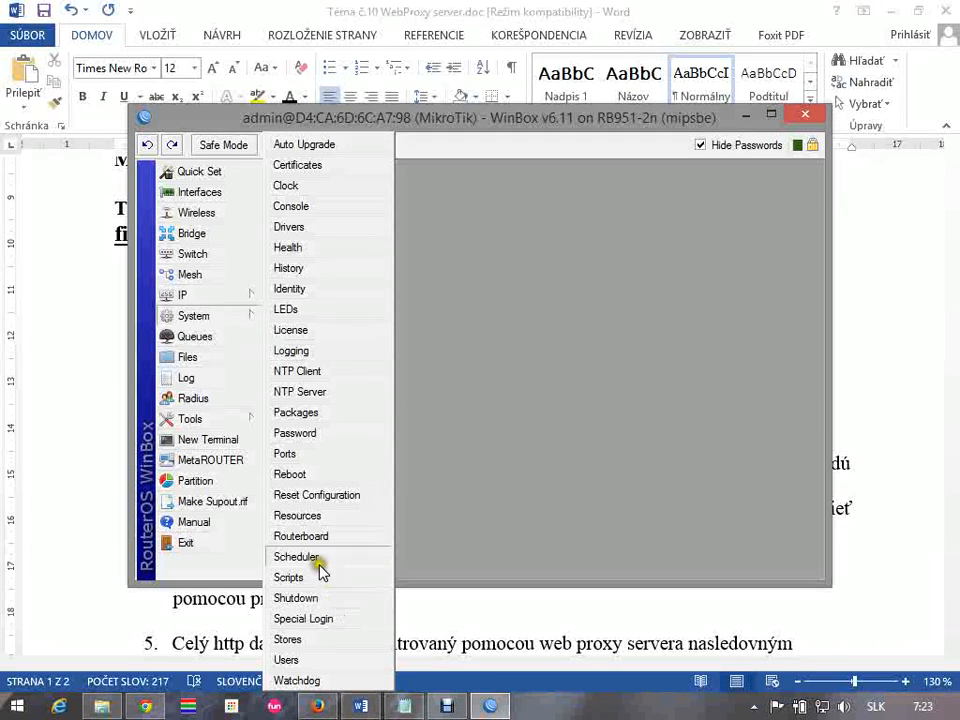
{"action": "left_click", "coordinate": [334, 498]}
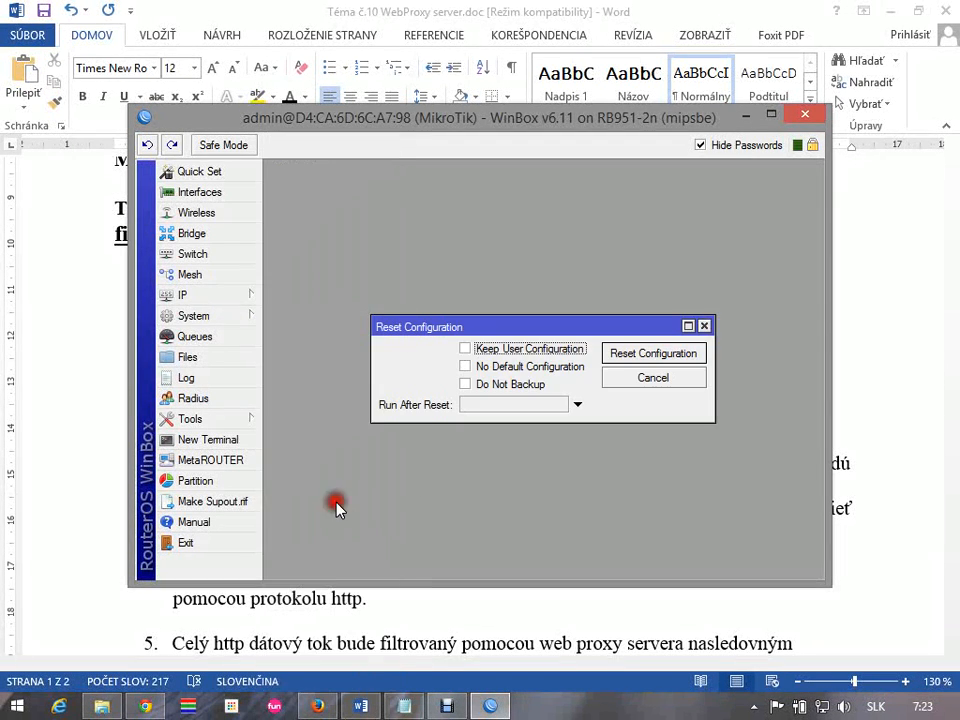
{"action": "left_click", "coordinate": [466, 367]}
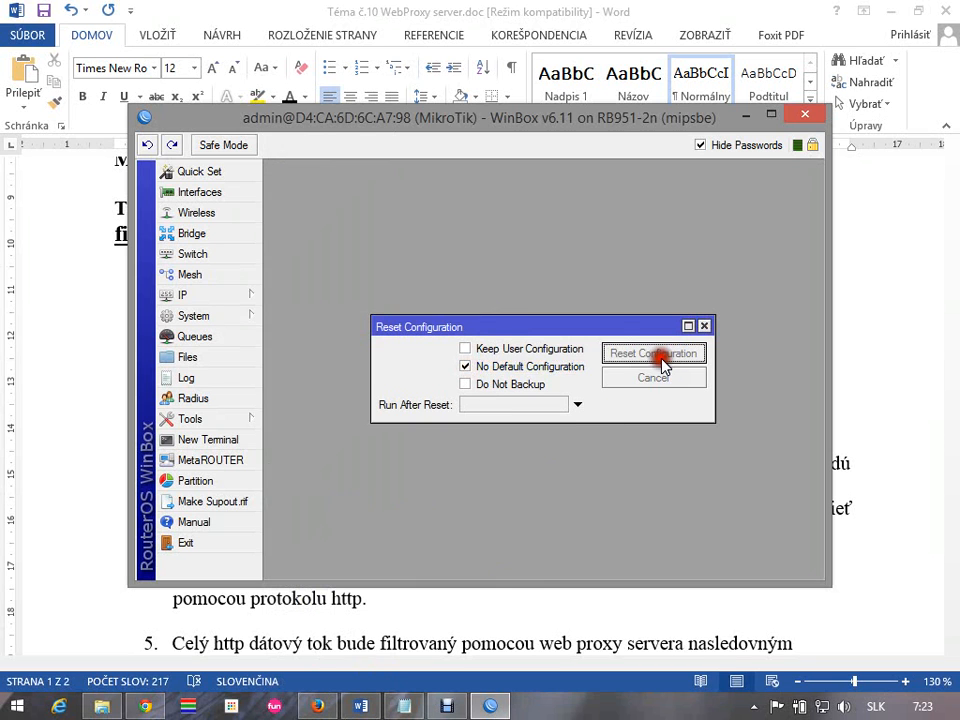
{"action": "left_click", "coordinate": [660, 360]}
{"action": "left_click", "coordinate": [519, 373]}
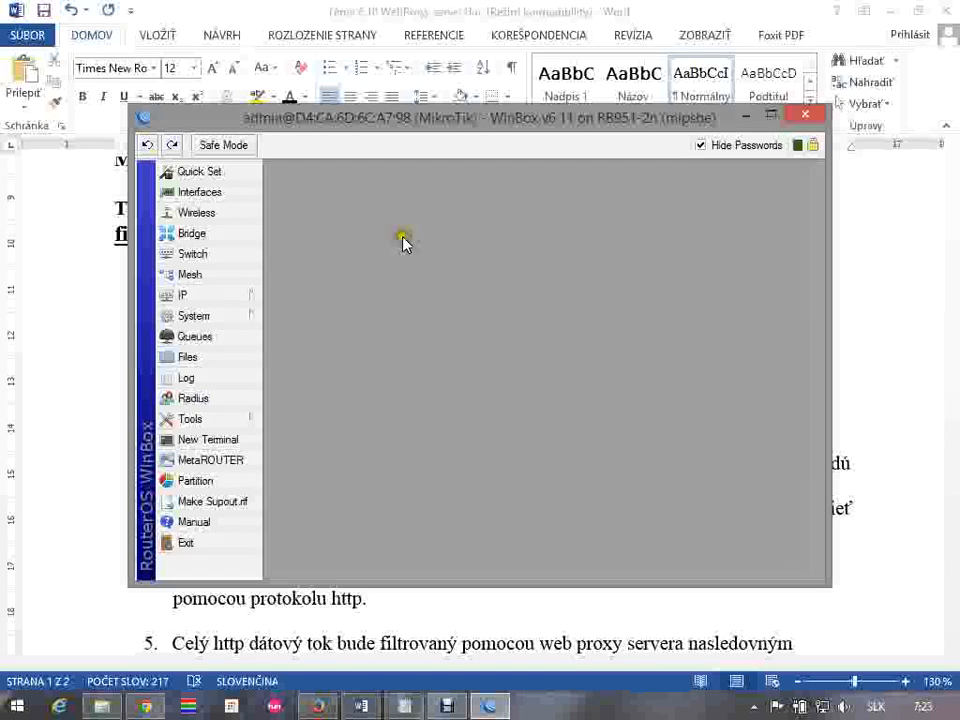
{"action": "left_click", "coordinate": [586, 269]}
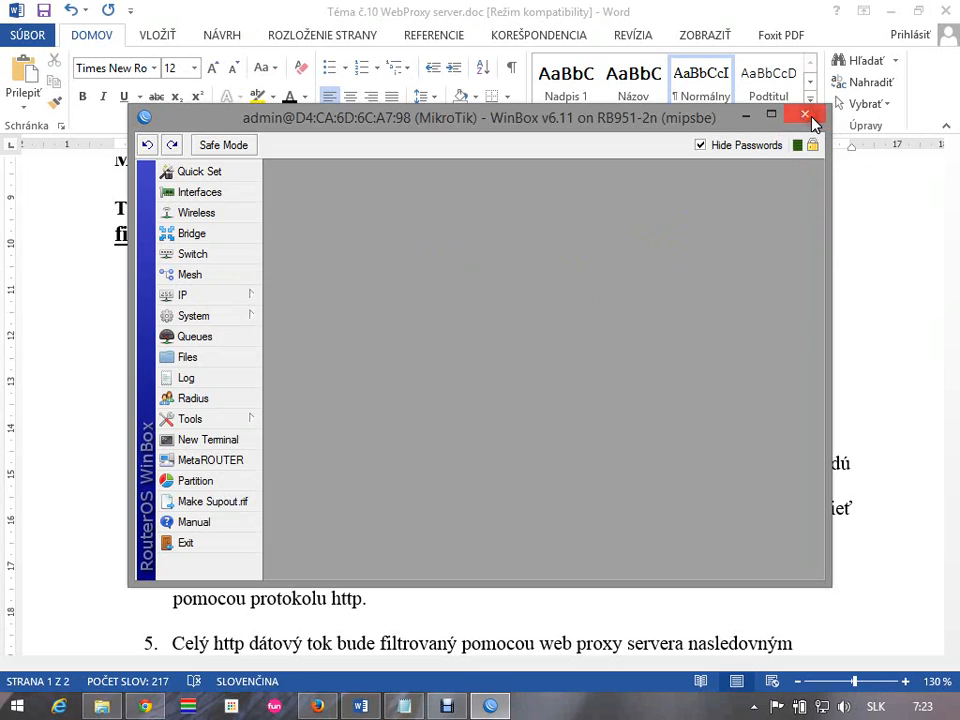
{"action": "left_click", "coordinate": [748, 117]}
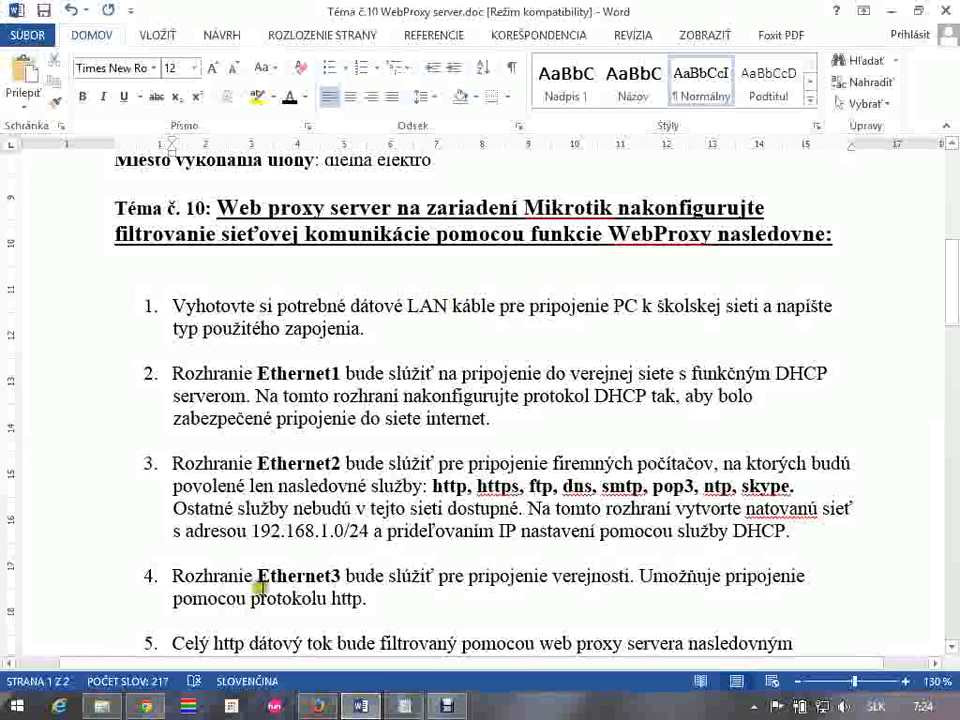
Launch WinBox again and refresh the list of discovered devices to look for the reset router
{"action": "key", "text": "super+r"}
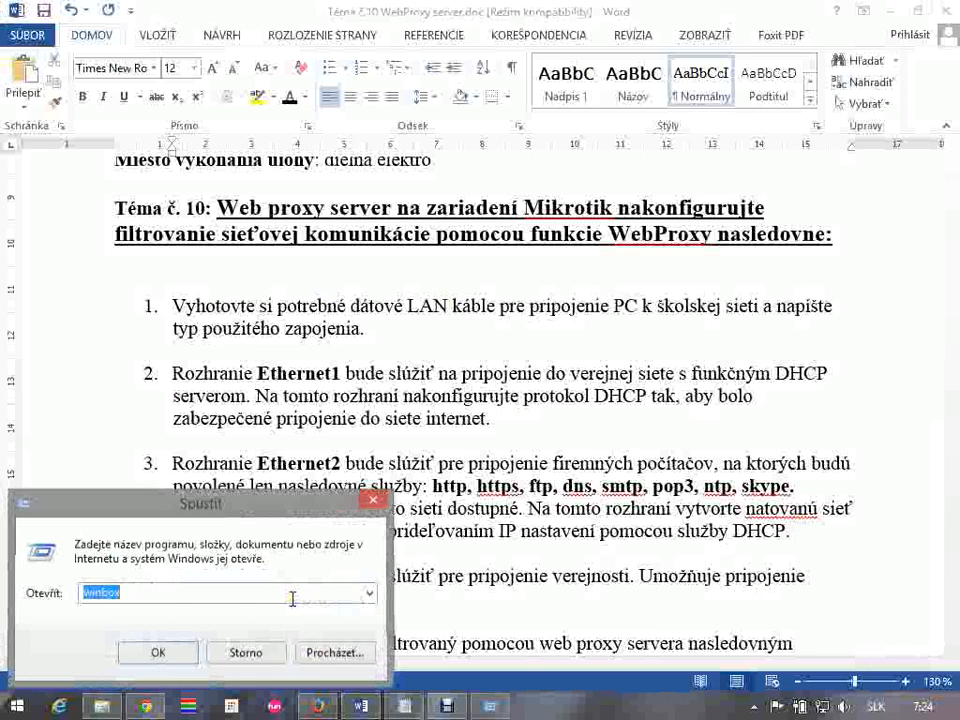
{"action": "key", "text": "Return"}
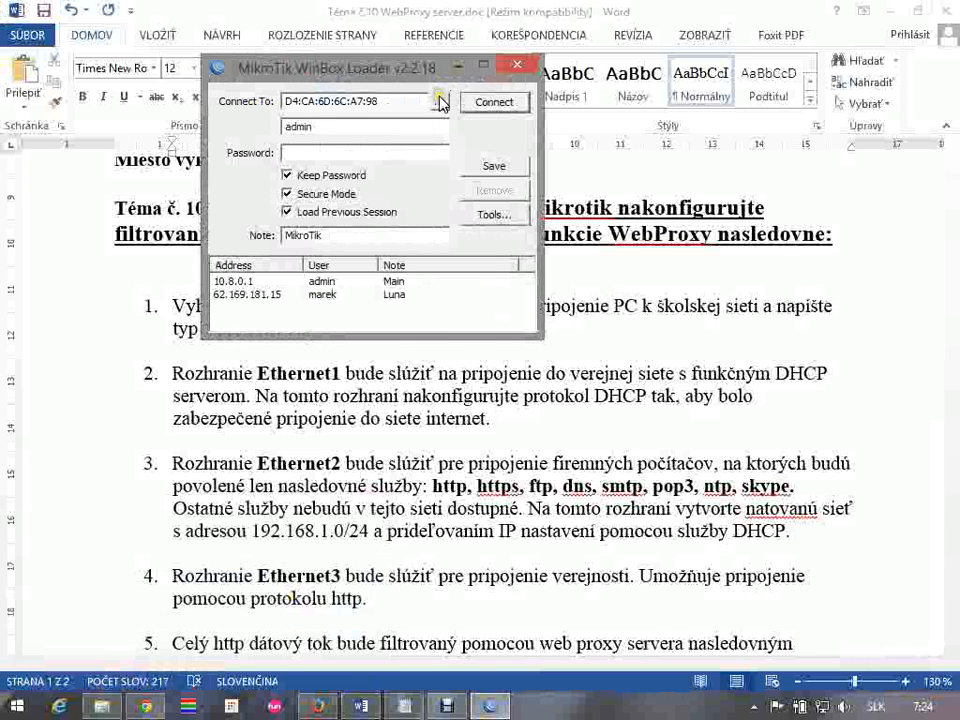
{"action": "left_click", "coordinate": [440, 101]}
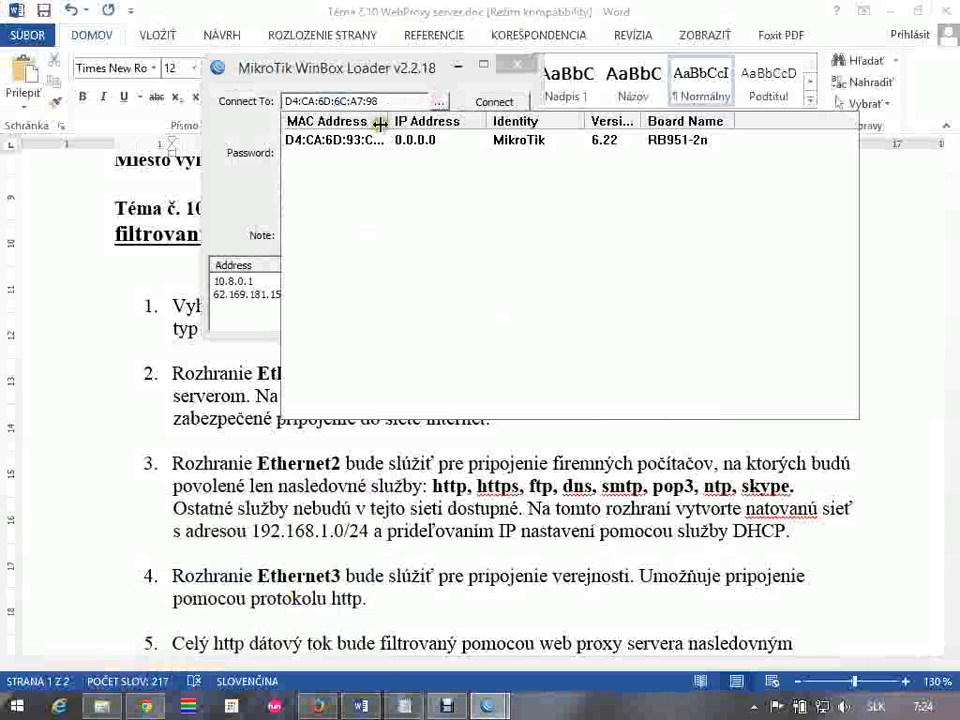
{"action": "left_click_drag", "start_coordinate": [388, 121], "coordinate": [449, 122]}
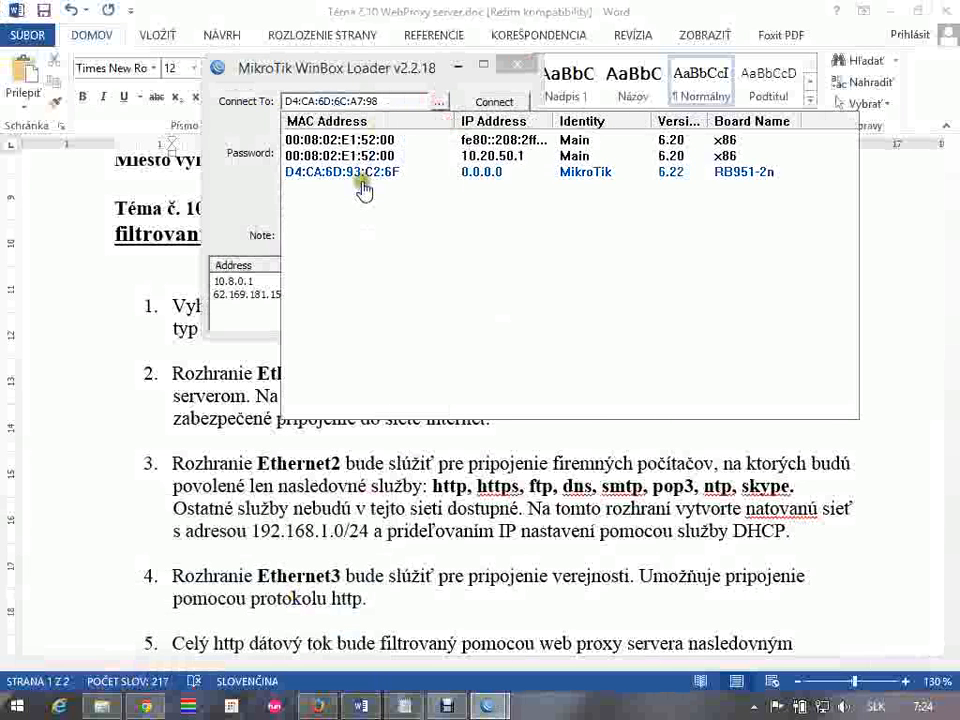
{"action": "left_click", "coordinate": [437, 104]}
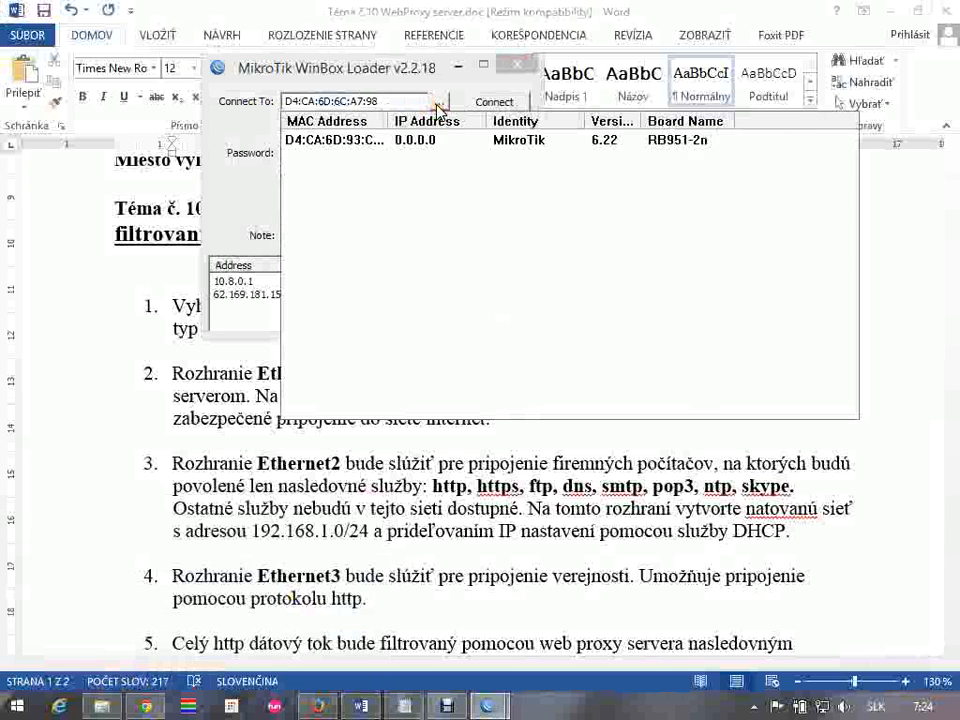
{"action": "left_click", "coordinate": [437, 106]}
{"action": "left_click", "coordinate": [437, 106]}
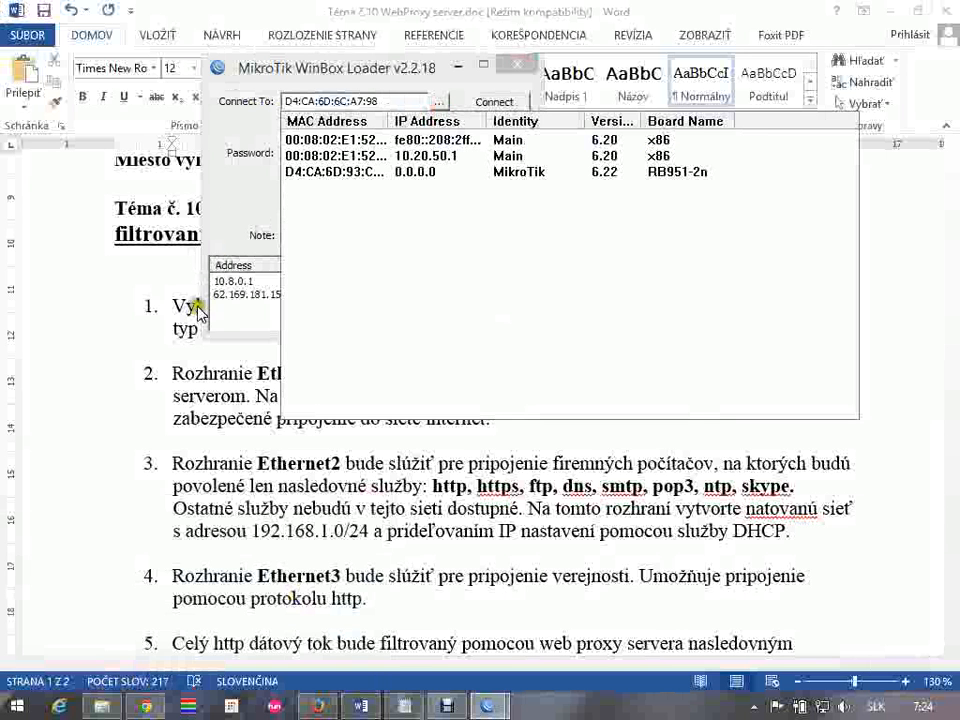
Switch to the Word assignment and review item 2 about the DHCP connection on Ethernet1
{"action": "left_click", "coordinate": [190, 369]}
{"action": "left_click_drag", "start_coordinate": [200, 370], "coordinate": [820, 390]}
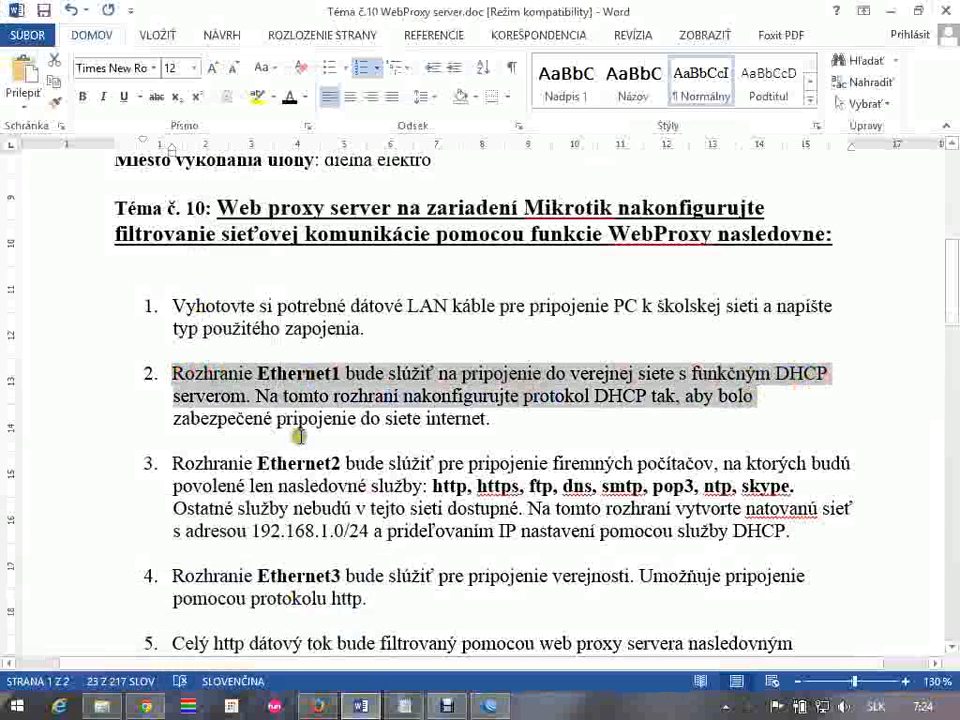
{"action": "left_click_drag", "start_coordinate": [470, 443], "coordinate": [358, 426]}
Switch to the WinBox loader, reconnect to D4:CA:6D:6C:A7:98 as admin, and check the router's interface list
{"action": "key", "text": "alt+Tab"}
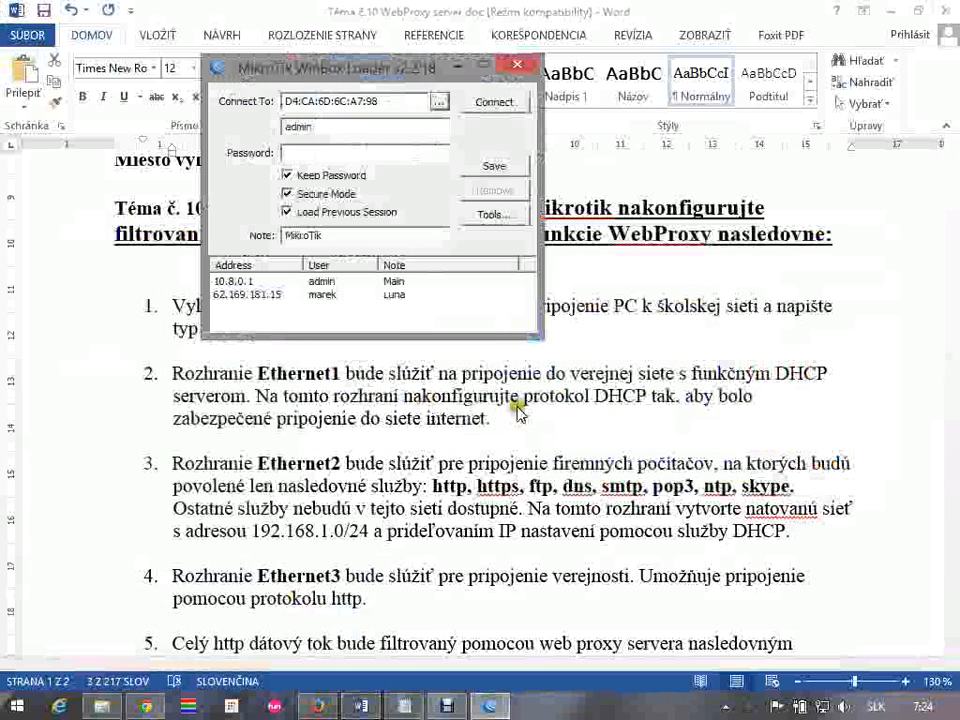
{"action": "left_click", "coordinate": [439, 102]}
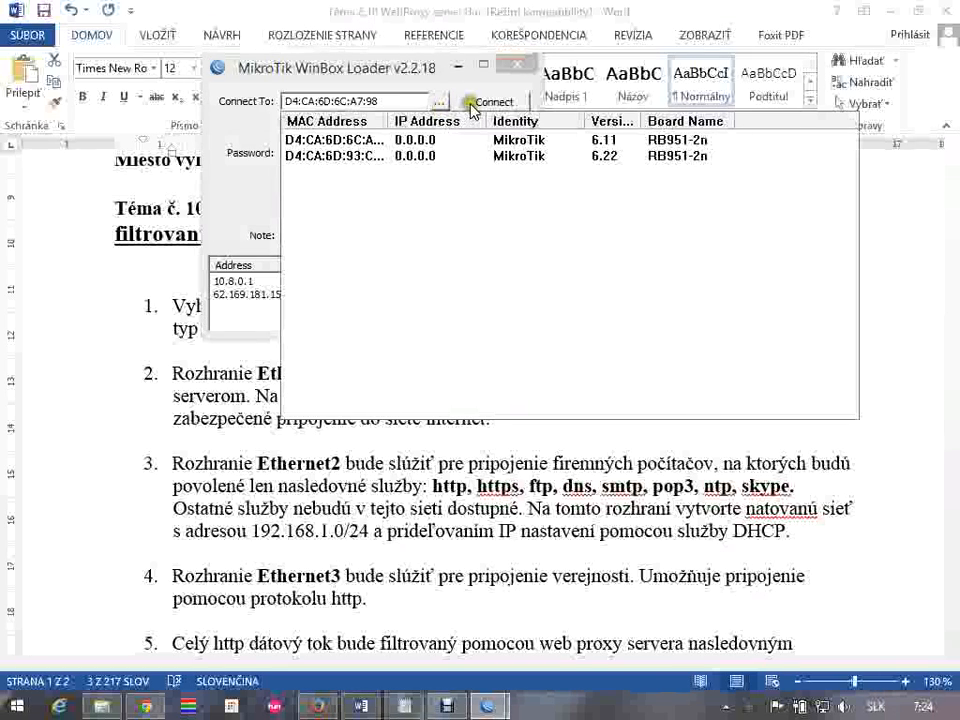
{"action": "left_click", "coordinate": [481, 104]}
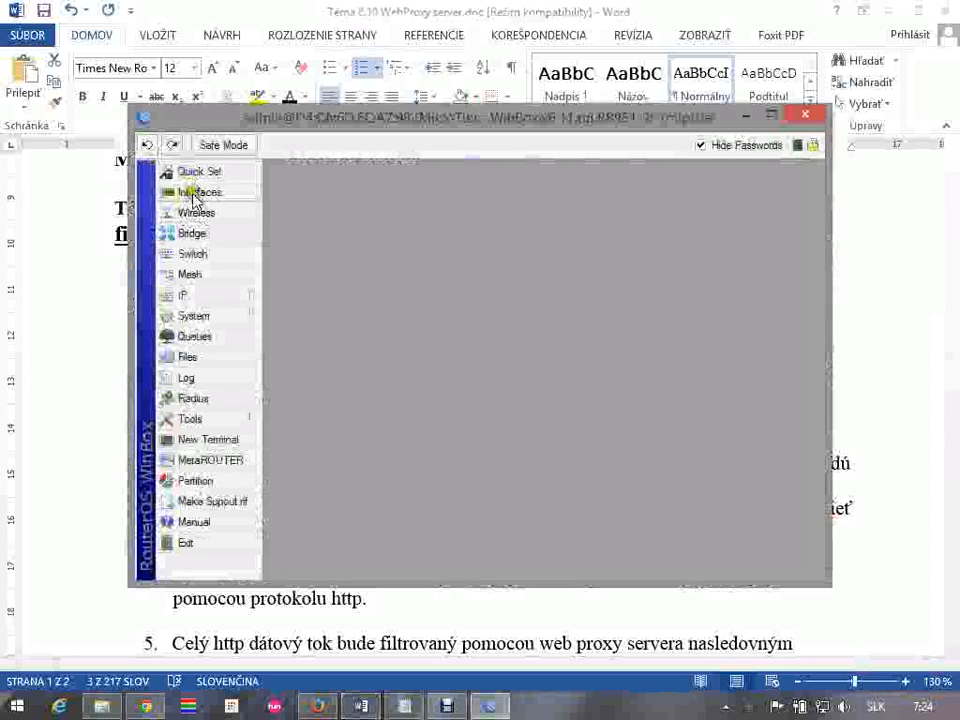
{"action": "left_click", "coordinate": [196, 194]}
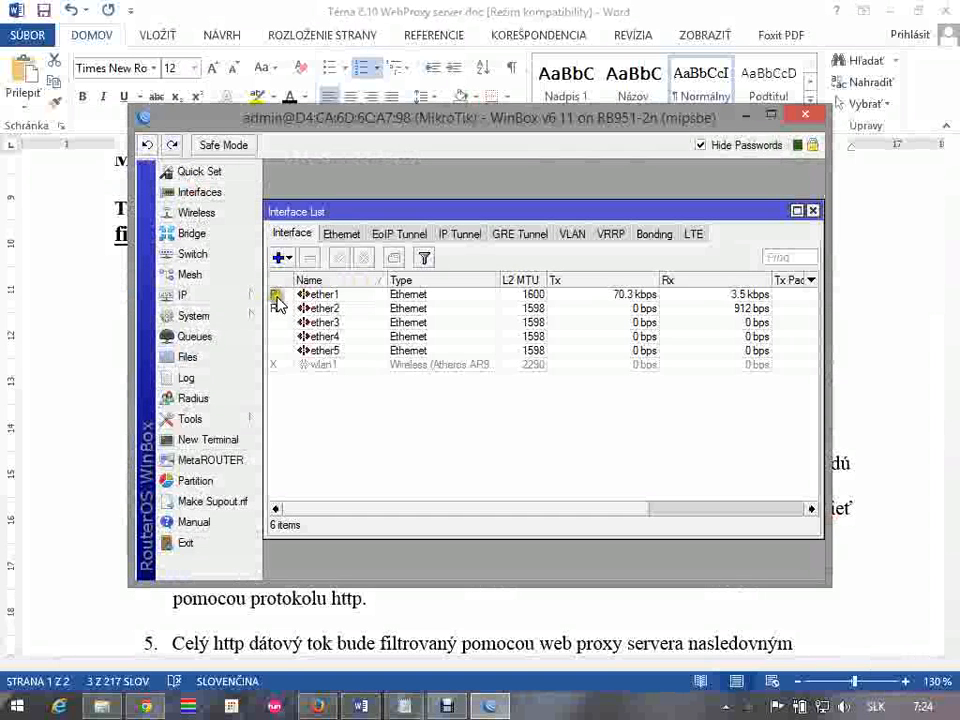
{"action": "left_click", "coordinate": [813, 213]}
Add a DHCP client on ether1 with Use Peer DNS, Use Peer NTP and Add Default Route set to yes
{"action": "left_click", "coordinate": [212, 294]}
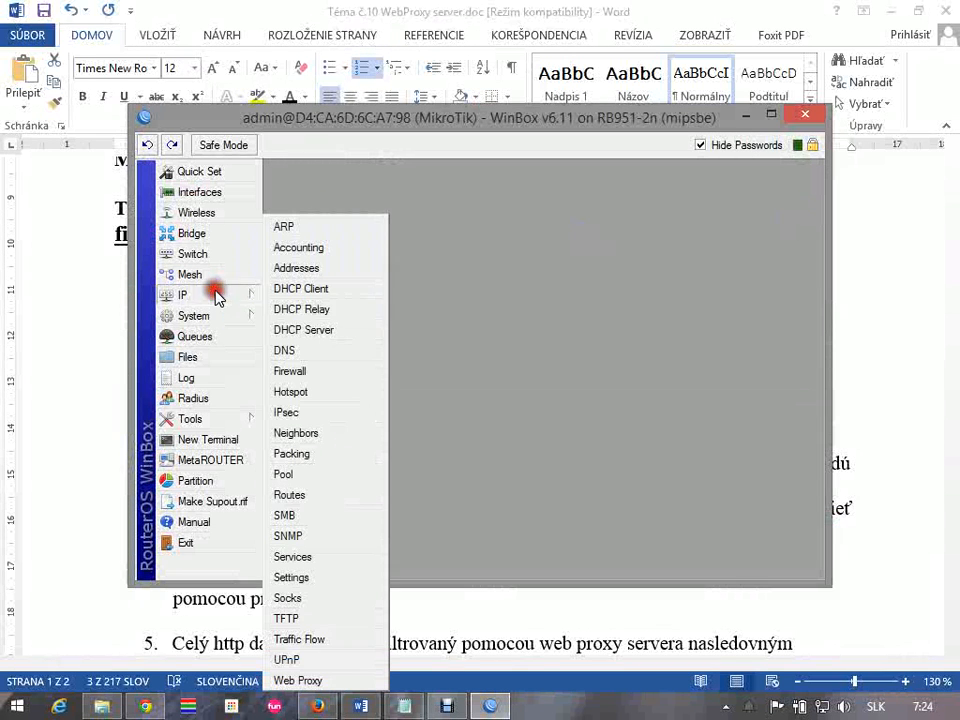
{"action": "left_click", "coordinate": [325, 293]}
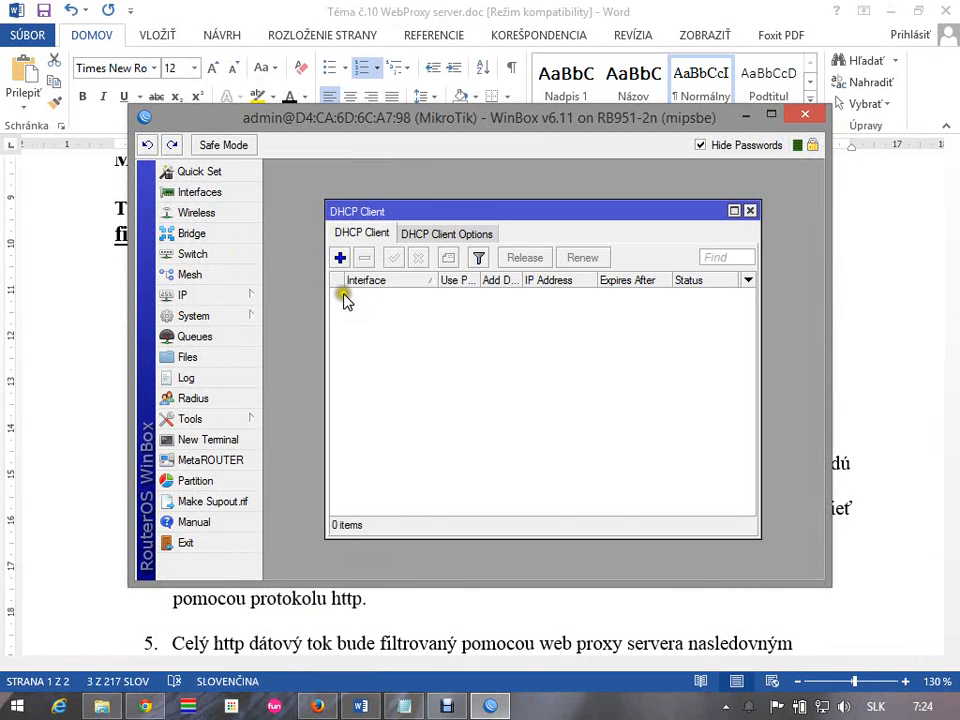
{"action": "left_click", "coordinate": [339, 259]}
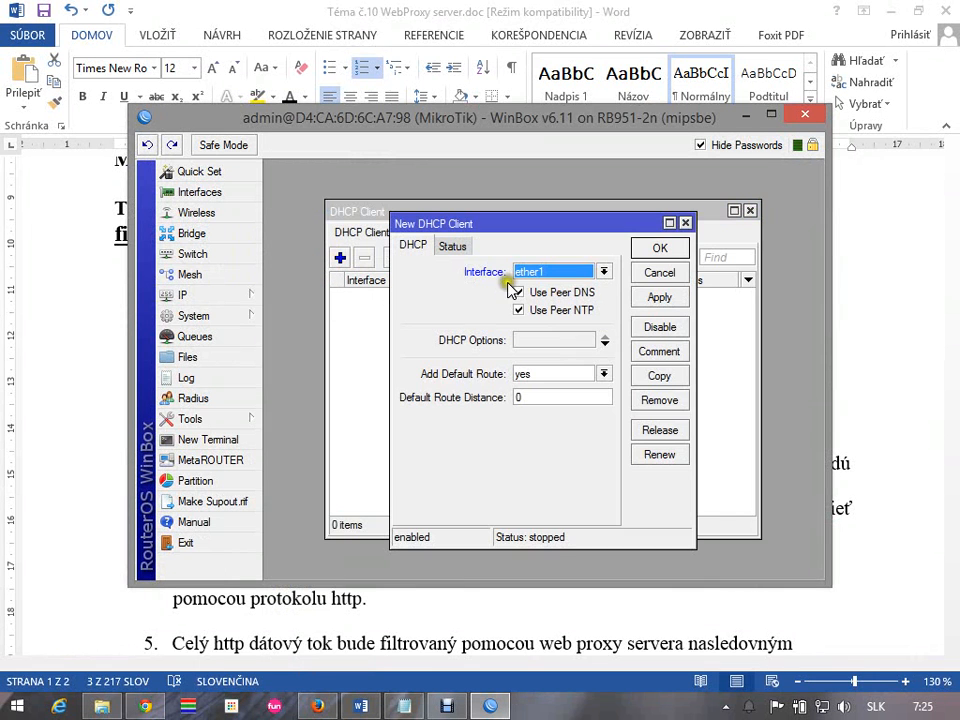
{"action": "left_click", "coordinate": [655, 249]}
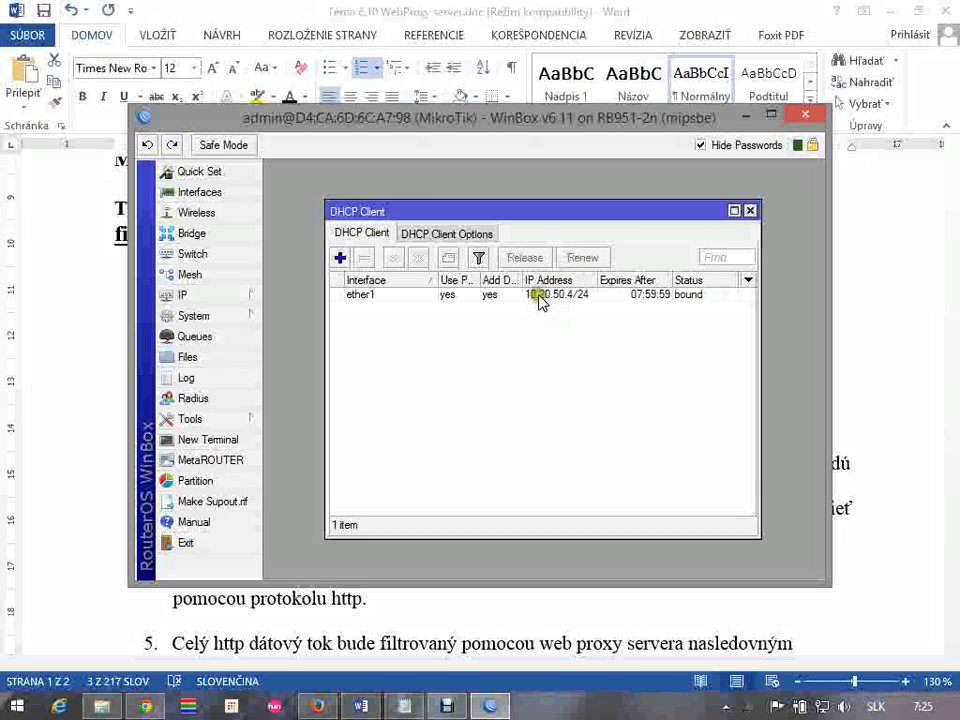
{"action": "left_click", "coordinate": [607, 312]}
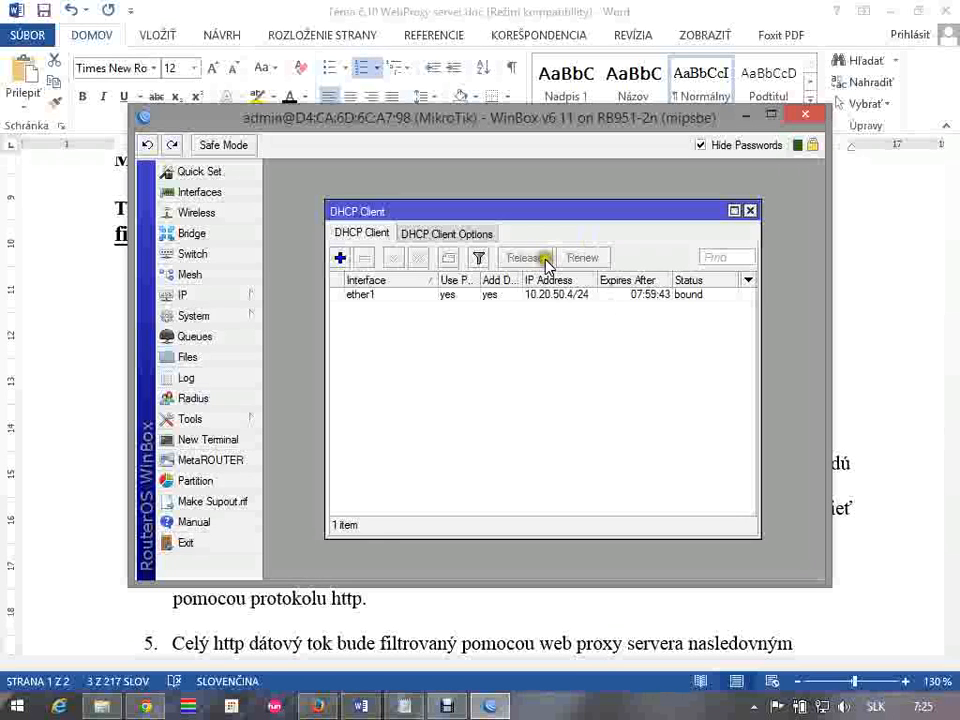
Ping 8.8.8.8 from the router to test internet access, and close the Ping and DHCP Client windows
{"action": "left_click", "coordinate": [229, 420]}
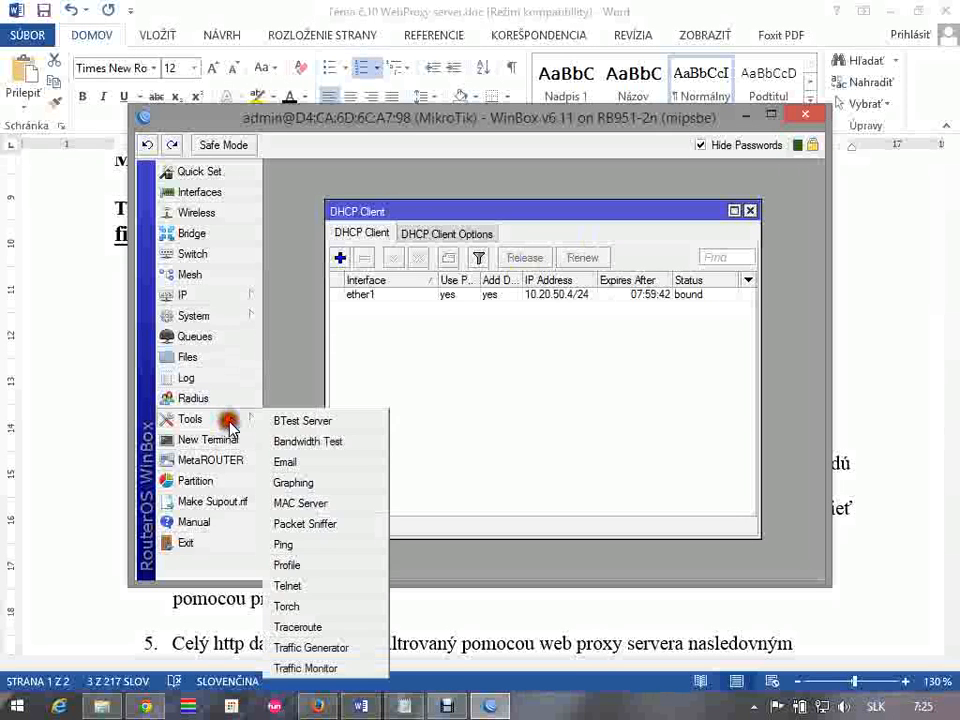
{"action": "left_click", "coordinate": [345, 551]}
{"action": "type", "text": "8.8.8.8"}
{"action": "key", "text": "Return"}
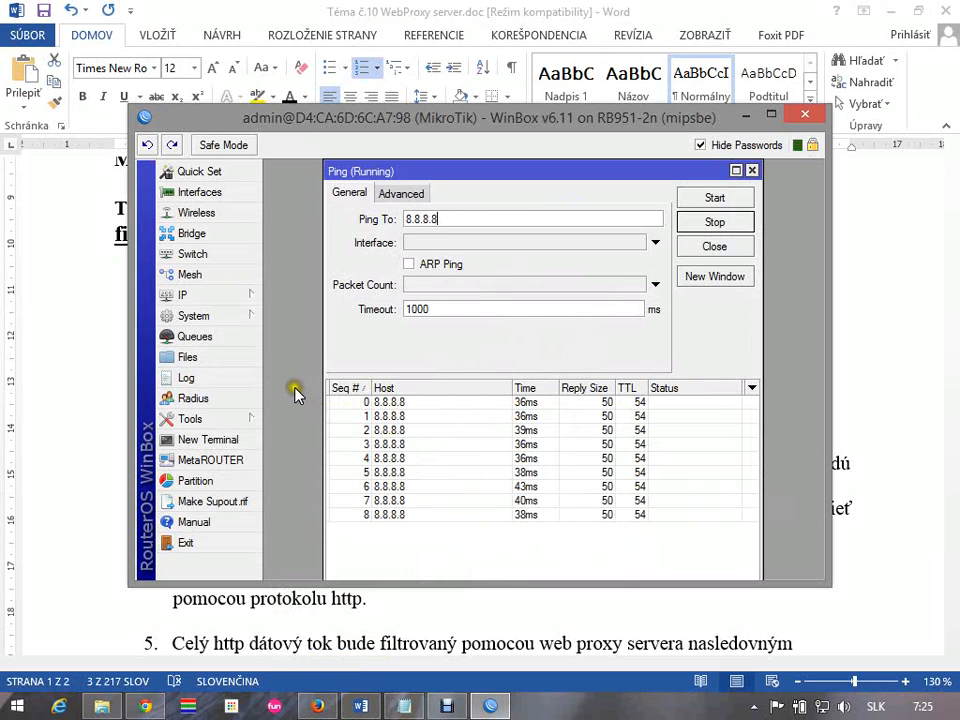
{"action": "left_click", "coordinate": [753, 170]}
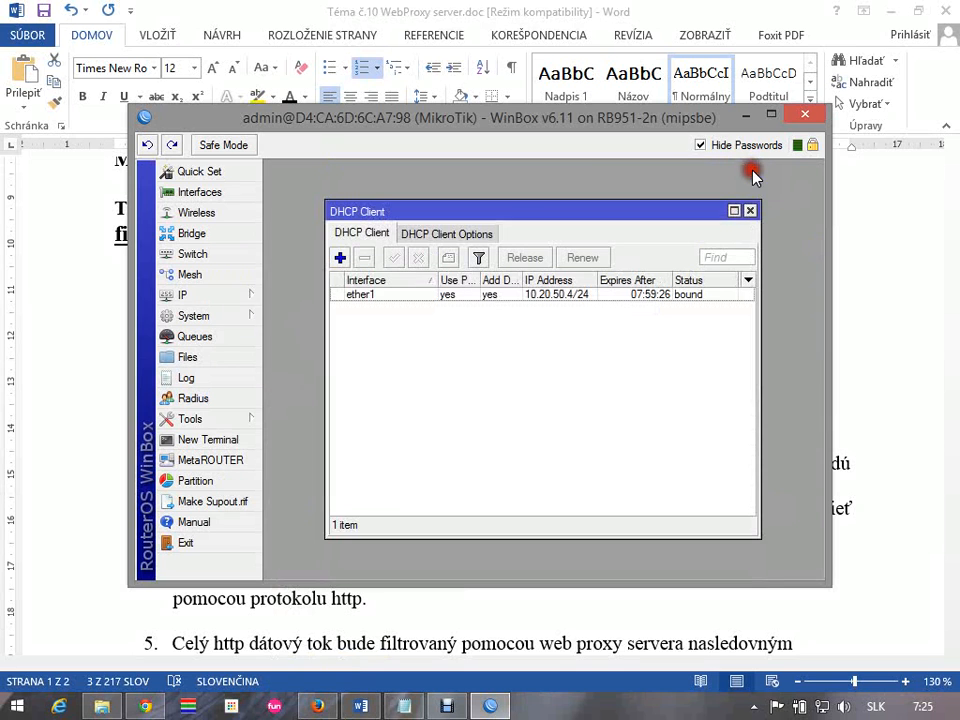
{"action": "left_click", "coordinate": [750, 211]}
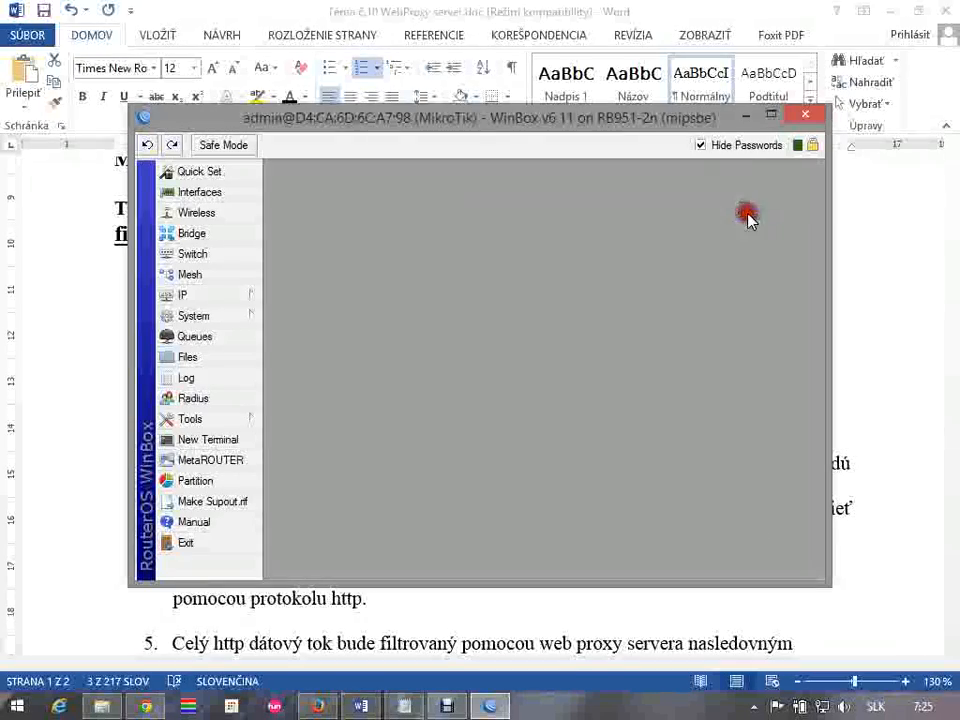
Switch to the Word assignment and review items 2 and 3, including Ethernet2's allowed services and its 192.168.1.0/24 network
{"action": "left_click", "coordinate": [748, 15]}
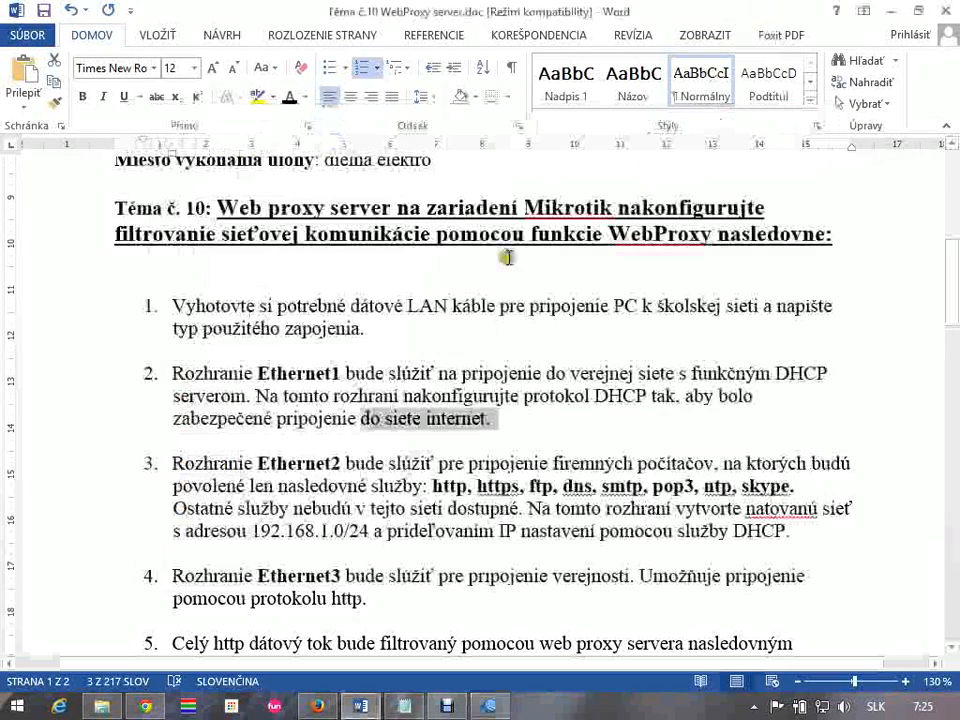
{"action": "left_click_drag", "start_coordinate": [176, 371], "coordinate": [593, 420]}
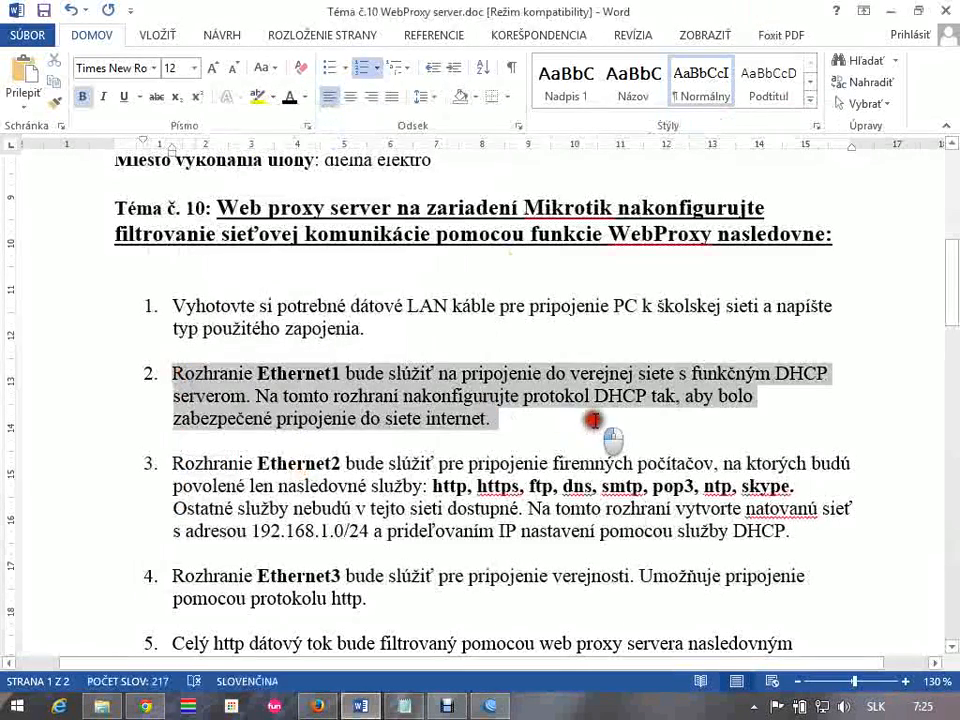
{"action": "left_click", "coordinate": [372, 463]}
{"action": "scroll", "coordinate": [215, 450], "scroll_direction": "down", "scroll_amount": 1}
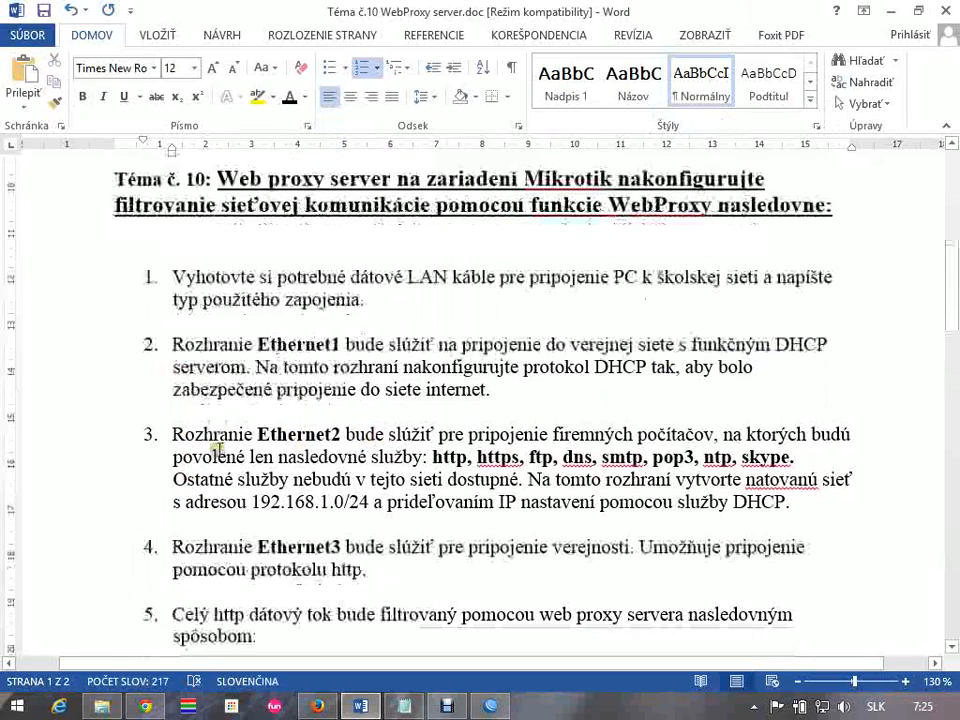
{"action": "left_click_drag", "start_coordinate": [174, 399], "coordinate": [833, 420]}
{"action": "left_click_drag", "start_coordinate": [186, 475], "coordinate": [358, 466]}
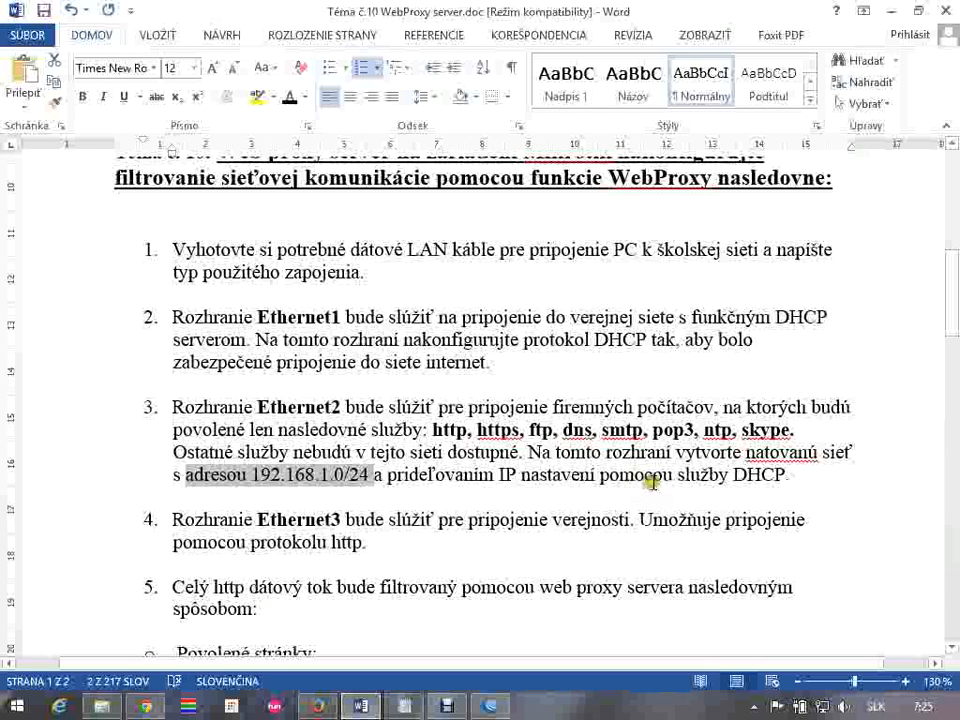
{"action": "left_click", "coordinate": [344, 476]}
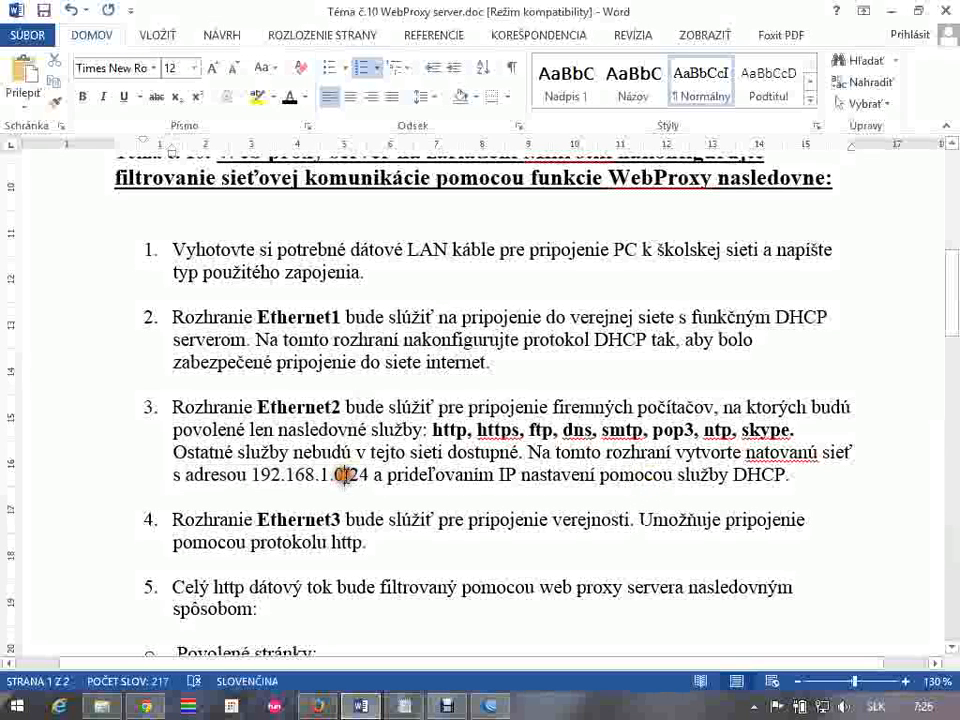
{"action": "left_click_drag", "start_coordinate": [258, 474], "coordinate": [372, 477]}
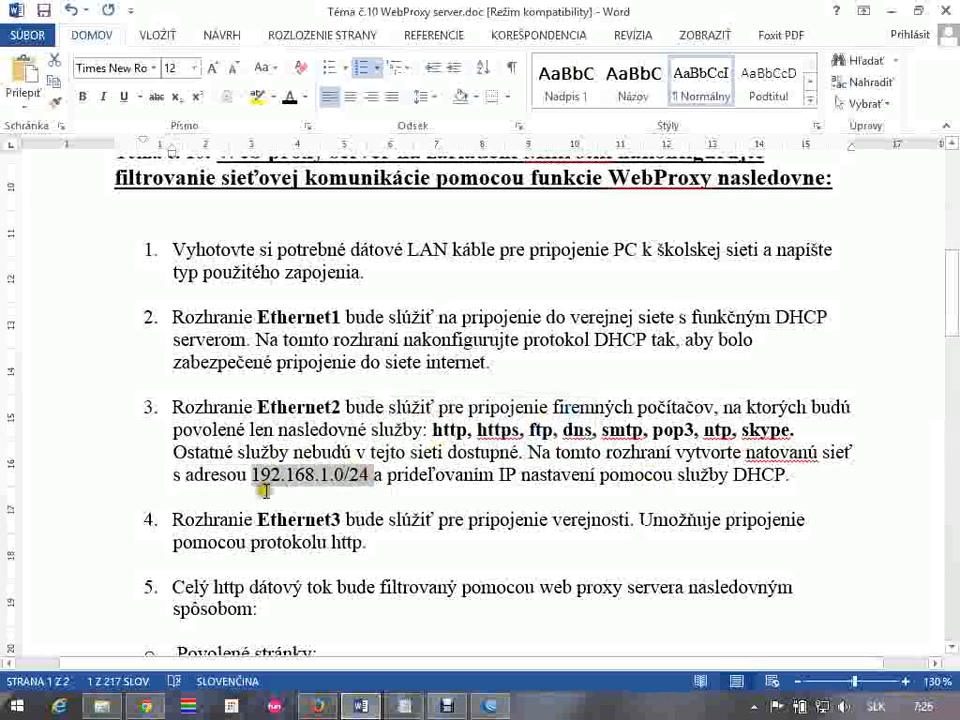
{"action": "left_click", "coordinate": [325, 476]}
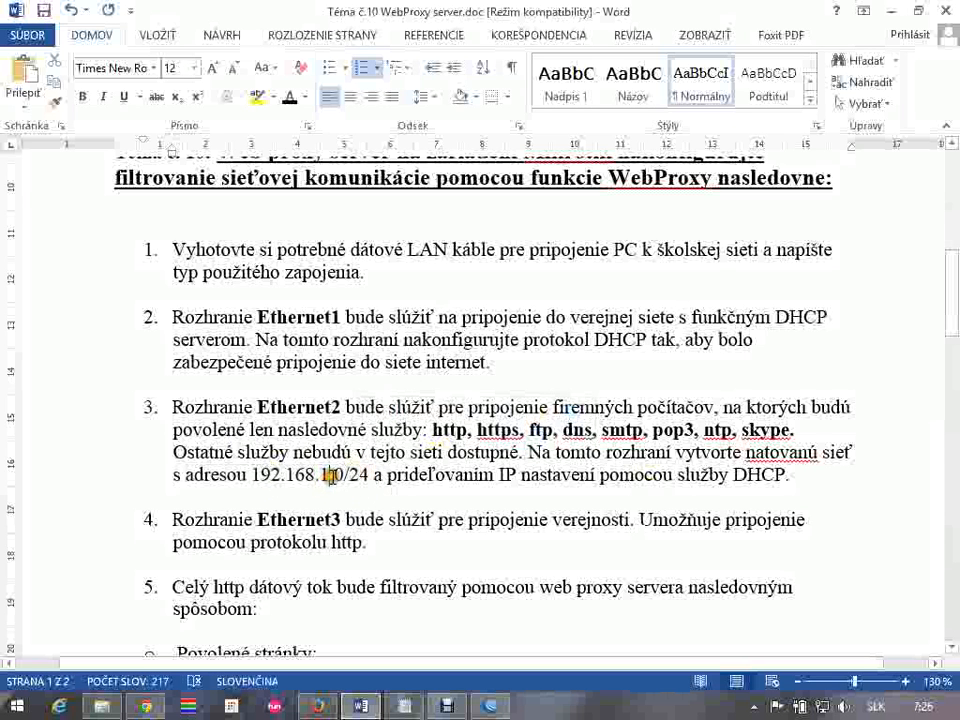
Examine the network address 192.168.1.0/24 and its final octet in item 3 of the assignment
{"action": "double_click", "coordinate": [335, 475]}
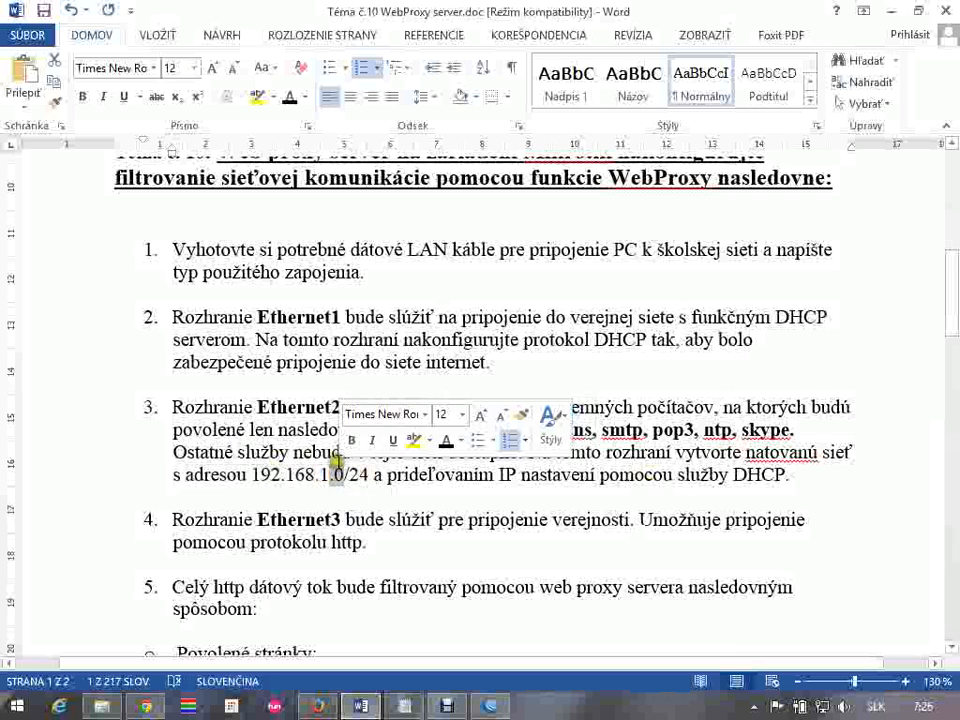
{"action": "left_click", "coordinate": [327, 472]}
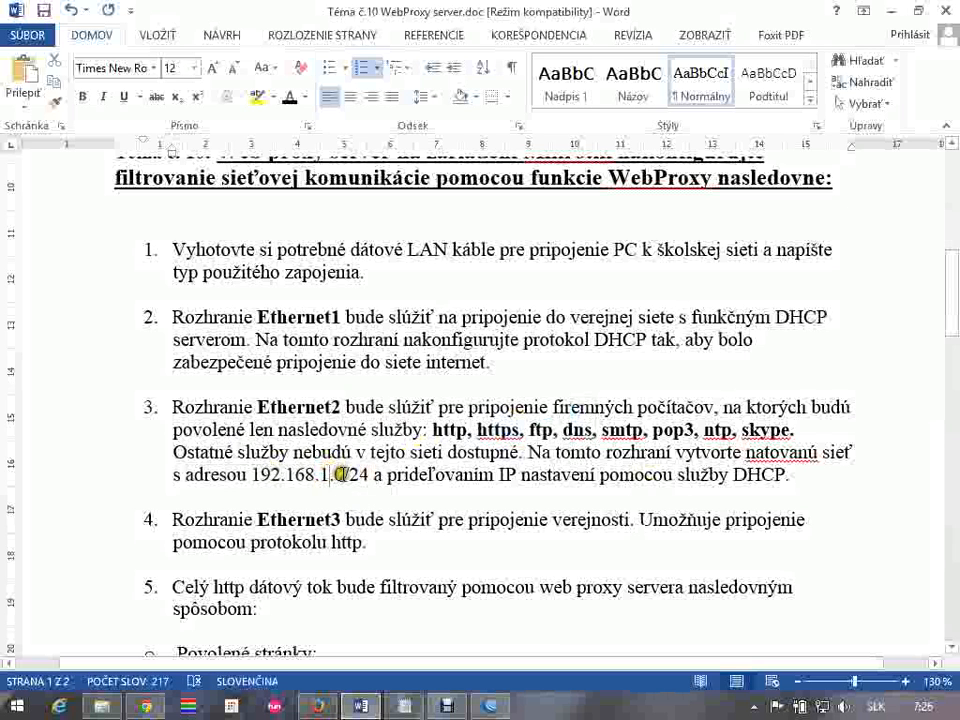
{"action": "left_click_drag", "start_coordinate": [362, 474], "coordinate": [292, 476]}
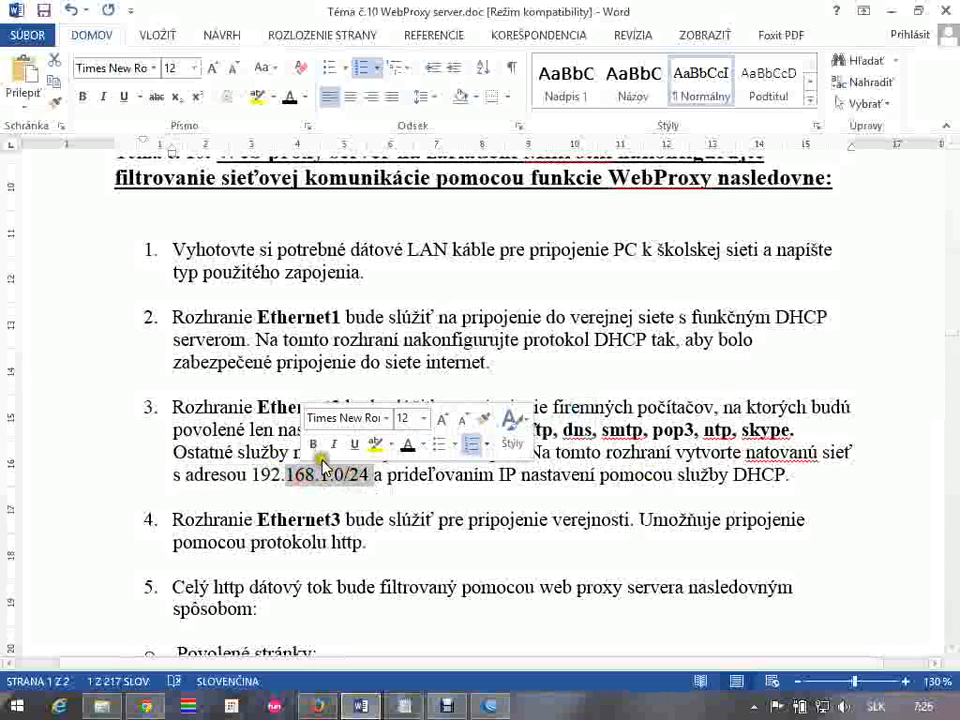
{"action": "left_click", "coordinate": [304, 479]}
{"action": "left_click_drag", "start_coordinate": [256, 474], "coordinate": [370, 476]}
{"action": "left_click", "coordinate": [340, 477]}
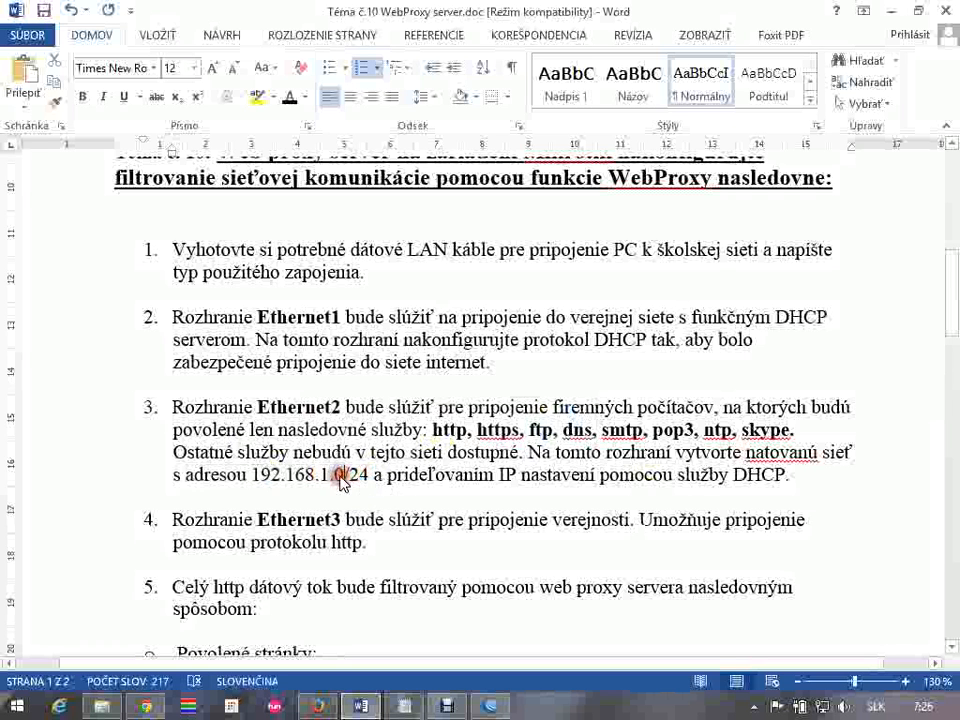
{"action": "double_click", "coordinate": [340, 477]}
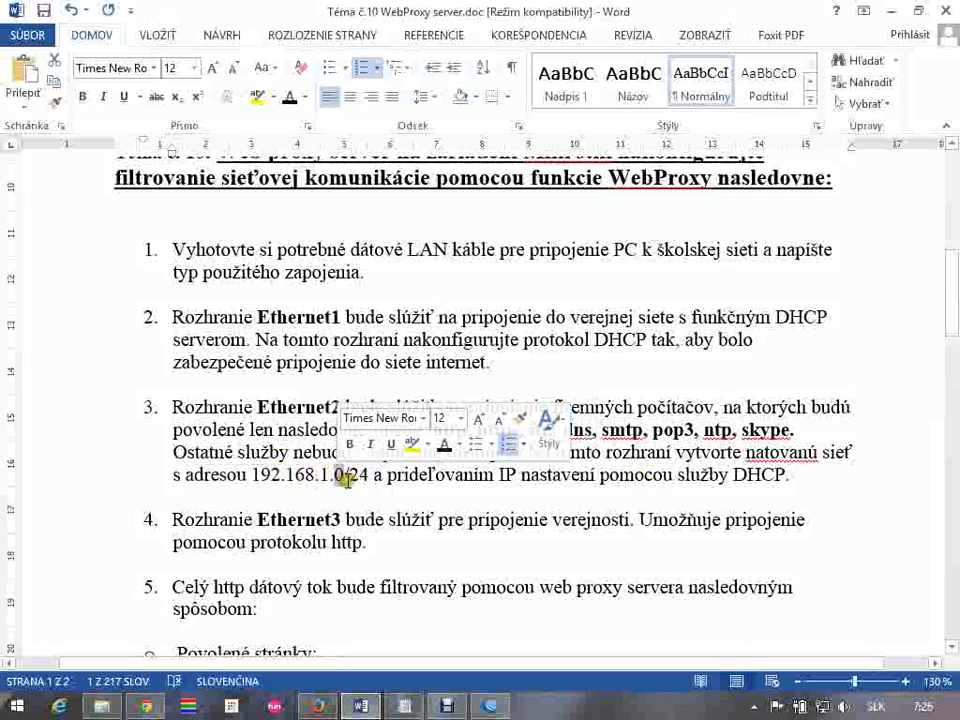
{"action": "left_click", "coordinate": [340, 477]}
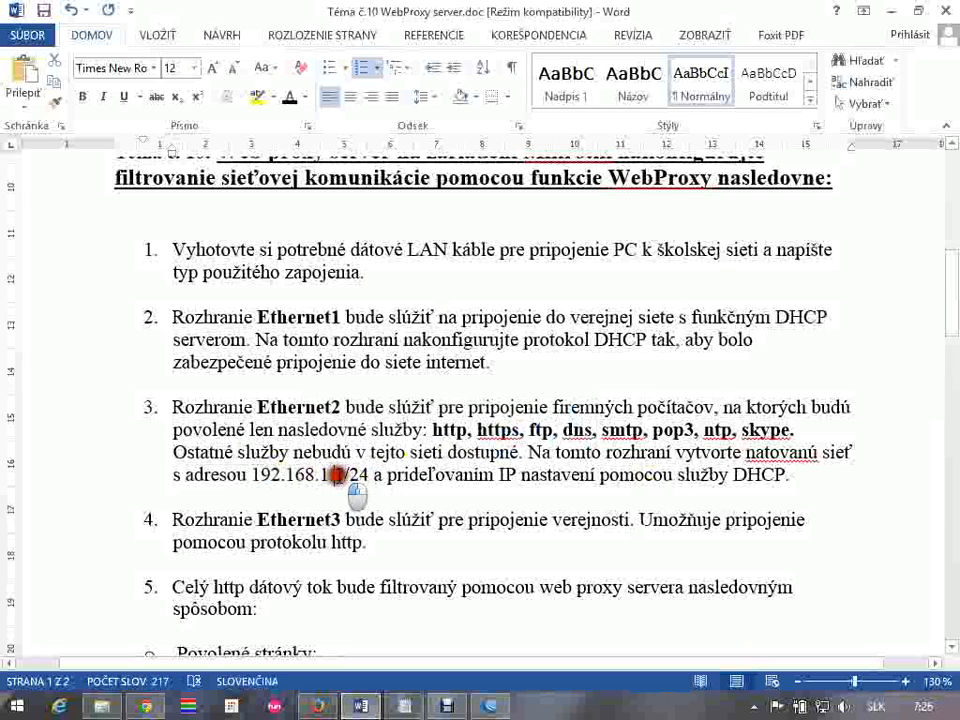
{"action": "double_click", "coordinate": [339, 475]}
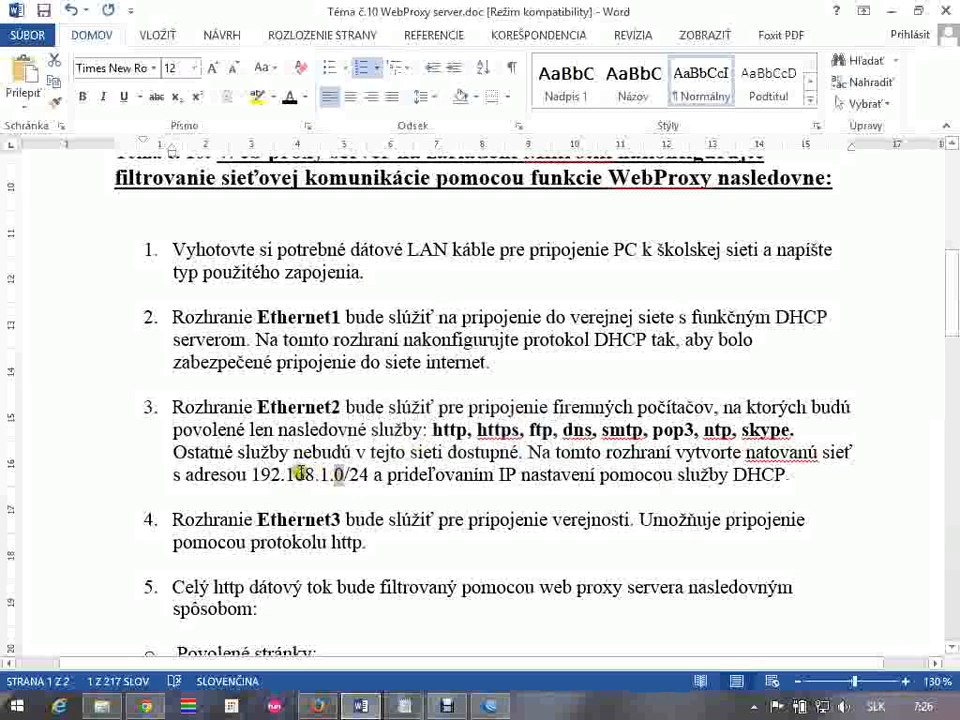
Switch to WinBox, add the IP address 192.168.1.1/24 on ether2, and close the address list
{"action": "left_click", "coordinate": [495, 707]}
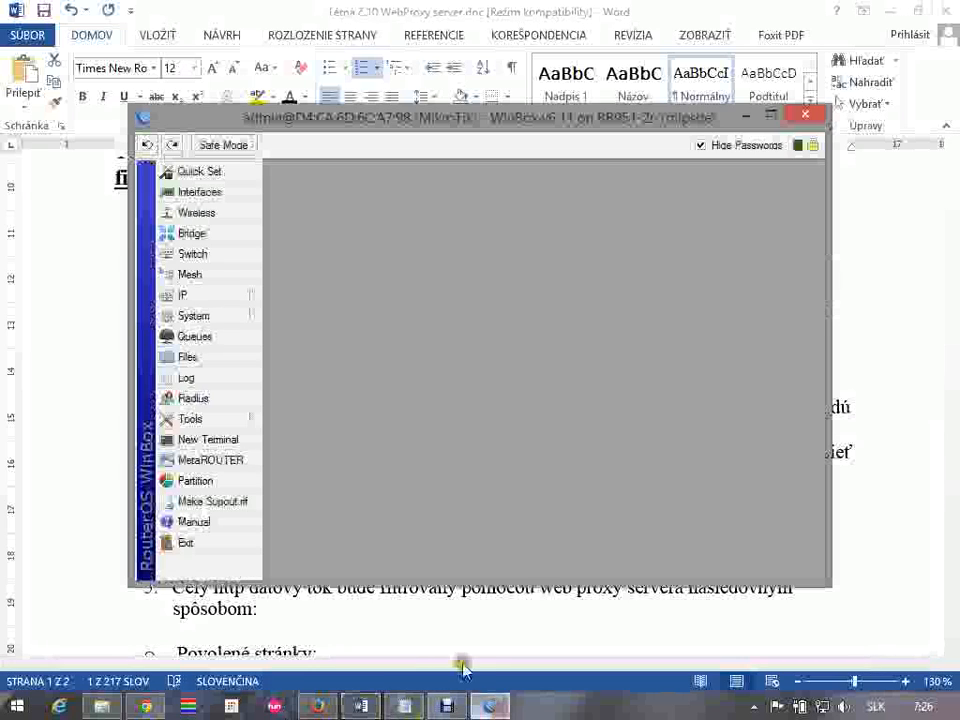
{"action": "left_click", "coordinate": [430, 128]}
{"action": "left_click_drag", "start_coordinate": [430, 128], "coordinate": [510, 163]}
{"action": "left_click", "coordinate": [313, 332]}
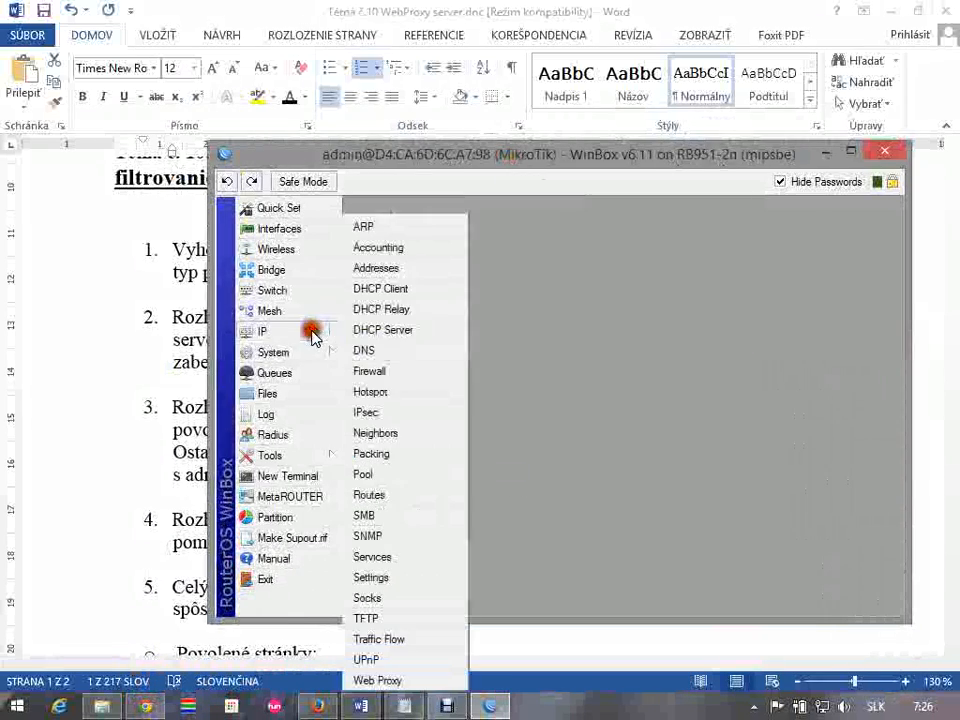
{"action": "left_click", "coordinate": [407, 266]}
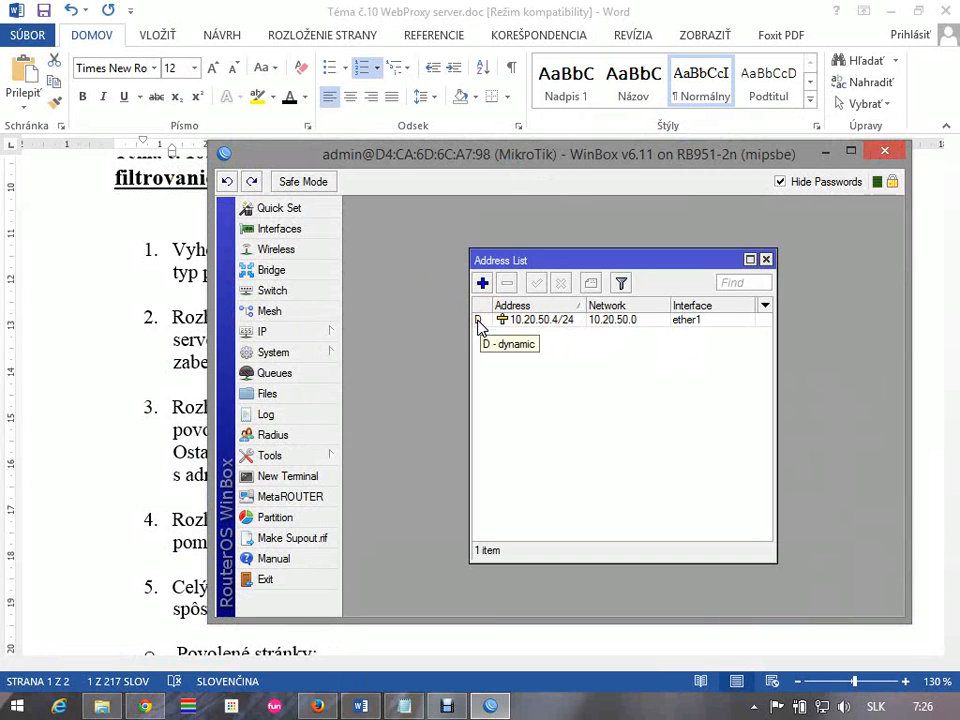
{"action": "left_click", "coordinate": [483, 283]}
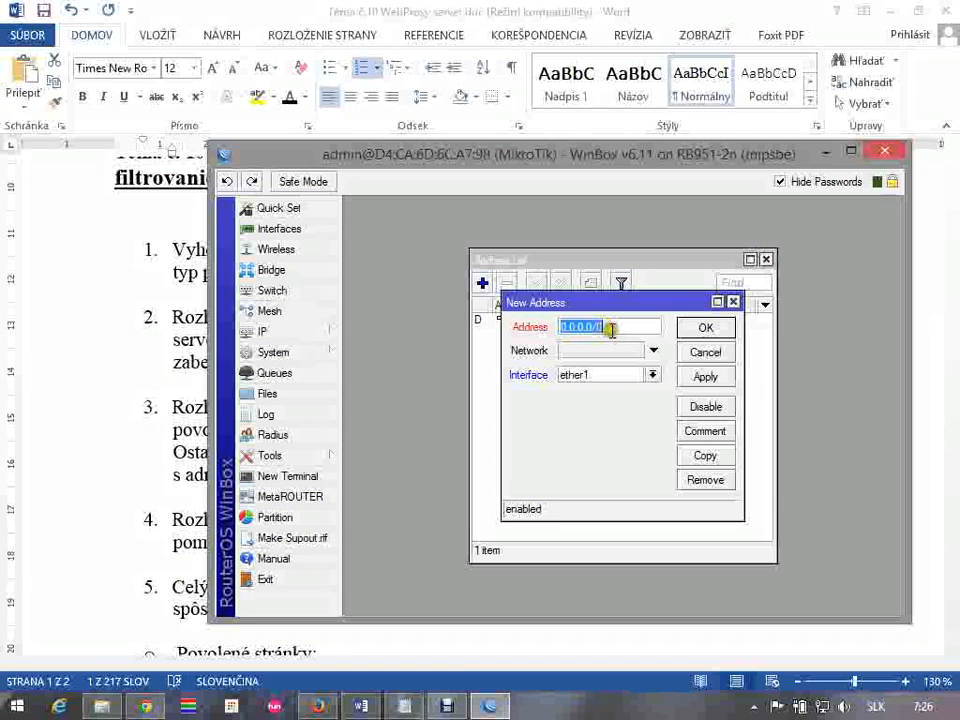
{"action": "type", "text": "192.168.1.1/24"}
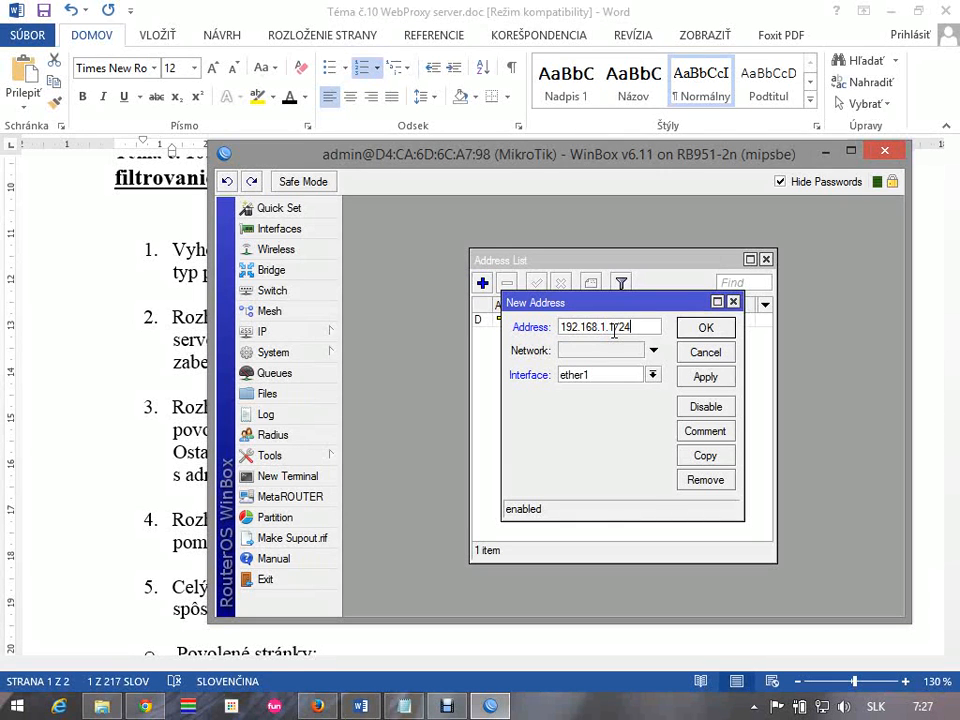
{"action": "left_click", "coordinate": [654, 374]}
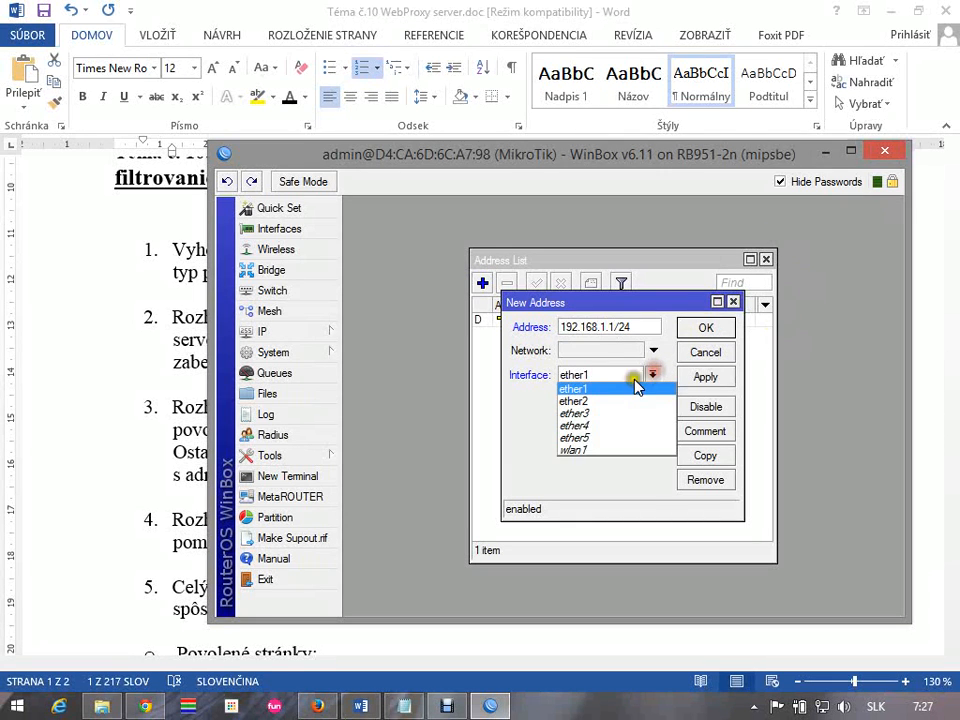
{"action": "left_click", "coordinate": [619, 396]}
{"action": "left_click", "coordinate": [696, 335]}
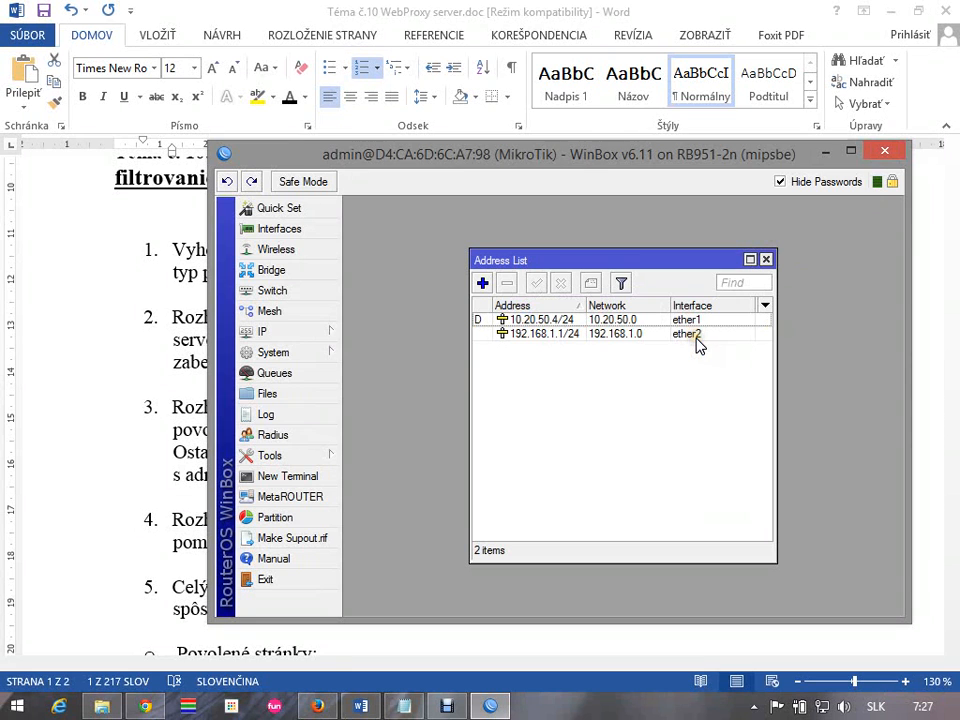
{"action": "left_click", "coordinate": [765, 260]}
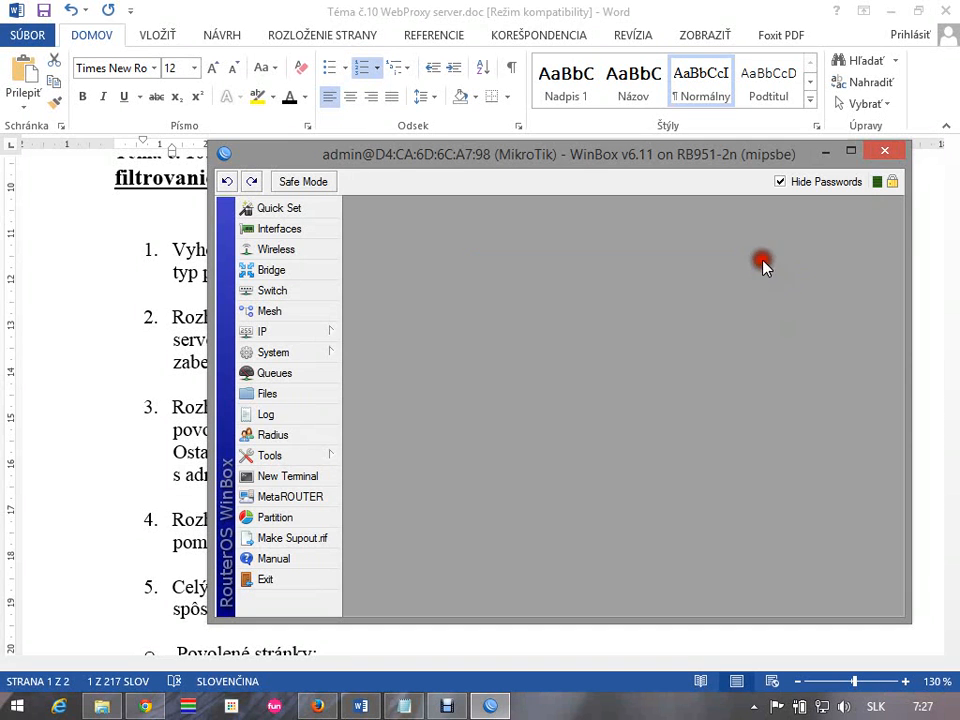
Check item 3's DHCP requirement for Ethernet2 in the Word assignment and return to WinBox
{"action": "left_click_drag", "start_coordinate": [687, 165], "coordinate": [636, 556]}
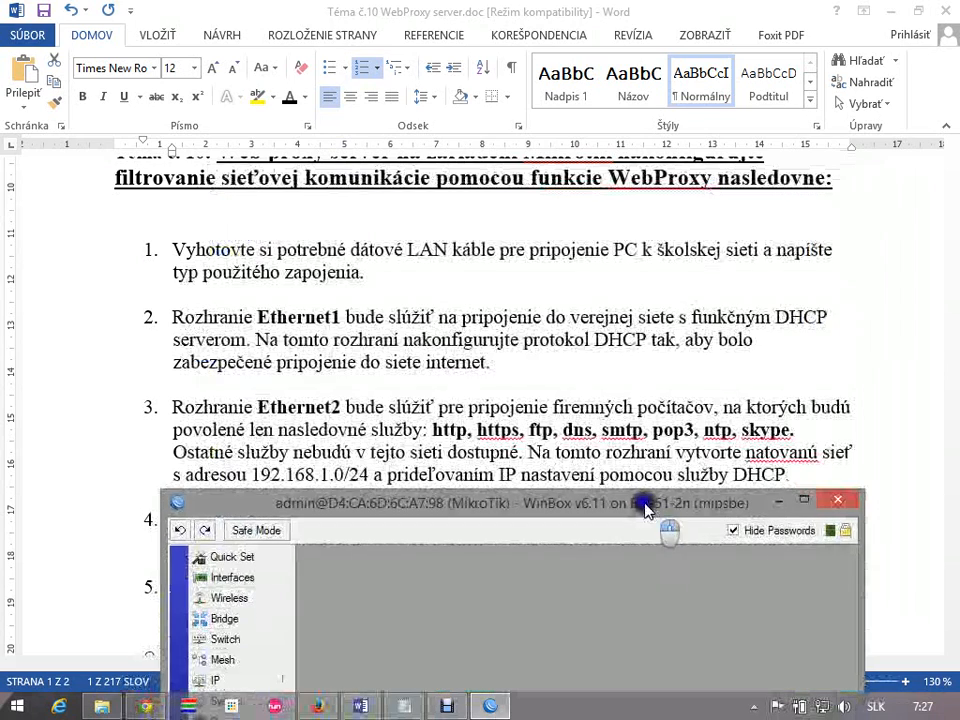
{"action": "left_click", "coordinate": [393, 479]}
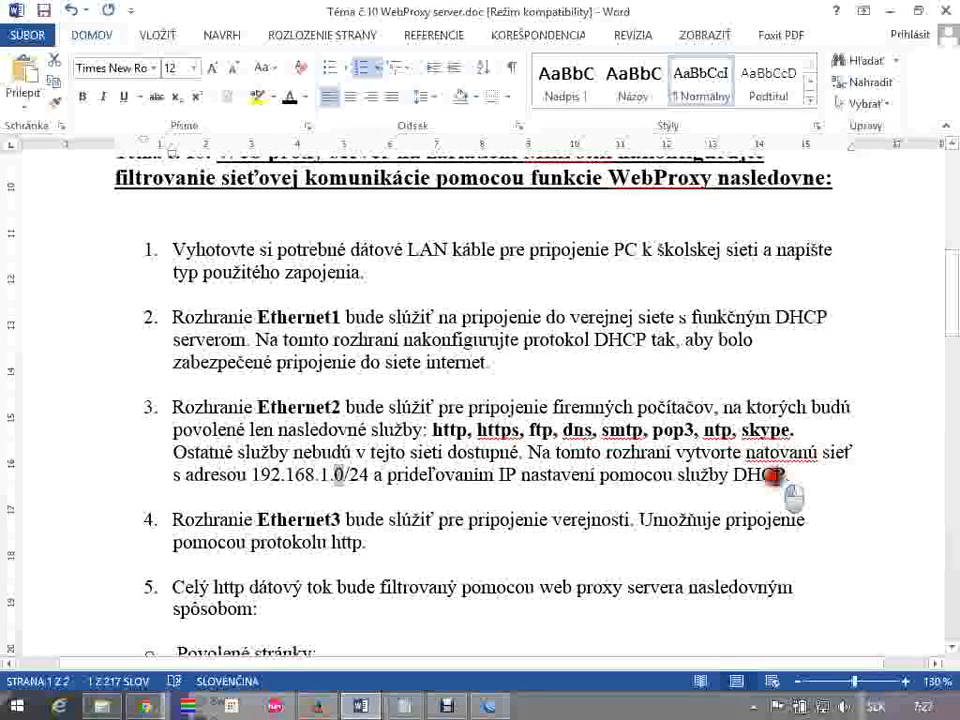
{"action": "left_click", "coordinate": [495, 708]}
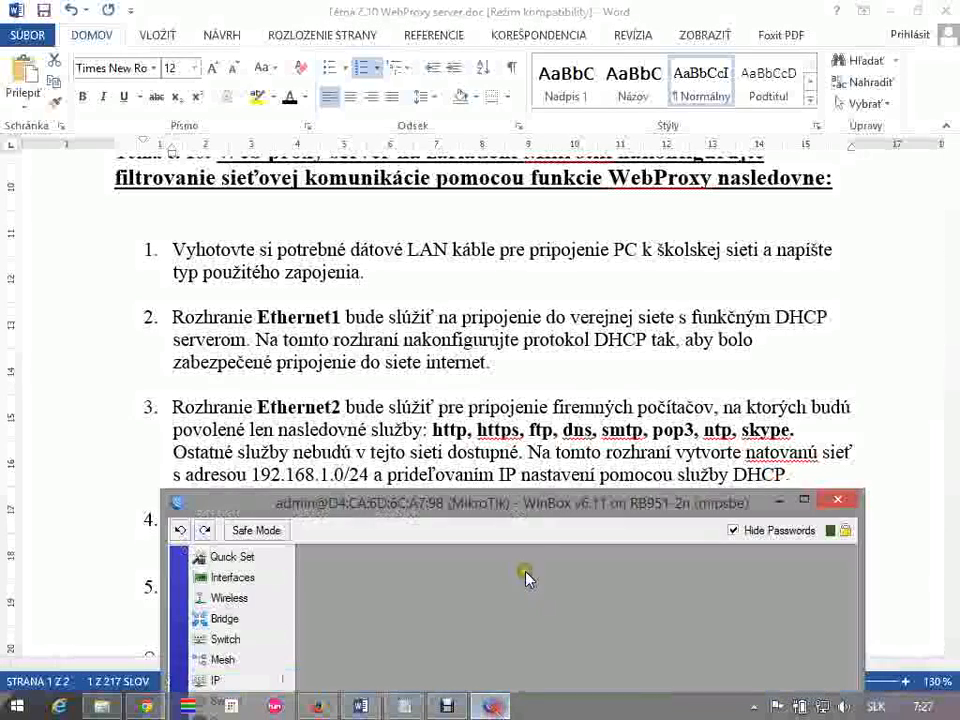
Start DHCP Setup for a new DHCP server and select ether2 as its interface
{"action": "left_click_drag", "start_coordinate": [523, 574], "coordinate": [607, 117]}
{"action": "left_click", "coordinate": [331, 294]}
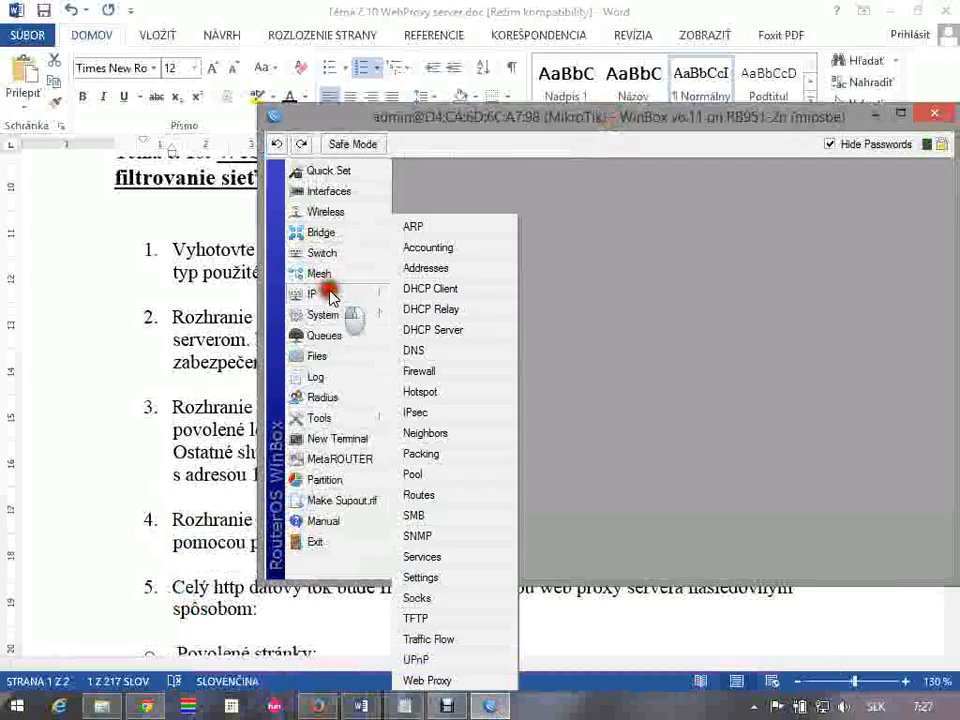
{"action": "left_click", "coordinate": [433, 330]}
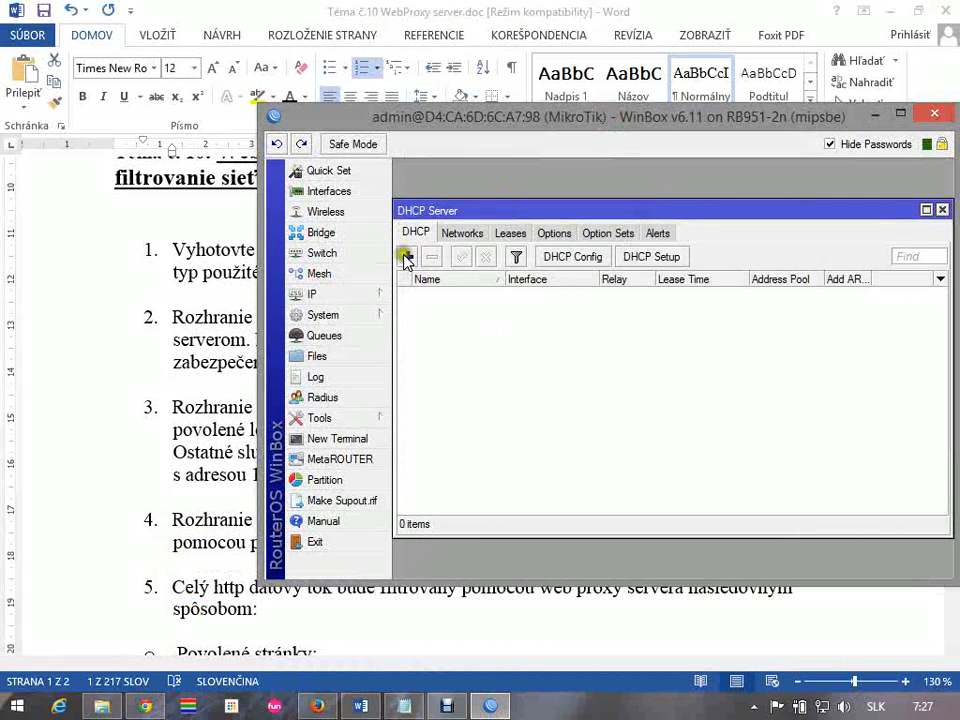
{"action": "left_click", "coordinate": [645, 258]}
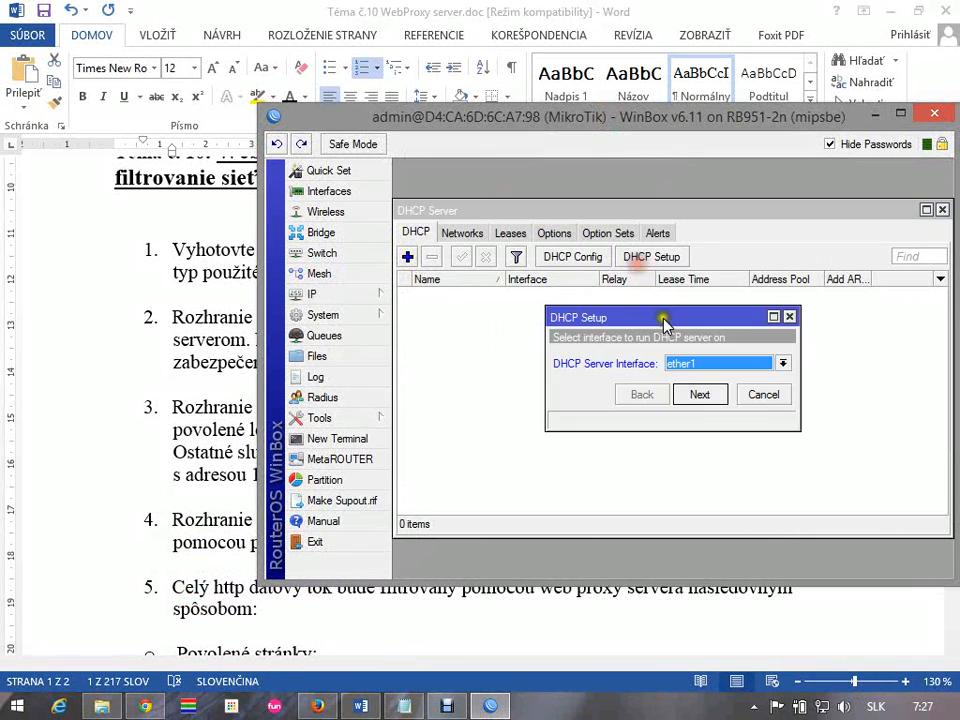
{"action": "left_click", "coordinate": [750, 364]}
{"action": "left_click", "coordinate": [728, 390]}
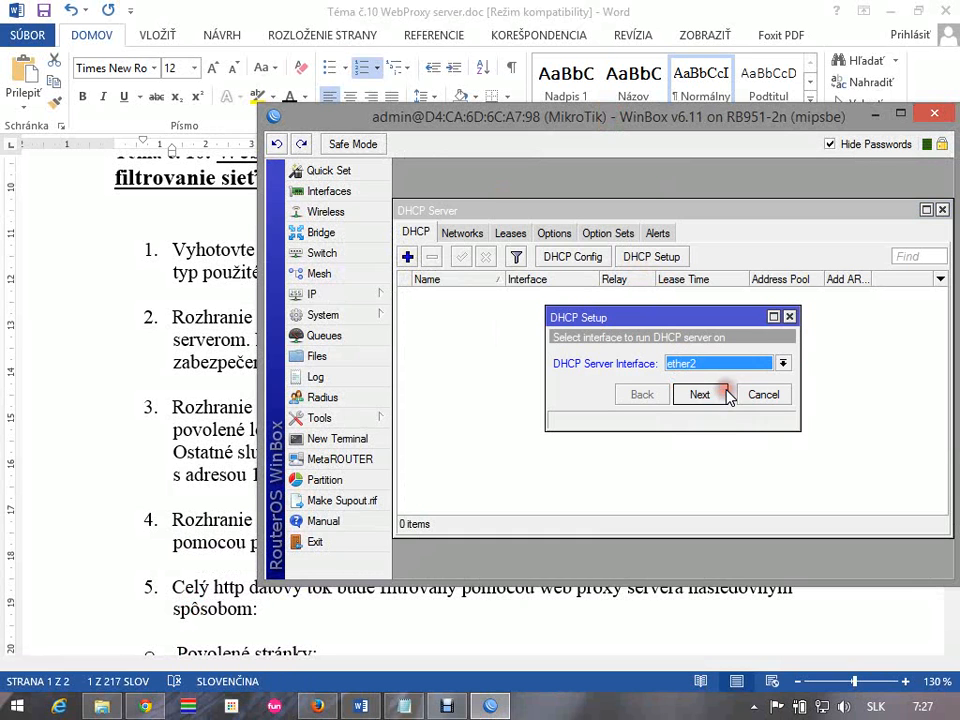
{"action": "left_click", "coordinate": [704, 395]}
Accept the DHCP address space 192.168.1.0/24, gateway 192.168.1.1 and address pool 192.168.1.2-192.168.1.254
{"action": "left_click_drag", "start_coordinate": [708, 364], "coordinate": [660, 366]}
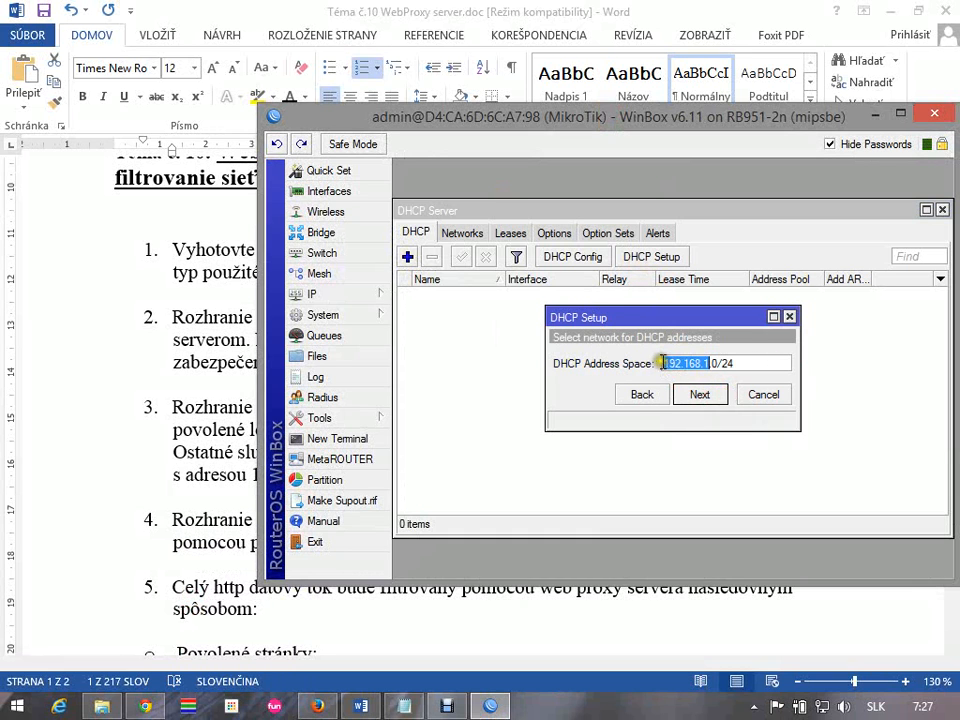
{"action": "left_click", "coordinate": [703, 394]}
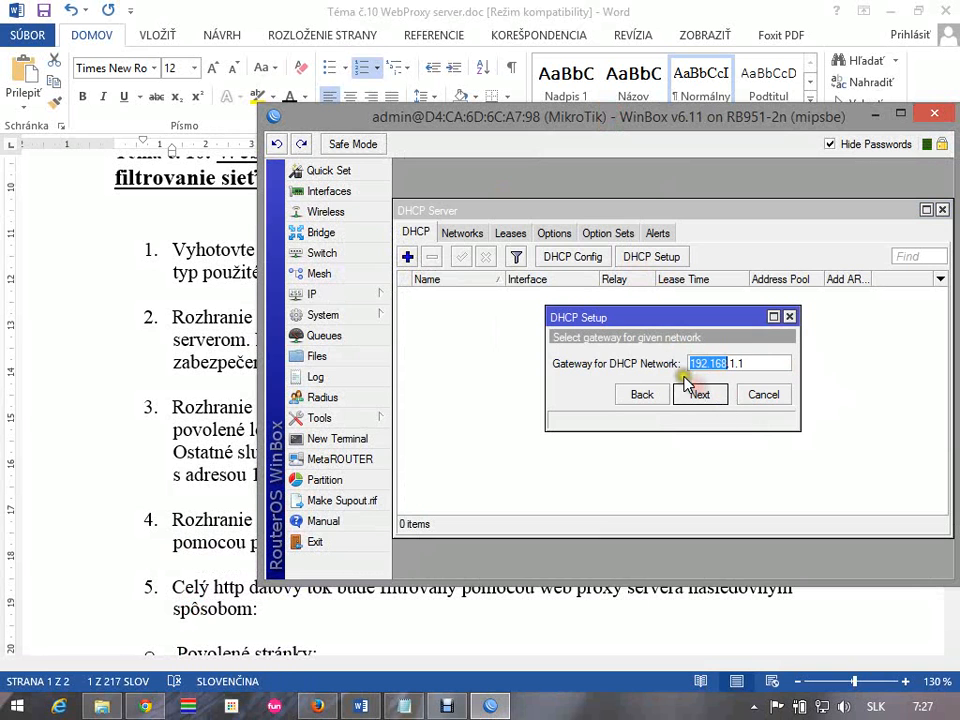
{"action": "left_click_drag", "start_coordinate": [692, 363], "coordinate": [797, 364]}
{"action": "left_click", "coordinate": [704, 395]}
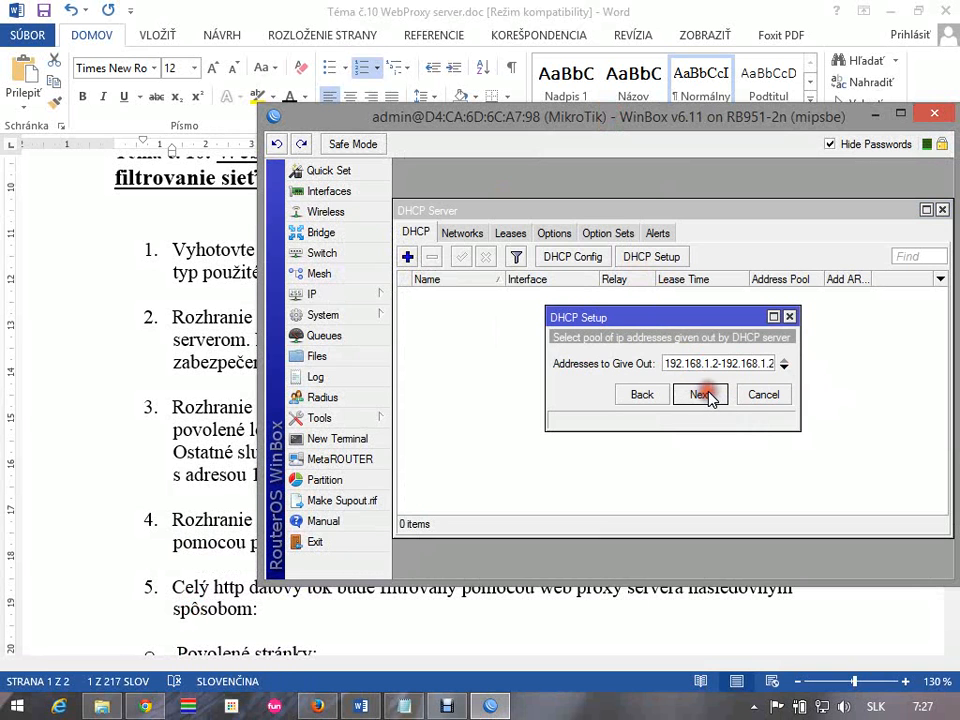
{"action": "left_click", "coordinate": [716, 367]}
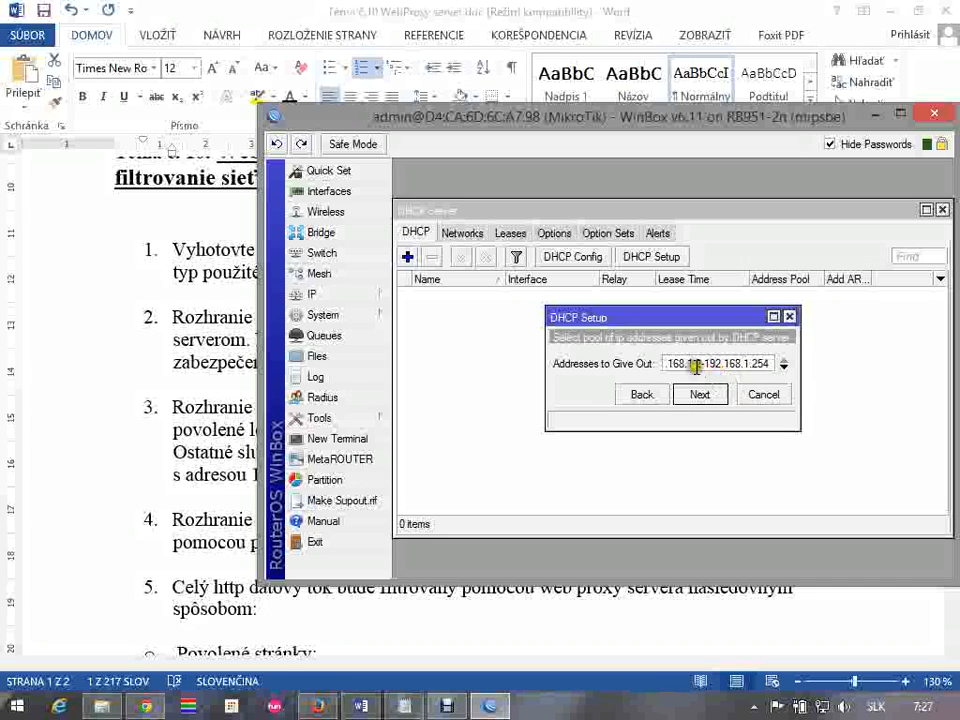
{"action": "left_click", "coordinate": [692, 397]}
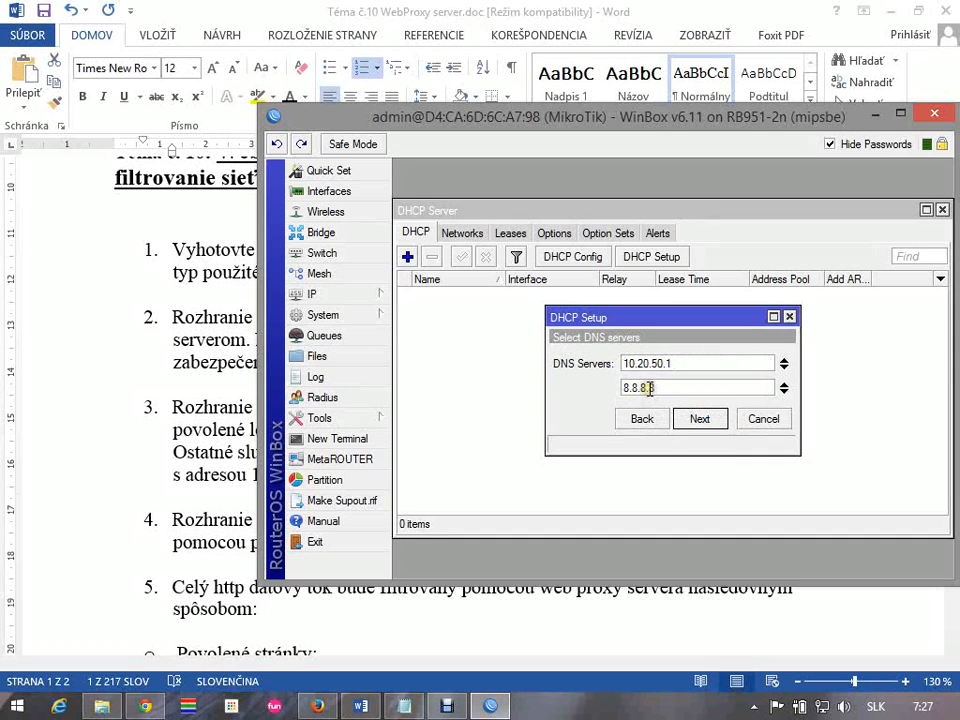
Accept DNS servers 10.20.50.1 and 8.8.8.8 and a 3d 00:00:00 lease time, finish the DHCP setup, and close the DHCP Server window
{"action": "left_click", "coordinate": [705, 420]}
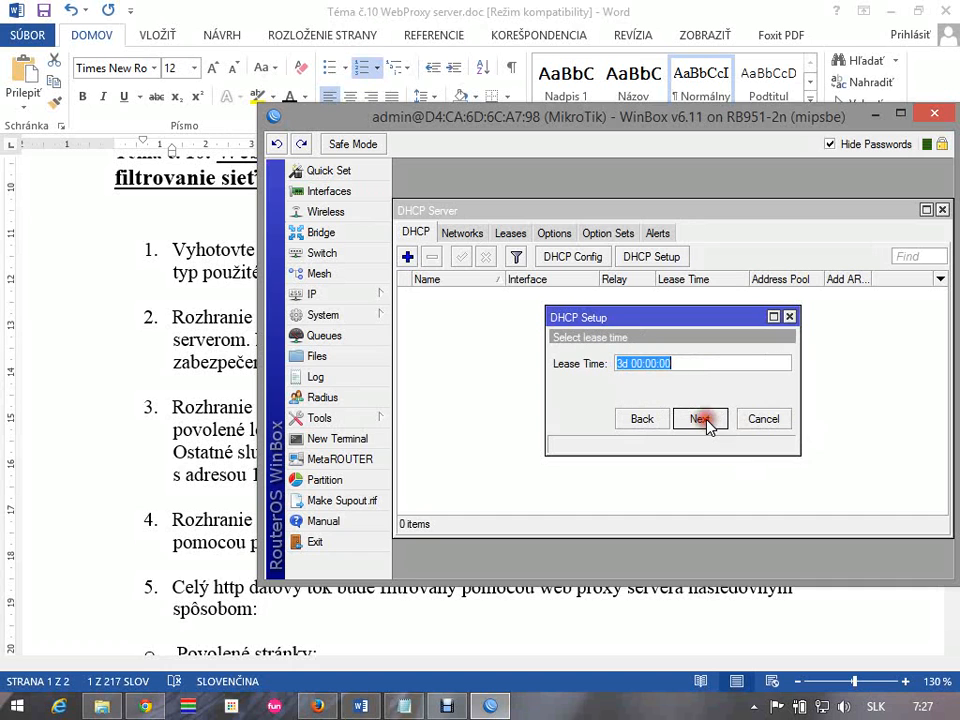
{"action": "left_click", "coordinate": [622, 362]}
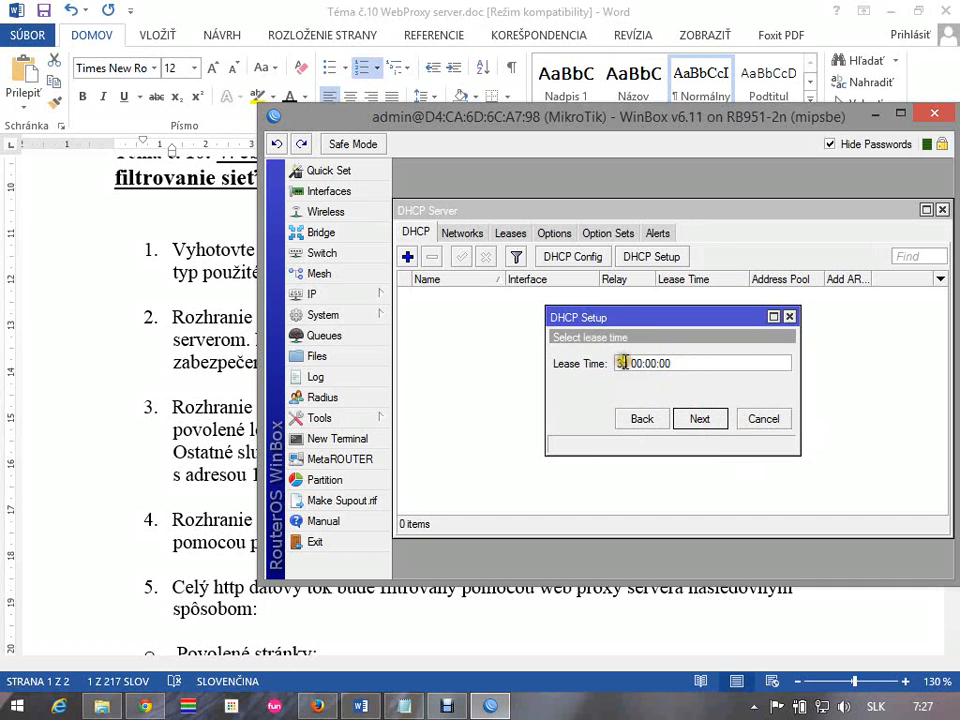
{"action": "left_click_drag", "start_coordinate": [622, 362], "coordinate": [598, 367]}
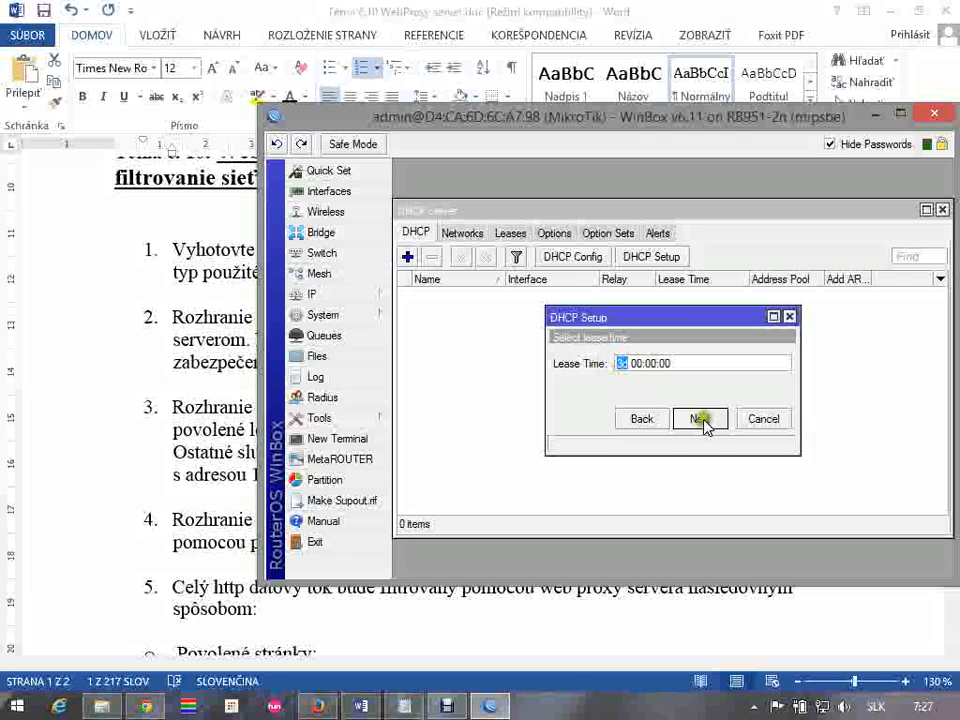
{"action": "left_click", "coordinate": [700, 419]}
{"action": "left_click", "coordinate": [534, 373]}
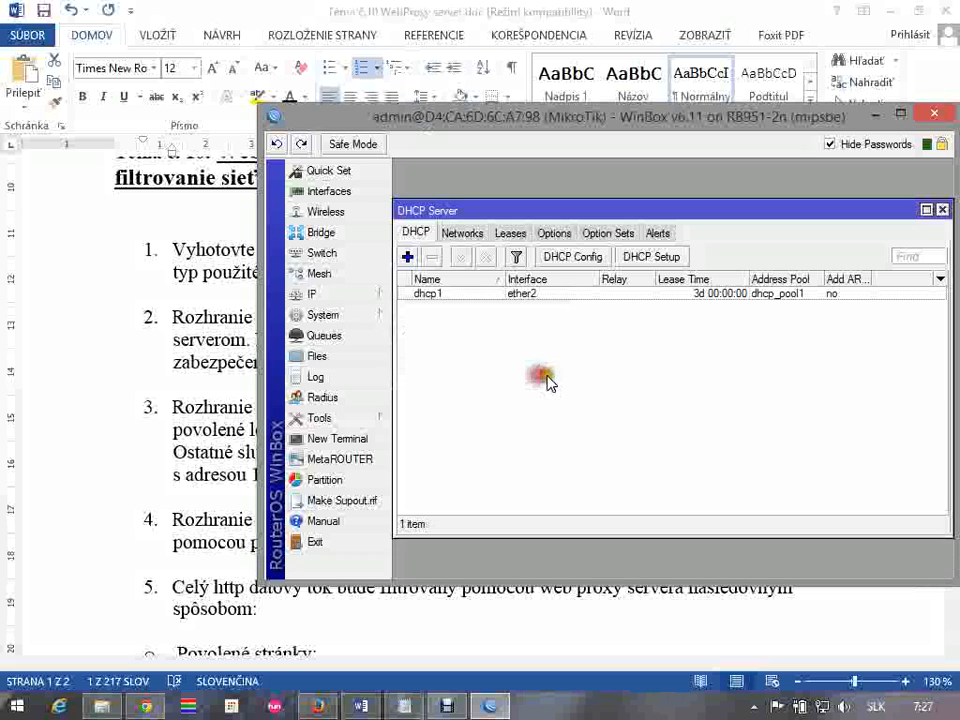
{"action": "left_click_drag", "start_coordinate": [818, 218], "coordinate": [726, 250]}
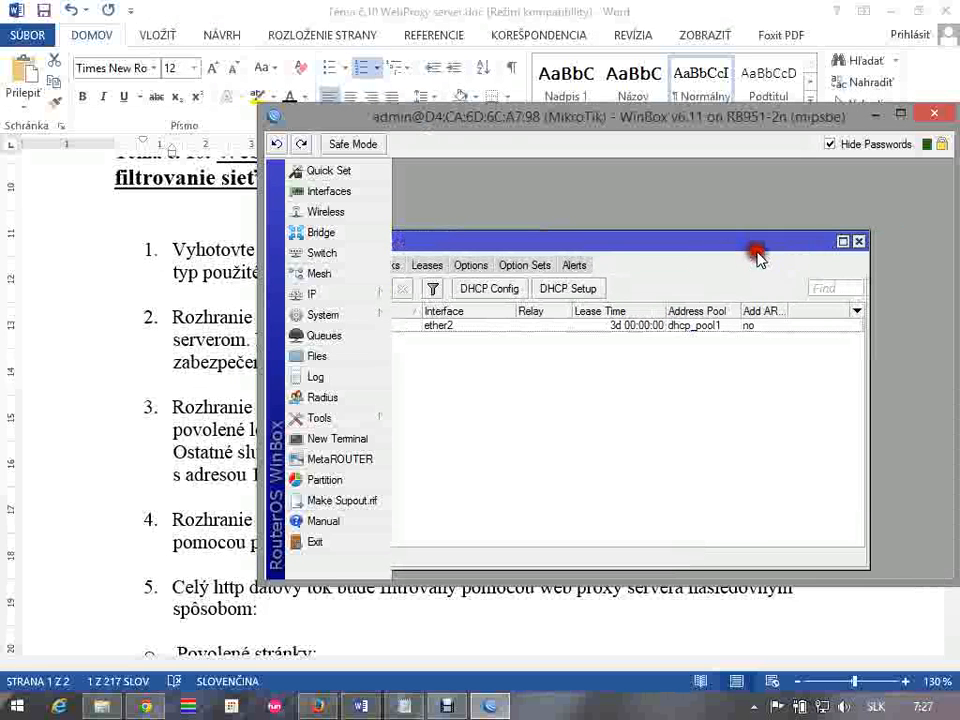
{"action": "left_click", "coordinate": [855, 243]}
Review item 3's requirement for a NATed network on Ethernet2 in the Word assignment and return to WinBox
{"action": "left_click_drag", "start_coordinate": [783, 137], "coordinate": [731, 203]}
{"action": "left_click_drag", "start_coordinate": [619, 212], "coordinate": [556, 519]}
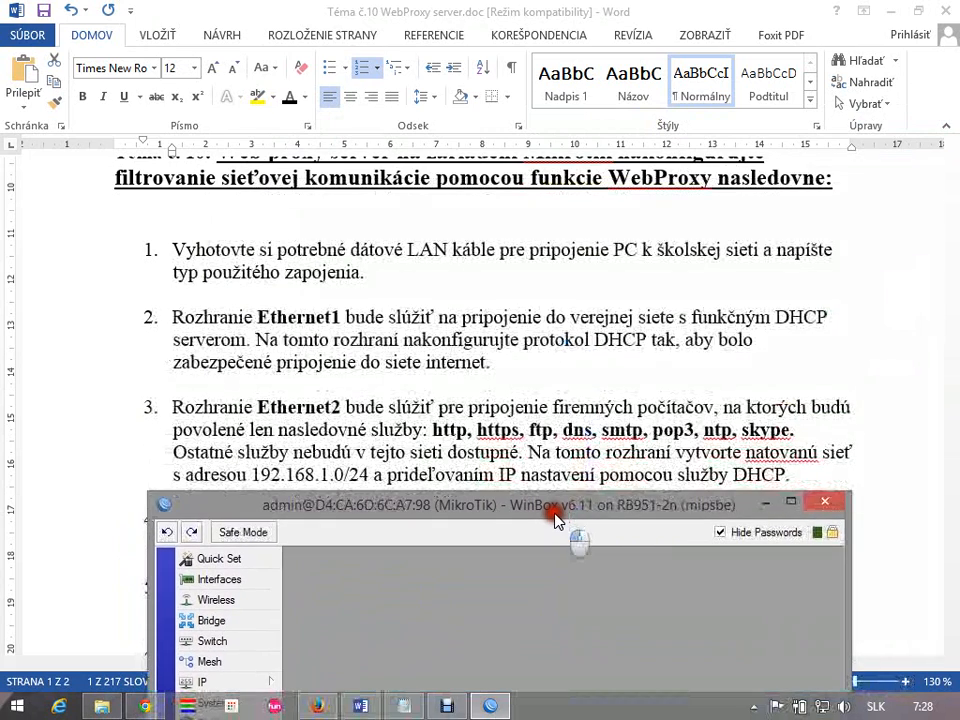
{"action": "left_click", "coordinate": [553, 452]}
{"action": "left_click_drag", "start_coordinate": [674, 455], "coordinate": [850, 455]}
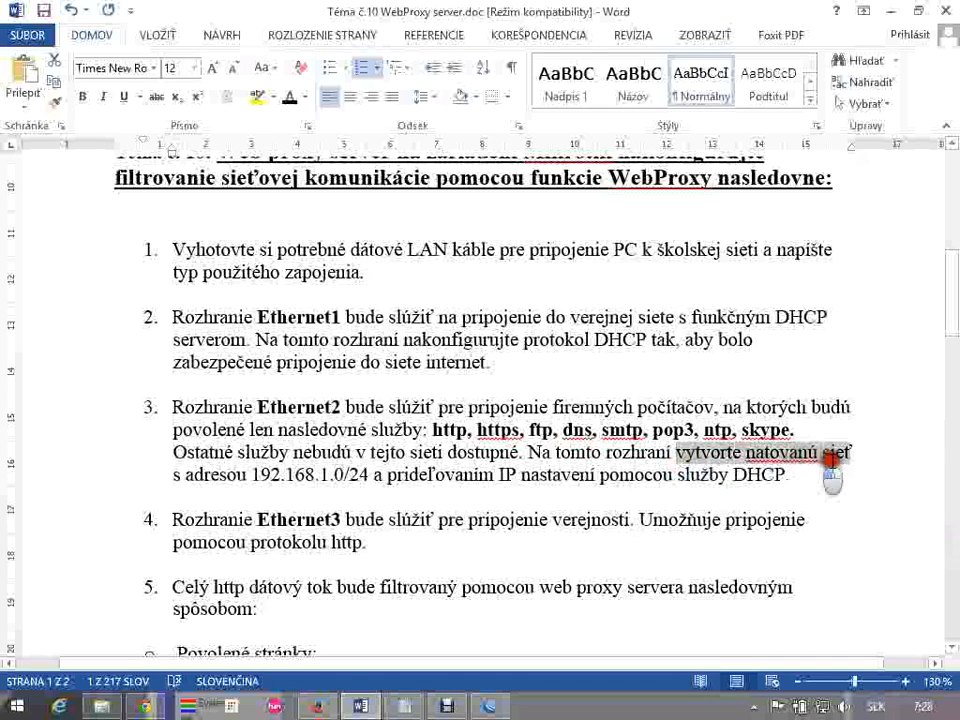
{"action": "left_click", "coordinate": [489, 706]}
{"action": "left_click_drag", "start_coordinate": [540, 505], "coordinate": [722, 134]}
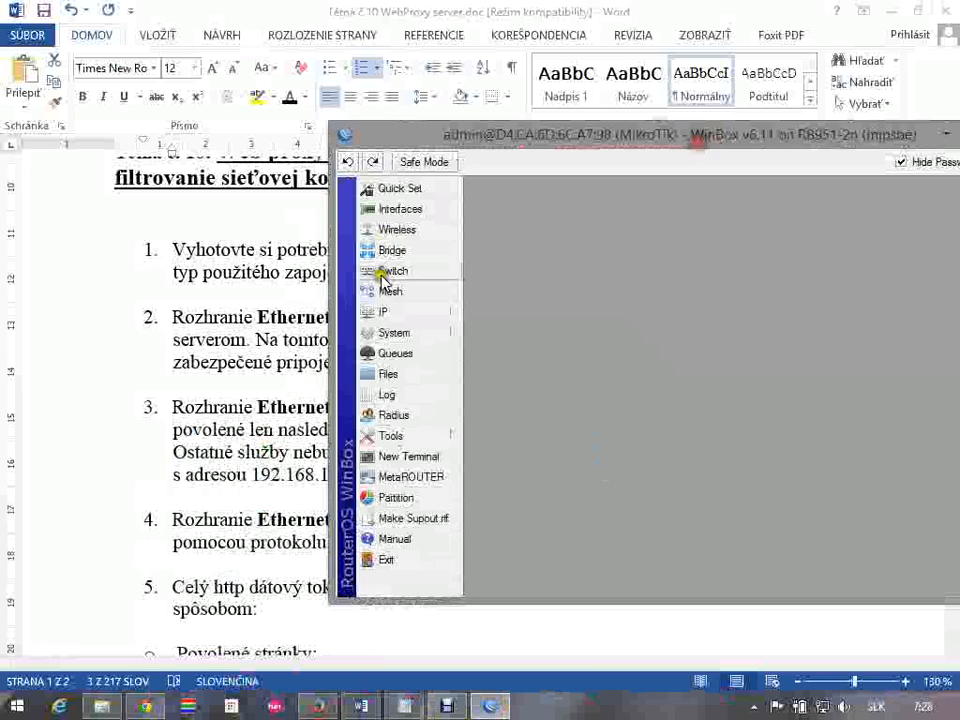
Create a new firewall NAT rule in the srcnat chain with source address 192.168.1.0/24
{"action": "left_click", "coordinate": [394, 312]}
{"action": "left_click", "coordinate": [494, 370]}
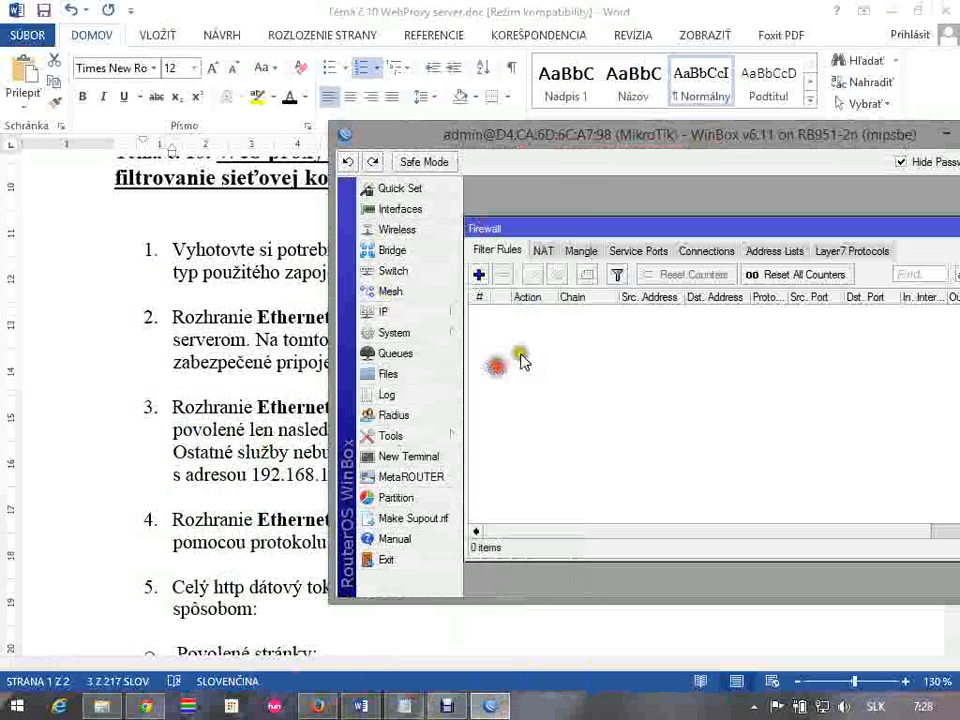
{"action": "left_click", "coordinate": [545, 251]}
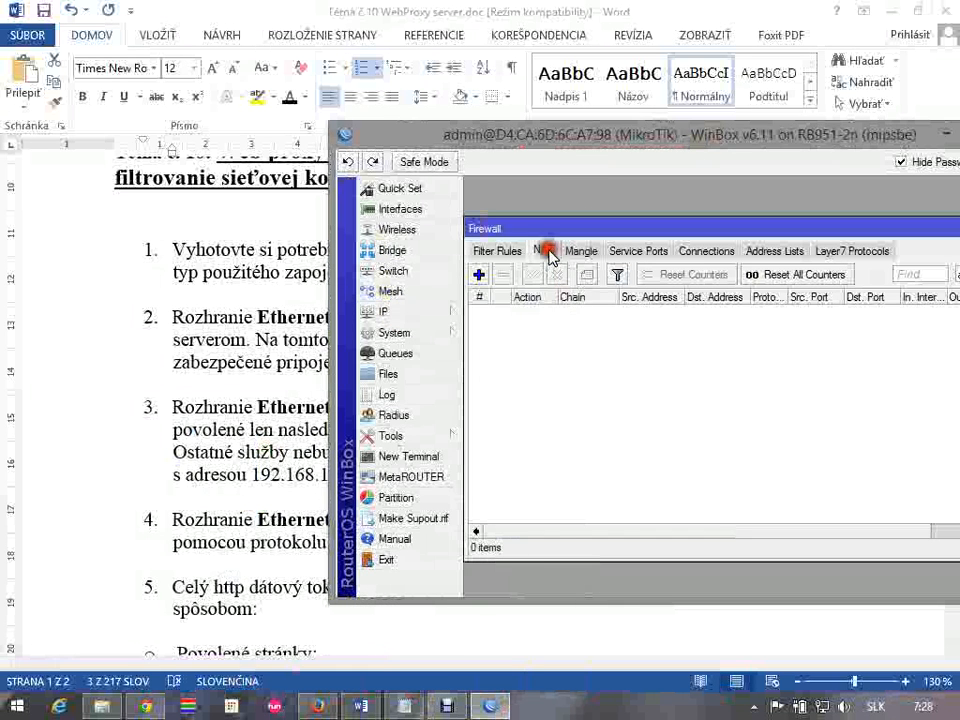
{"action": "left_click", "coordinate": [481, 277]}
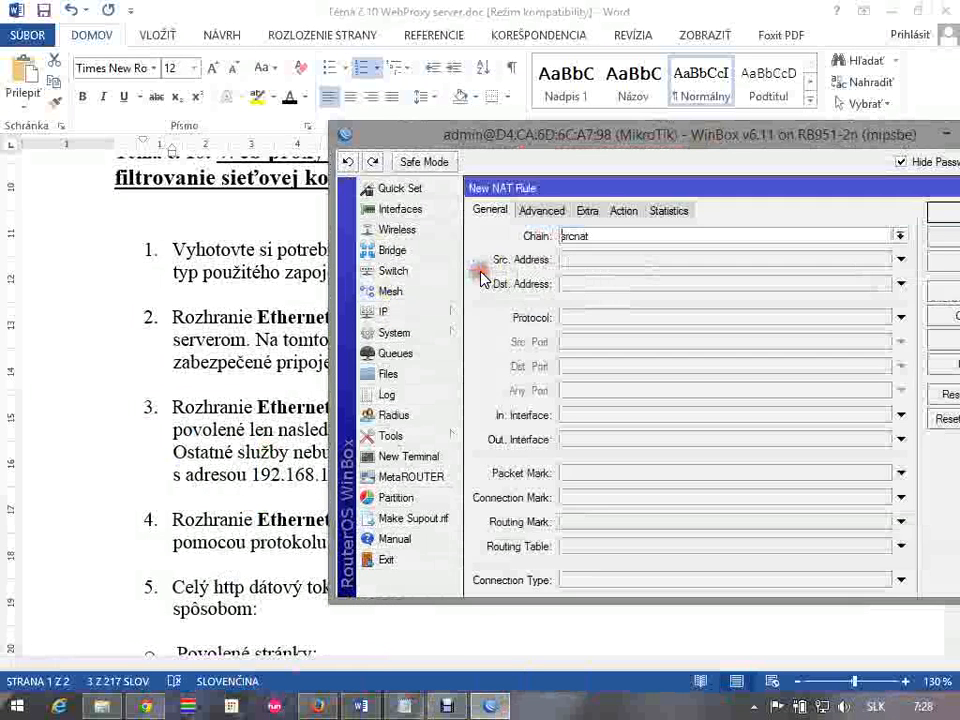
{"action": "left_click", "coordinate": [564, 259]}
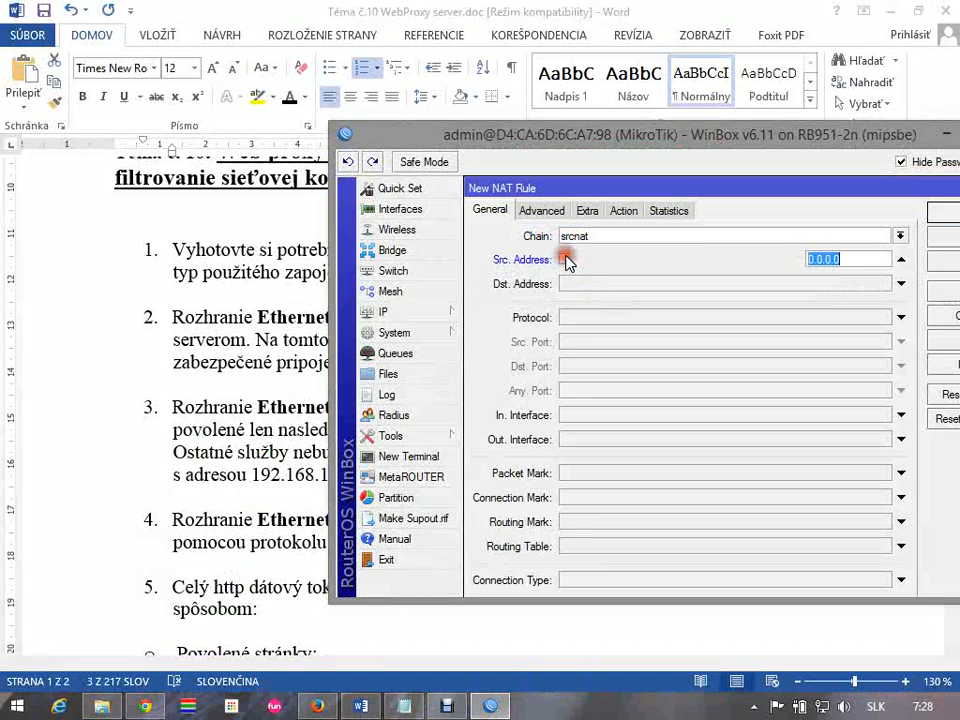
{"action": "left_click", "coordinate": [564, 259]}
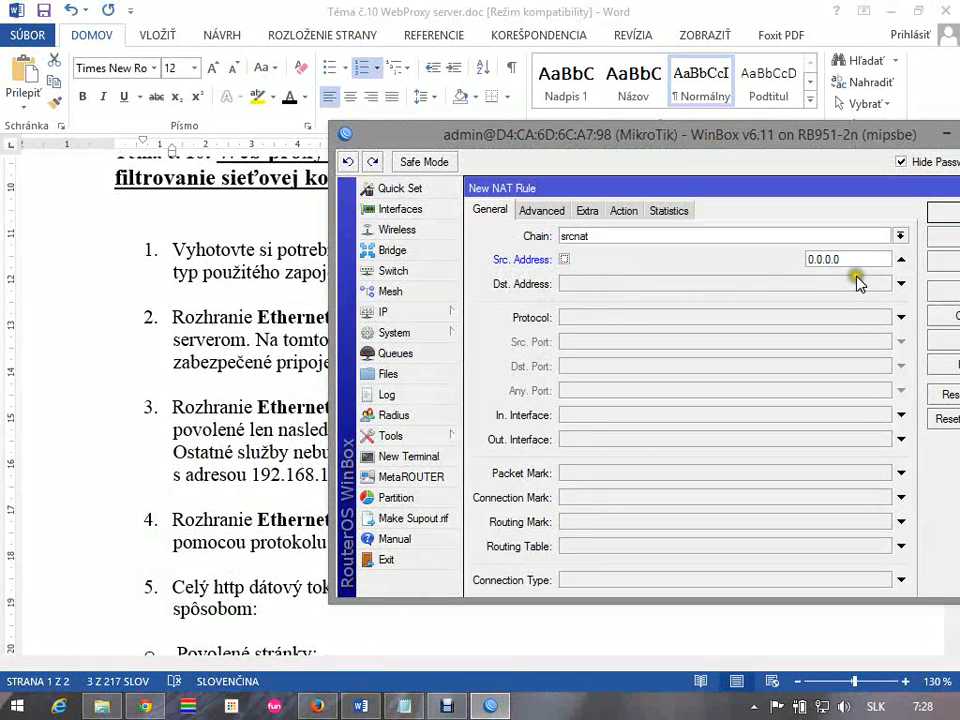
{"action": "left_click", "coordinate": [756, 260]}
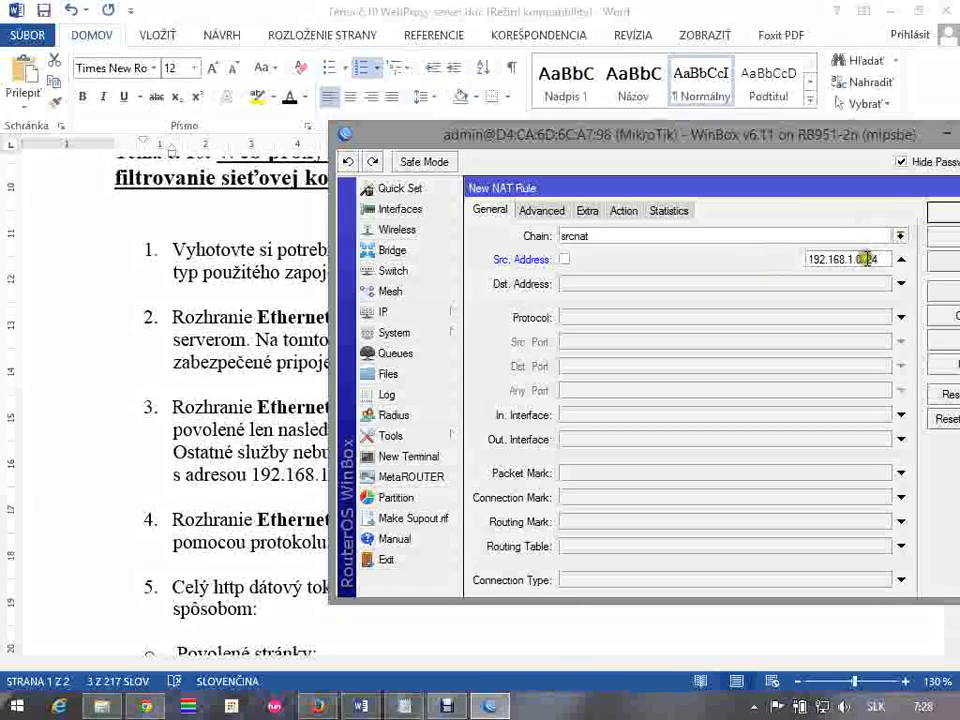
Clear the NAT rule's source address, check the company network address in item 3 of the Word assignment, and return to WinBox
{"action": "left_click_drag", "start_coordinate": [877, 259], "coordinate": [797, 253]}
{"action": "right_click", "coordinate": [797, 253]}
{"action": "left_click_drag", "start_coordinate": [798, 142], "coordinate": [568, 606]}
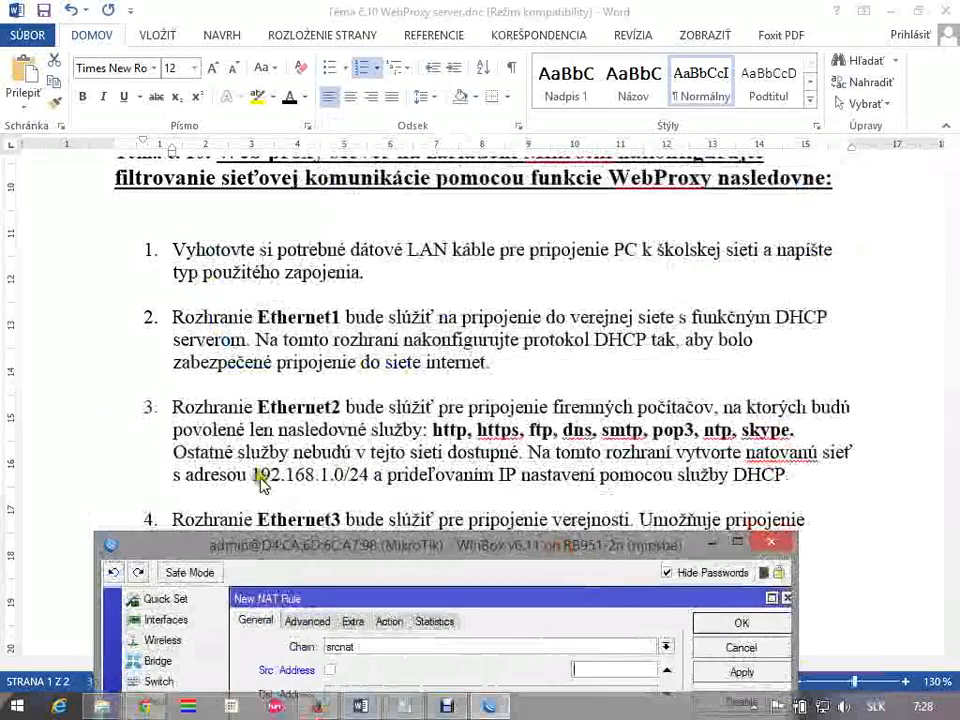
{"action": "left_click", "coordinate": [292, 476]}
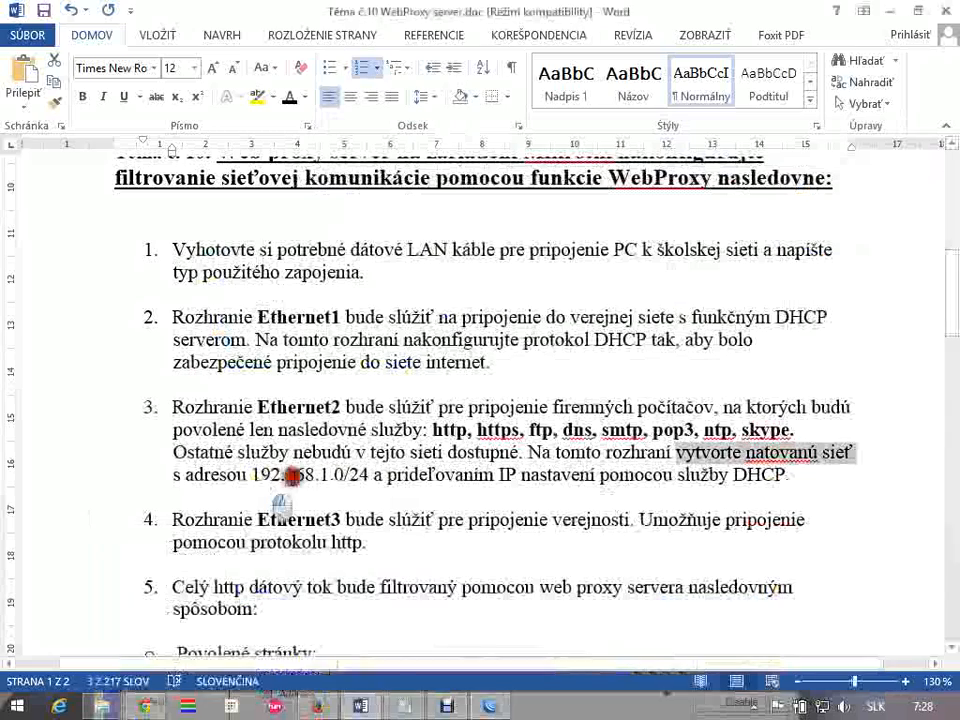
{"action": "left_click", "coordinate": [491, 704]}
{"action": "left_click_drag", "start_coordinate": [572, 543], "coordinate": [700, 47]}
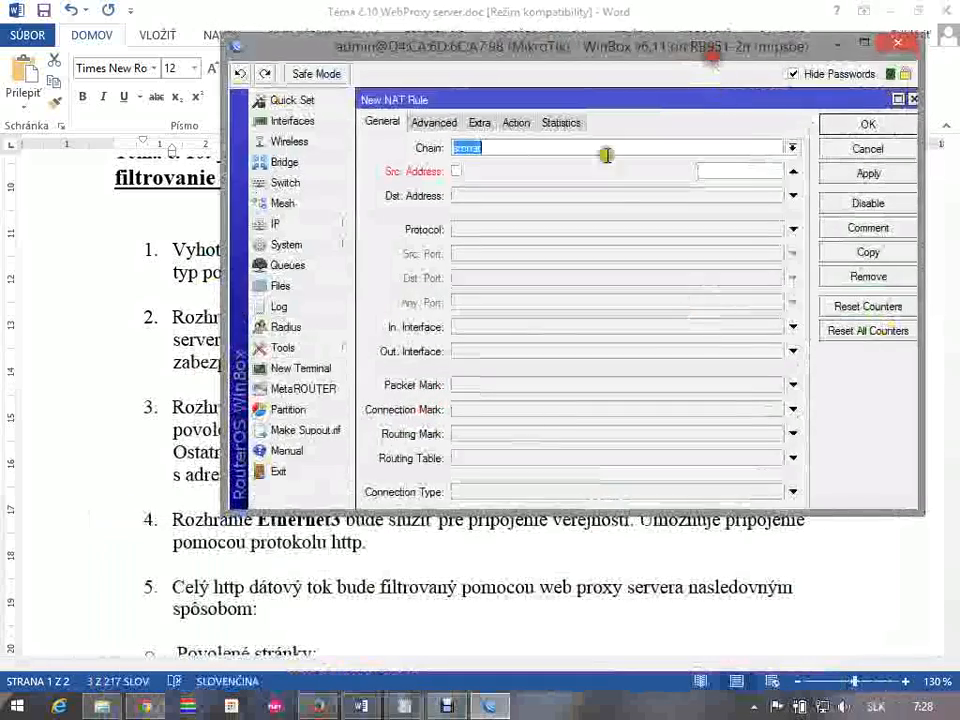
Set the NAT rule's source address to 192.168.1.0/24 and its outgoing interface to ether1
{"action": "left_click", "coordinate": [789, 173]}
{"action": "double_click", "coordinate": [763, 171]}
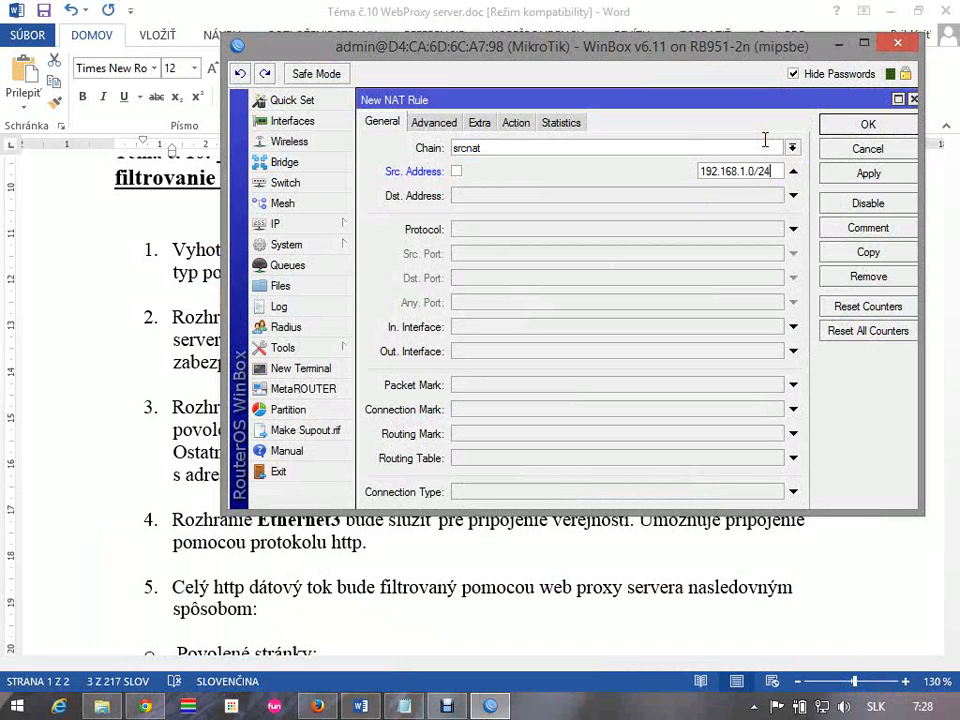
{"action": "left_click", "coordinate": [794, 353]}
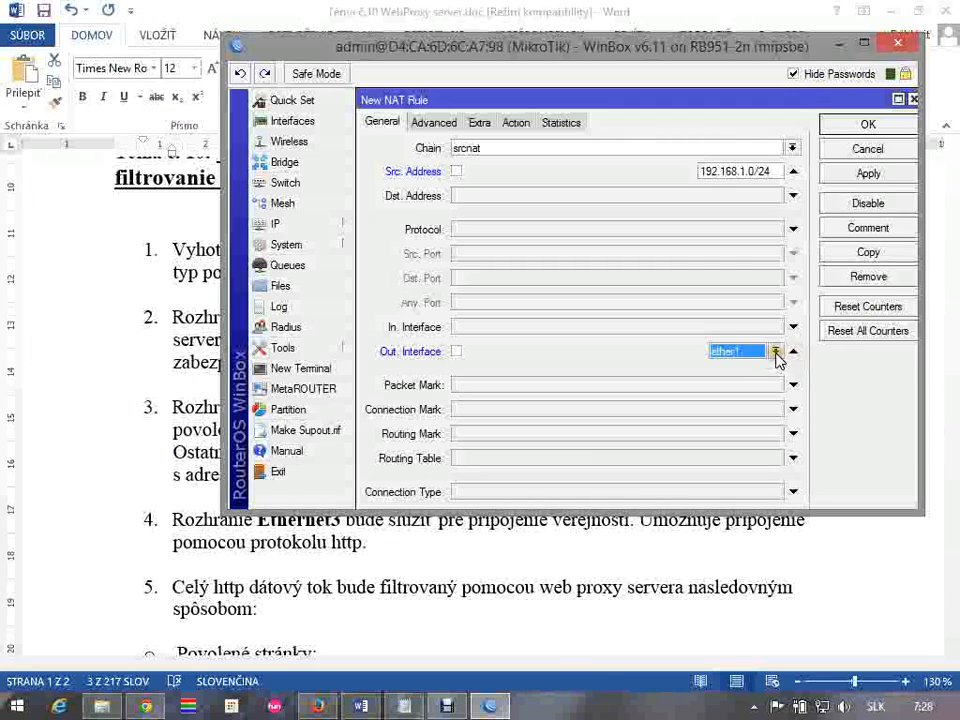
Set the NAT rule's action to masquerade, then apply and save the rule
{"action": "left_click", "coordinate": [516, 123]}
{"action": "left_click", "coordinate": [514, 148]}
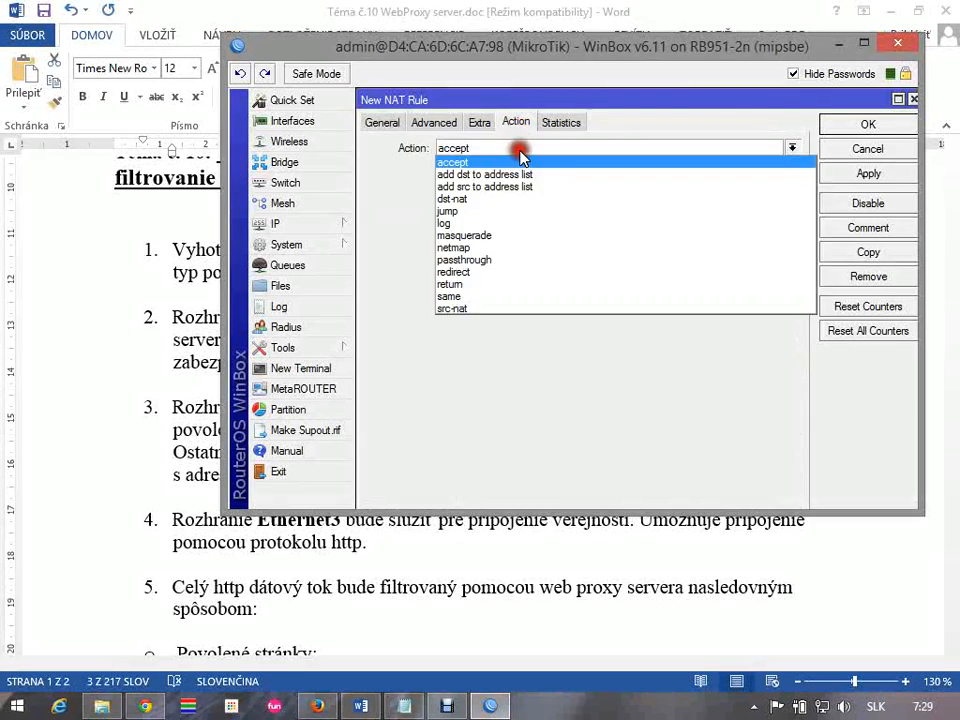
{"action": "left_click", "coordinate": [495, 236]}
{"action": "left_click", "coordinate": [870, 176]}
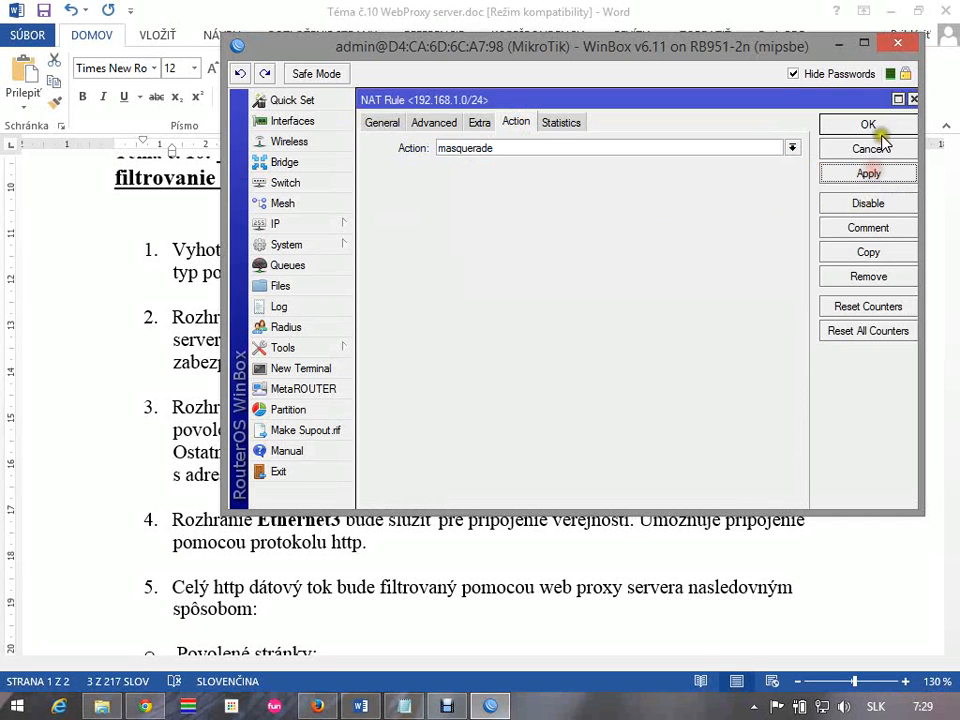
{"action": "left_click", "coordinate": [868, 124]}
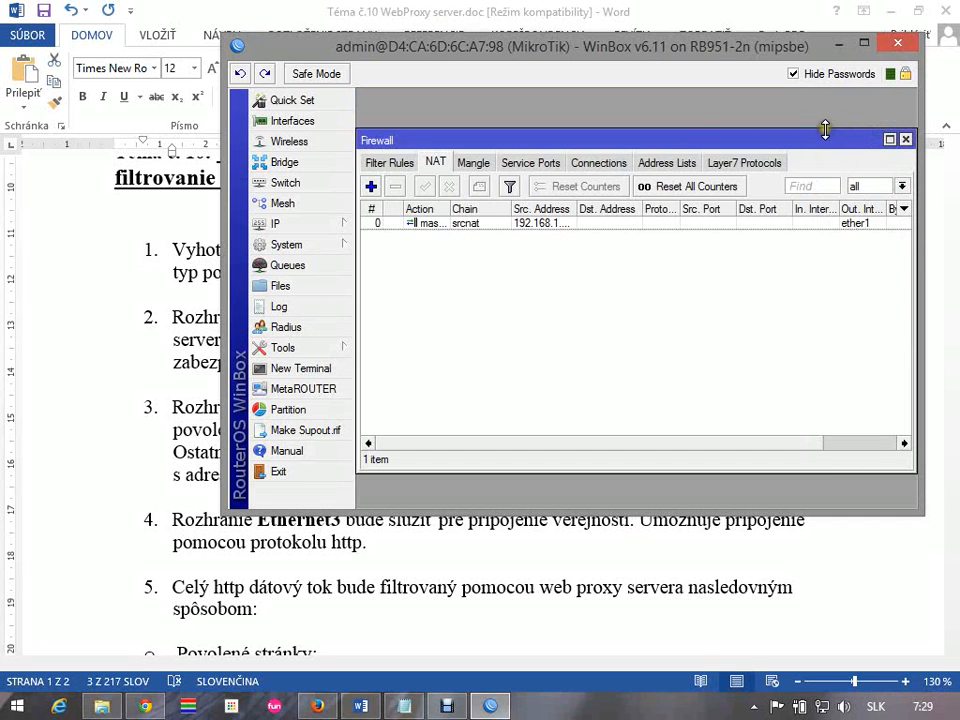
Maximize WinBox, reopen the masquerade rule to review its general settings, close it, and widen the NAT list's source address column
{"action": "left_click", "coordinate": [865, 47]}
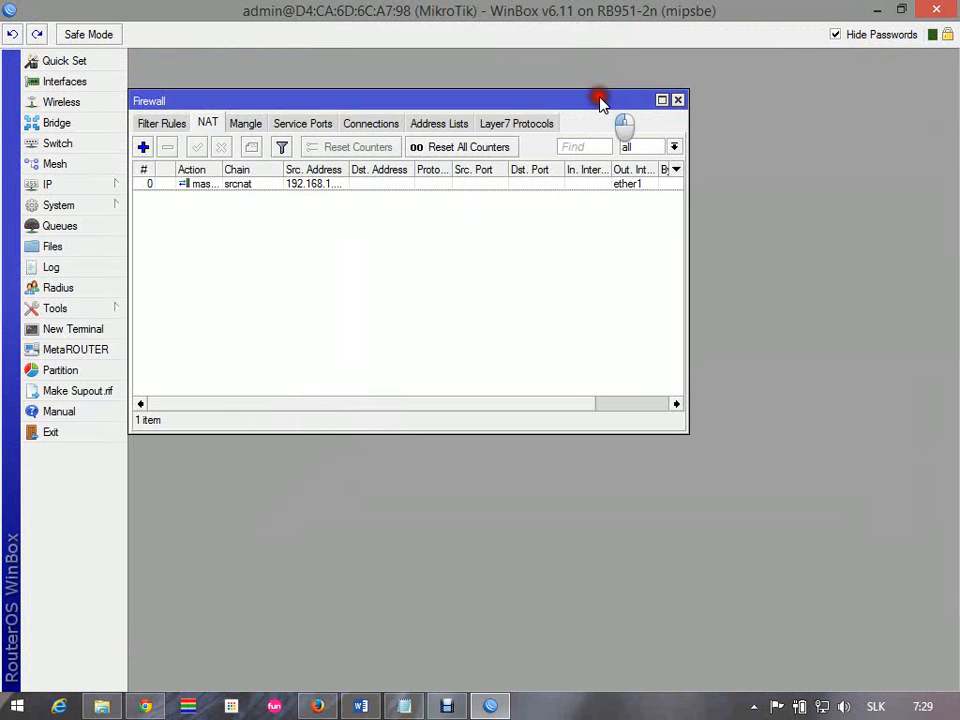
{"action": "left_click_drag", "start_coordinate": [600, 99], "coordinate": [846, 77]}
{"action": "double_click", "coordinate": [656, 163]}
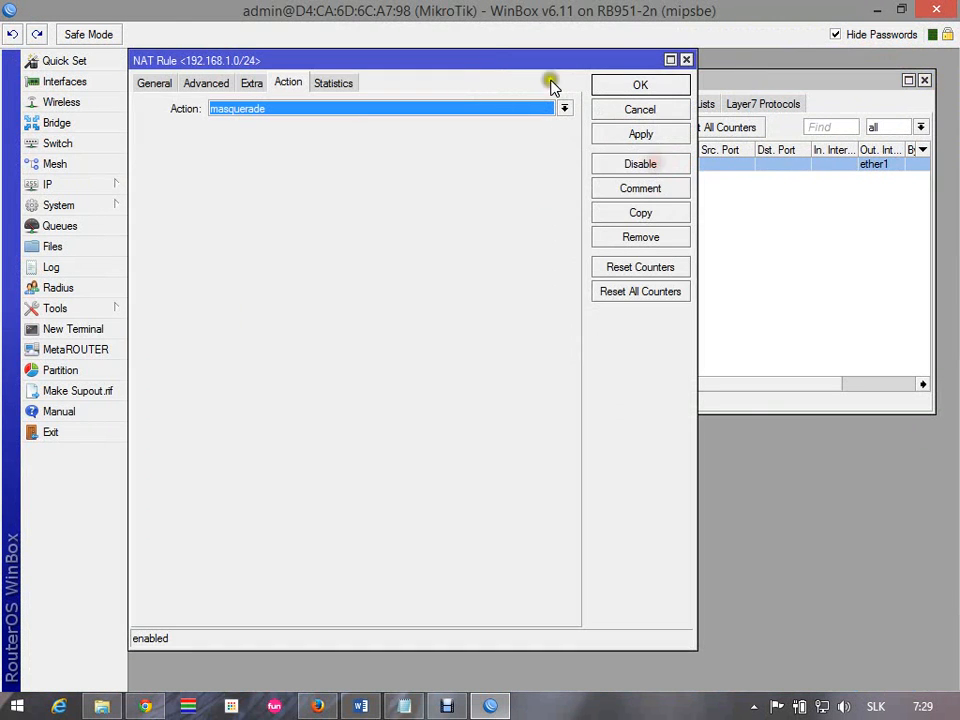
{"action": "left_click", "coordinate": [156, 84]}
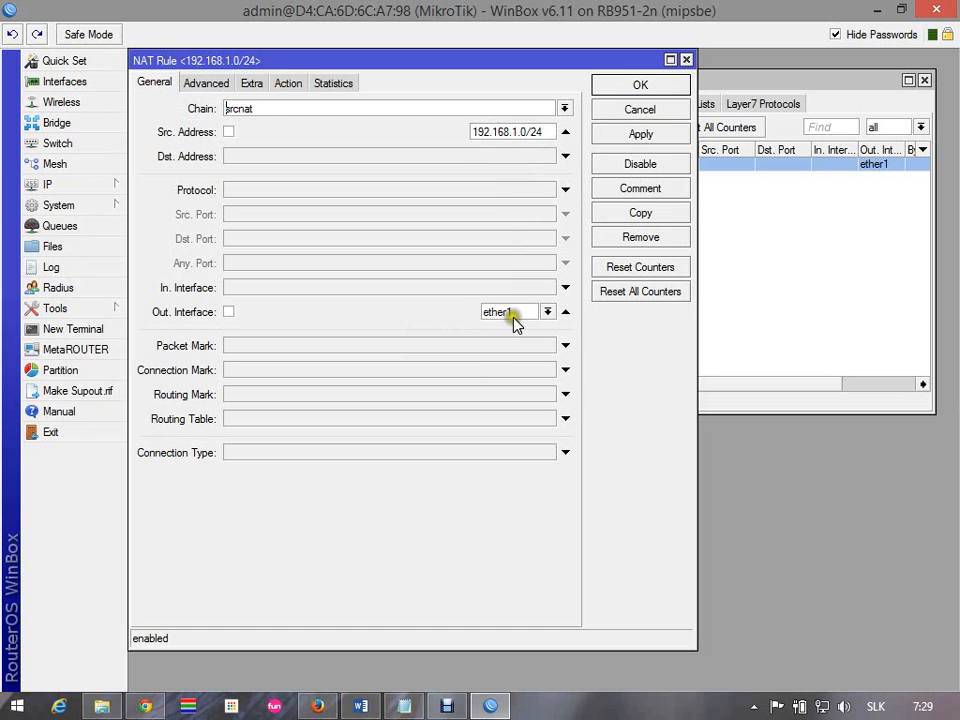
{"action": "left_click", "coordinate": [687, 61]}
{"action": "left_click_drag", "start_coordinate": [835, 86], "coordinate": [719, 112]}
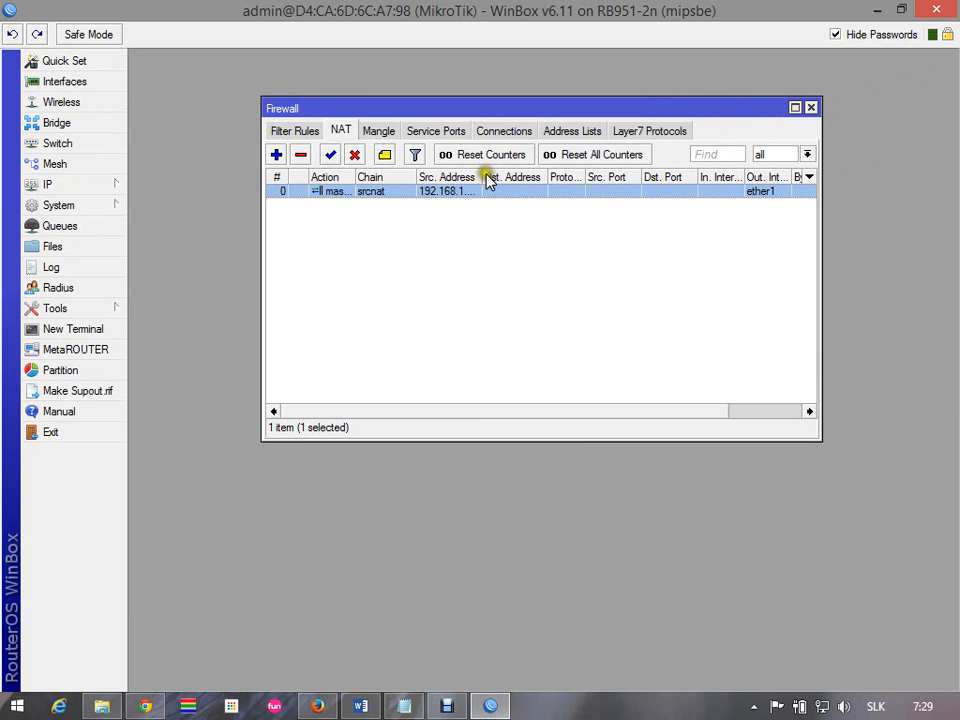
{"action": "left_click_drag", "start_coordinate": [487, 178], "coordinate": [558, 179]}
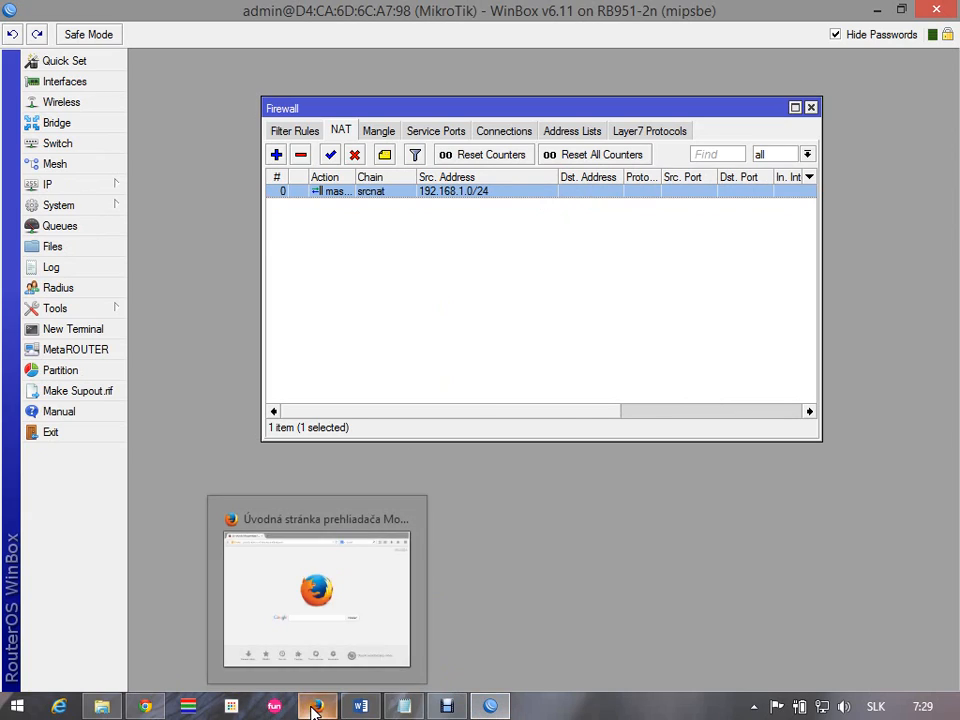
Switch to Word to examine the allowed services listed in item 3 of the assignment, and return to WinBox
{"action": "left_click", "coordinate": [352, 708]}
{"action": "left_click", "coordinate": [428, 432]}
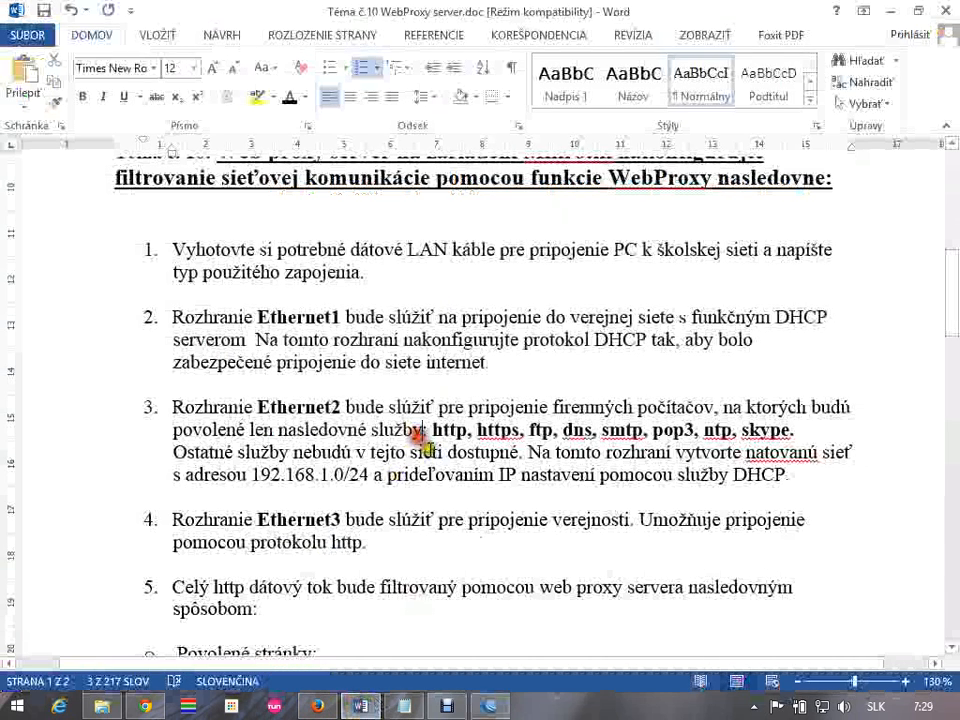
{"action": "double_click", "coordinate": [445, 432]}
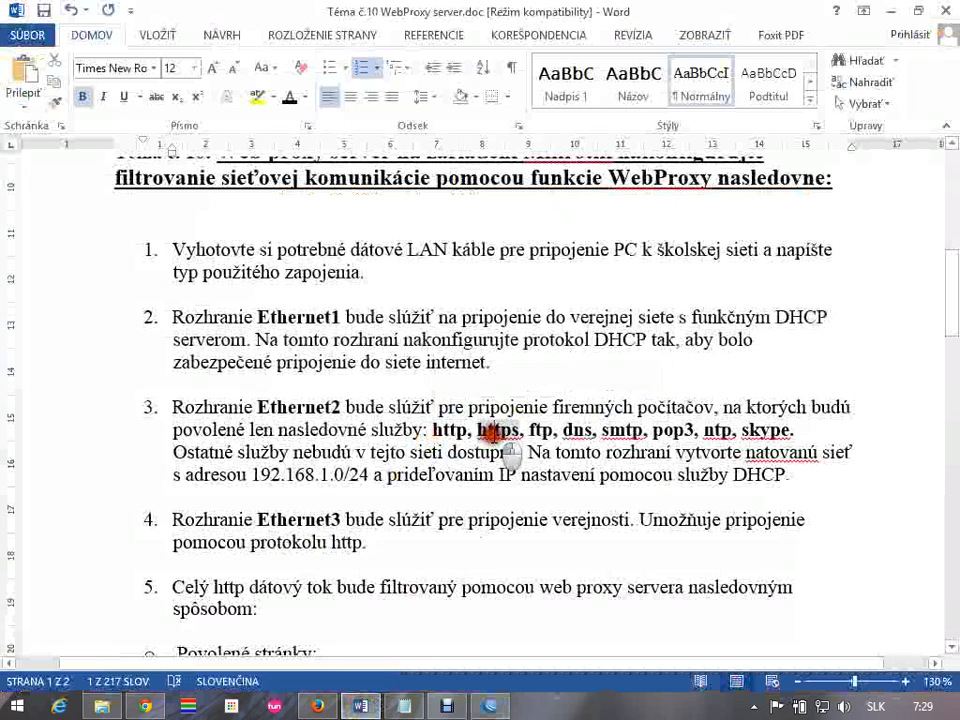
{"action": "double_click", "coordinate": [497, 431]}
{"action": "double_click", "coordinate": [541, 431]}
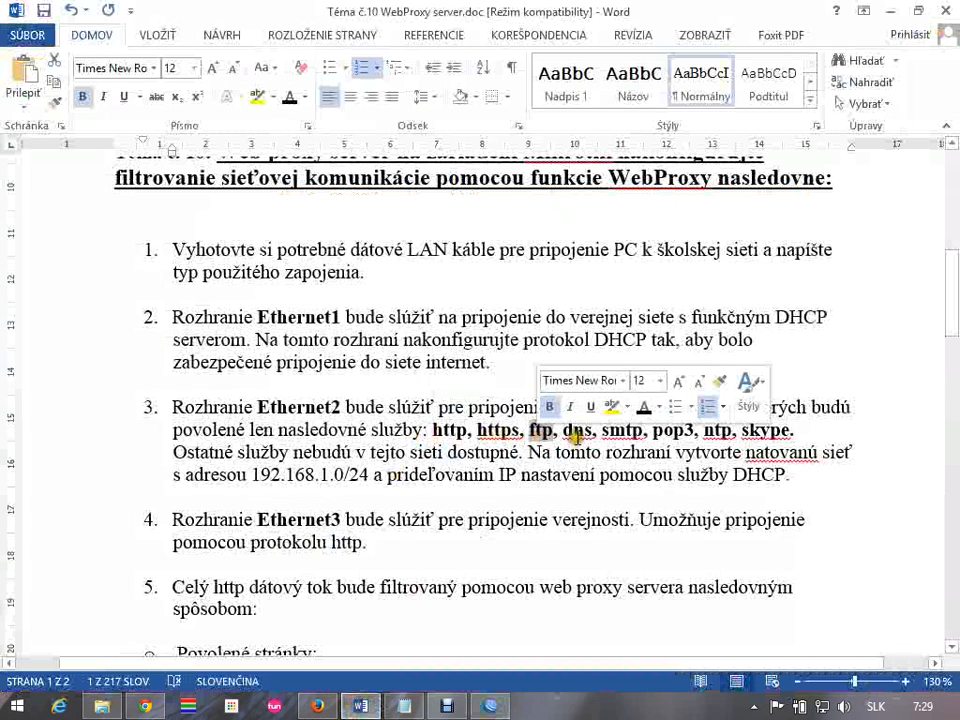
{"action": "double_click", "coordinate": [577, 431]}
{"action": "double_click", "coordinate": [622, 431]}
{"action": "double_click", "coordinate": [673, 431]}
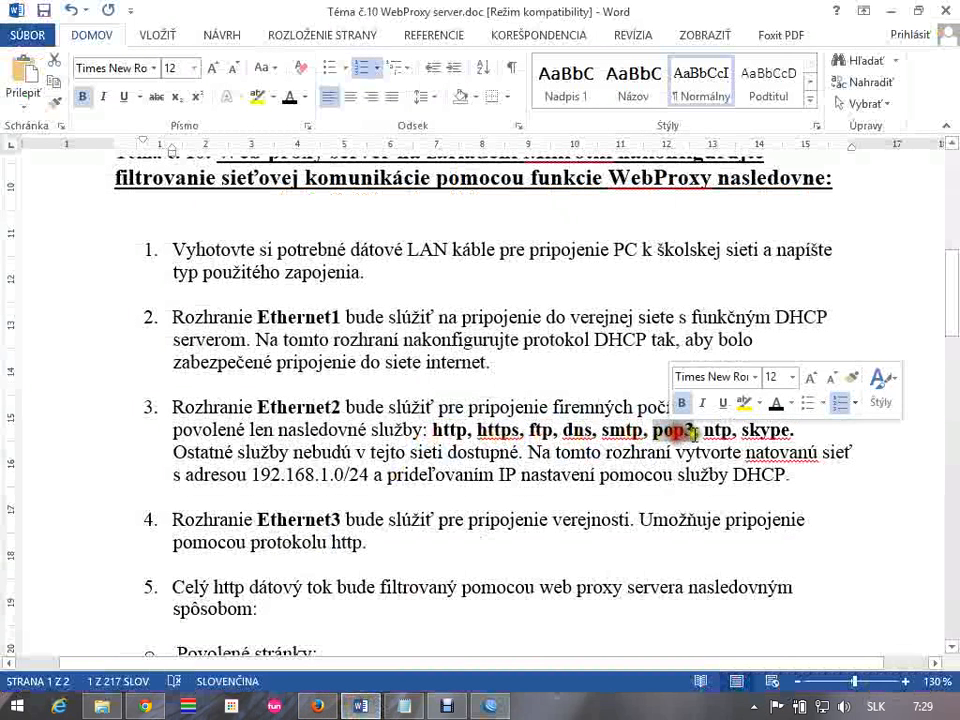
{"action": "double_click", "coordinate": [718, 431]}
{"action": "double_click", "coordinate": [765, 431]}
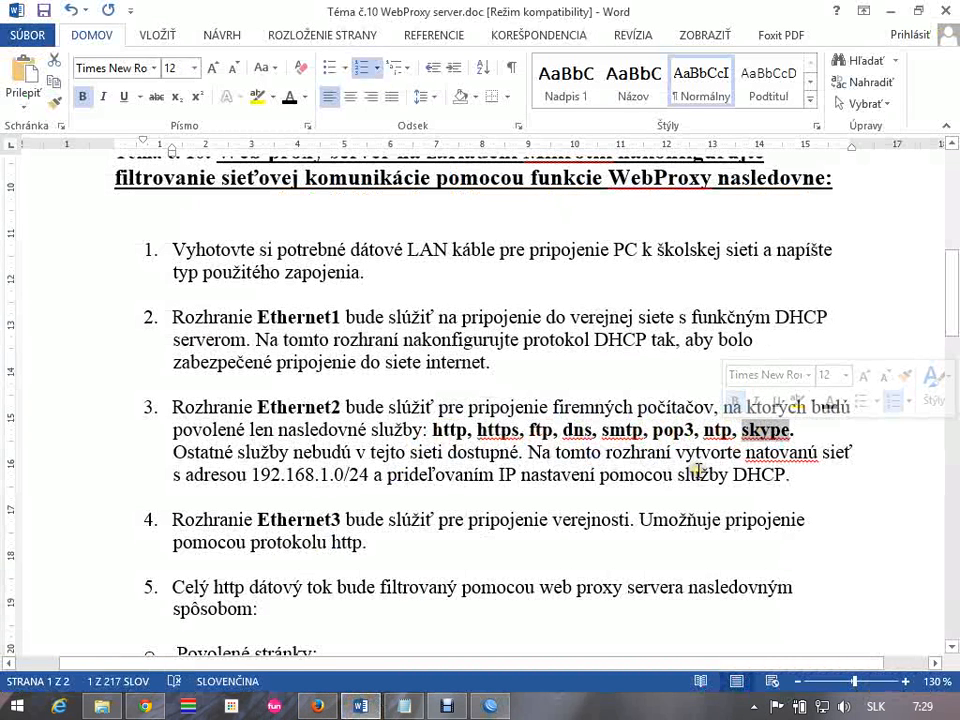
{"action": "left_click_drag", "start_coordinate": [733, 431], "coordinate": [437, 427]}
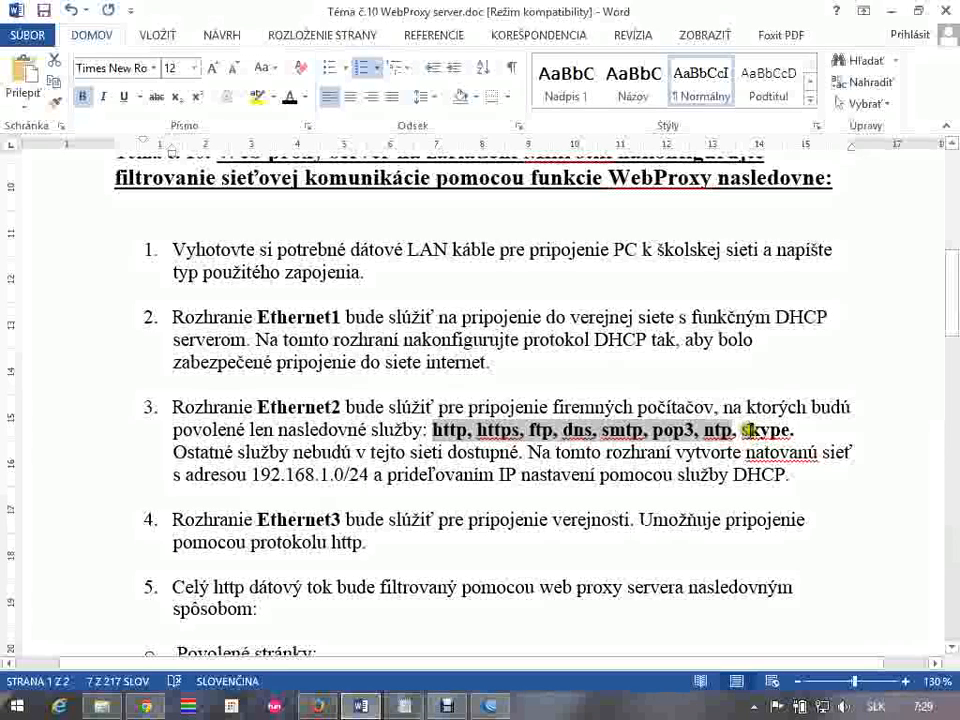
{"action": "left_click", "coordinate": [490, 706]}
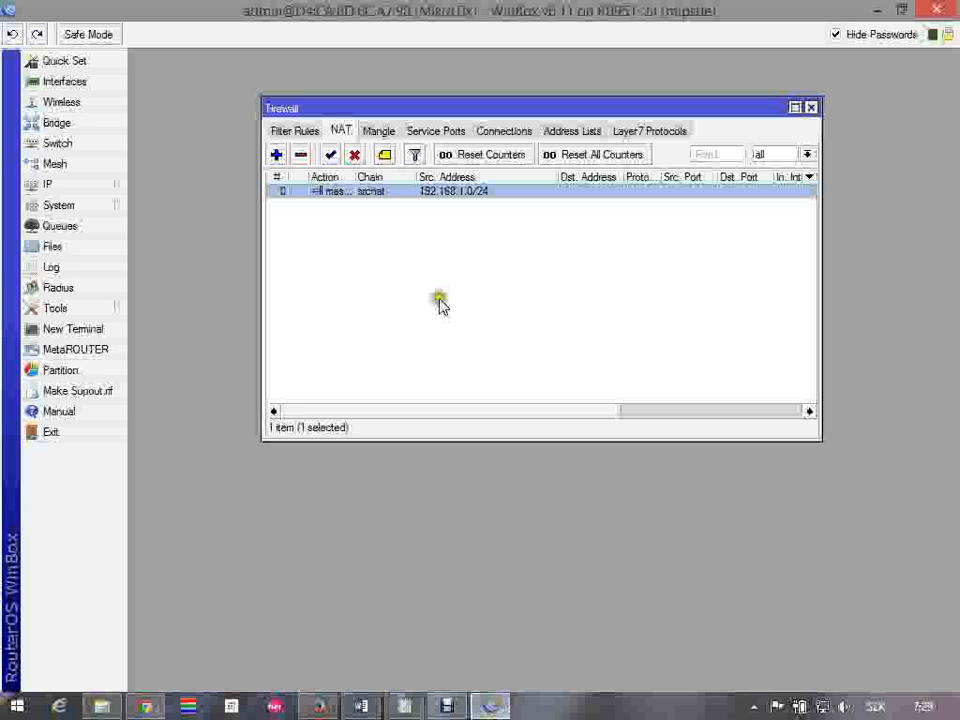
Create a firewall filter rule in the forward chain with protocol 6 (tcp) and any port 80
{"action": "left_click", "coordinate": [291, 131]}
{"action": "left_click_drag", "start_coordinate": [424, 113], "coordinate": [431, 76]}
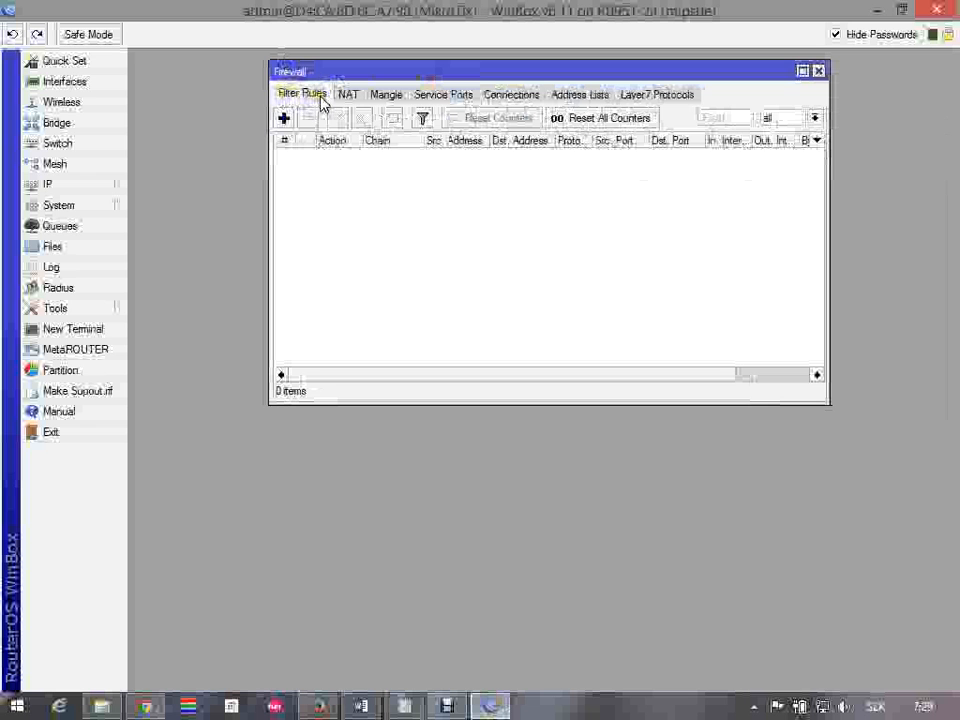
{"action": "left_click", "coordinate": [284, 119]}
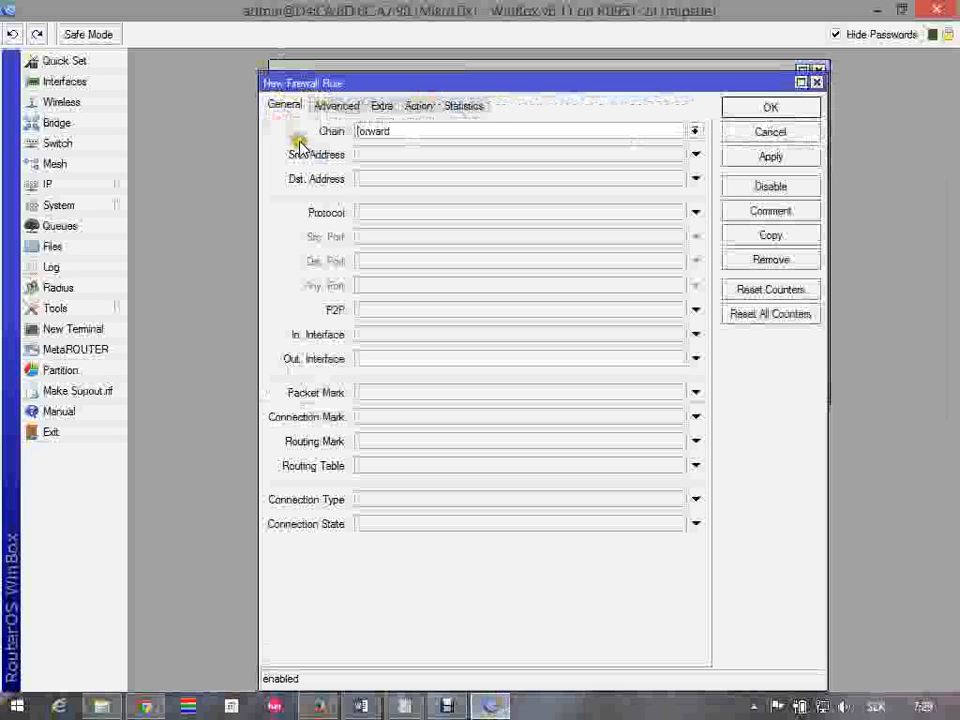
{"action": "left_click_drag", "start_coordinate": [391, 133], "coordinate": [312, 136]}
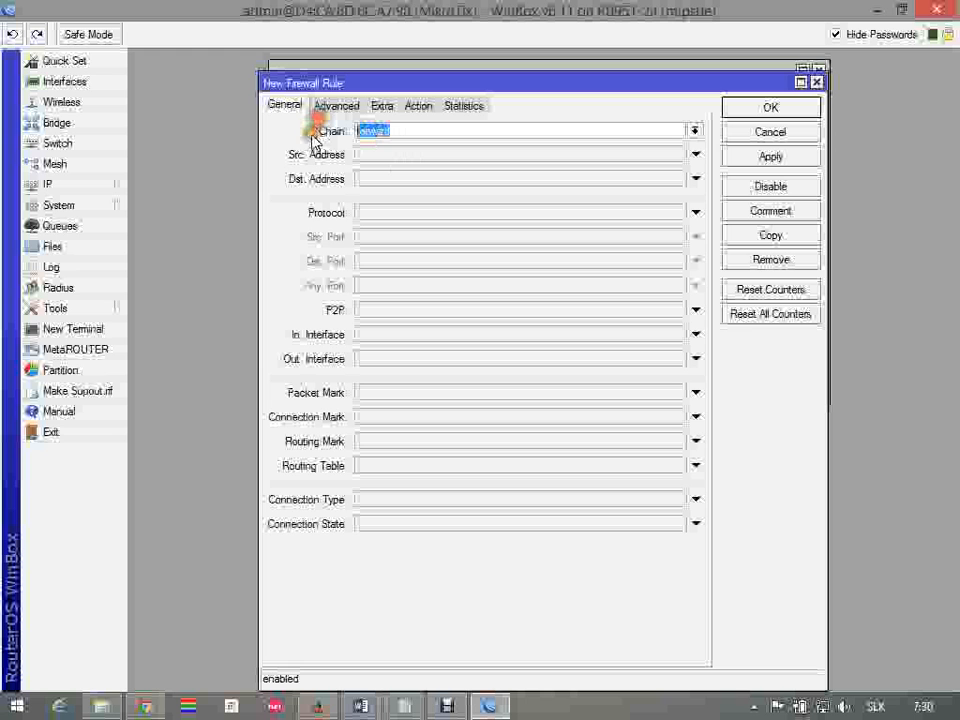
{"action": "left_click", "coordinate": [397, 218]}
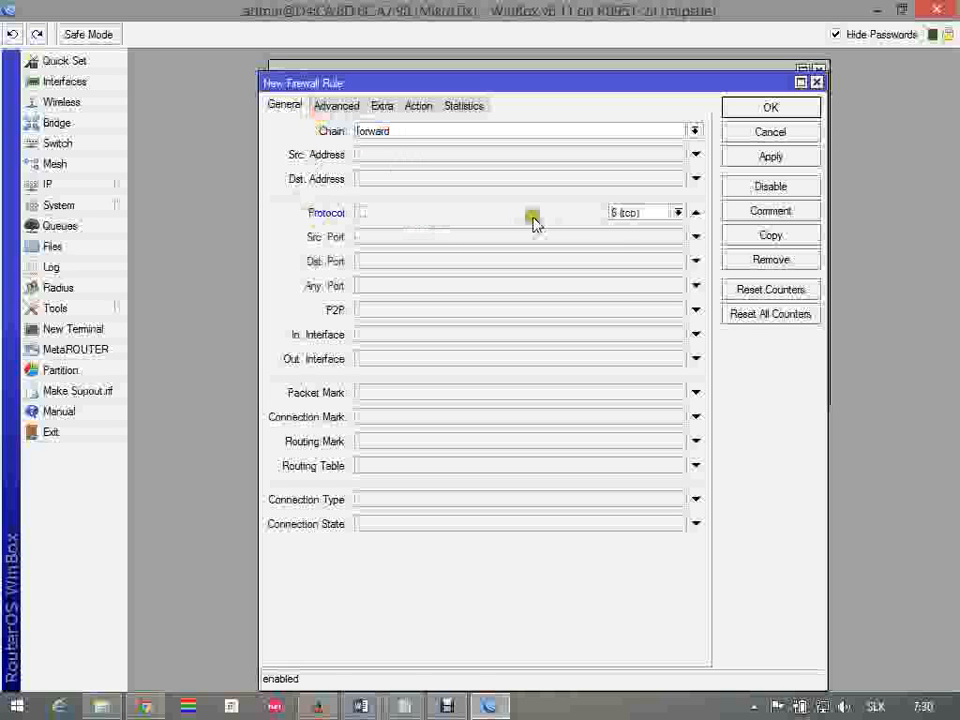
{"action": "left_click", "coordinate": [569, 287]}
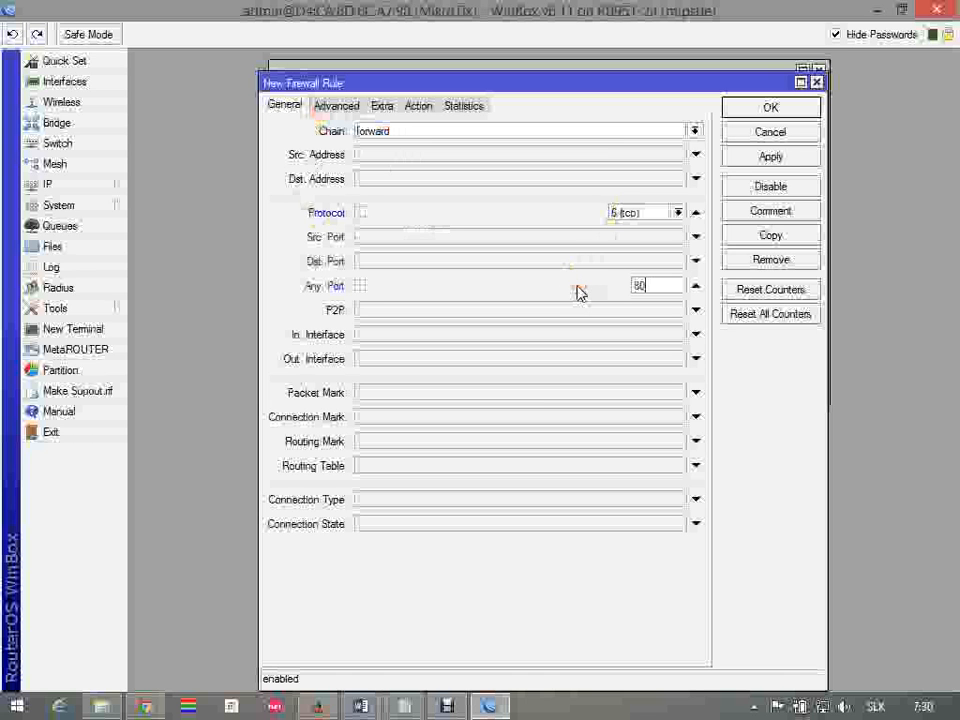
Keep the filter rule's action as accept, add the comment "http", and save the rule
{"action": "left_click", "coordinate": [424, 103]}
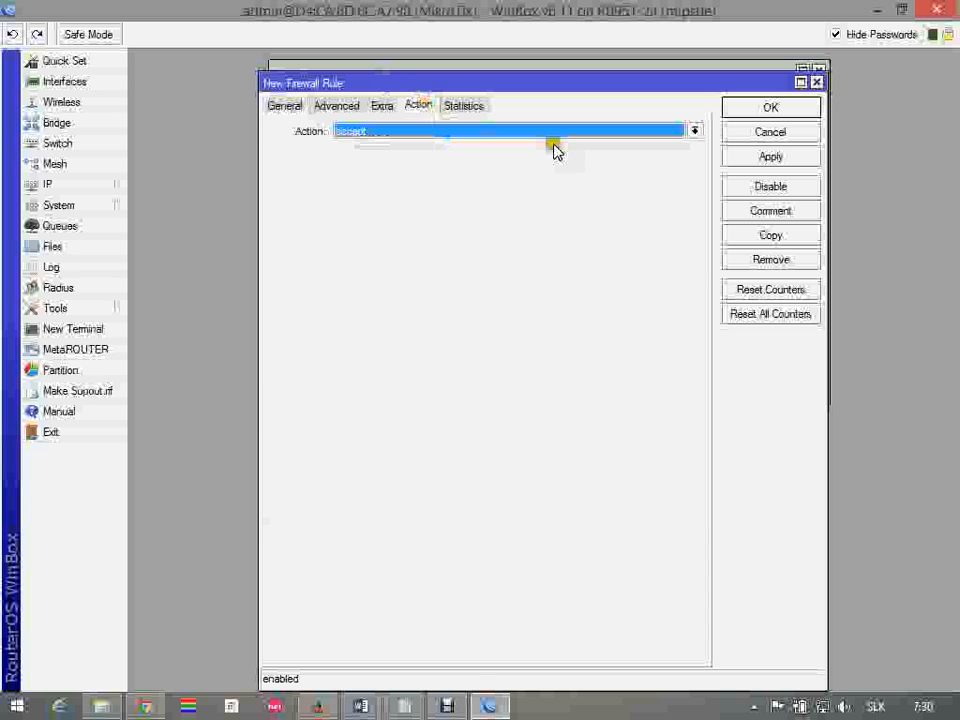
{"action": "left_click", "coordinate": [745, 212]}
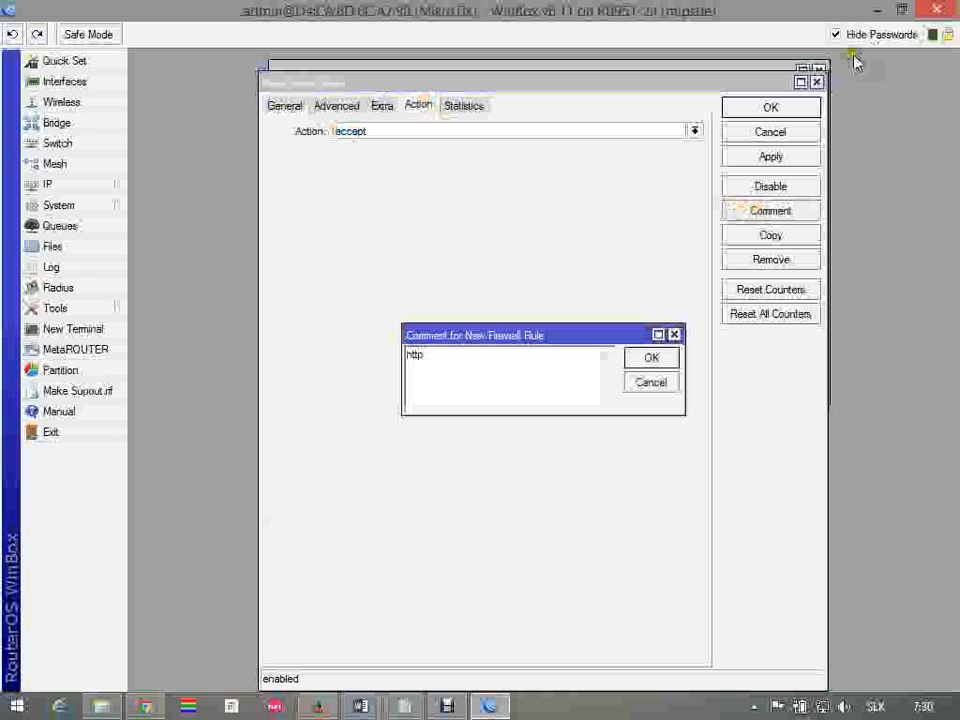
{"action": "left_click", "coordinate": [665, 361]}
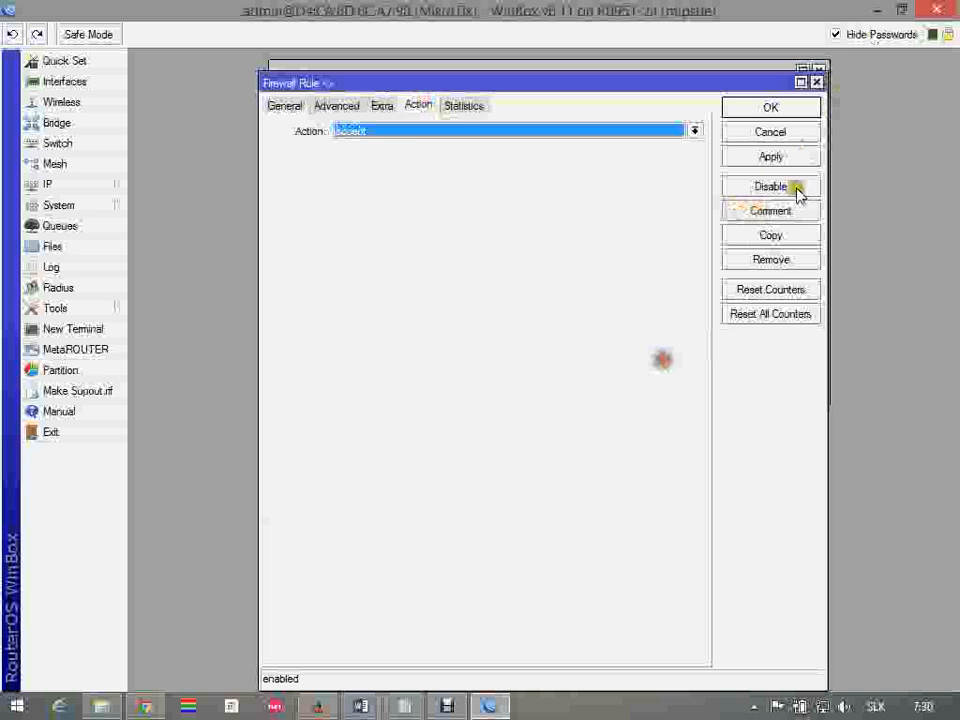
{"action": "left_click", "coordinate": [797, 109]}
Create a second firewall filter rule in the forward chain with protocol 6 (tcp) and any port 443
{"action": "left_click", "coordinate": [284, 118]}
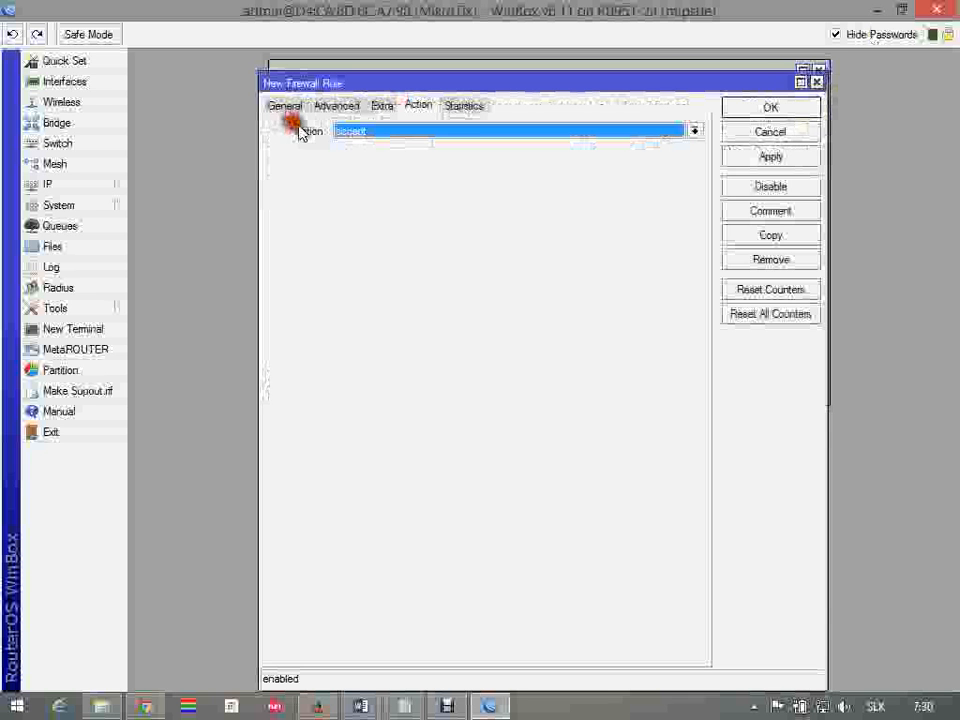
{"action": "left_click", "coordinate": [286, 106]}
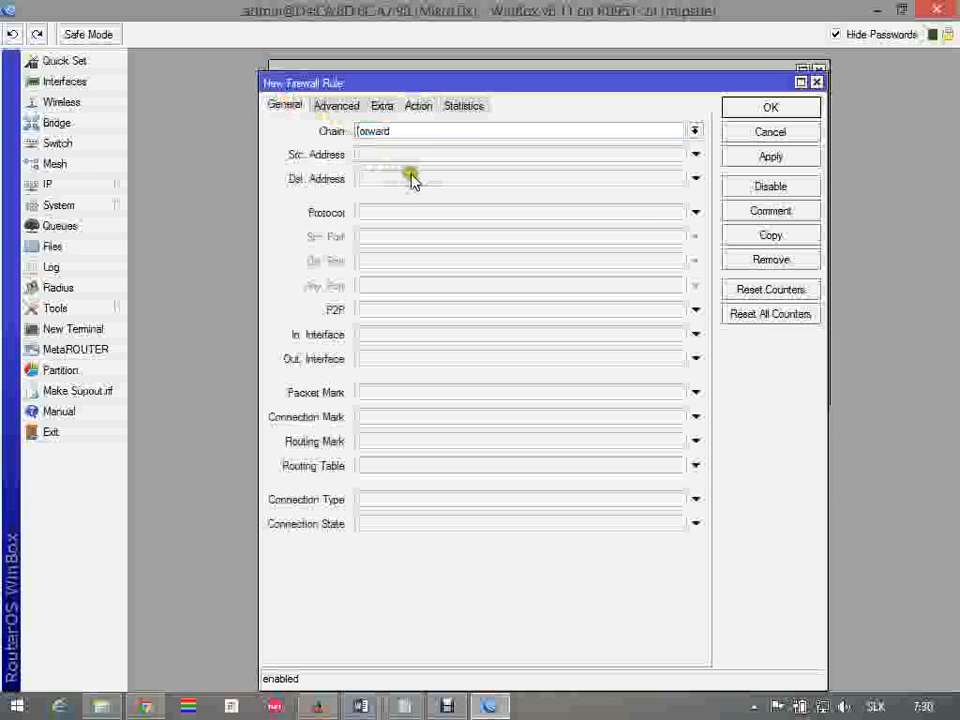
{"action": "left_click", "coordinate": [412, 213]}
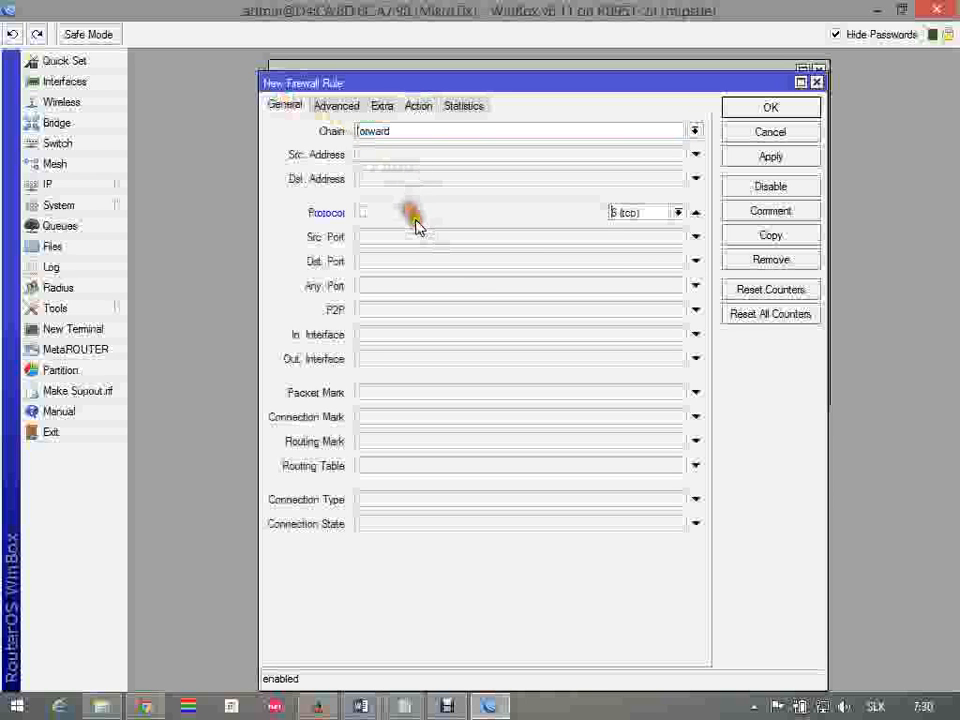
{"action": "left_click", "coordinate": [443, 290]}
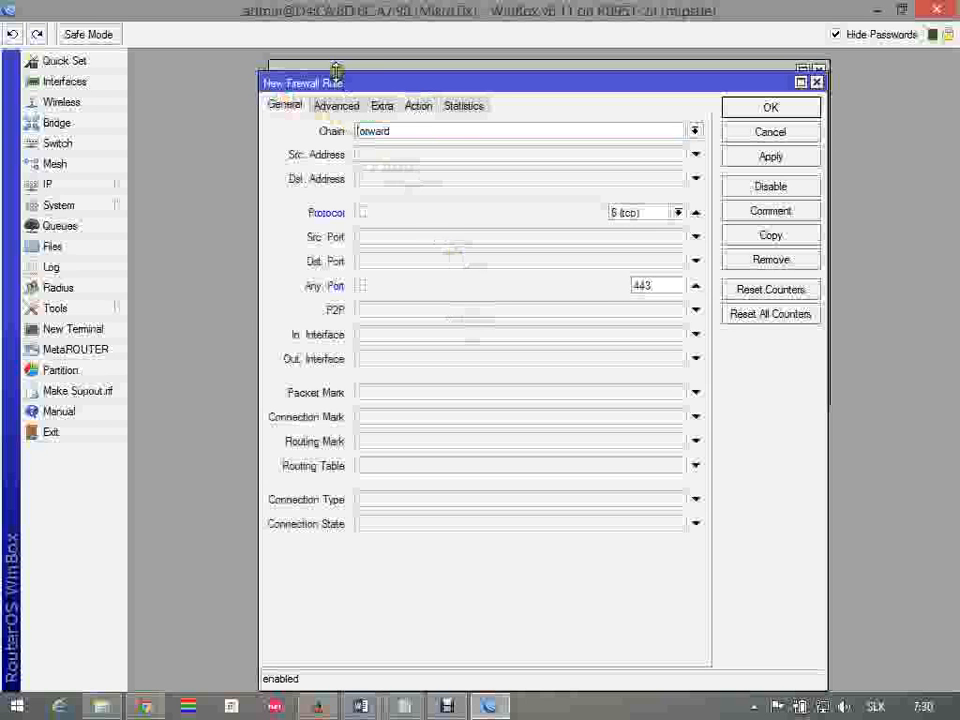
Keep the port 443 rule's action as accept, add the comment "https", and save the rule
{"action": "left_click", "coordinate": [414, 105]}
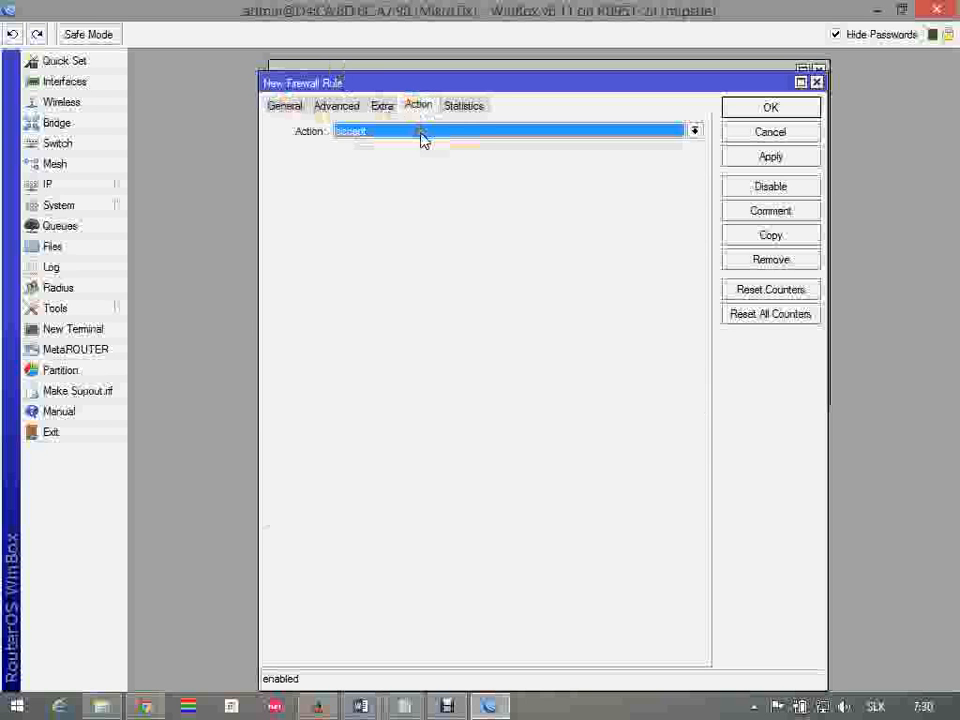
{"action": "left_click", "coordinate": [786, 215]}
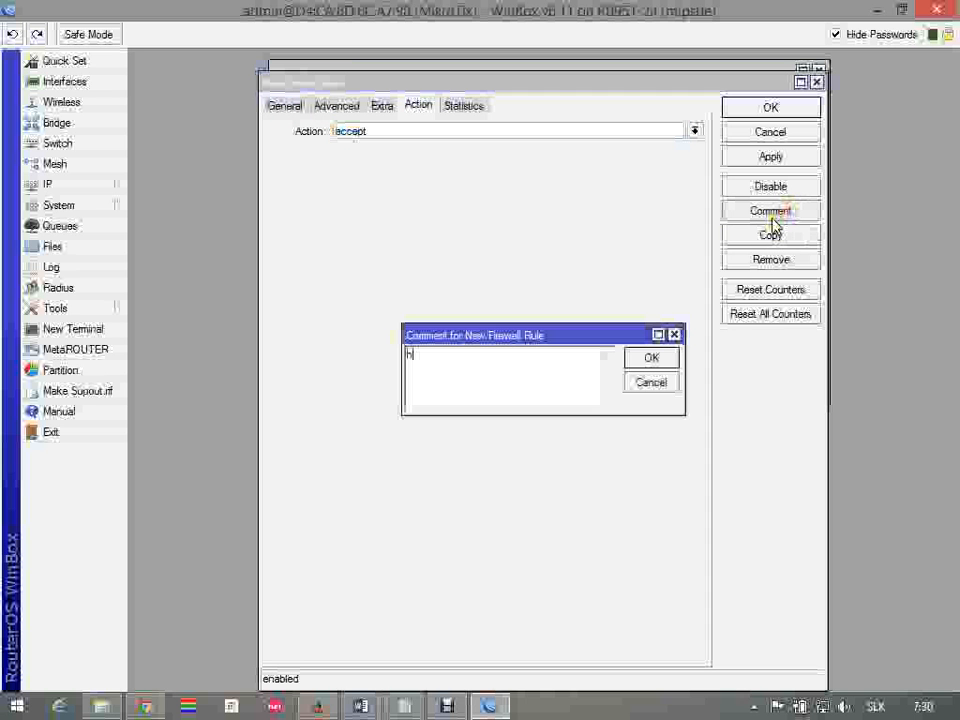
{"action": "type", "text": "https"}
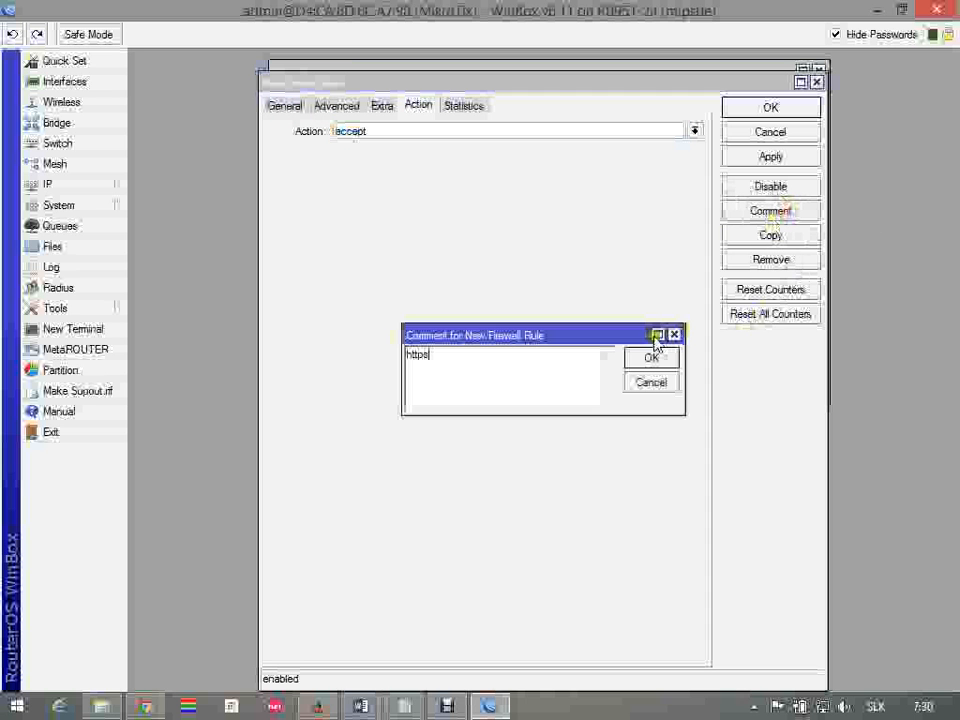
{"action": "left_click", "coordinate": [655, 358]}
{"action": "left_click", "coordinate": [776, 110]}
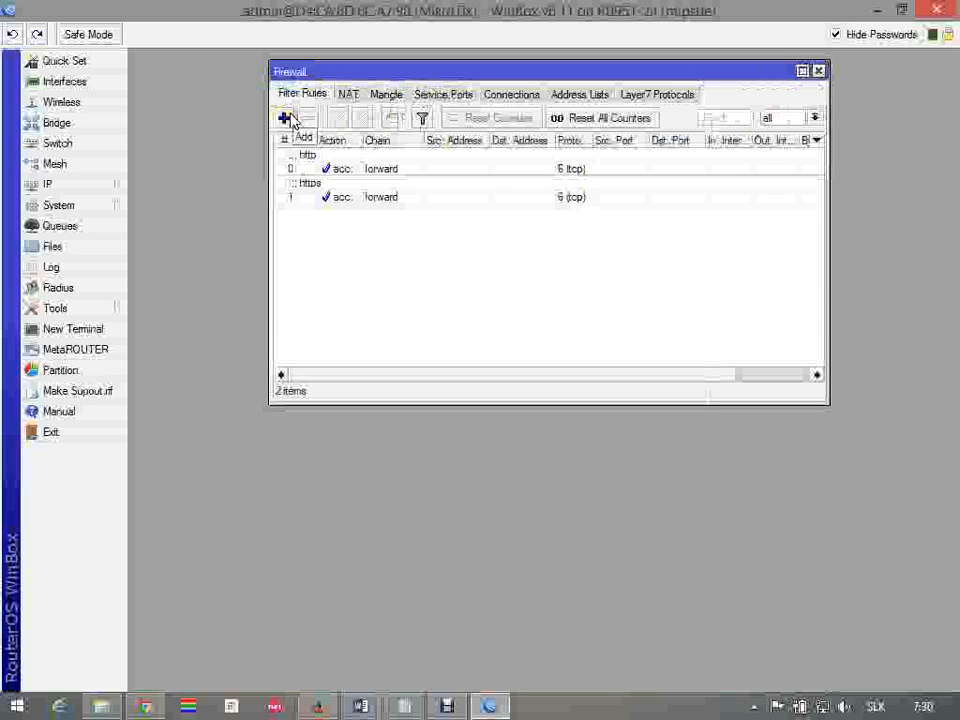
Consult item 3's service list in Word, and back in WinBox create a forward filter rule with protocol 6 (tcp) and any port 20-21
{"action": "key", "text": "alt+Tab"}
{"action": "left_click", "coordinate": [540, 429]}
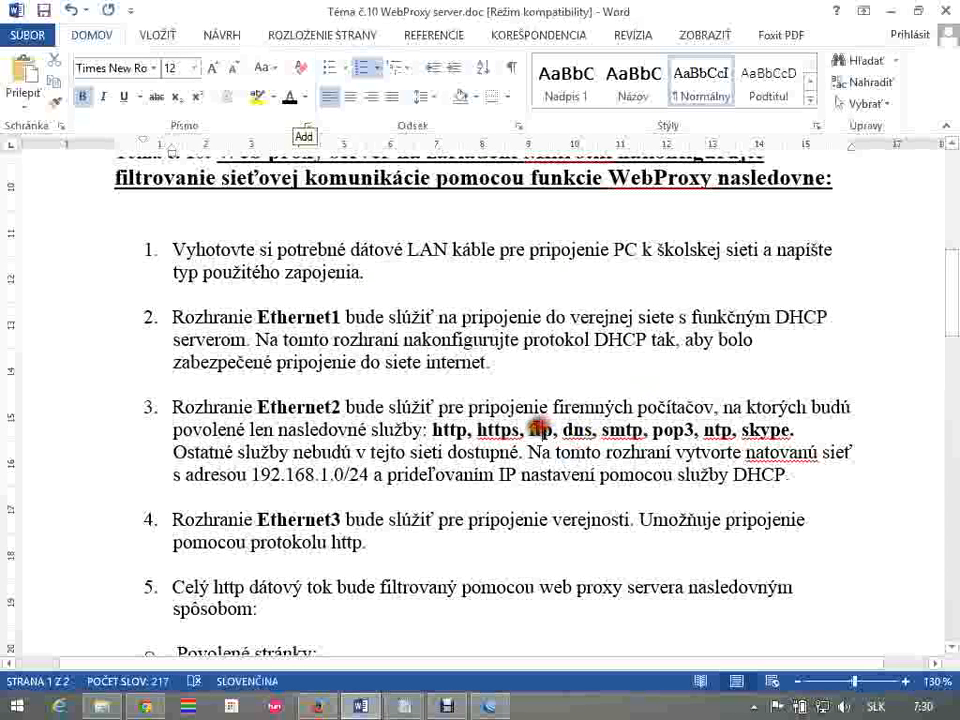
{"action": "key", "text": "alt+Tab"}
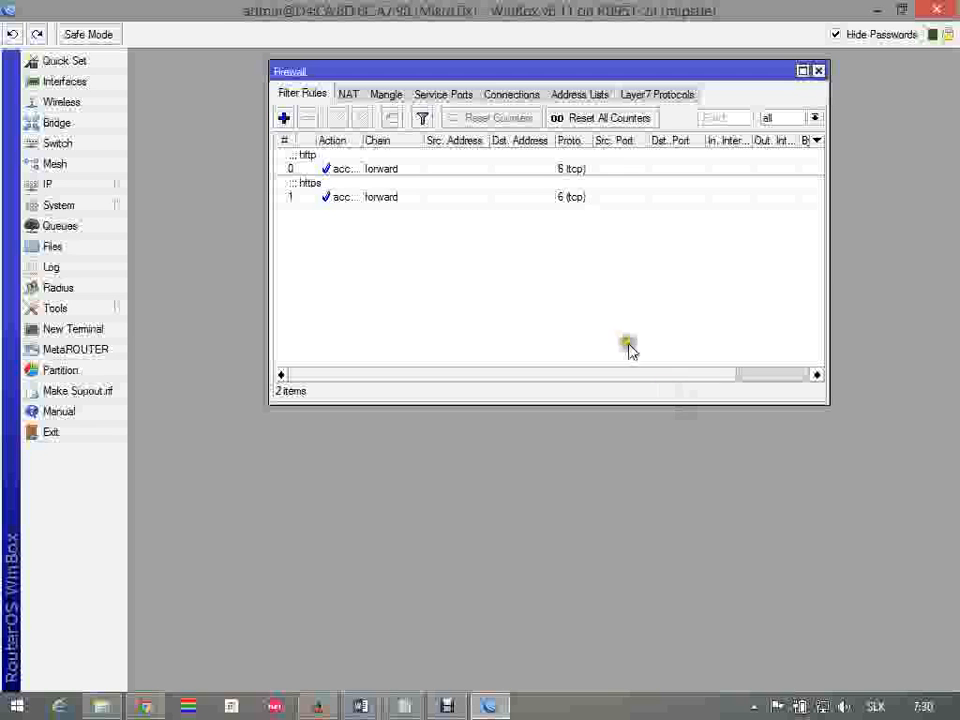
{"action": "left_click", "coordinate": [286, 118]}
{"action": "left_click", "coordinate": [285, 107]}
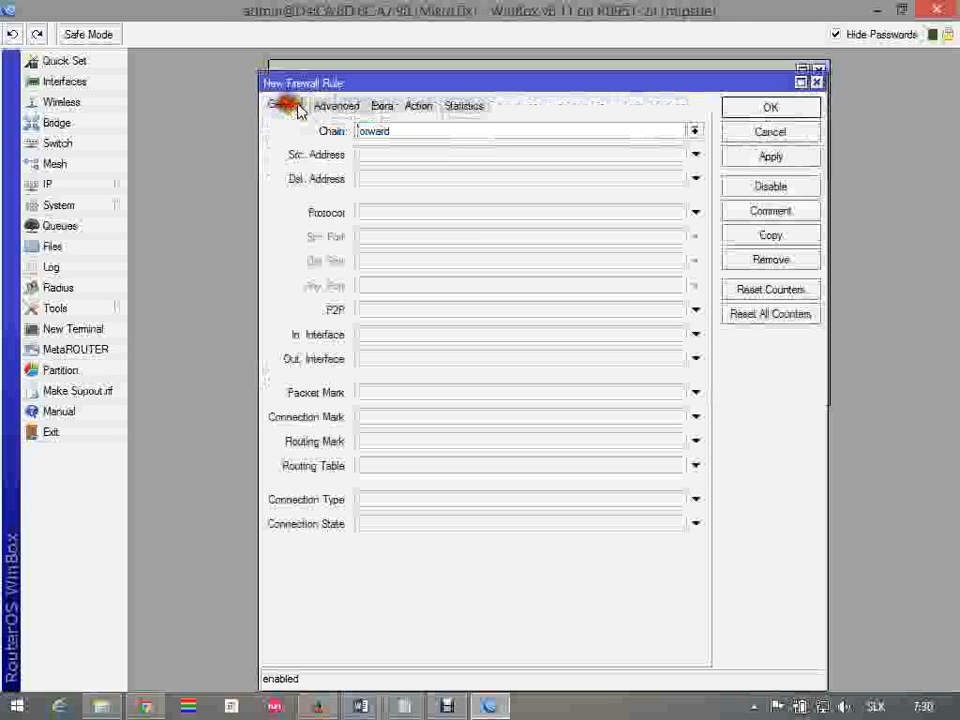
{"action": "left_click", "coordinate": [482, 222]}
{"action": "left_click", "coordinate": [574, 236]}
{"action": "left_click", "coordinate": [529, 244]}
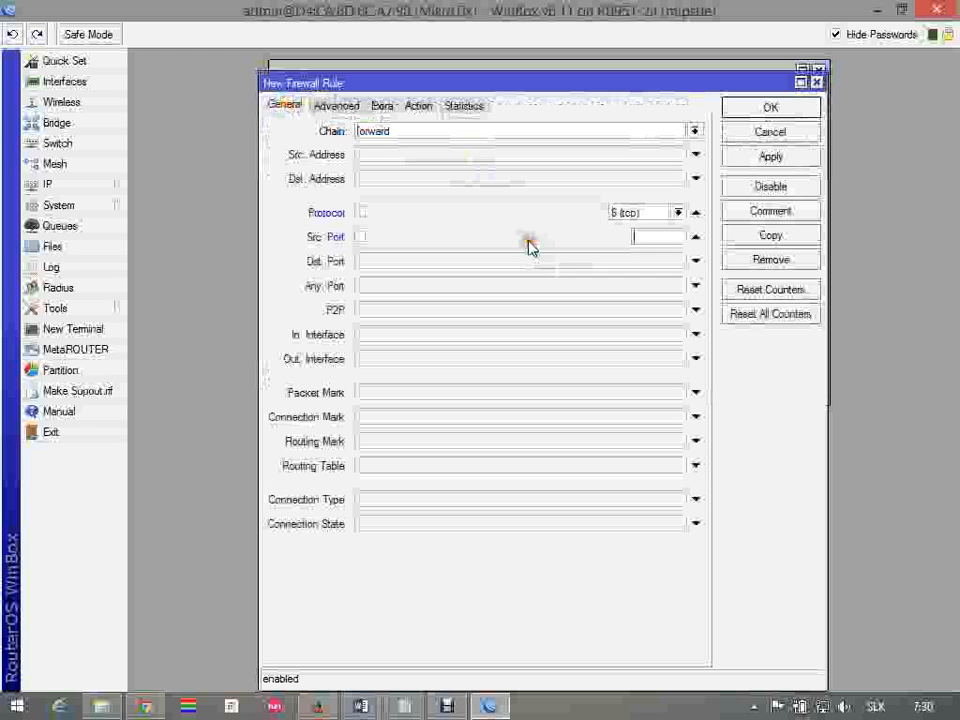
{"action": "left_click", "coordinate": [694, 242]}
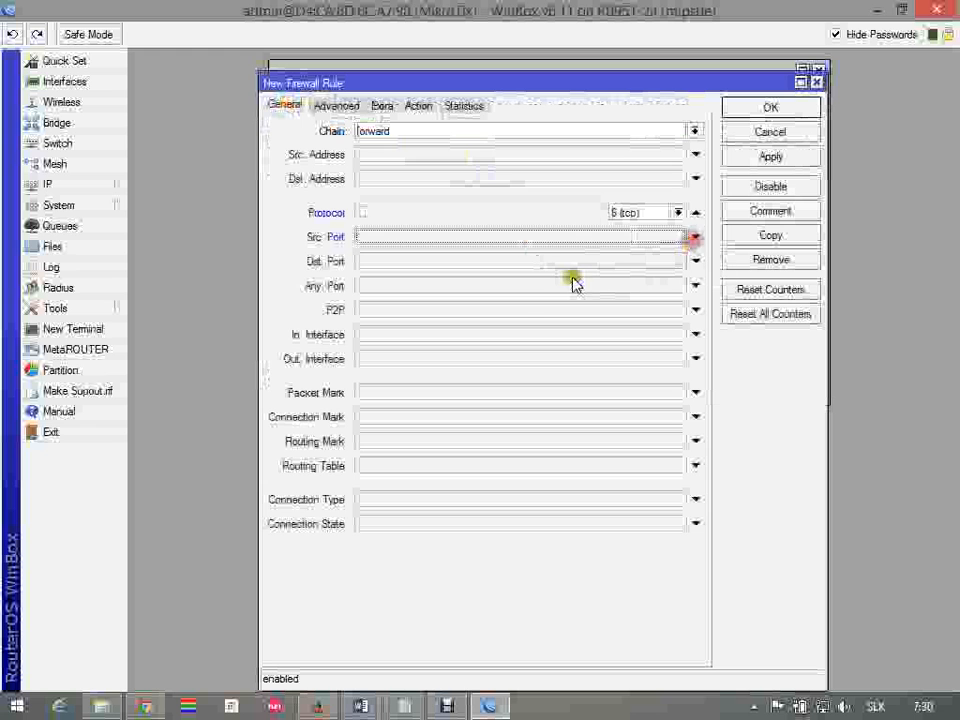
{"action": "left_click", "coordinate": [461, 290]}
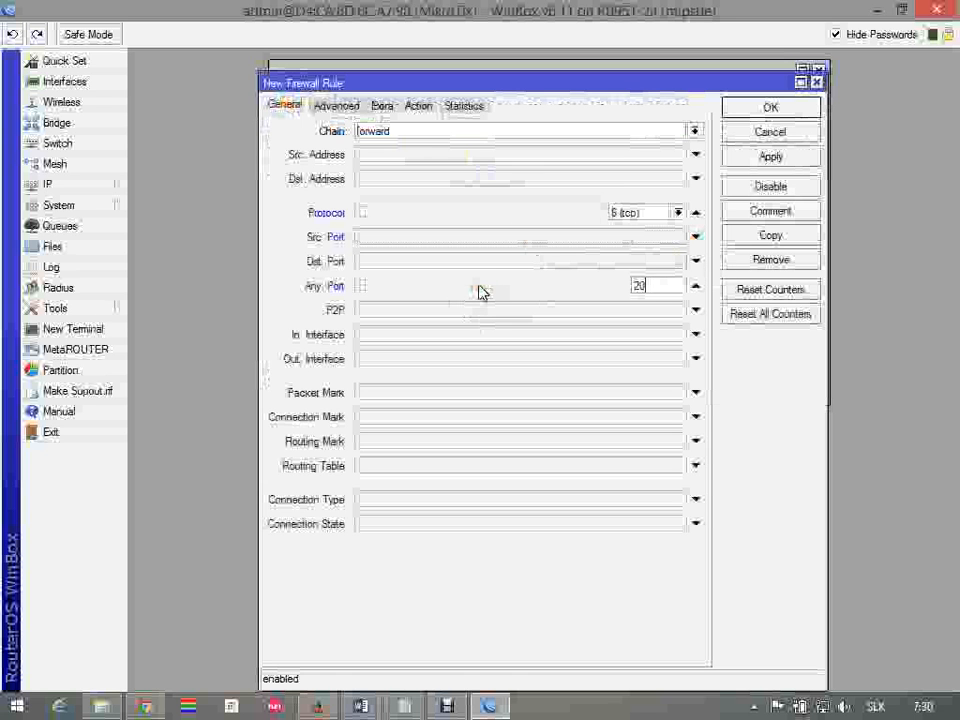
{"action": "type", "text": "21"}
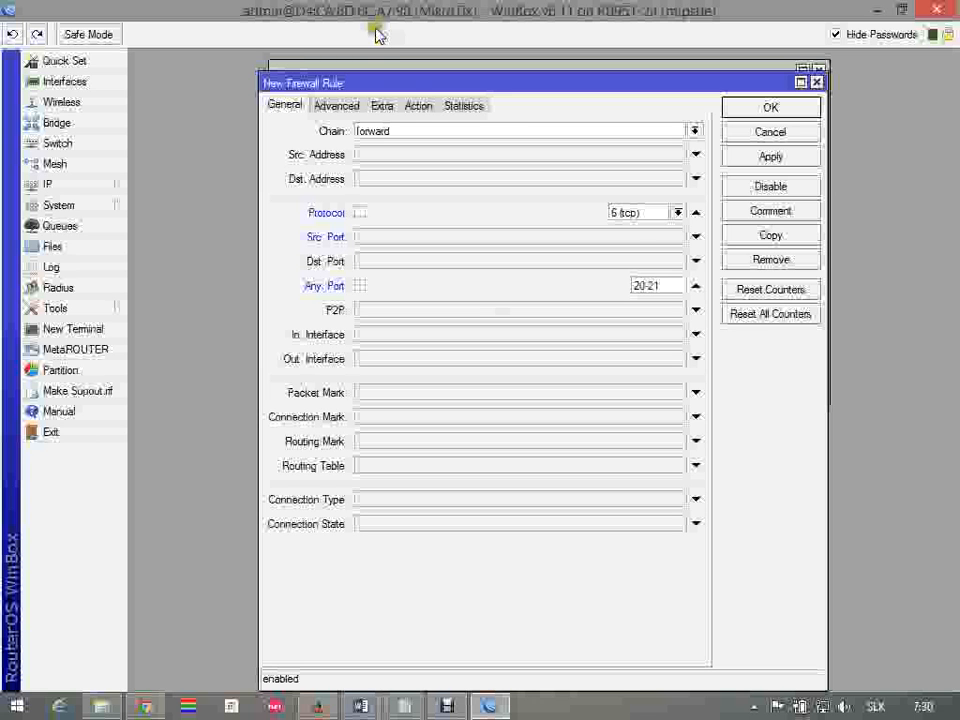
Keep the port 20-21 rule's action as accept, add the comment "ftp", and save the rule
{"action": "left_click", "coordinate": [416, 105]}
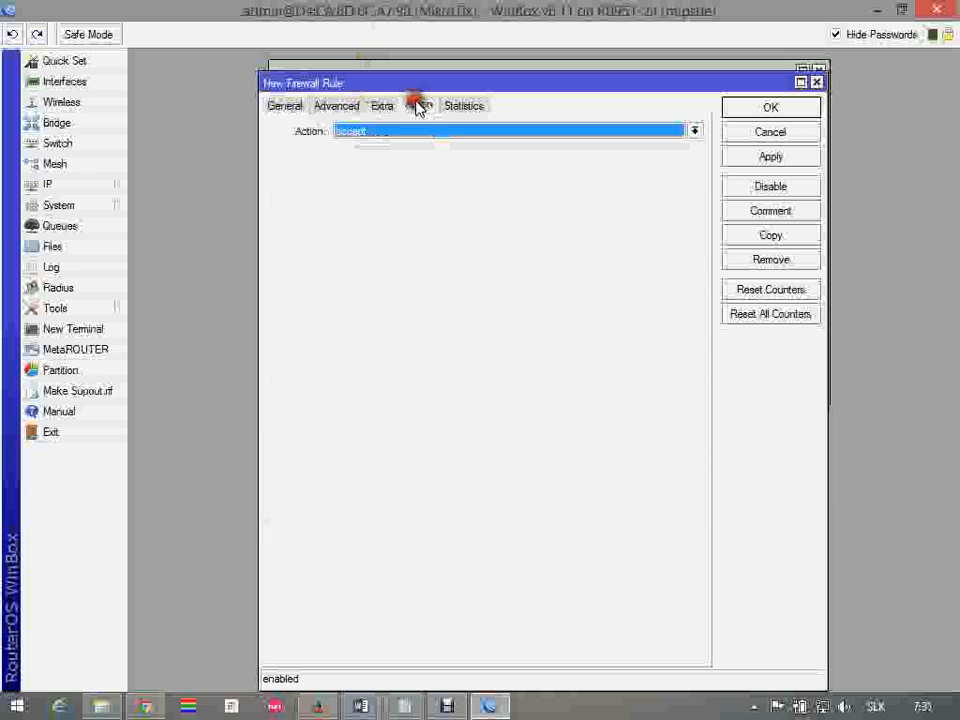
{"action": "left_click", "coordinate": [793, 212]}
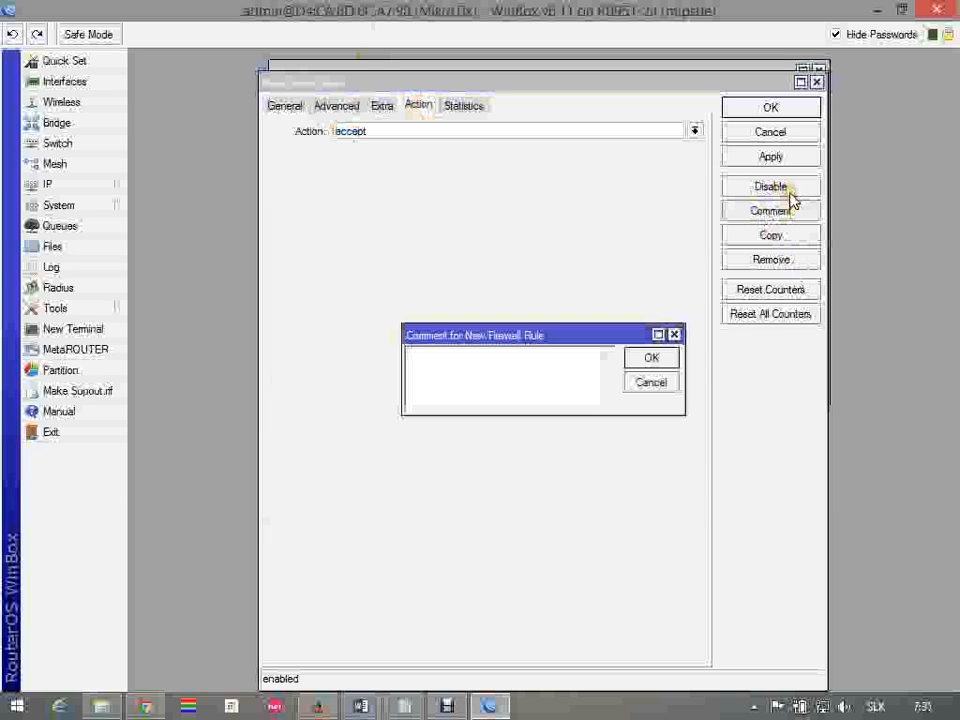
{"action": "left_click", "coordinate": [668, 358]}
{"action": "left_click", "coordinate": [788, 108]}
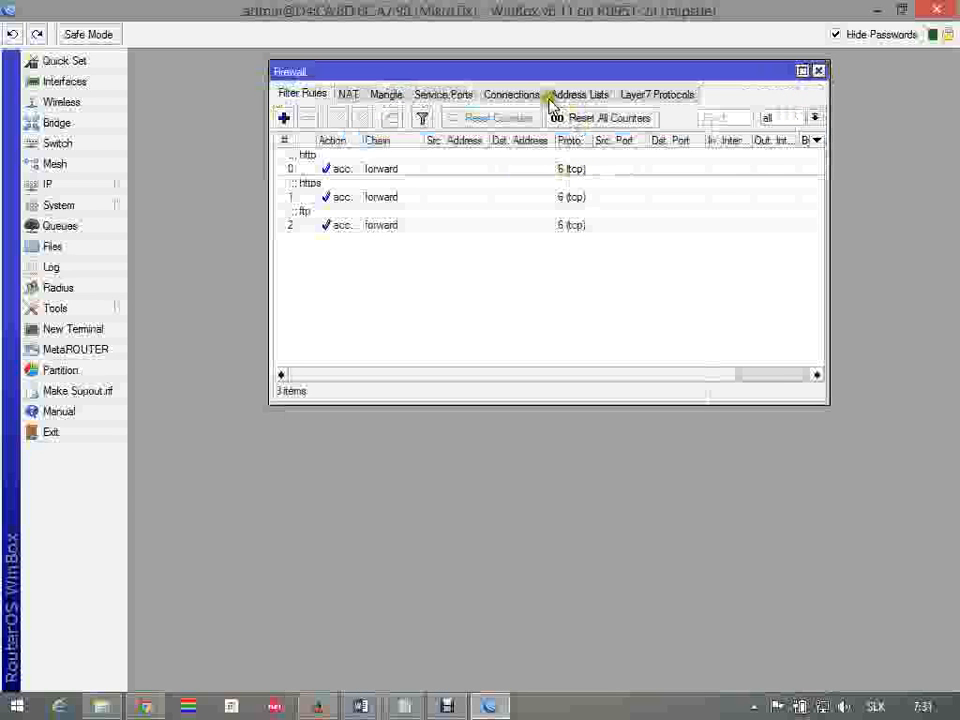
Recheck the allowed services in Word, and back in WinBox create a forward filter rule with protocol udp and any port 53
{"action": "key", "text": "alt+Tab"}
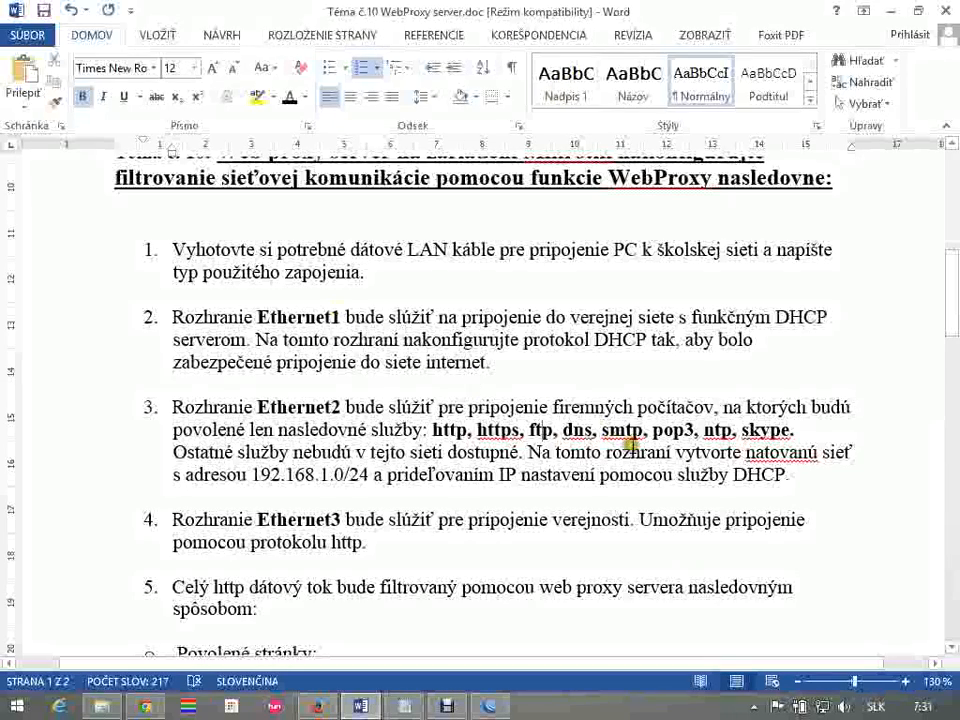
{"action": "key", "text": "alt+Tab"}
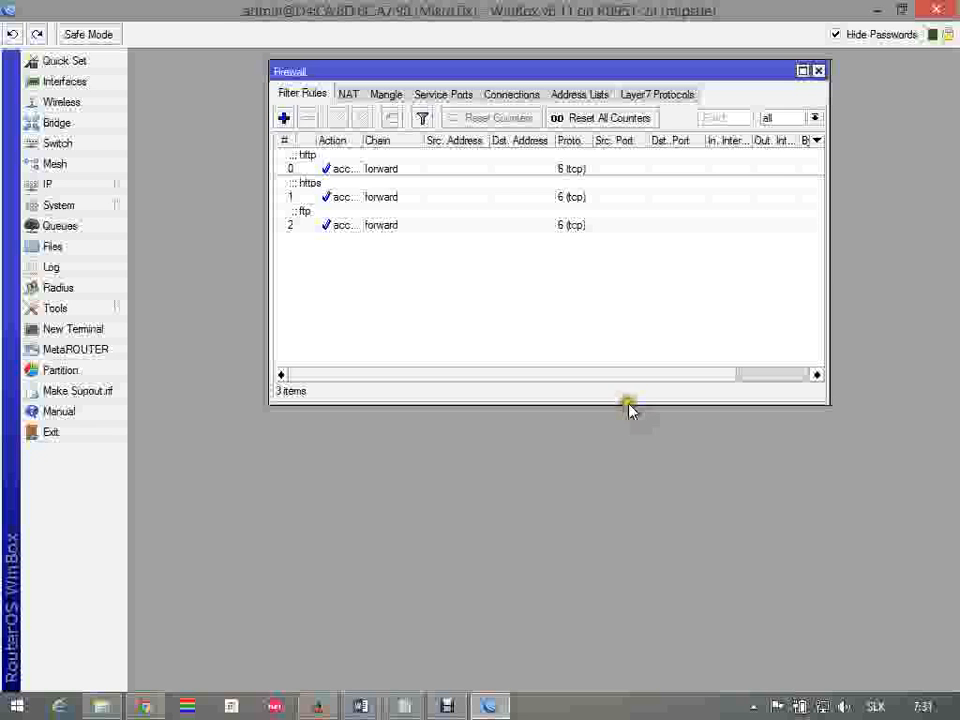
{"action": "left_click", "coordinate": [288, 121]}
{"action": "left_click", "coordinate": [277, 106]}
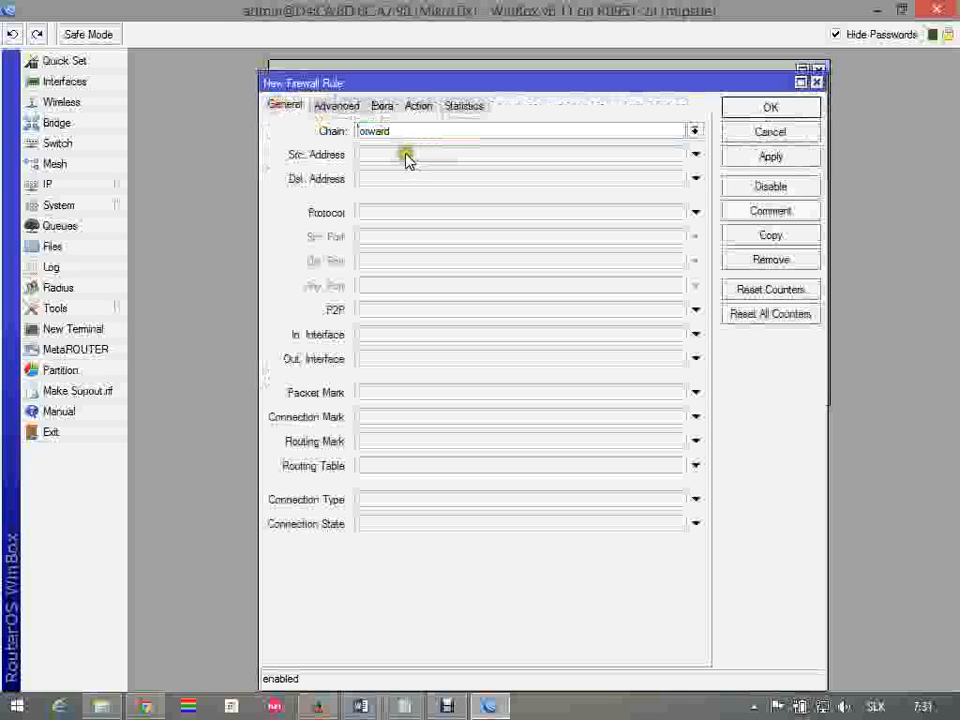
{"action": "left_click", "coordinate": [409, 212]}
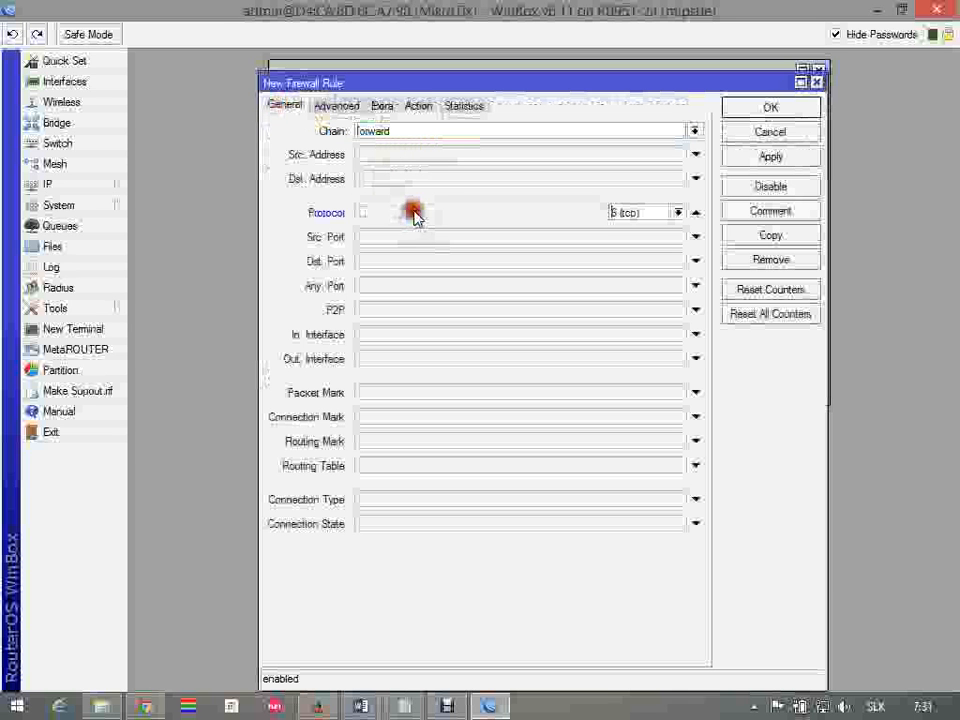
{"action": "left_click", "coordinate": [679, 213]}
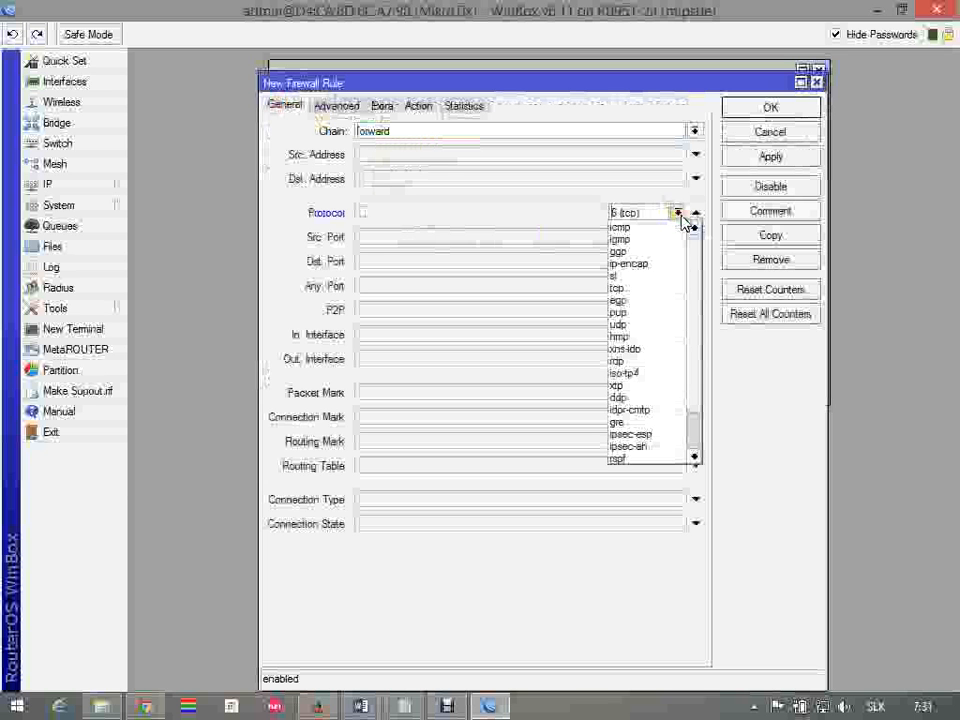
{"action": "left_click", "coordinate": [696, 430]}
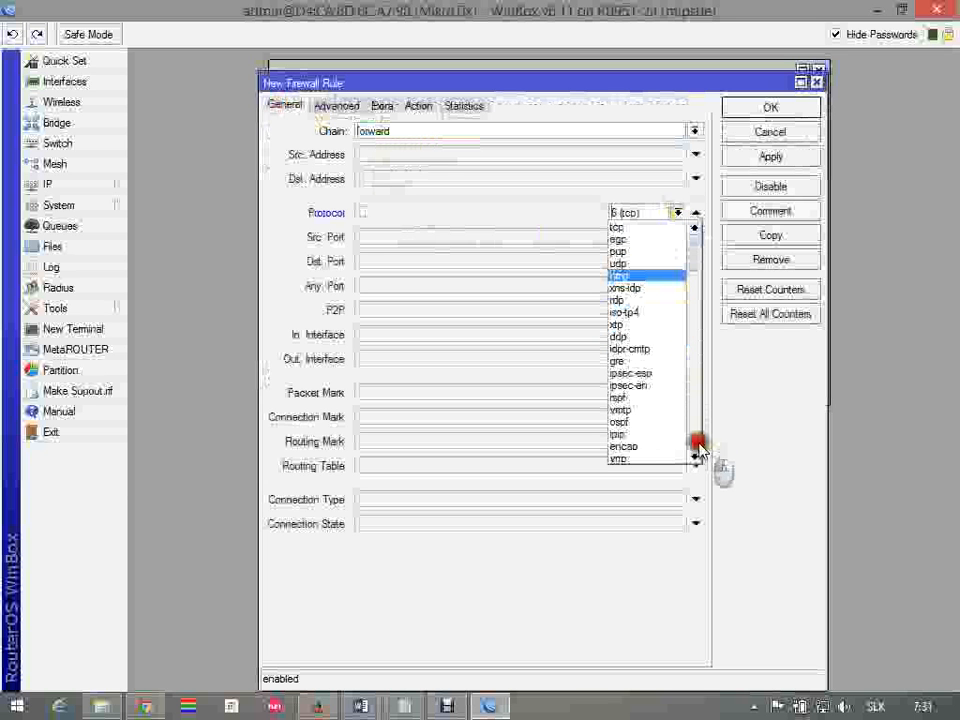
{"action": "left_click", "coordinate": [692, 411]}
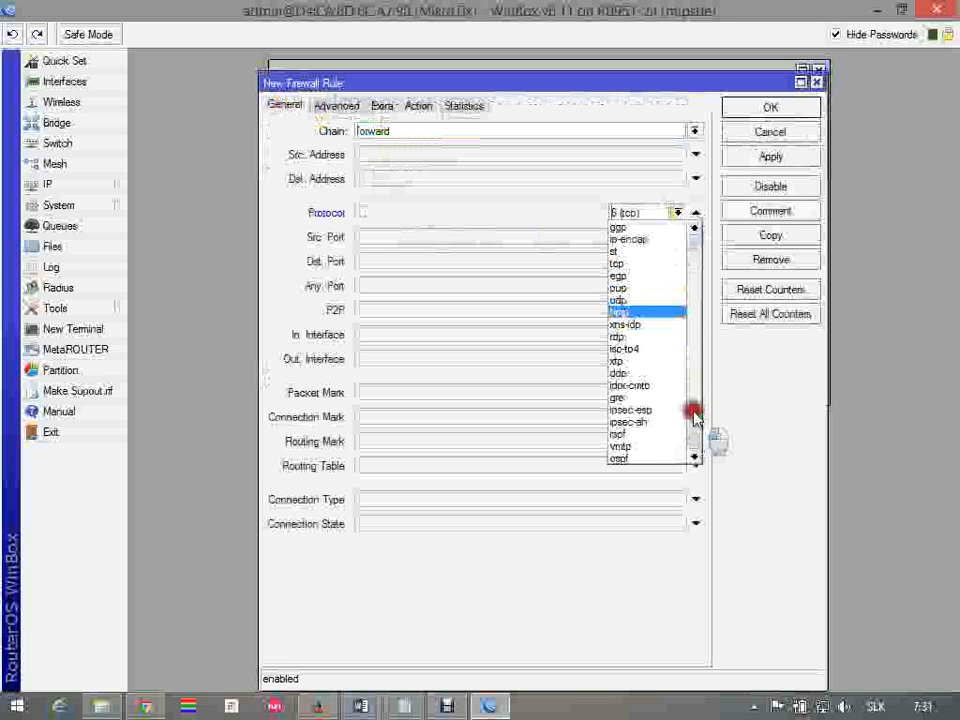
{"action": "left_click", "coordinate": [638, 305]}
{"action": "left_click", "coordinate": [566, 286]}
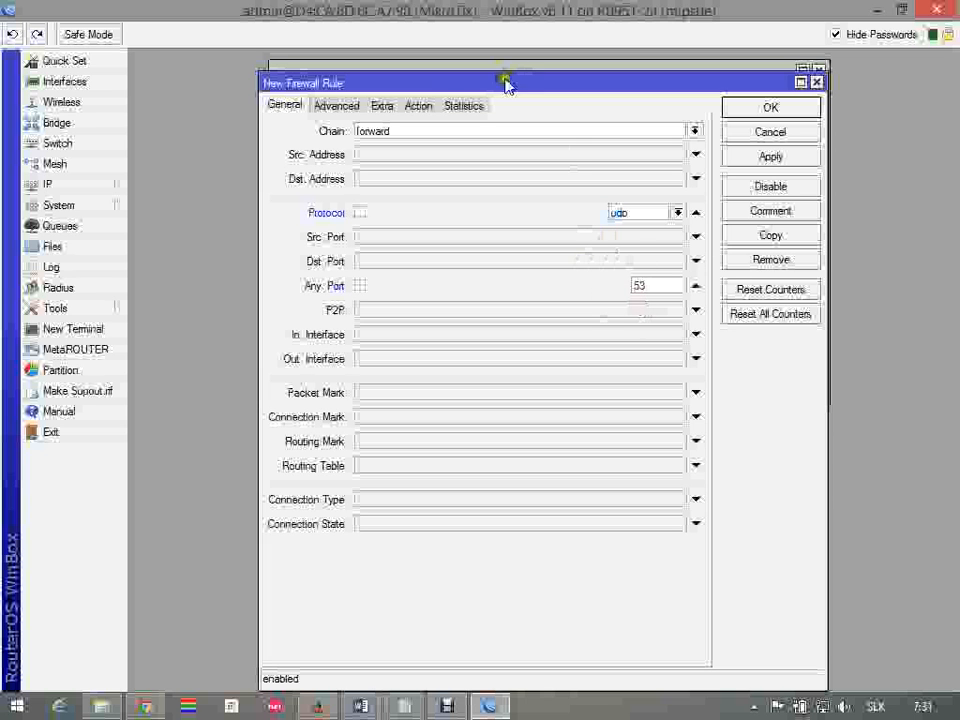
Keep the port 53 rule's action as accept, add the comment "DNS", and save the rule
{"action": "left_click", "coordinate": [413, 107]}
{"action": "left_click", "coordinate": [793, 214]}
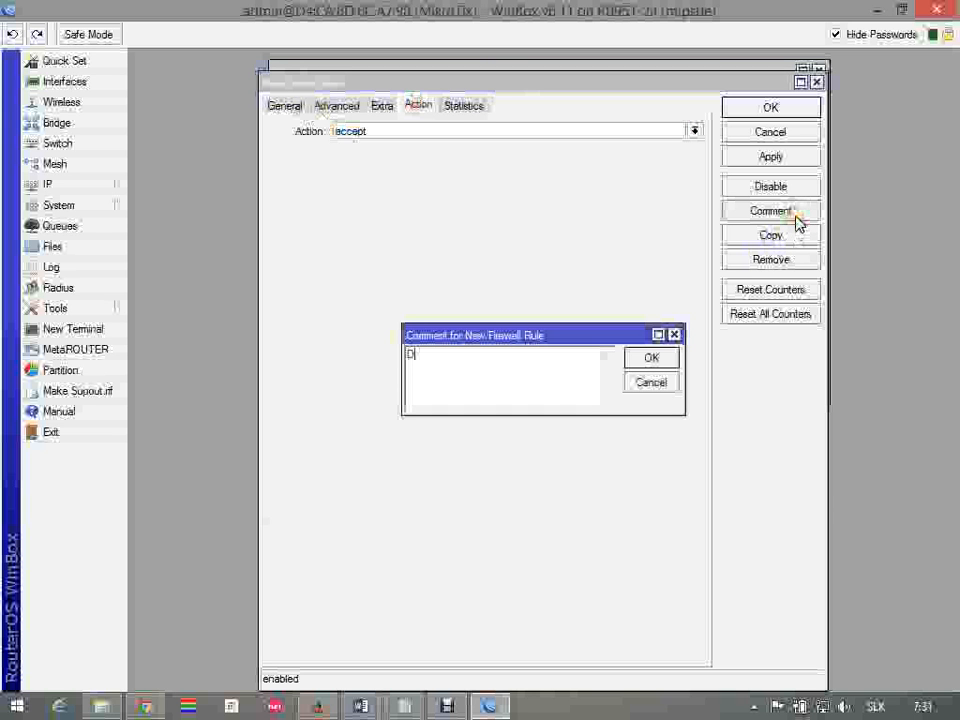
{"action": "left_click", "coordinate": [651, 360]}
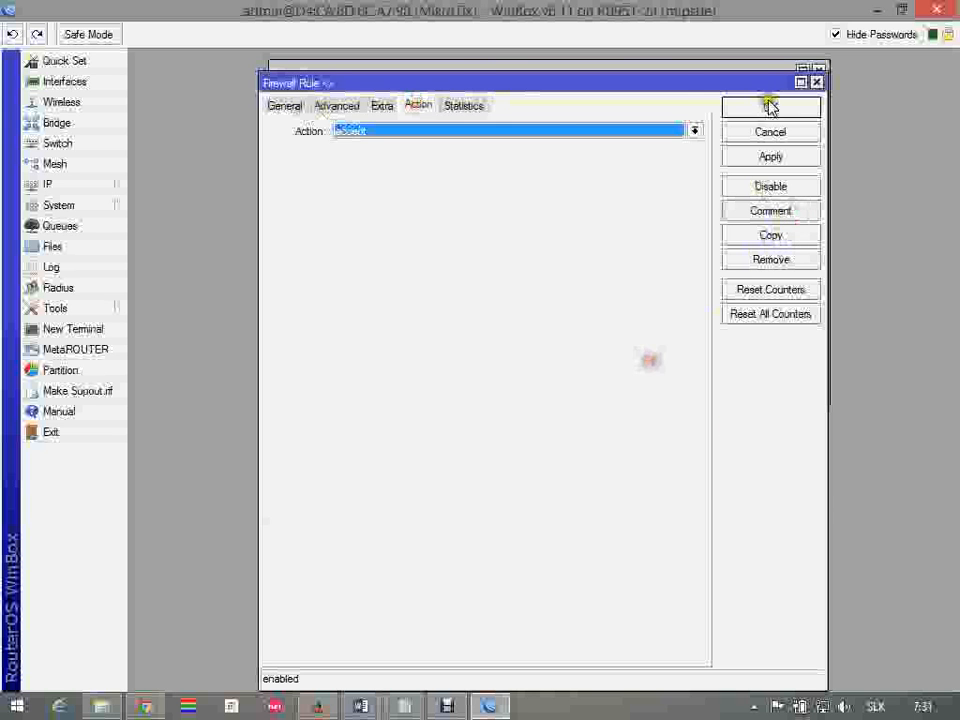
{"action": "left_click", "coordinate": [769, 106]}
Check the service after dns in Word's list, and back in WinBox create a forward filter rule with protocol 6 (tcp) and any port 25
{"action": "key", "text": "alt+Tab"}
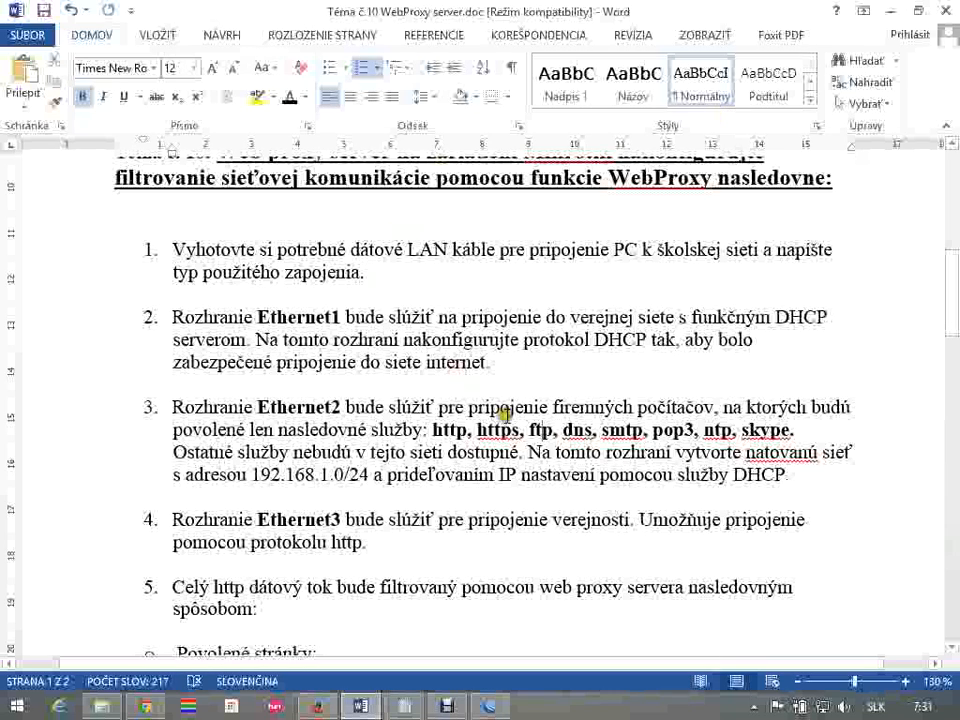
{"action": "key", "text": "alt+Tab"}
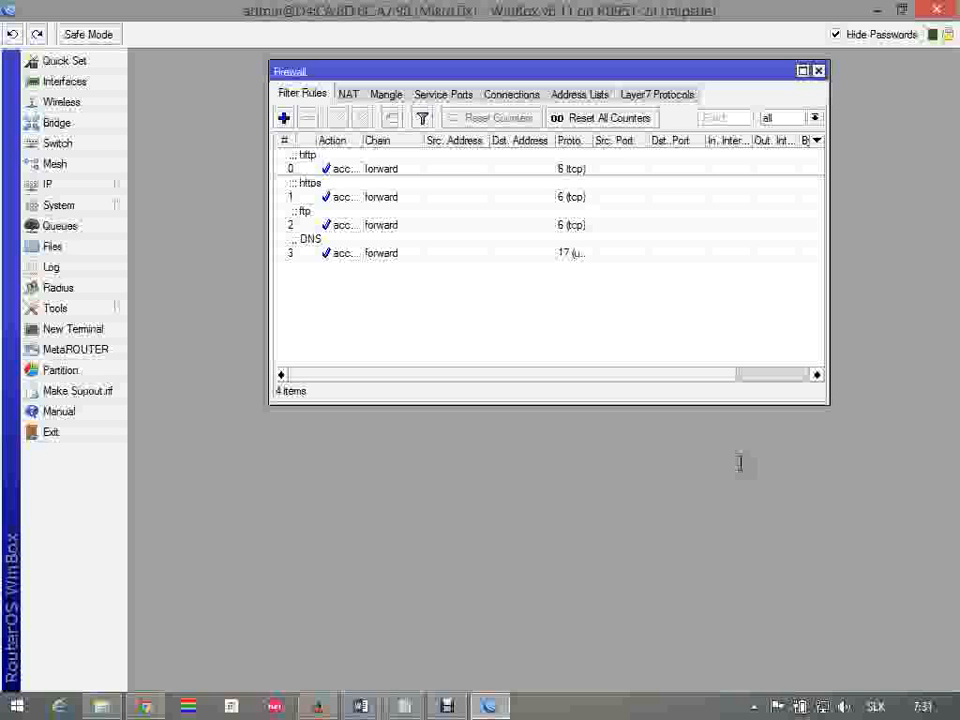
{"action": "left_click", "coordinate": [288, 119]}
{"action": "left_click", "coordinate": [289, 104]}
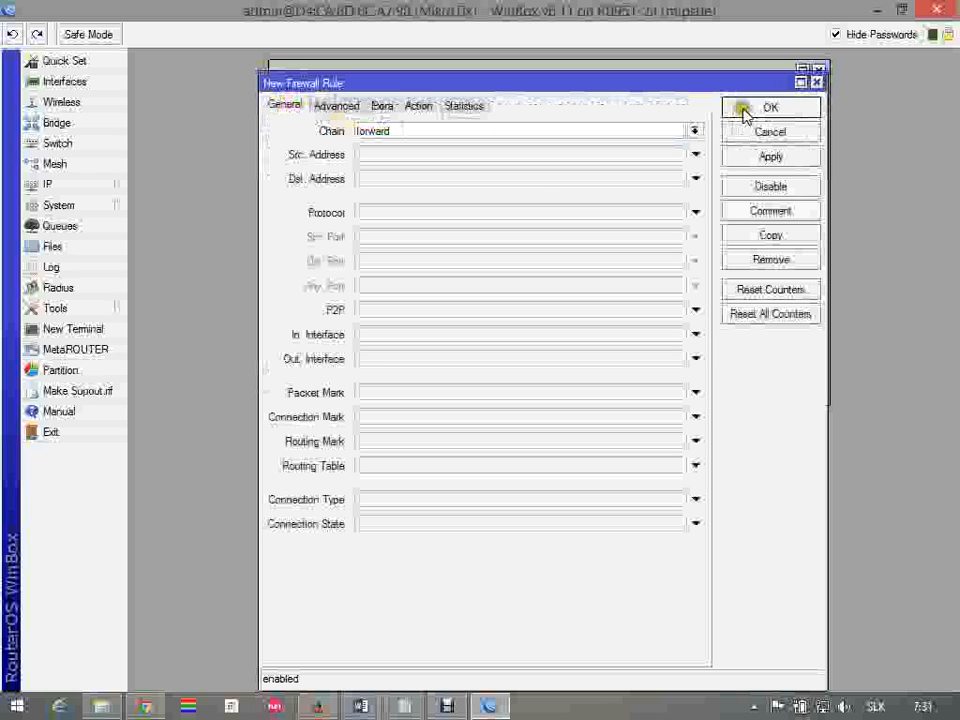
{"action": "left_click", "coordinate": [486, 214]}
{"action": "left_click", "coordinate": [461, 285]}
{"action": "type", "text": "25"}
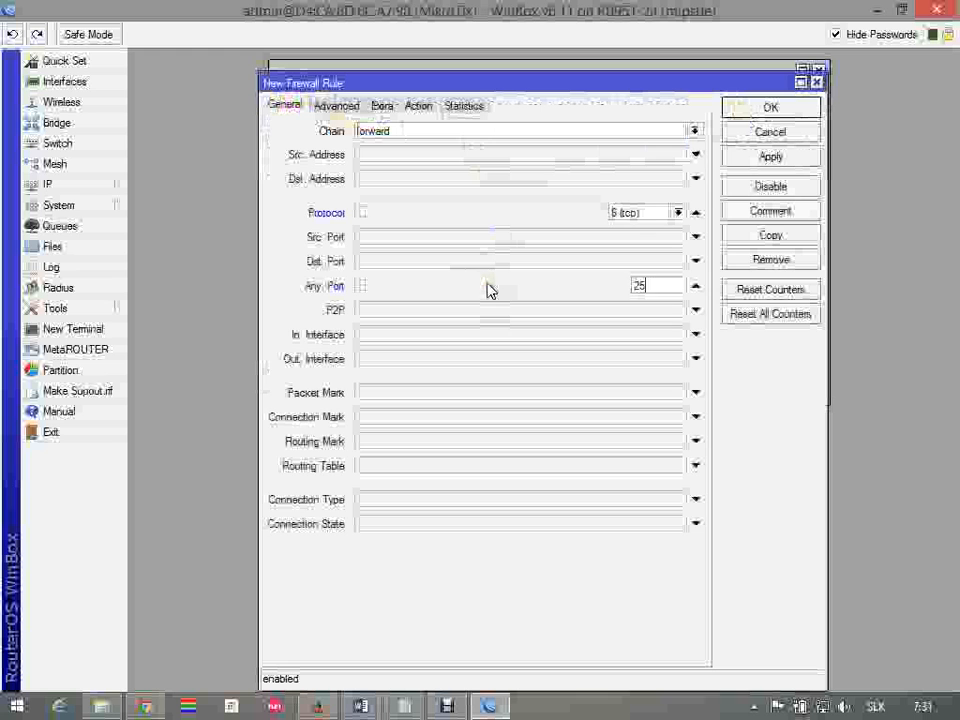
Keep the port 25 rule's action as accept, add the comment "SMTP", and save the rule
{"action": "left_click", "coordinate": [420, 107]}
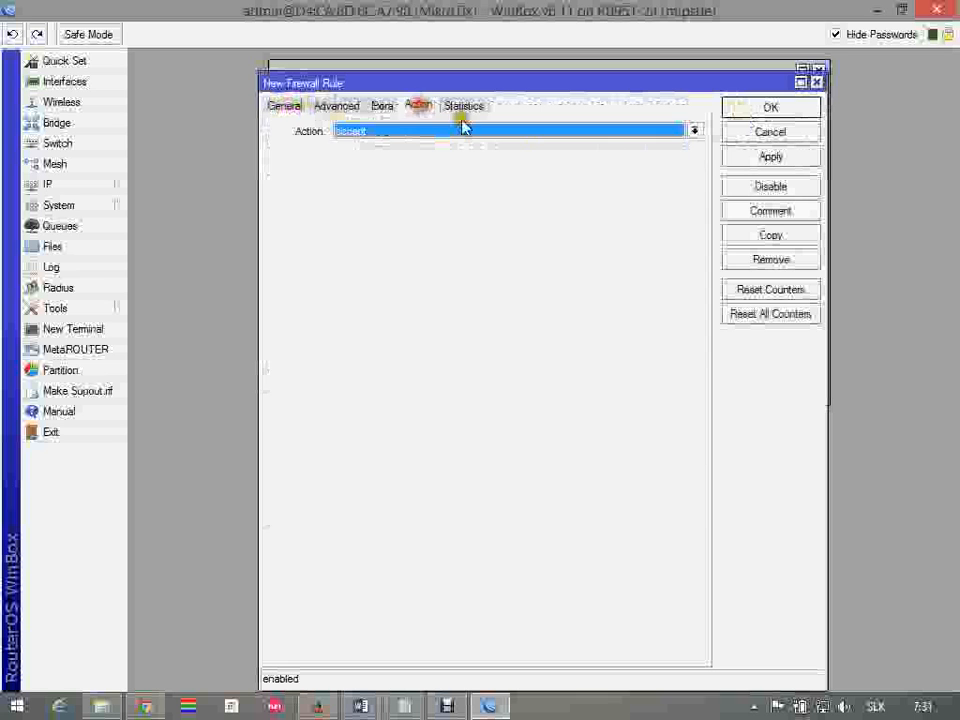
{"action": "left_click", "coordinate": [770, 212]}
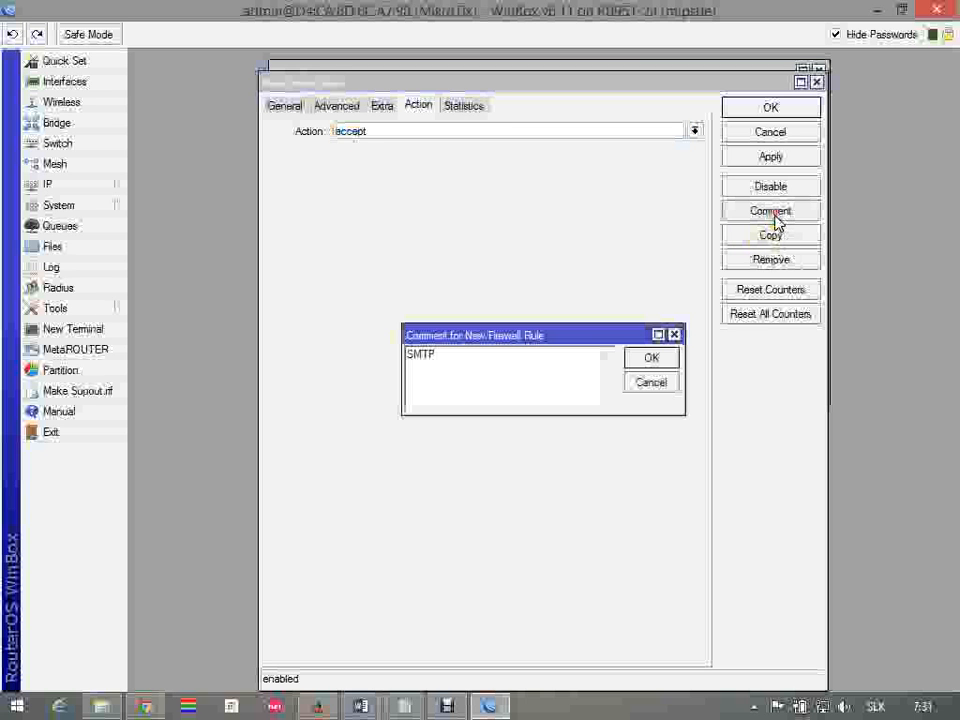
{"action": "left_click", "coordinate": [660, 357]}
{"action": "left_click", "coordinate": [787, 109]}
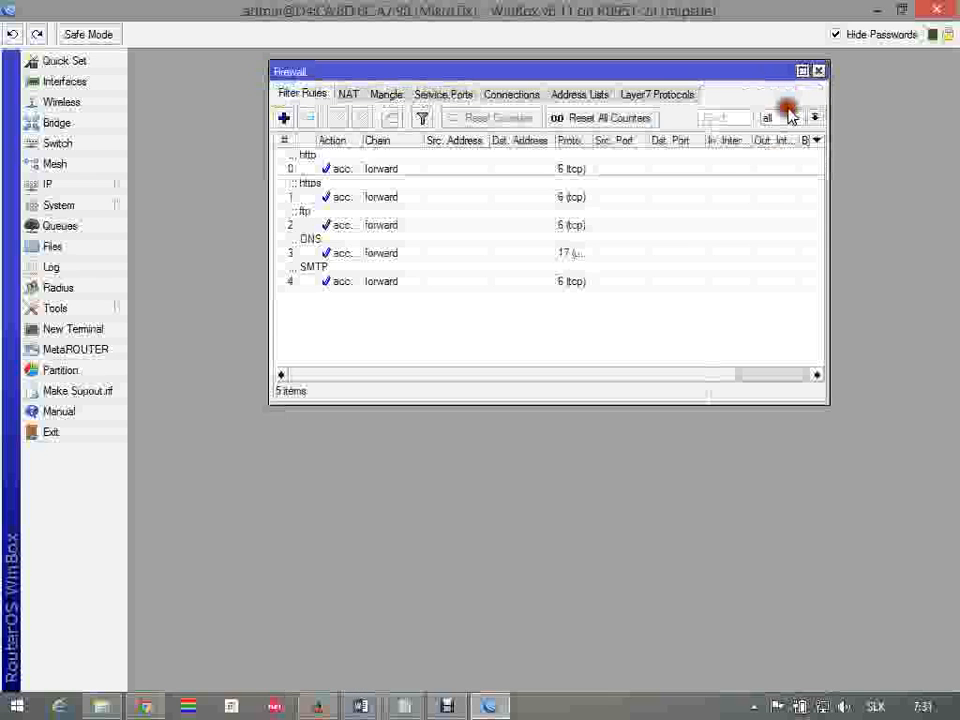
Create another forward filter rule with protocol 6 (tcp) and any port 110
{"action": "left_click", "coordinate": [284, 118]}
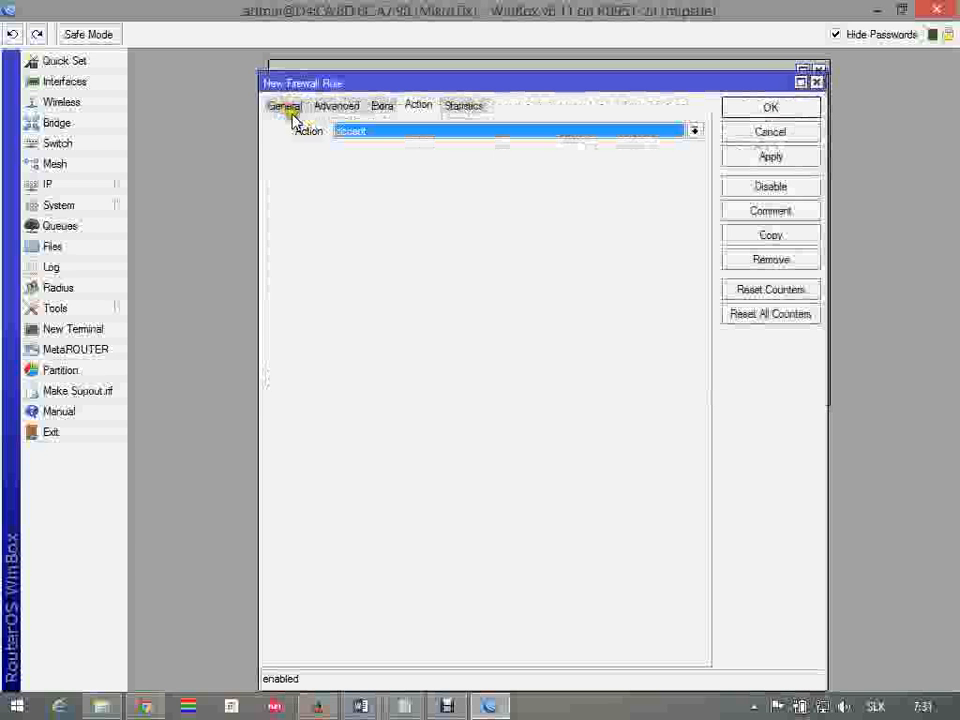
{"action": "left_click", "coordinate": [286, 107]}
{"action": "left_click", "coordinate": [462, 212]}
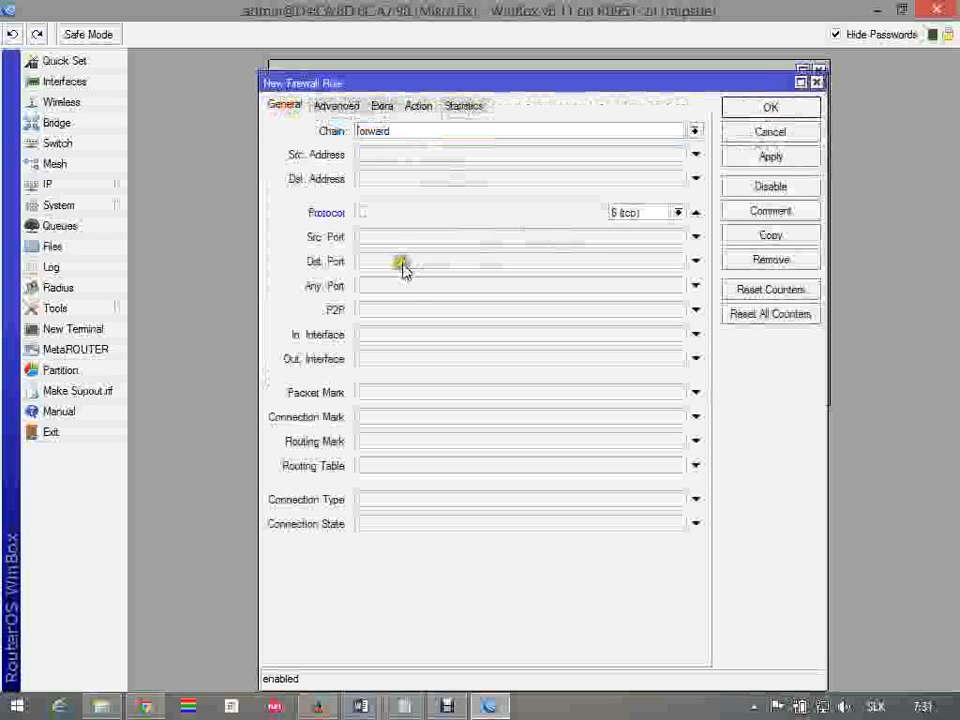
{"action": "left_click", "coordinate": [407, 290]}
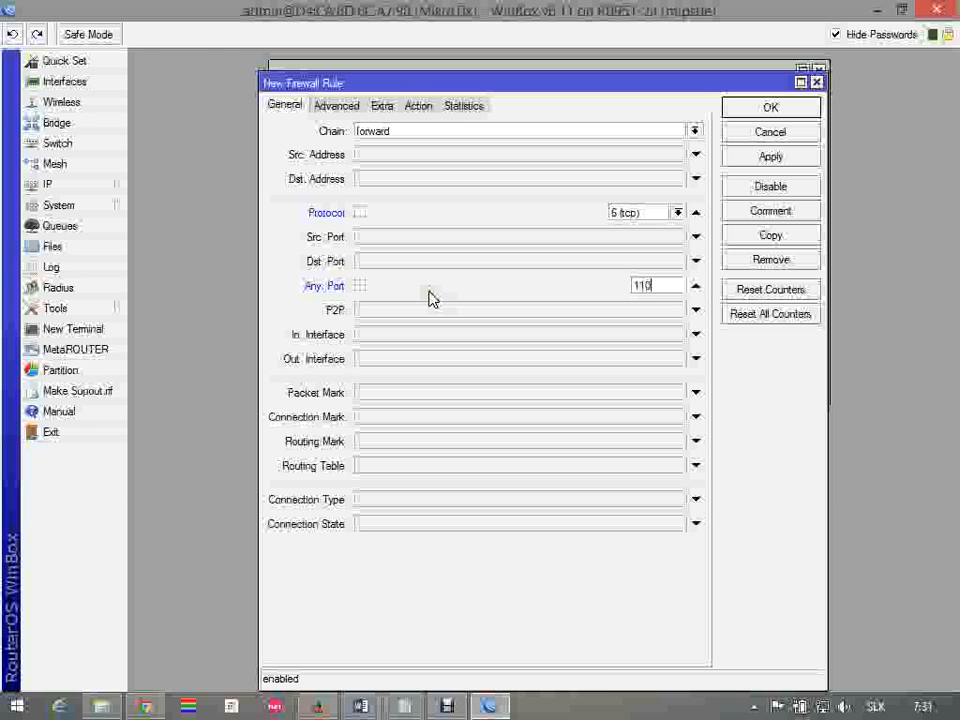
Keep the port 110 rule's action as accept, add the comment "POP3", and save the rule
{"action": "left_click", "coordinate": [416, 107]}
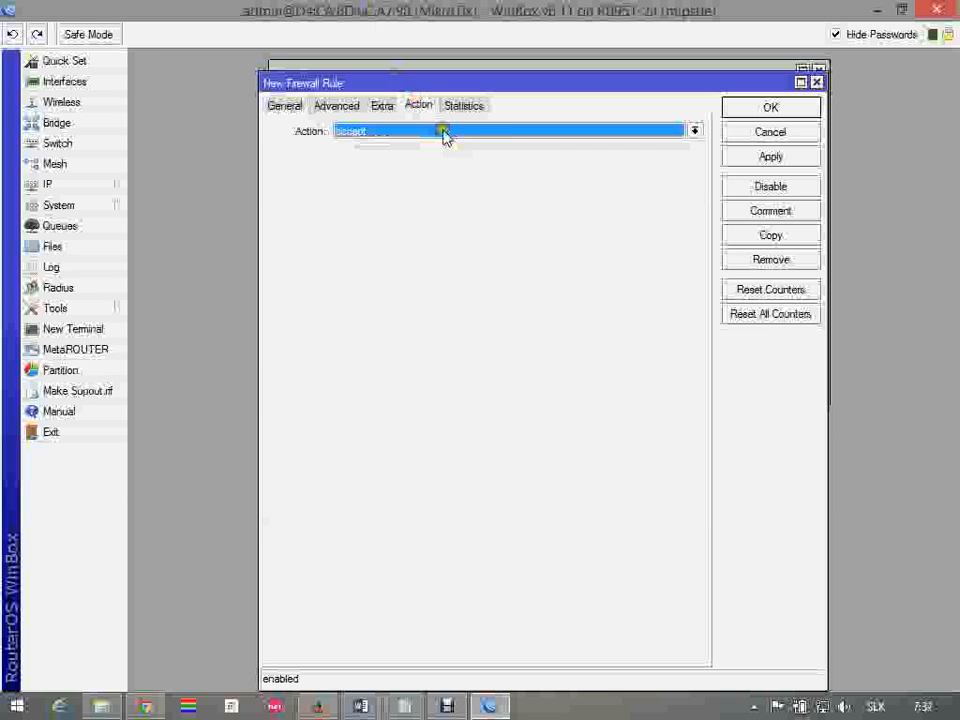
{"action": "left_click", "coordinate": [770, 211]}
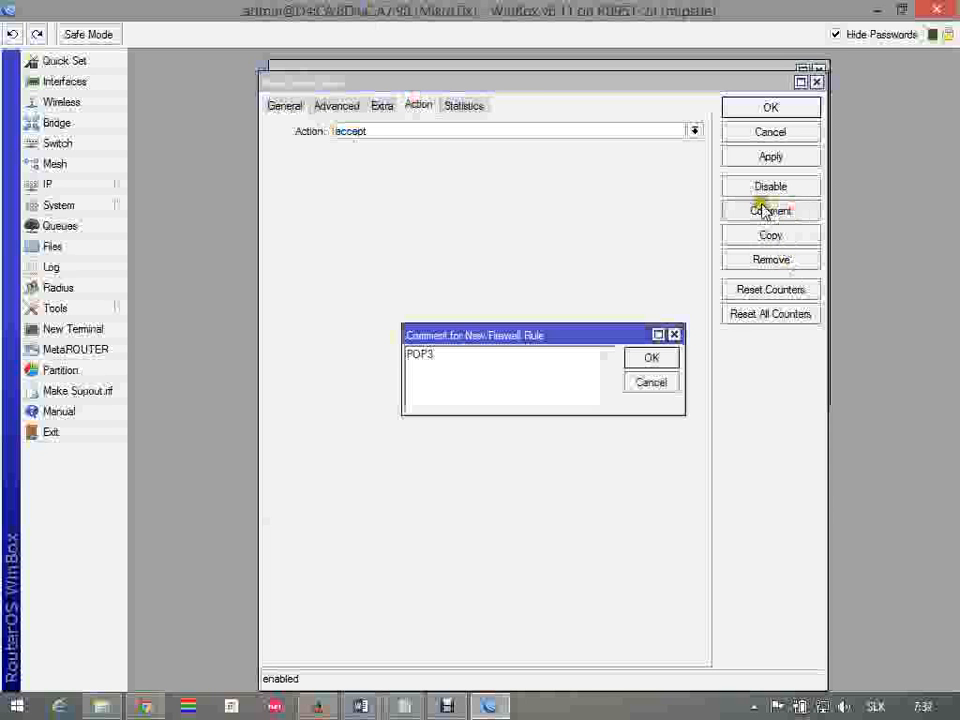
{"action": "left_click", "coordinate": [652, 360]}
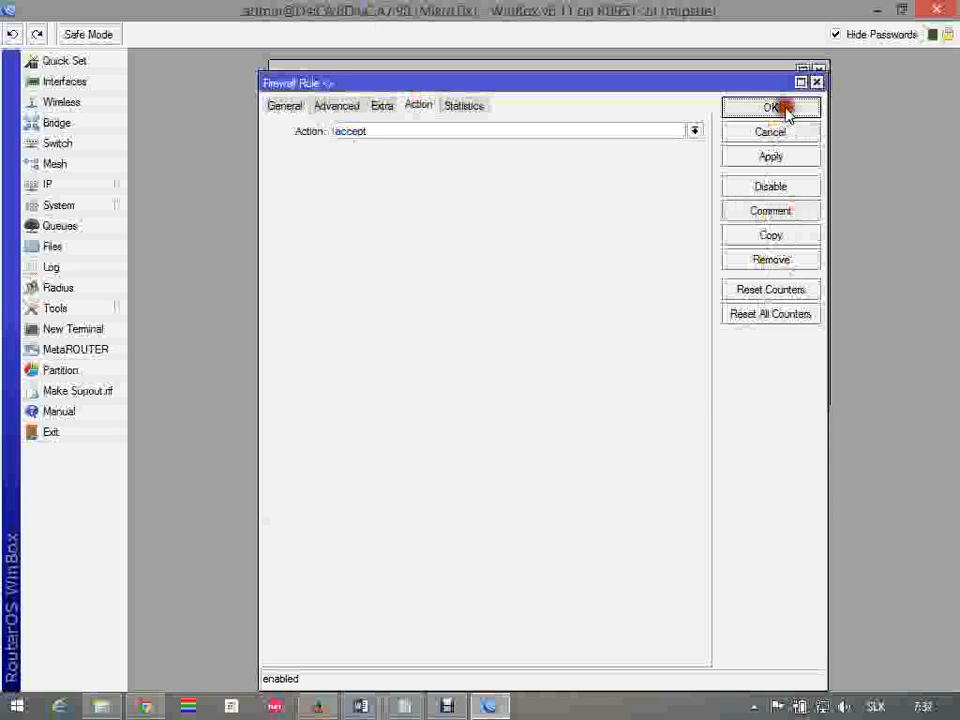
{"action": "left_click", "coordinate": [772, 108]}
Check the service after pop3 in Word's list, and back in WinBox create a forward filter rule with protocol 6 (tcp) and any port 123
{"action": "key", "text": "alt+Tab"}
{"action": "type", "text": "."}
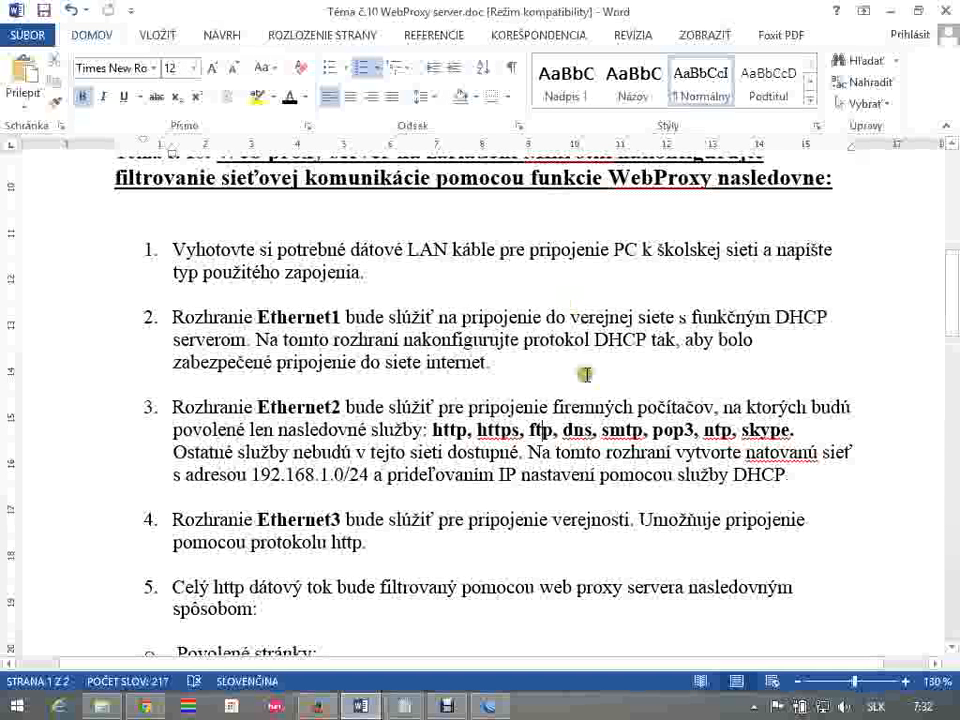
{"action": "key", "text": "alt+Tab"}
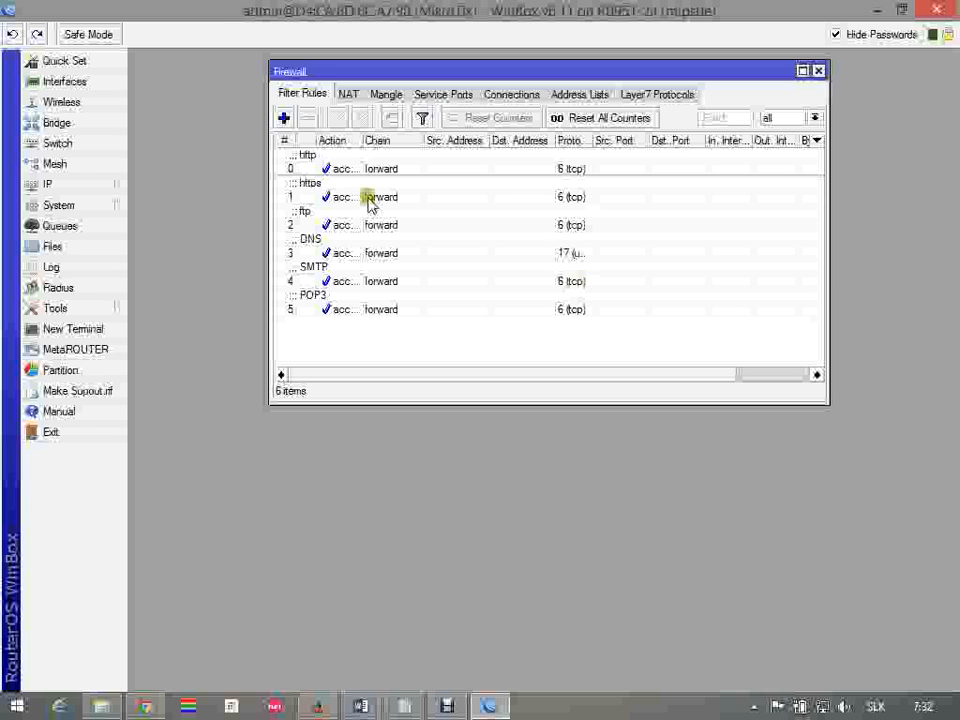
{"action": "left_click", "coordinate": [285, 118]}
{"action": "left_click", "coordinate": [284, 105]}
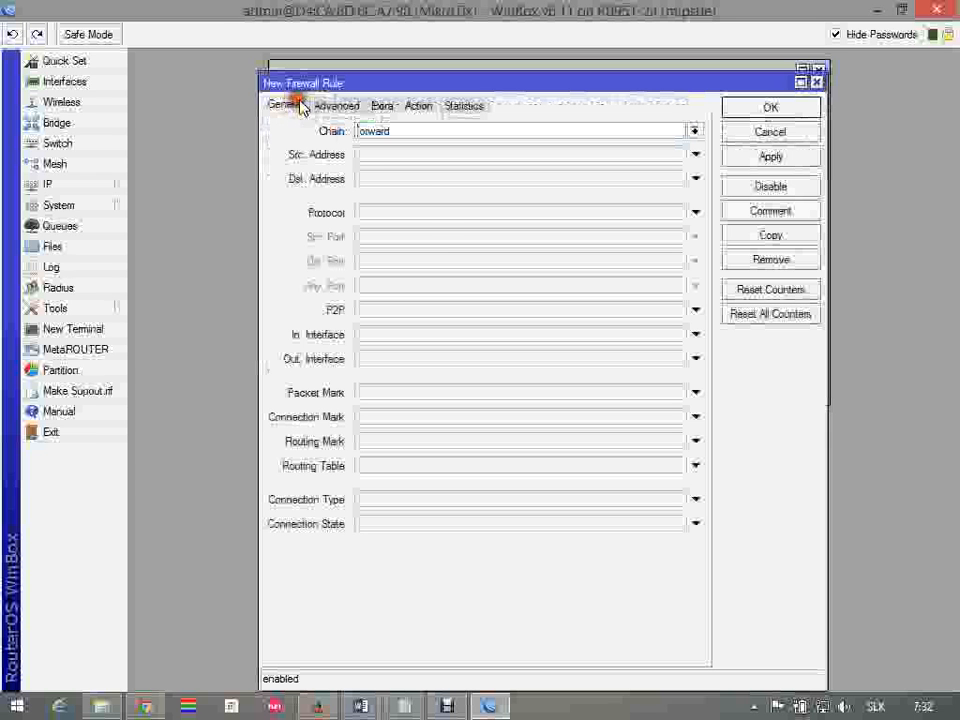
{"action": "left_click", "coordinate": [422, 216]}
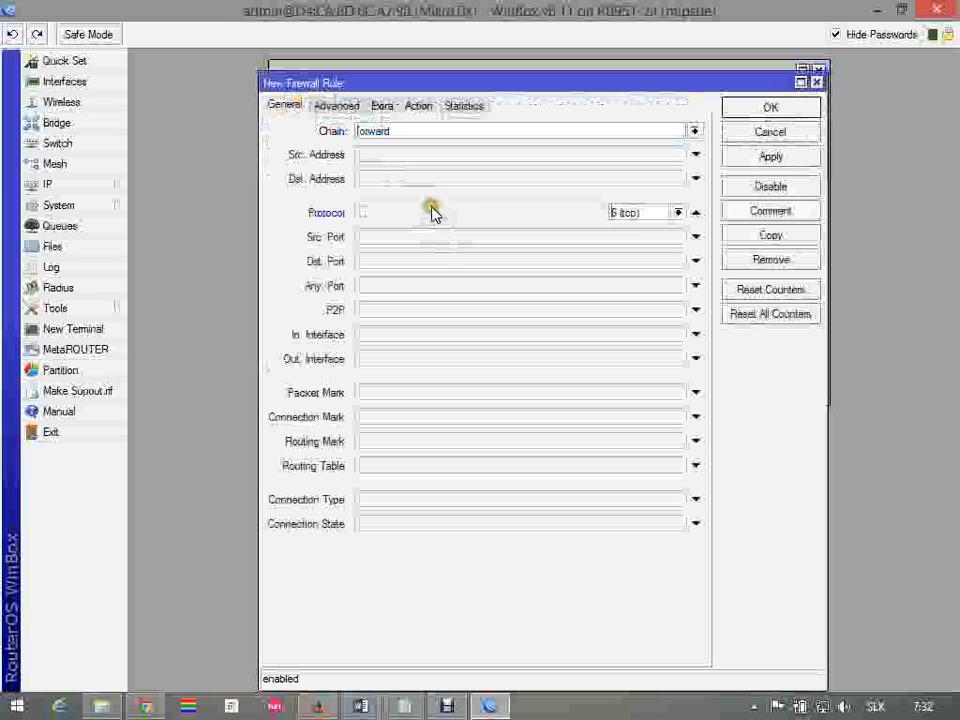
{"action": "left_click", "coordinate": [396, 288]}
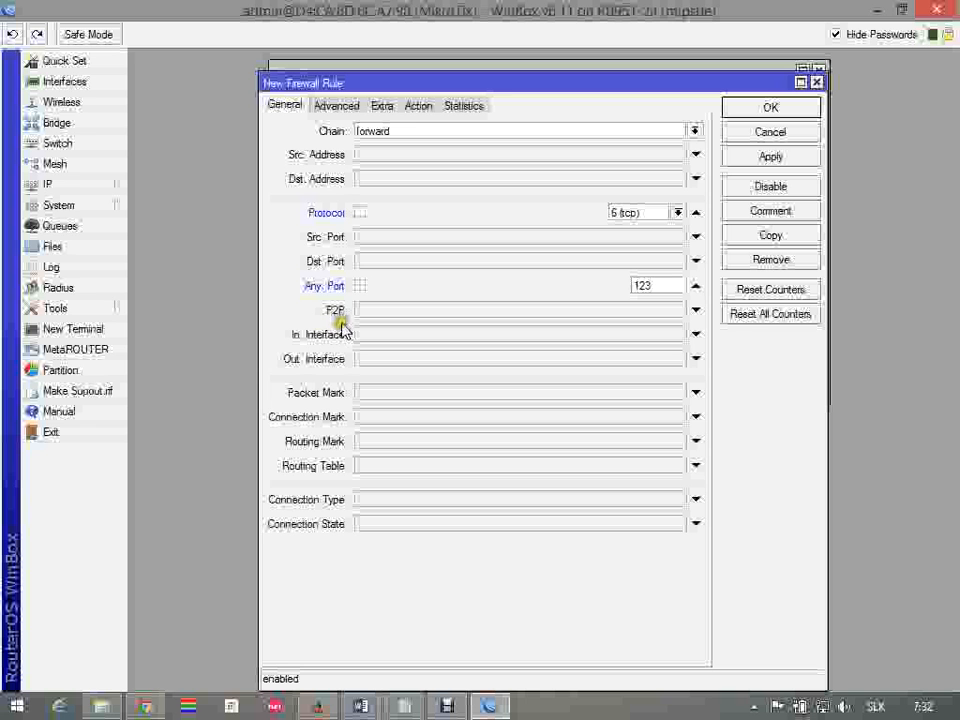
Switch to Firefox, search Google for "ntp protocol port", and examine which transport protocol and port number NTP uses
{"action": "left_click", "coordinate": [317, 706]}
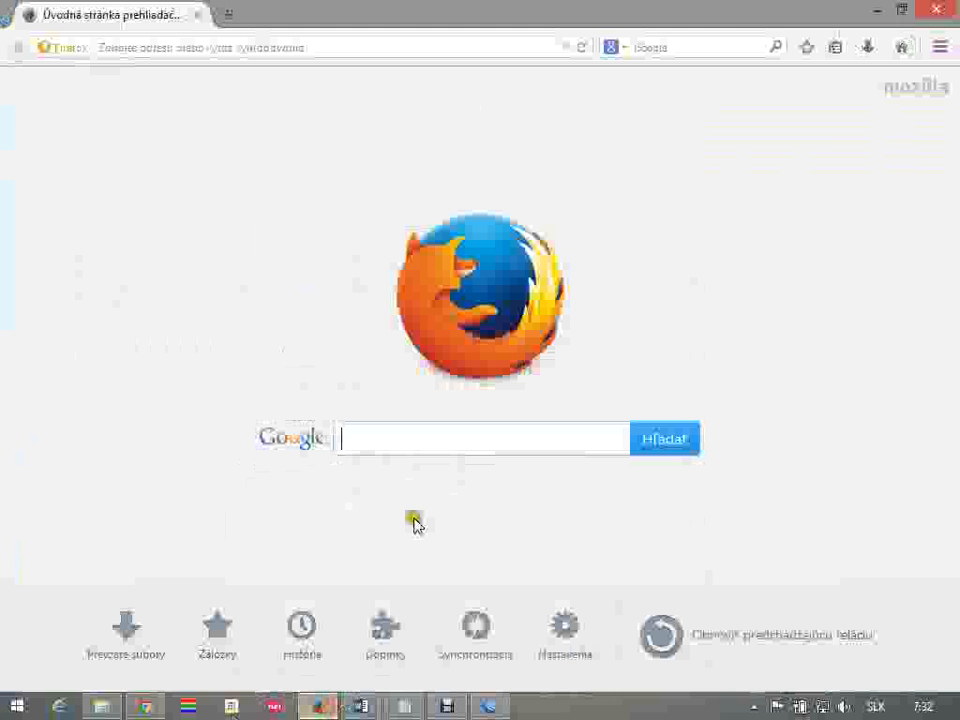
{"action": "left_click", "coordinate": [416, 440]}
{"action": "type", "text": "ntp prot"}
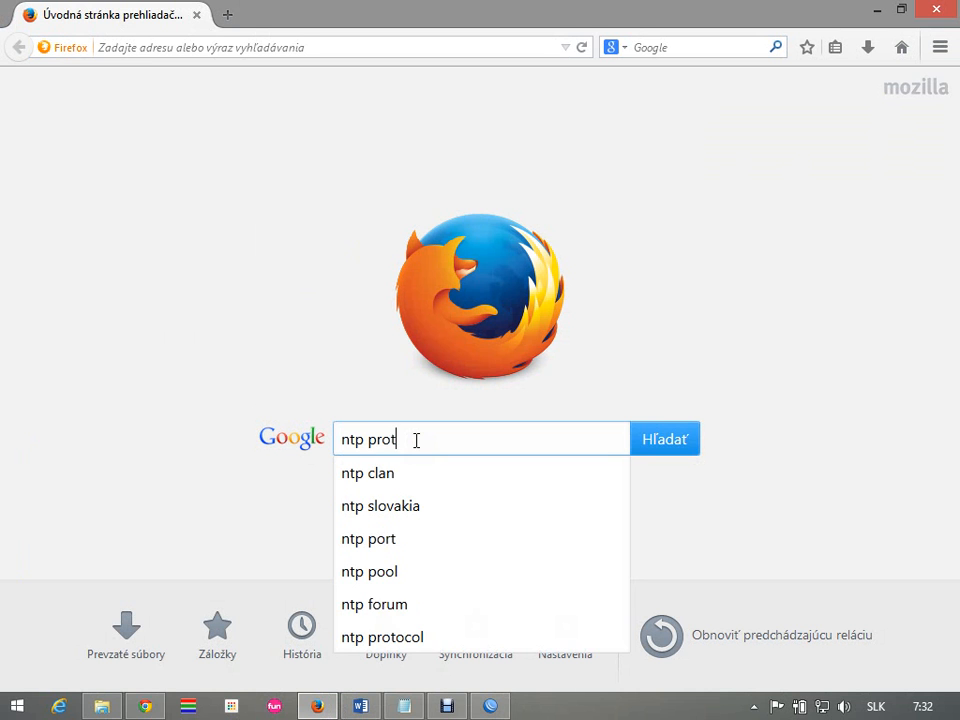
{"action": "type", "text": "ocol port"}
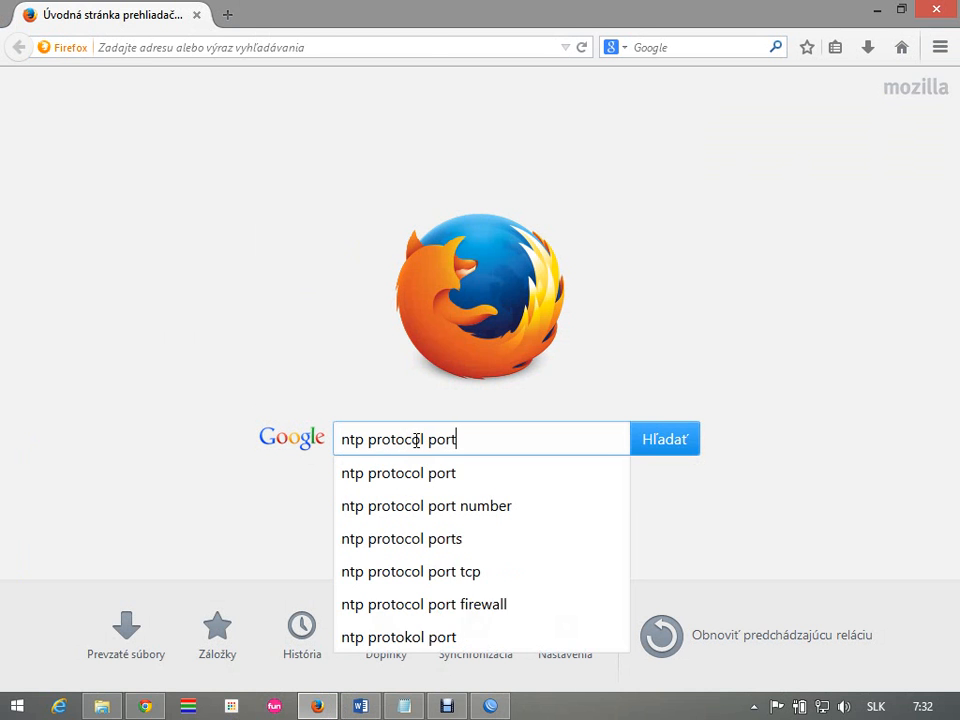
{"action": "key", "text": "Return"}
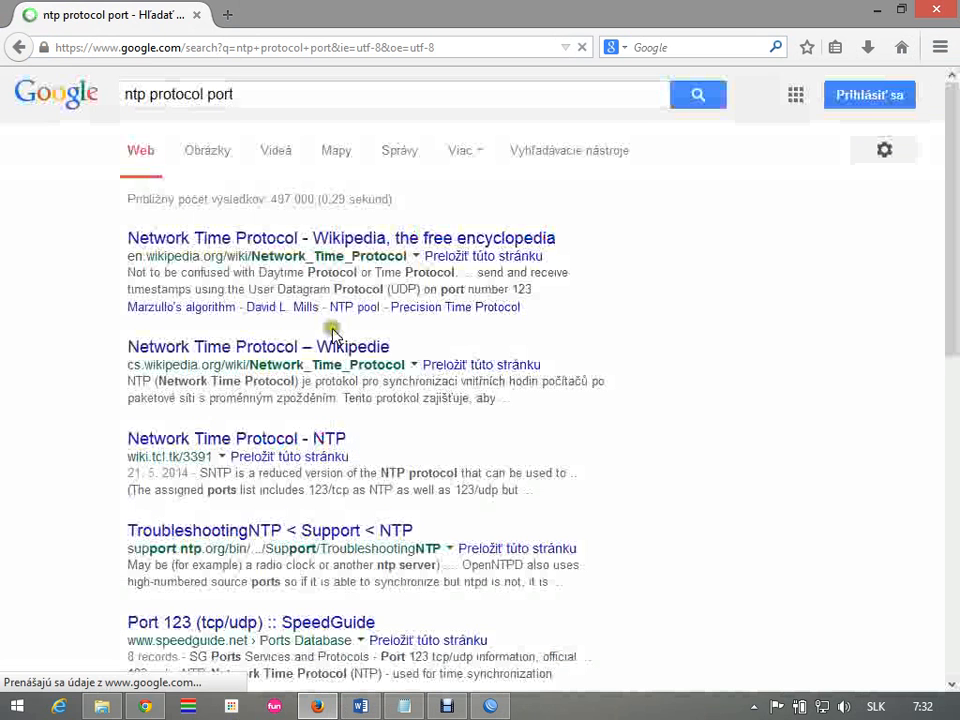
{"action": "double_click", "coordinate": [401, 289]}
{"action": "double_click", "coordinate": [521, 289]}
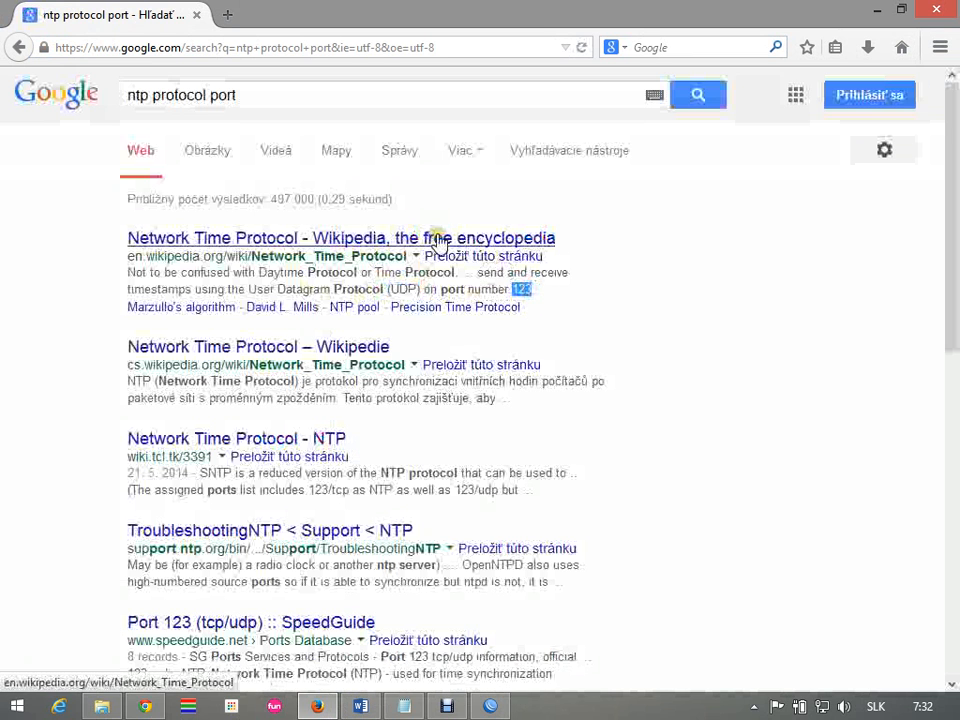
Back in WinBox, change the port 123 rule's protocol to udp
{"action": "key", "text": "alt+Tab"}
{"action": "left_click", "coordinate": [677, 213]}
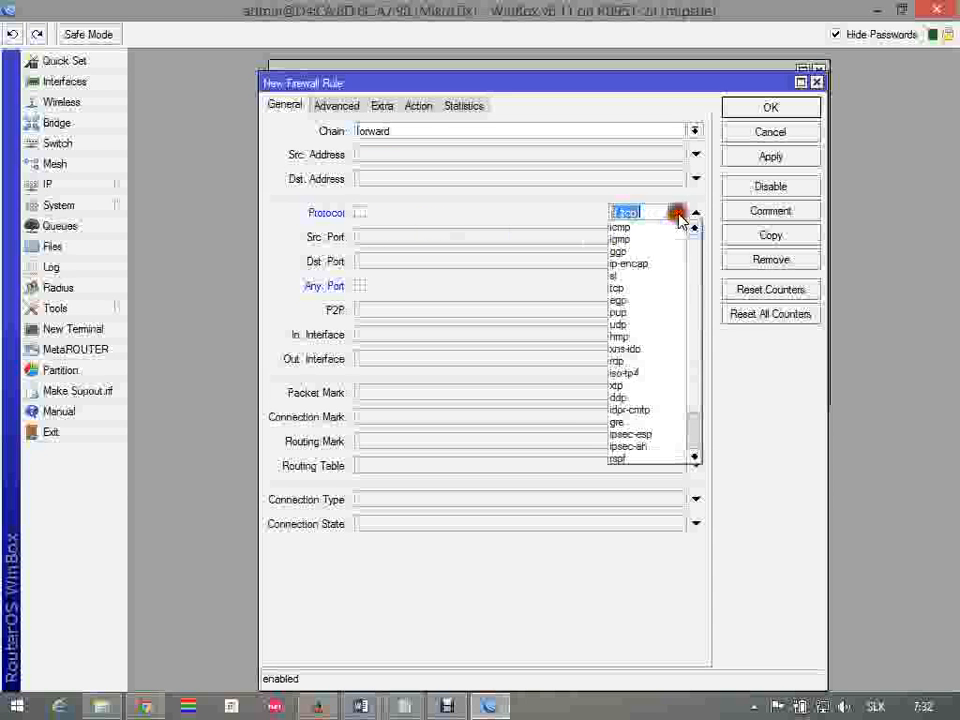
{"action": "left_click", "coordinate": [659, 325]}
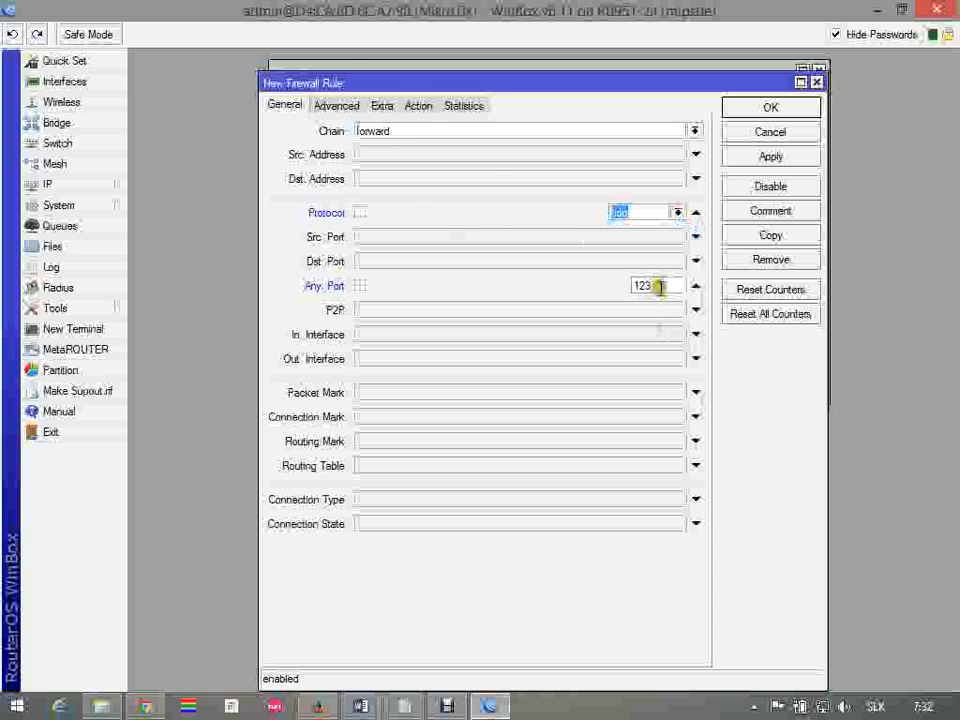
Keep the port 123 rule's action as accept, add the comment "NTP", save the rule, and make the Firewall window taller
{"action": "left_click", "coordinate": [417, 106]}
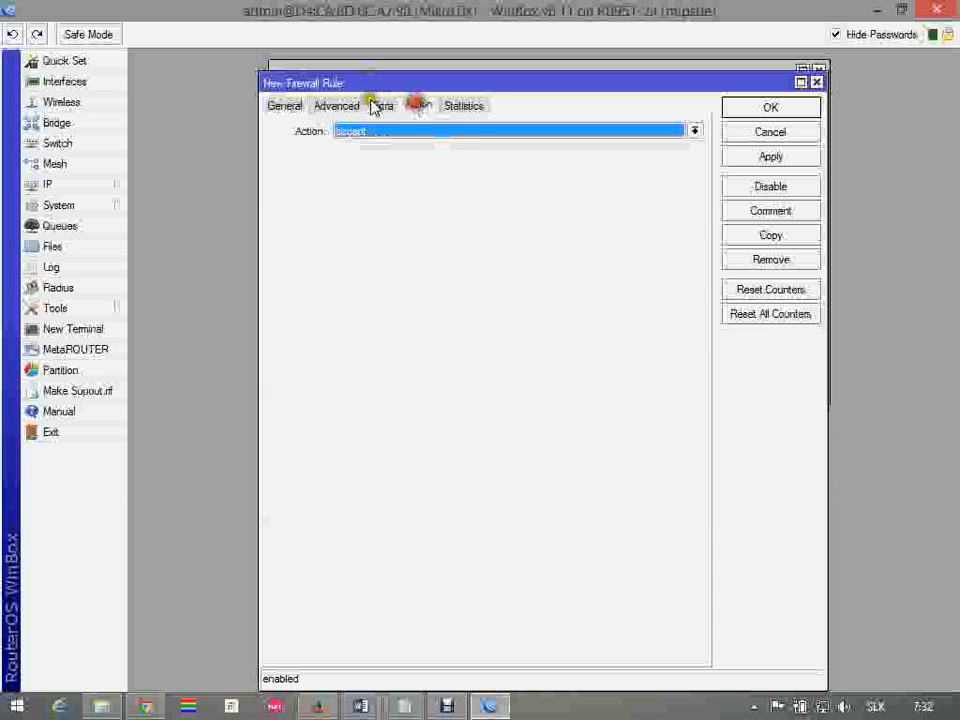
{"action": "left_click", "coordinate": [781, 212]}
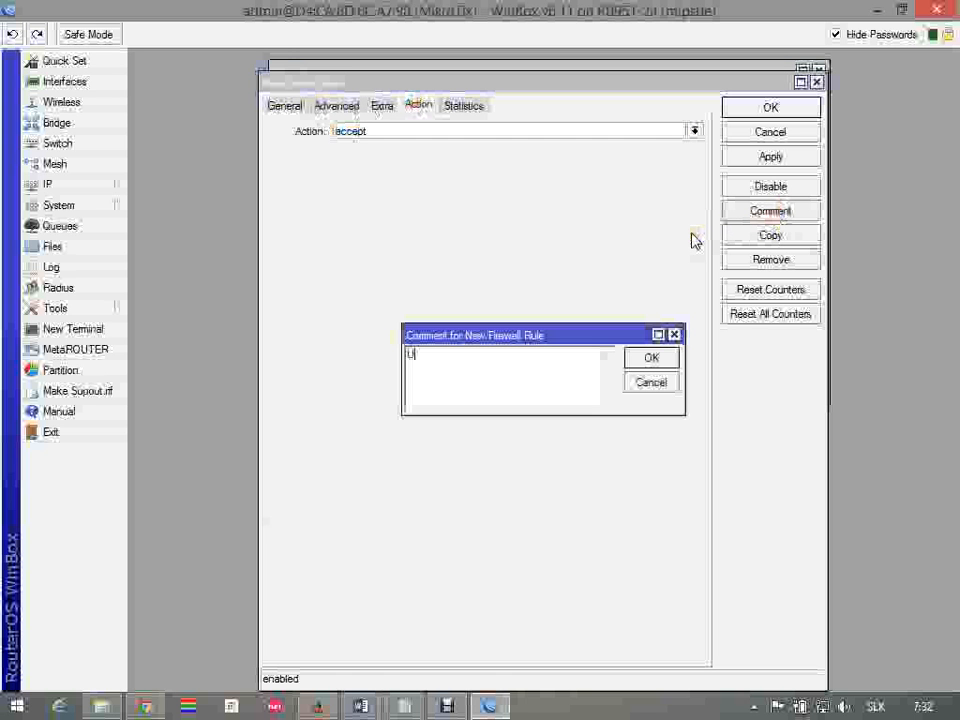
{"action": "type", "text": "NTP"}
{"action": "left_click", "coordinate": [651, 357]}
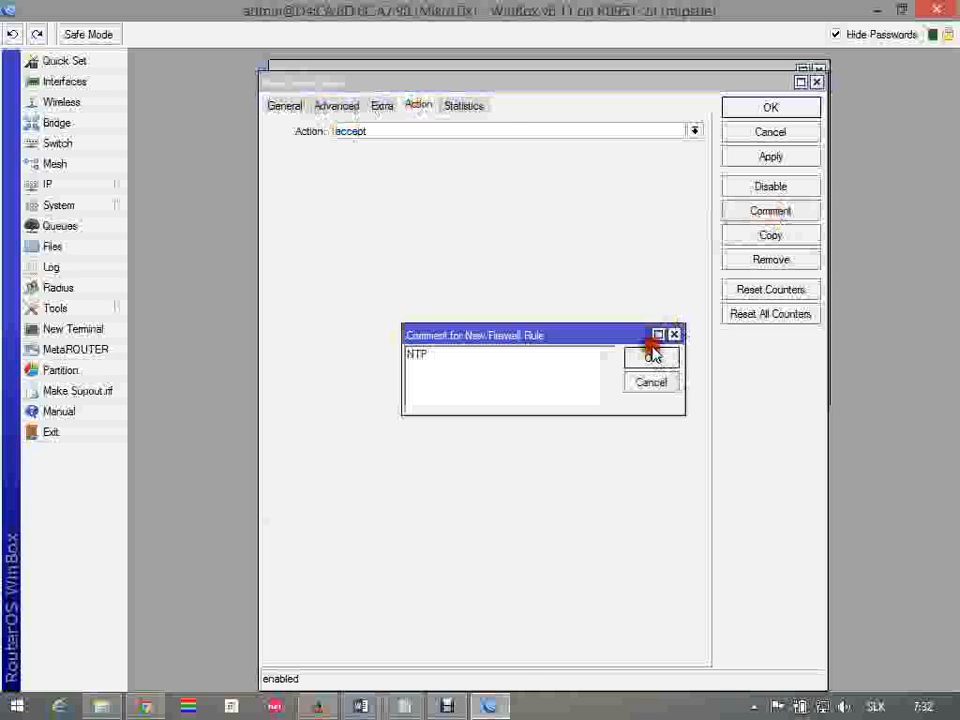
{"action": "left_click", "coordinate": [788, 108]}
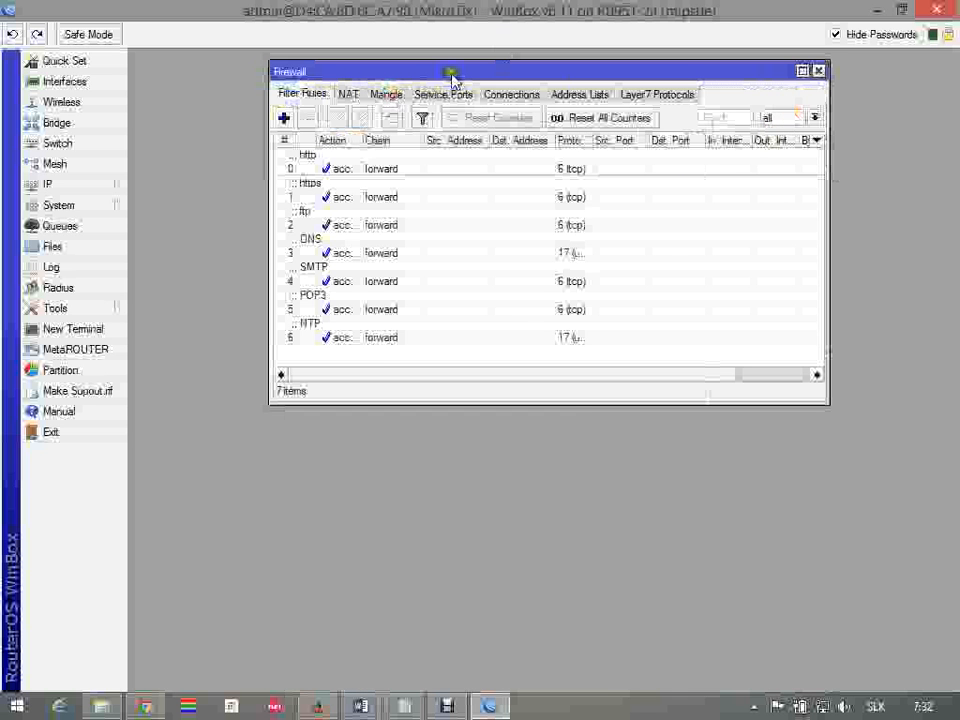
{"action": "left_click_drag", "start_coordinate": [565, 404], "coordinate": [574, 553]}
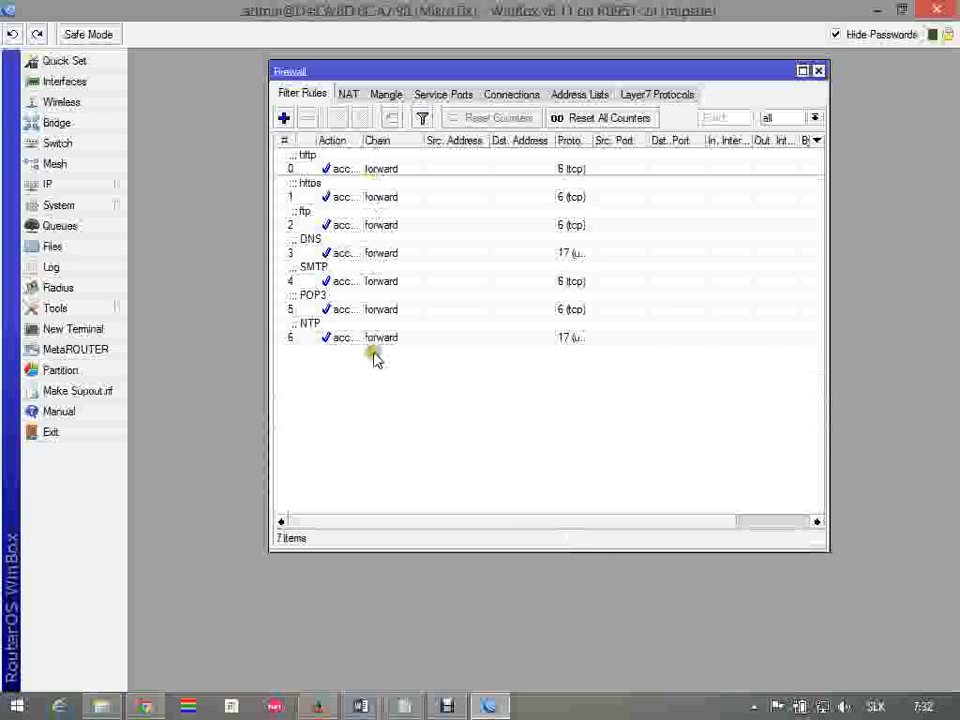
Switch to Firefox, search Google for "l7 filter skype", and open the skypetoskype pattern file from the SourceForge result
{"action": "key", "text": "alt+Tab"}
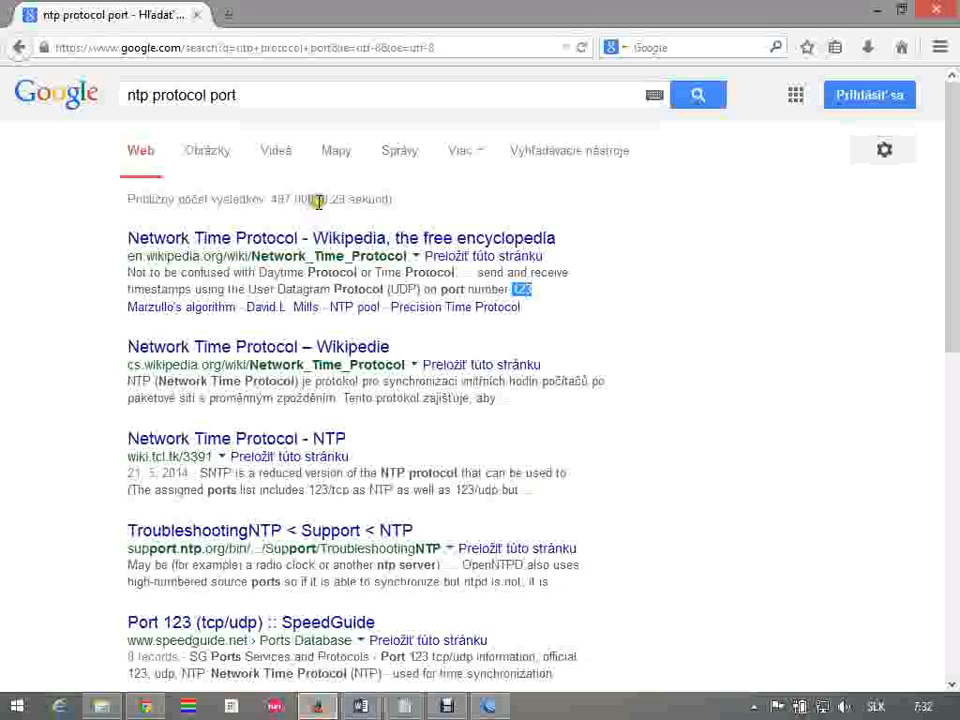
{"action": "left_click_drag", "start_coordinate": [354, 102], "coordinate": [89, 74]}
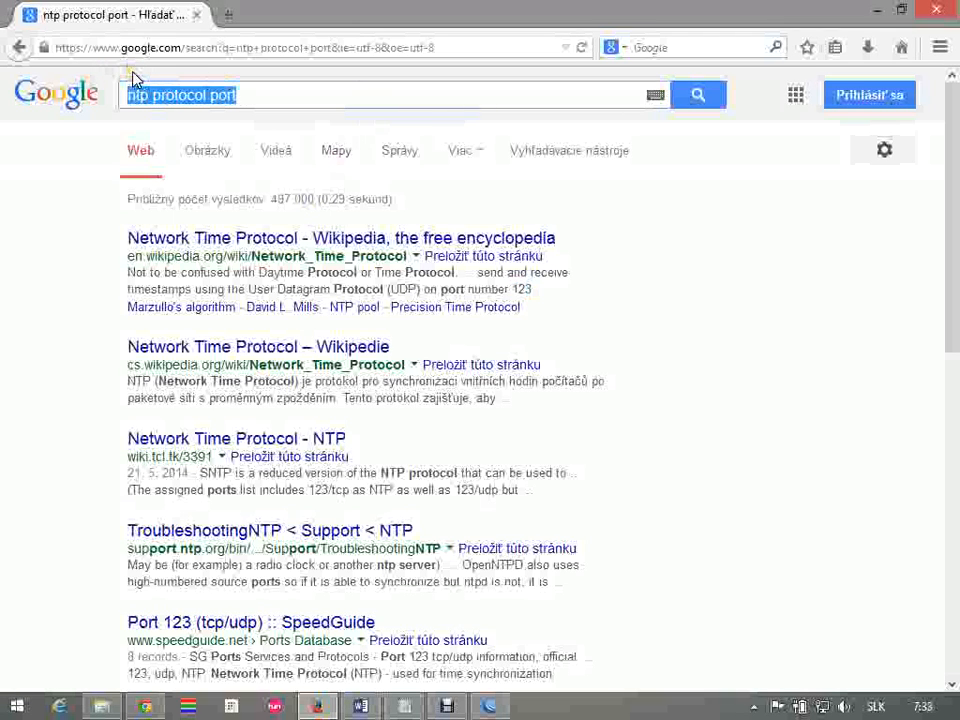
{"action": "type", "text": "l7 filter s"}
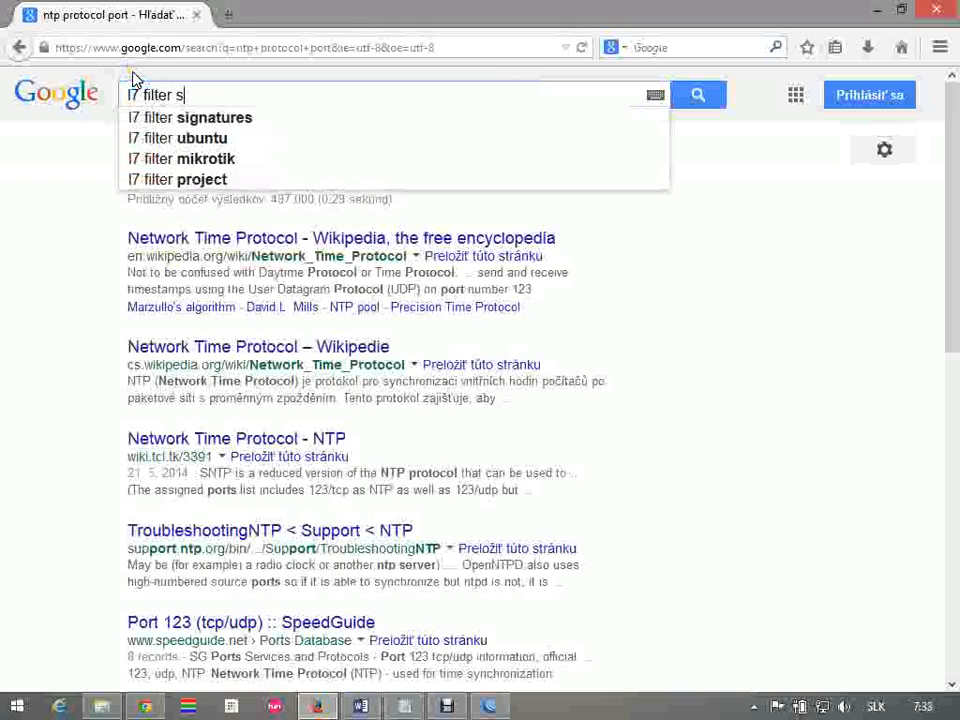
{"action": "type", "text": "kype"}
{"action": "key", "text": "Return"}
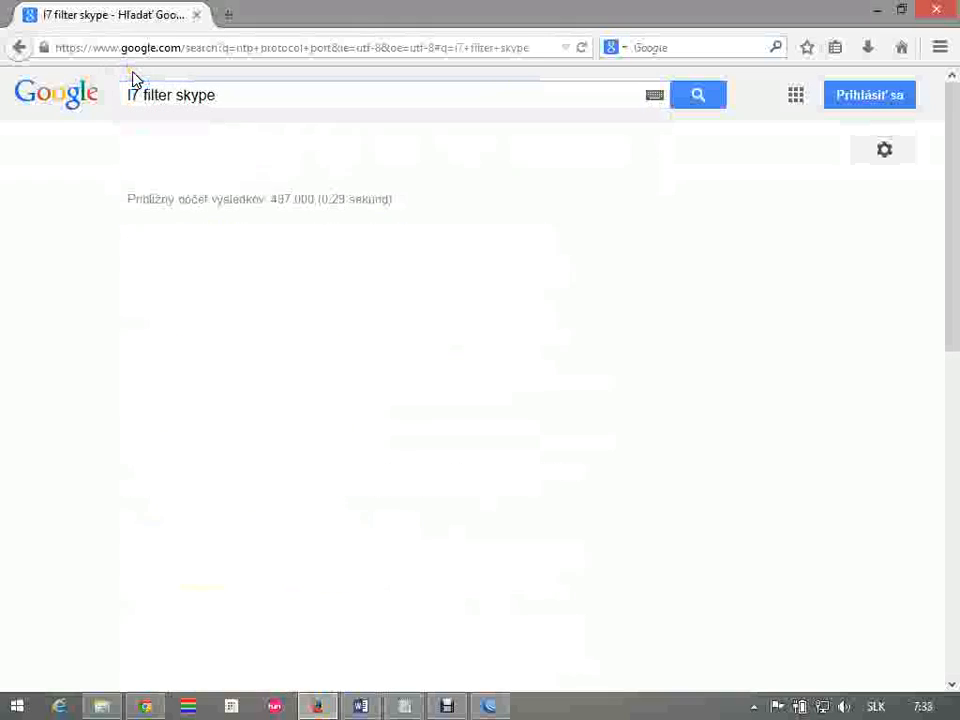
{"action": "left_click", "coordinate": [449, 705]}
{"action": "left_click", "coordinate": [332, 455]}
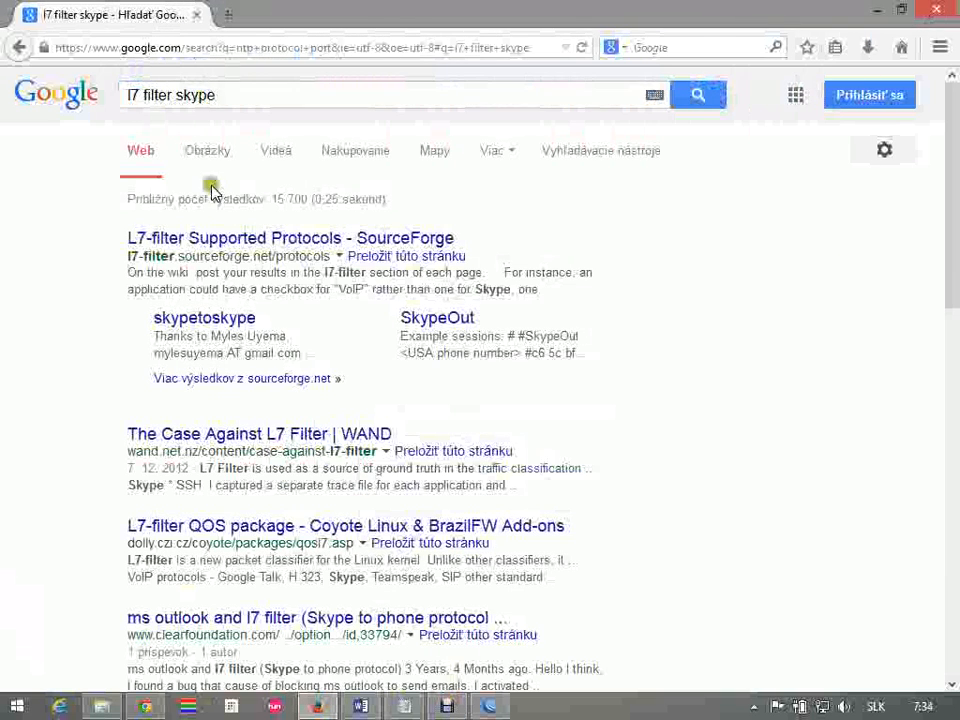
{"action": "left_click", "coordinate": [240, 324]}
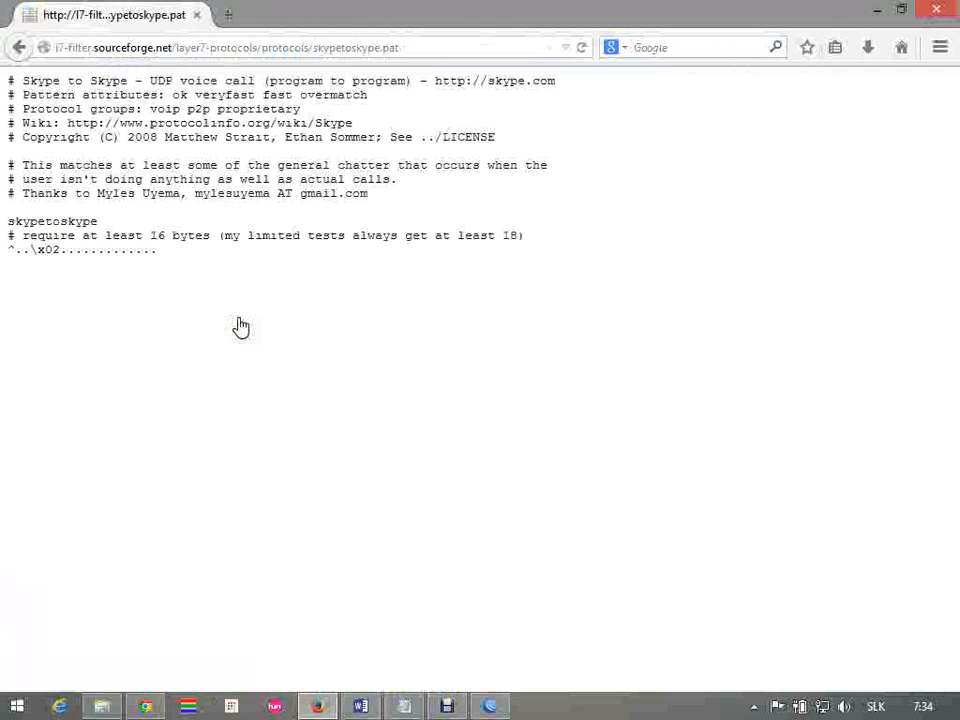
Select and copy the entire skypetoskype pattern text, from the first comment line through the final expression line
{"action": "left_click_drag", "start_coordinate": [199, 252], "coordinate": [16, 252]}
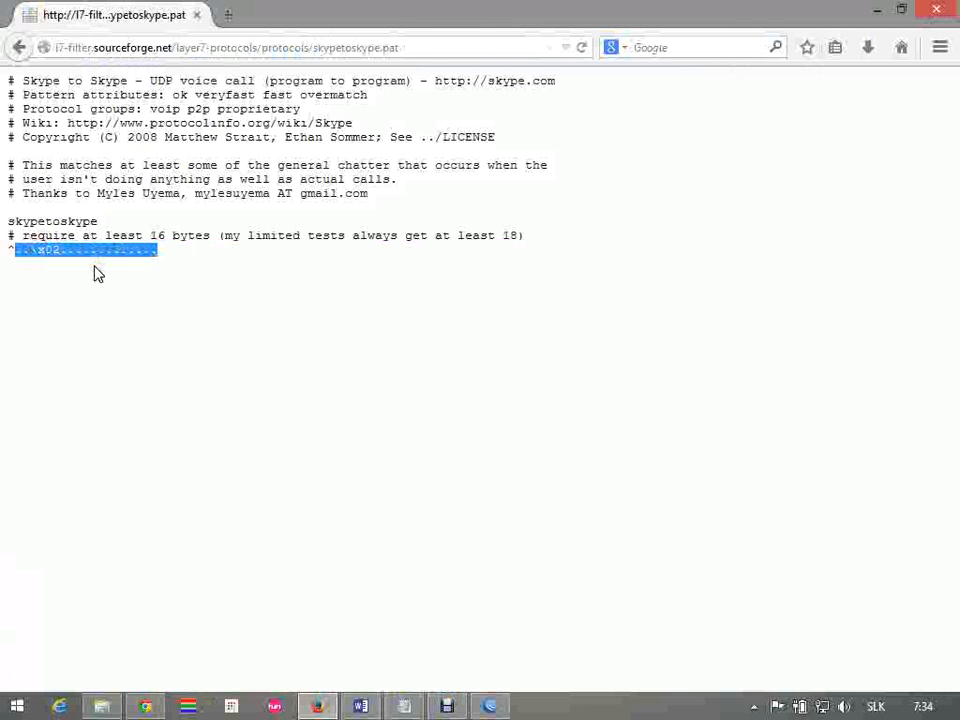
{"action": "left_click", "coordinate": [163, 263]}
{"action": "left_click_drag", "start_coordinate": [163, 258], "coordinate": [8, 258]}
{"action": "left_click_drag", "start_coordinate": [196, 270], "coordinate": [8, 78]}
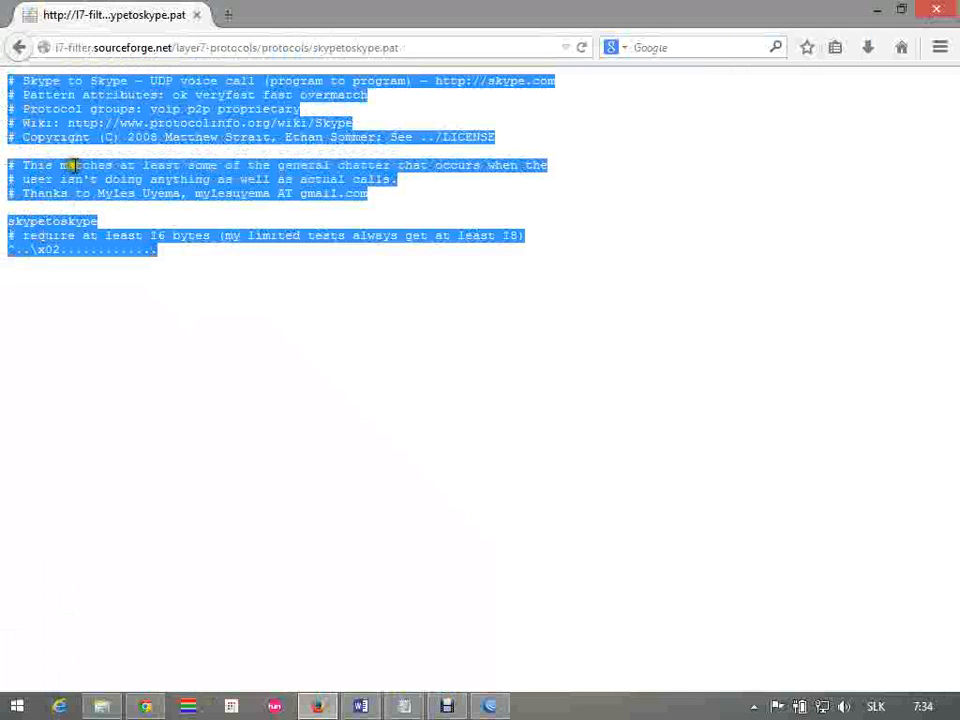
{"action": "left_click_drag", "start_coordinate": [161, 249], "coordinate": [8, 78]}
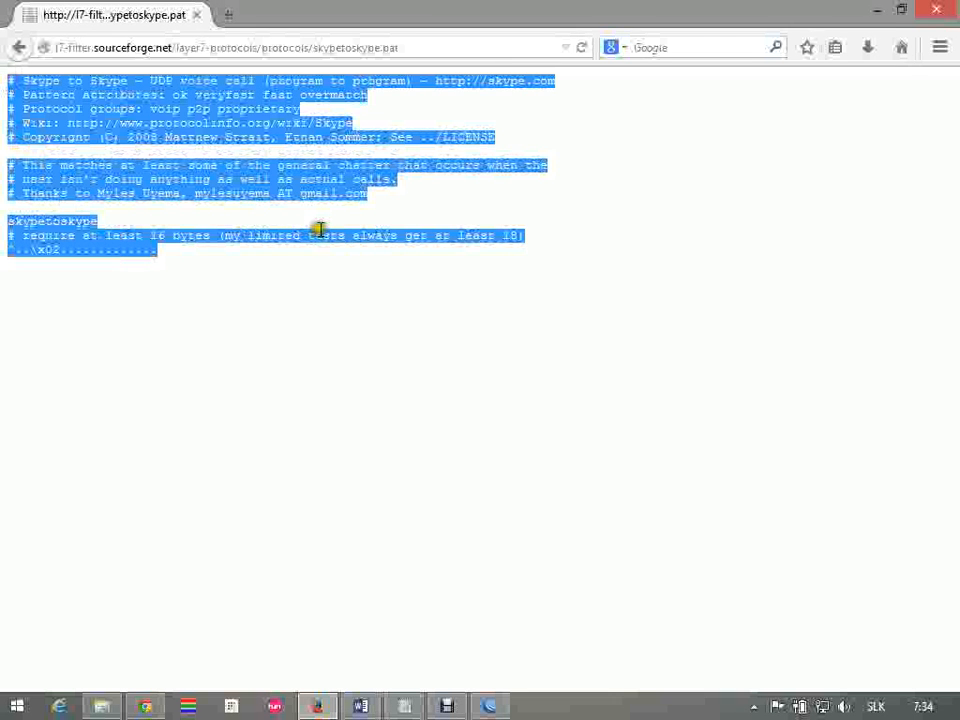
Switch back to WinBox and add a Layer7 protocol named "Skype" with the copied skypetoskype pattern as its regexp
{"action": "key", "text": "alt+Tab"}
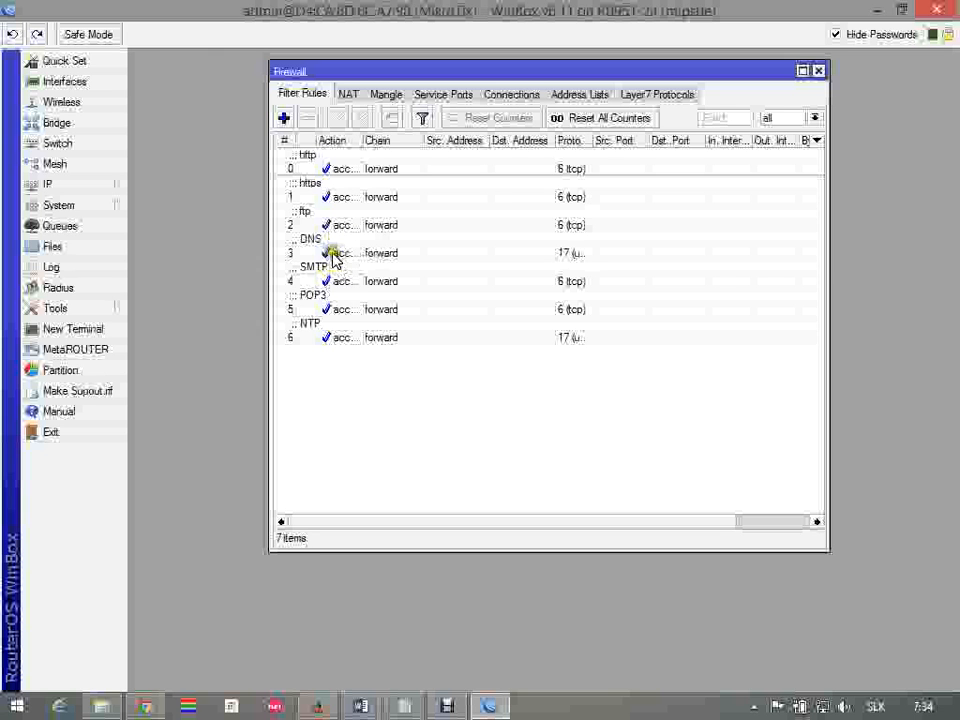
{"action": "left_click", "coordinate": [652, 95]}
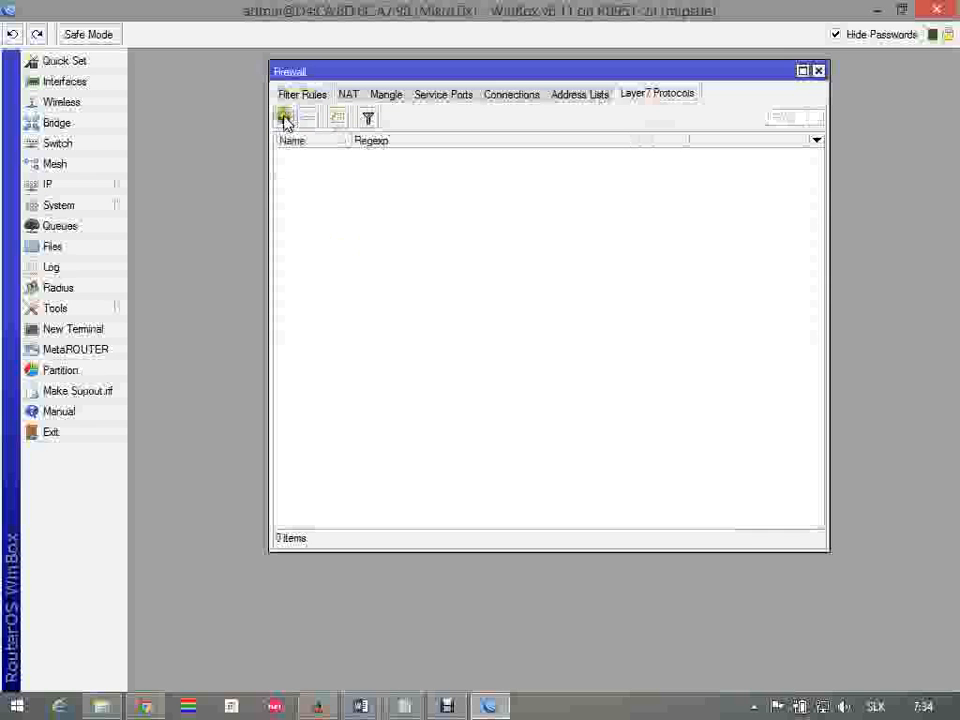
{"action": "left_click", "coordinate": [285, 119]}
{"action": "right_click", "coordinate": [415, 372]}
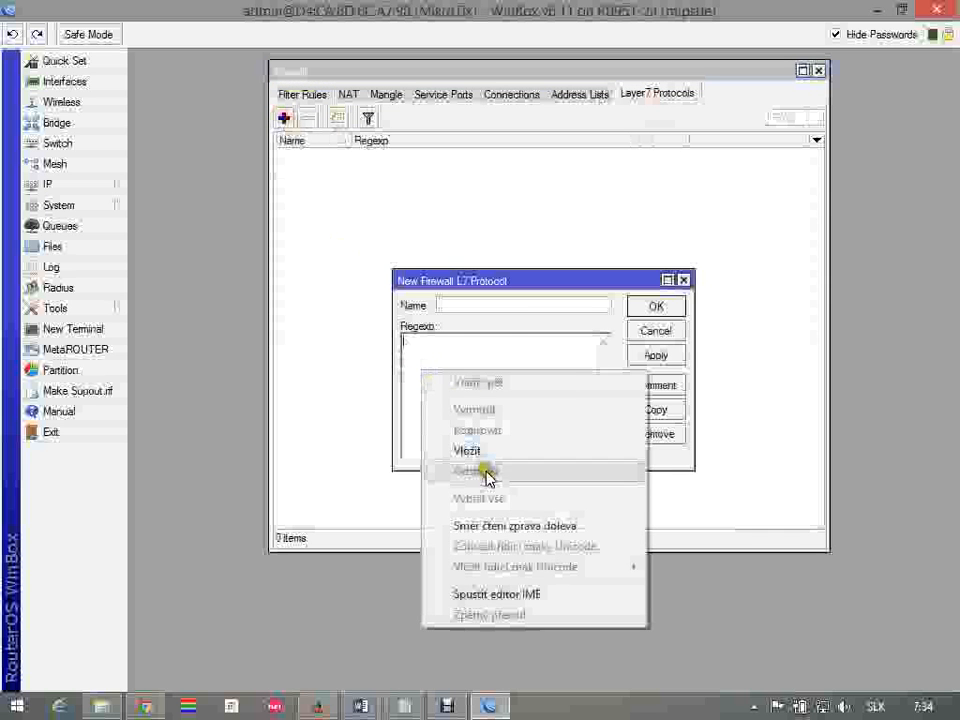
{"action": "left_click", "coordinate": [489, 450]}
{"action": "left_click", "coordinate": [505, 307]}
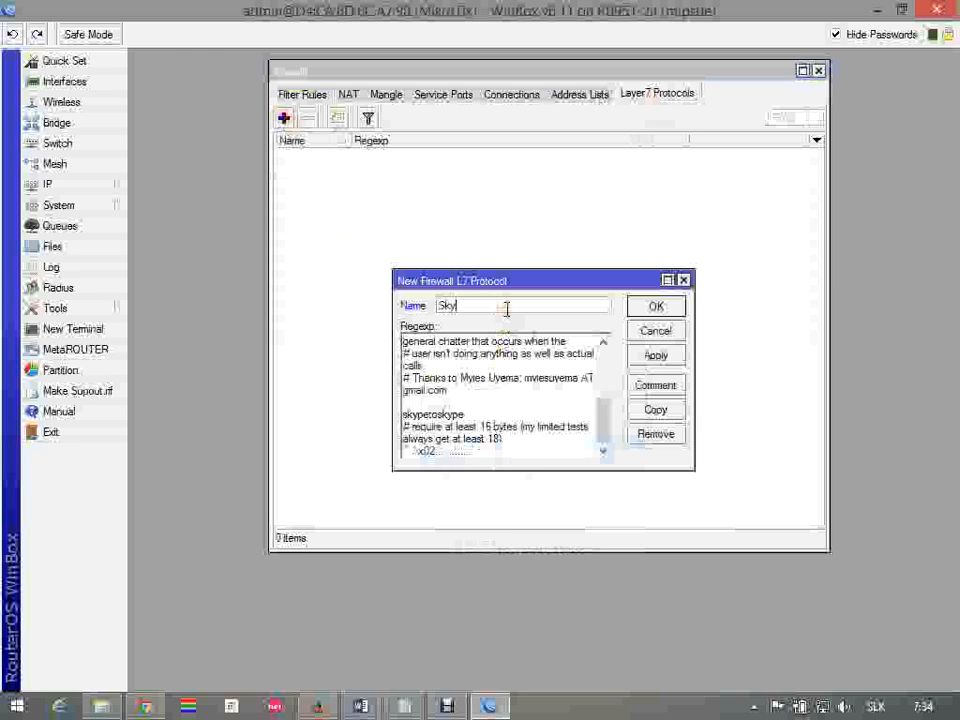
{"action": "left_click", "coordinate": [648, 307]}
Start a new filter rule in the forward chain that matches the Skype Layer7 protocol
{"action": "left_click", "coordinate": [314, 94]}
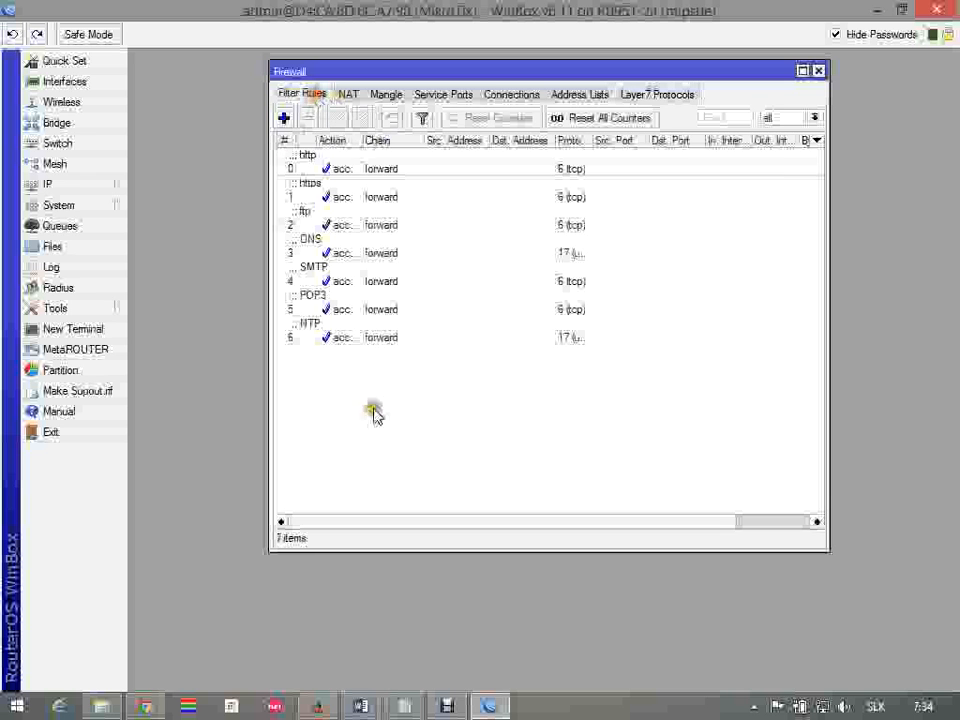
{"action": "left_click", "coordinate": [284, 118]}
{"action": "left_click", "coordinate": [290, 108]}
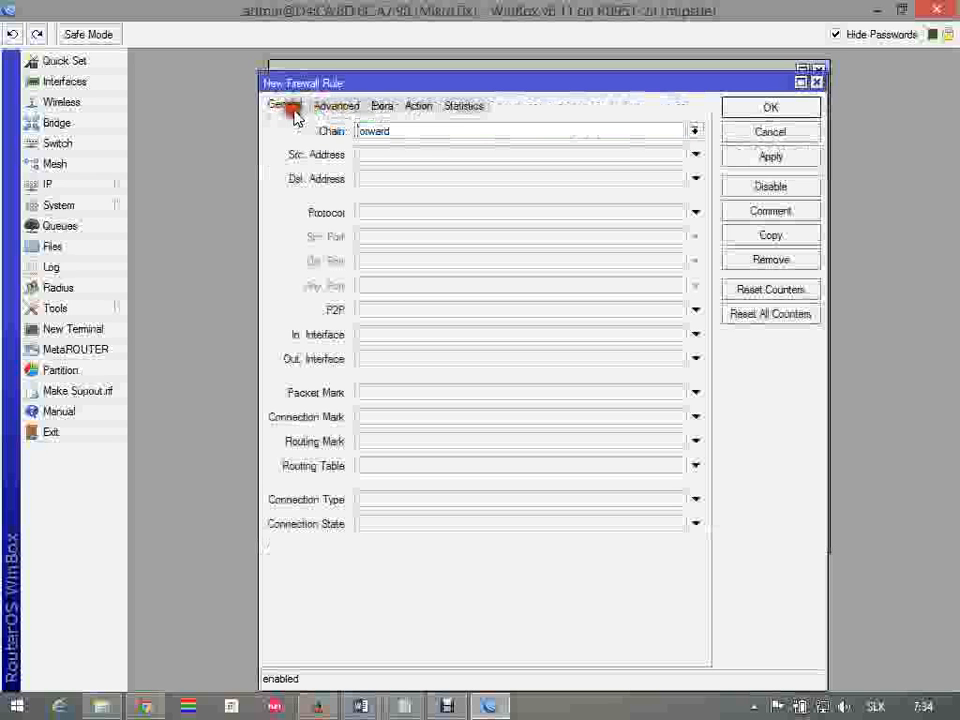
{"action": "left_click", "coordinate": [340, 105]}
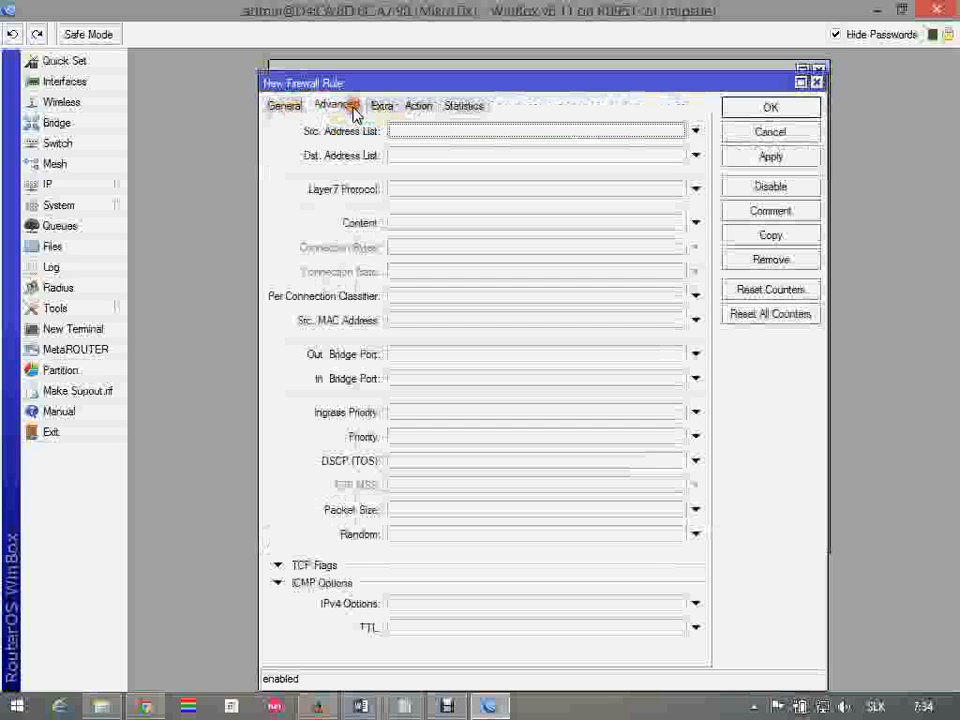
{"action": "left_click", "coordinate": [695, 190]}
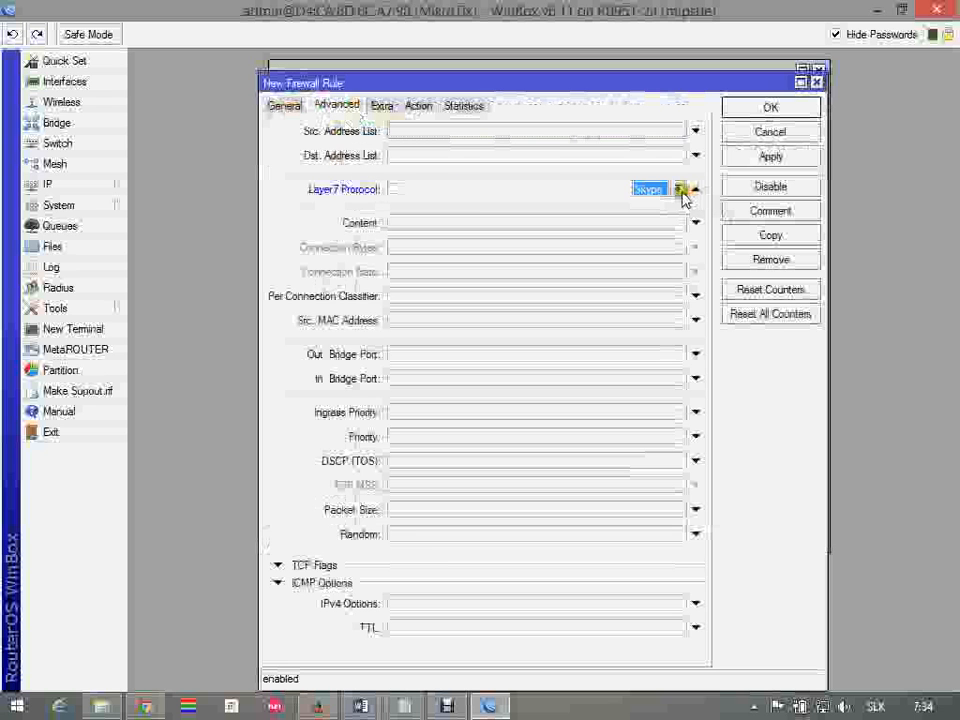
{"action": "left_click", "coordinate": [680, 192]}
{"action": "left_click", "coordinate": [660, 204]}
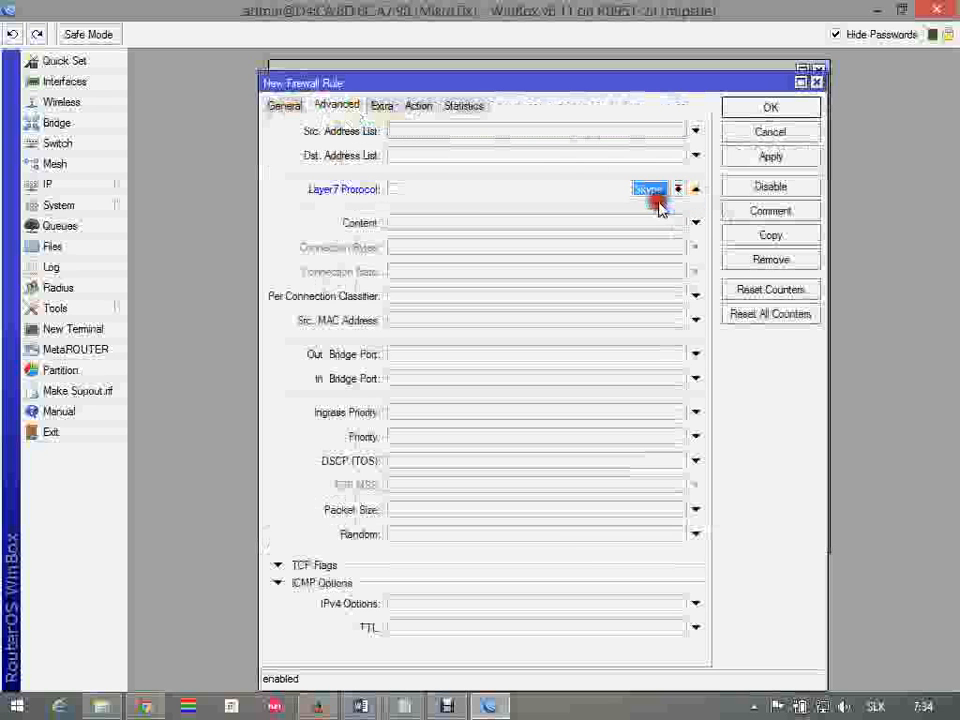
Keep the Layer7 rule's action as accept, add the comment "Skype", and save the rule
{"action": "left_click", "coordinate": [433, 108]}
{"action": "left_click", "coordinate": [778, 213]}
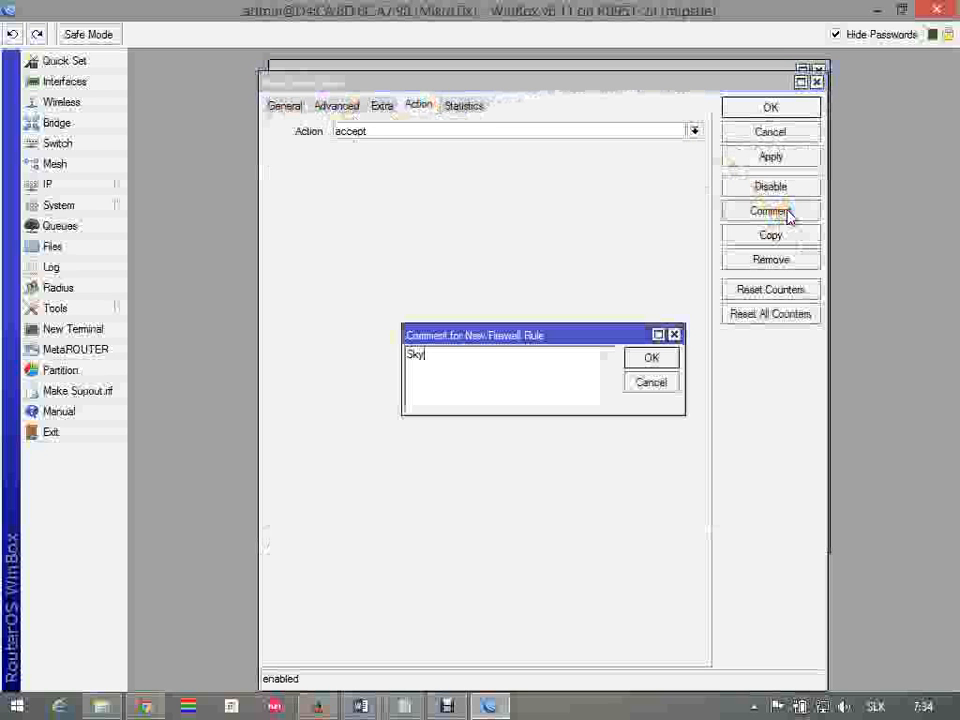
{"action": "left_click", "coordinate": [660, 360]}
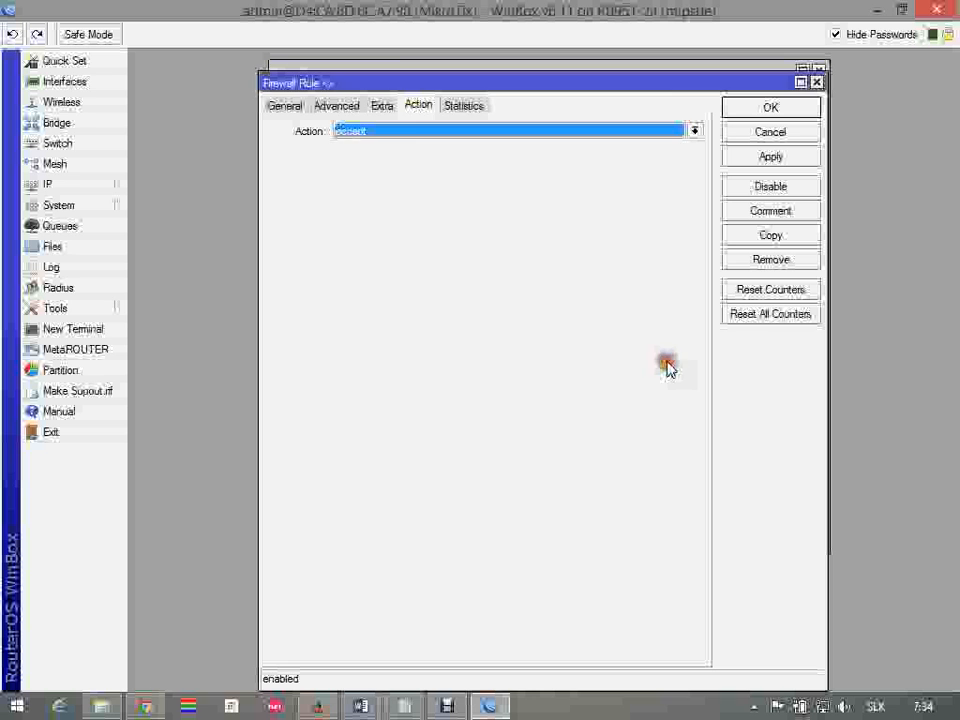
{"action": "left_click", "coordinate": [785, 110]}
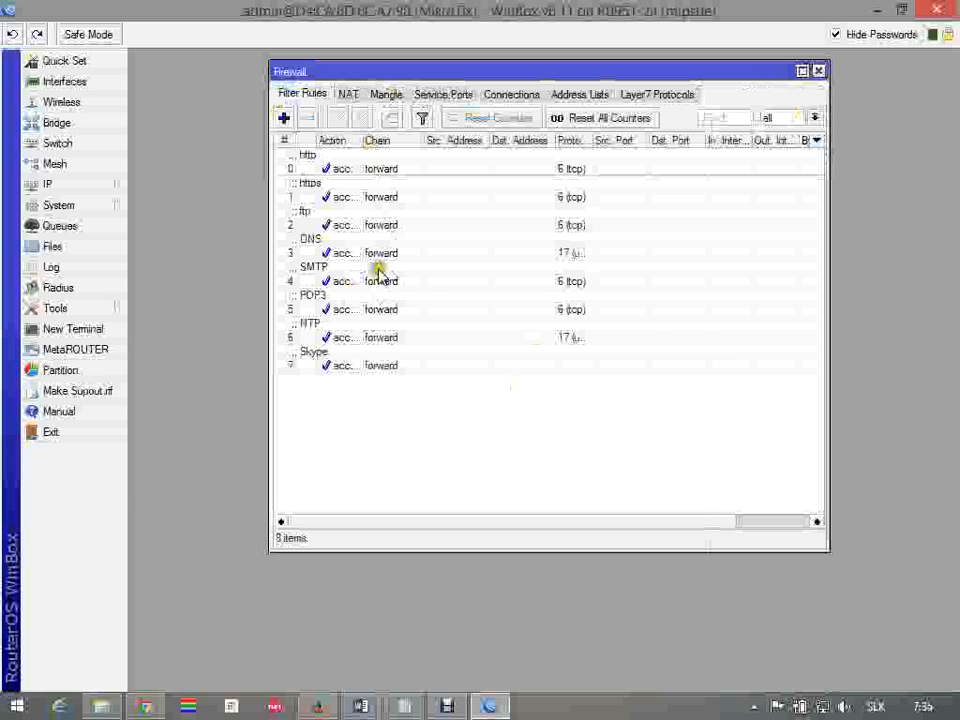
Start another filter rule in the forward chain and set its action to drop
{"action": "key", "text": "alt+Tab"}
{"action": "key", "text": "alt+Tab"}
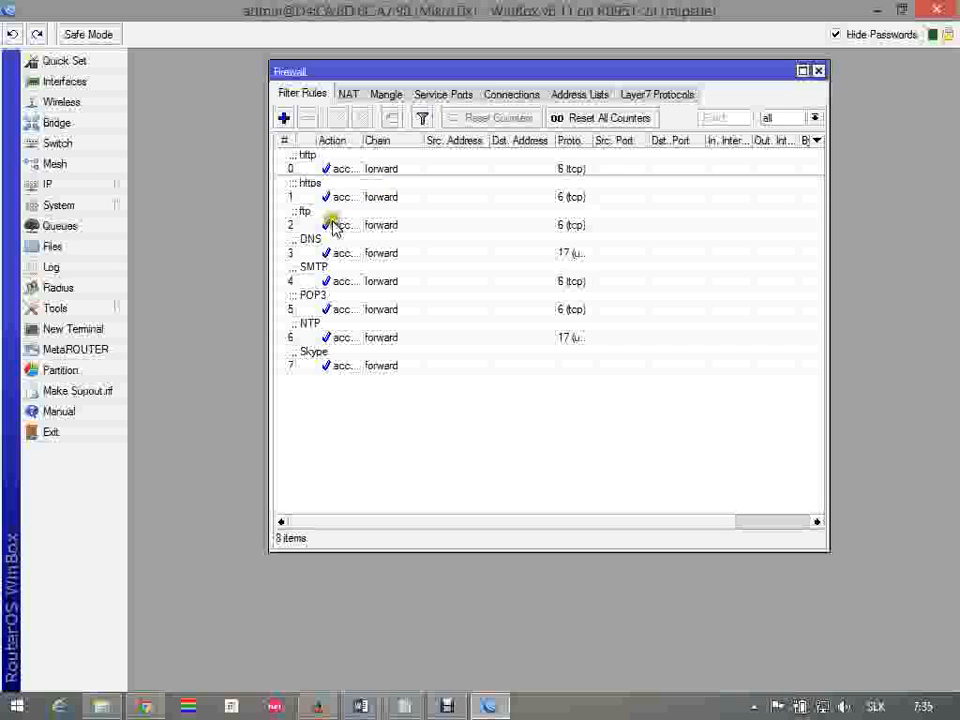
{"action": "left_click", "coordinate": [283, 118]}
{"action": "left_click", "coordinate": [290, 108]}
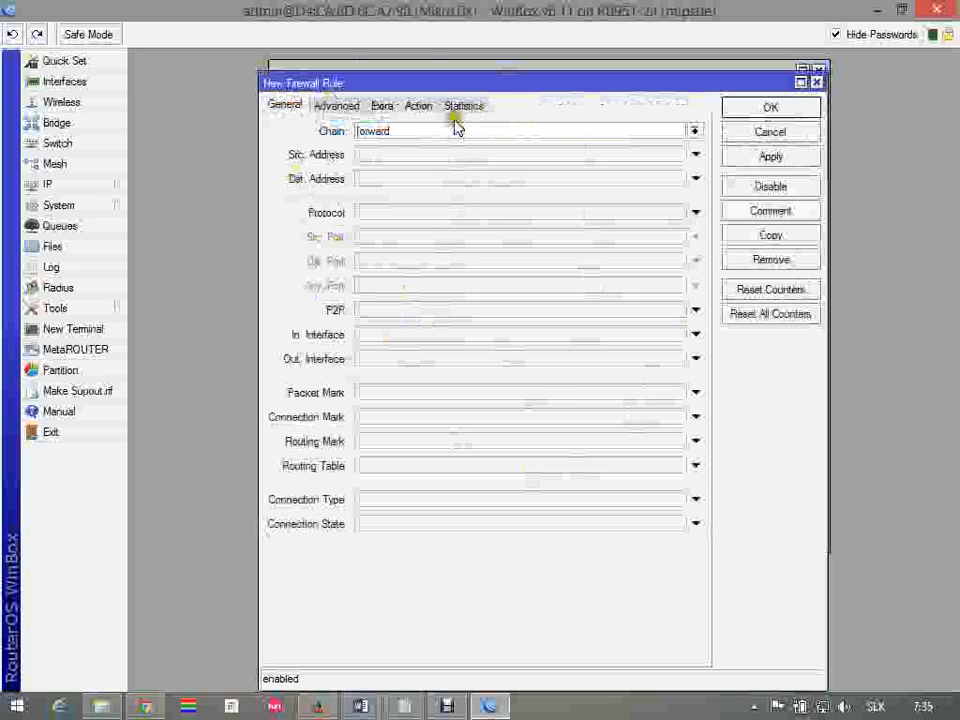
{"action": "left_click", "coordinate": [424, 106]}
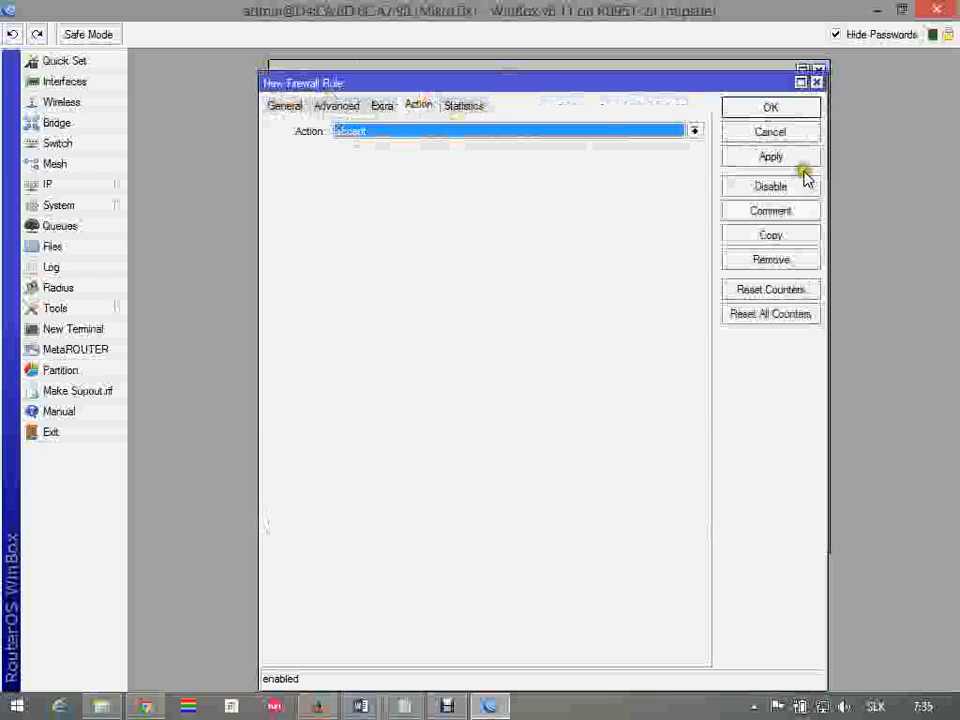
{"action": "left_click", "coordinate": [695, 132]}
{"action": "left_click", "coordinate": [533, 184]}
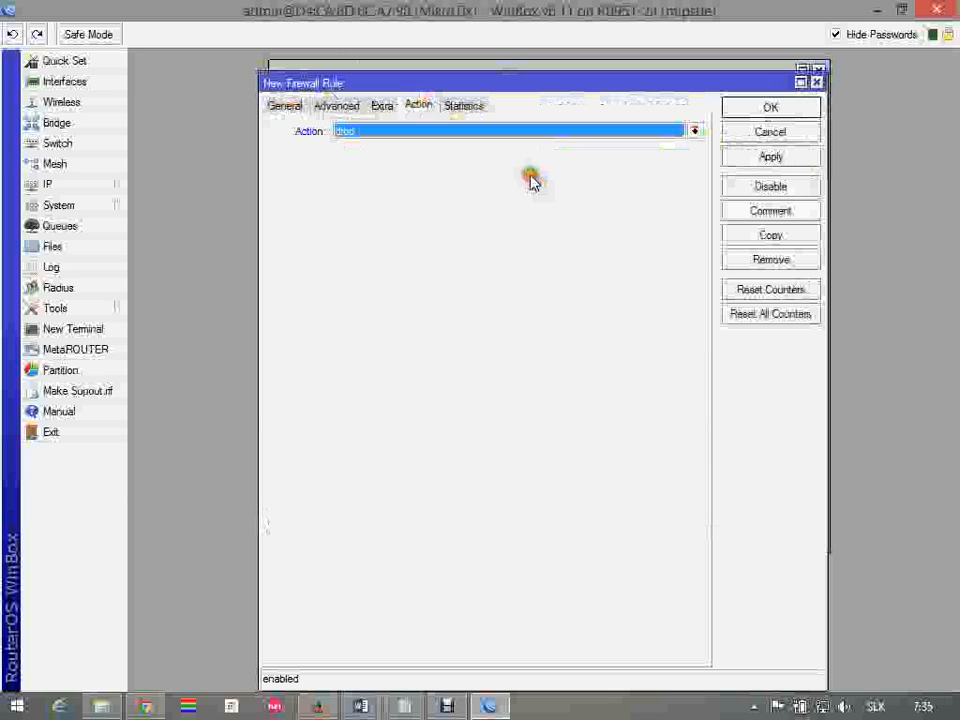
Review the Ethernet2 requirements in the Word assignment, and back in WinBox set the drop rule's In. Interface to ether2
{"action": "left_click", "coordinate": [283, 105]}
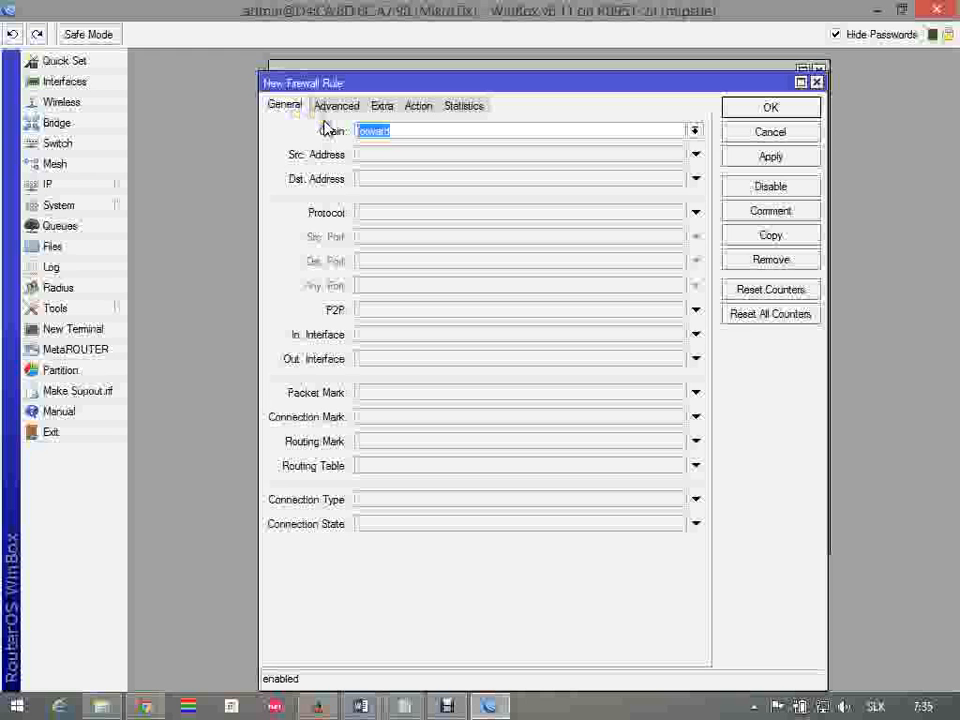
{"action": "left_click", "coordinate": [361, 706]}
{"action": "triple_click", "coordinate": [272, 410]}
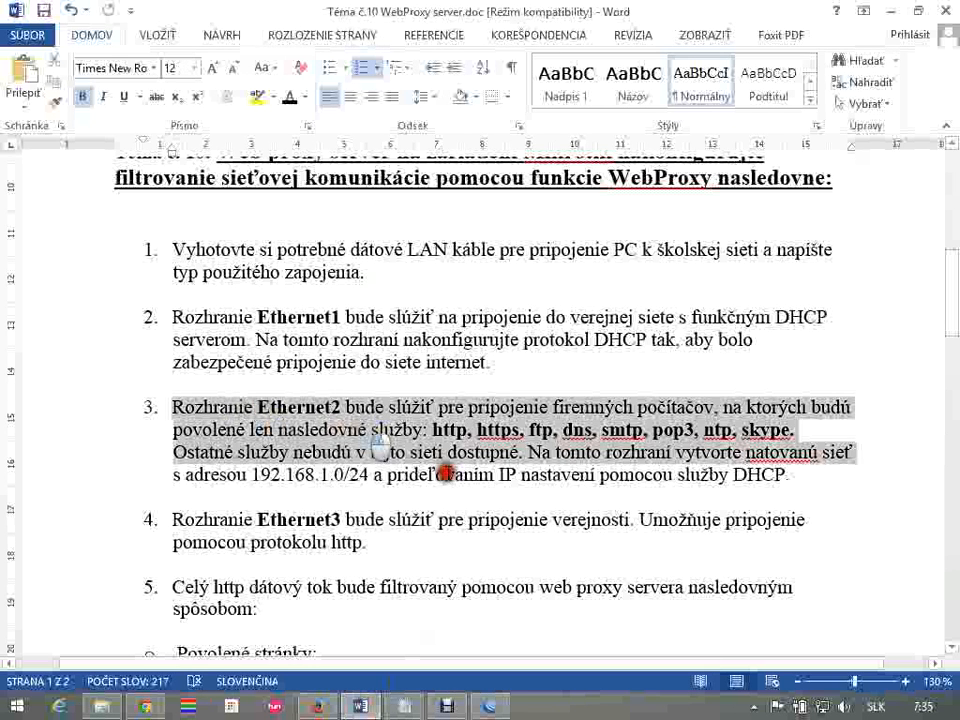
{"action": "left_click", "coordinate": [337, 427]}
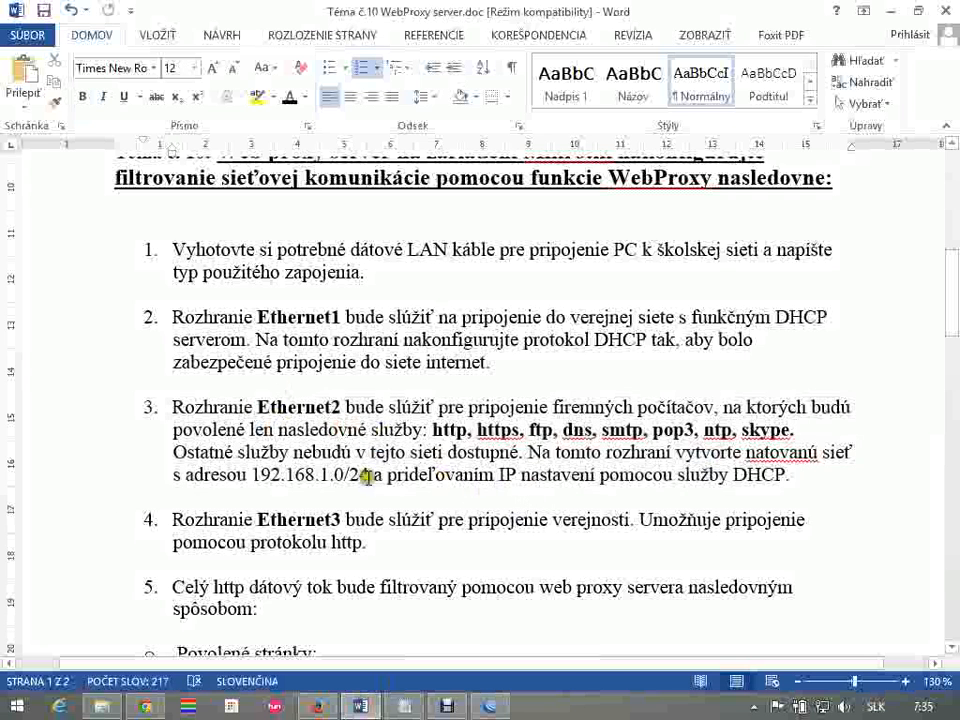
{"action": "left_click_drag", "start_coordinate": [186, 476], "coordinate": [396, 480]}
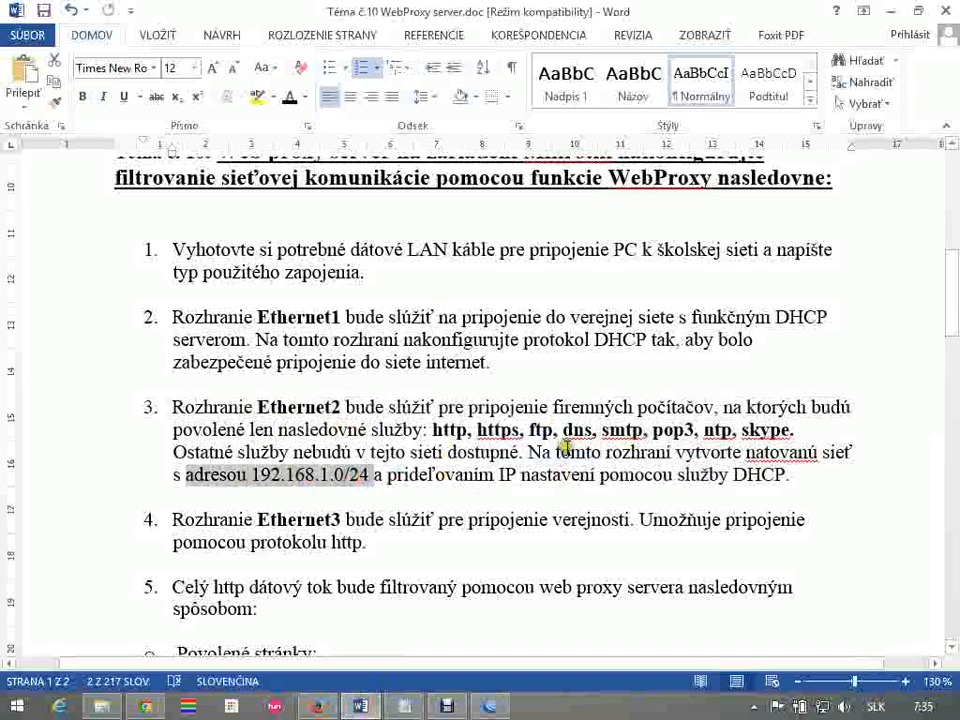
{"action": "key", "text": "alt+Tab"}
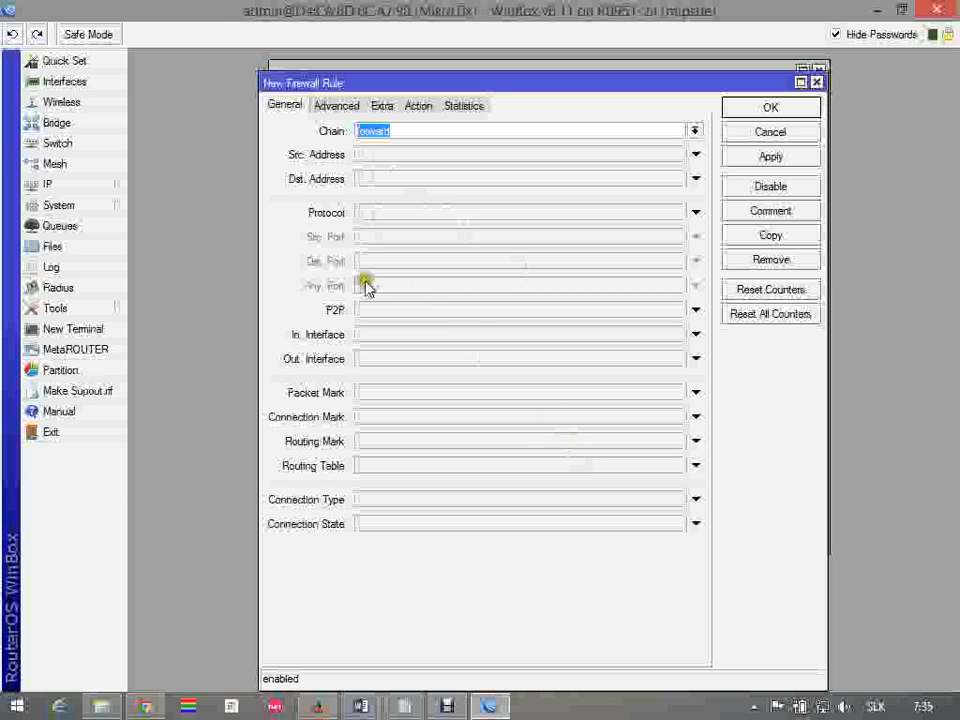
{"action": "left_click", "coordinate": [452, 336]}
{"action": "left_click", "coordinate": [677, 334]}
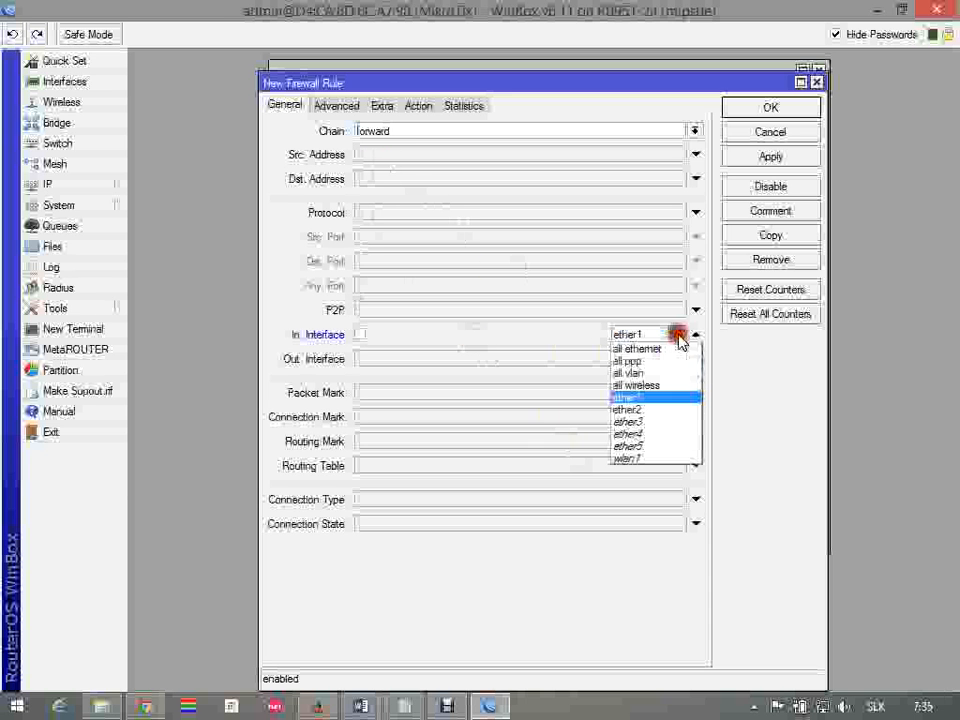
{"action": "left_click", "coordinate": [667, 413]}
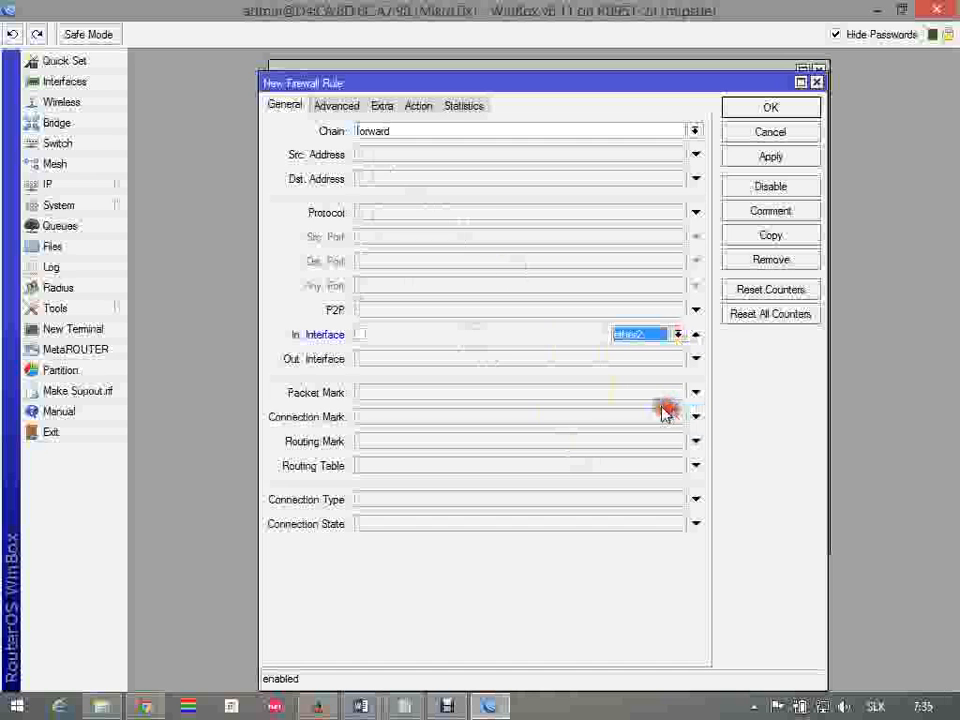
Check that the ether2 rule's action is drop, apply it, and save the rule
{"action": "left_click", "coordinate": [426, 107]}
{"action": "double_click", "coordinate": [444, 131]}
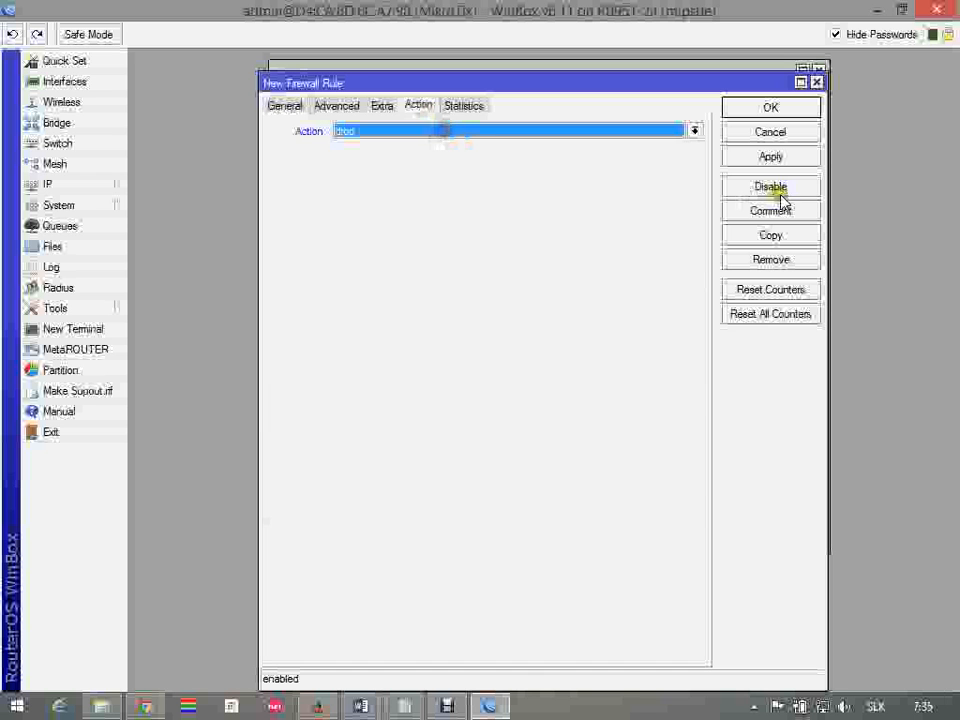
{"action": "left_click", "coordinate": [779, 157]}
{"action": "left_click", "coordinate": [784, 109]}
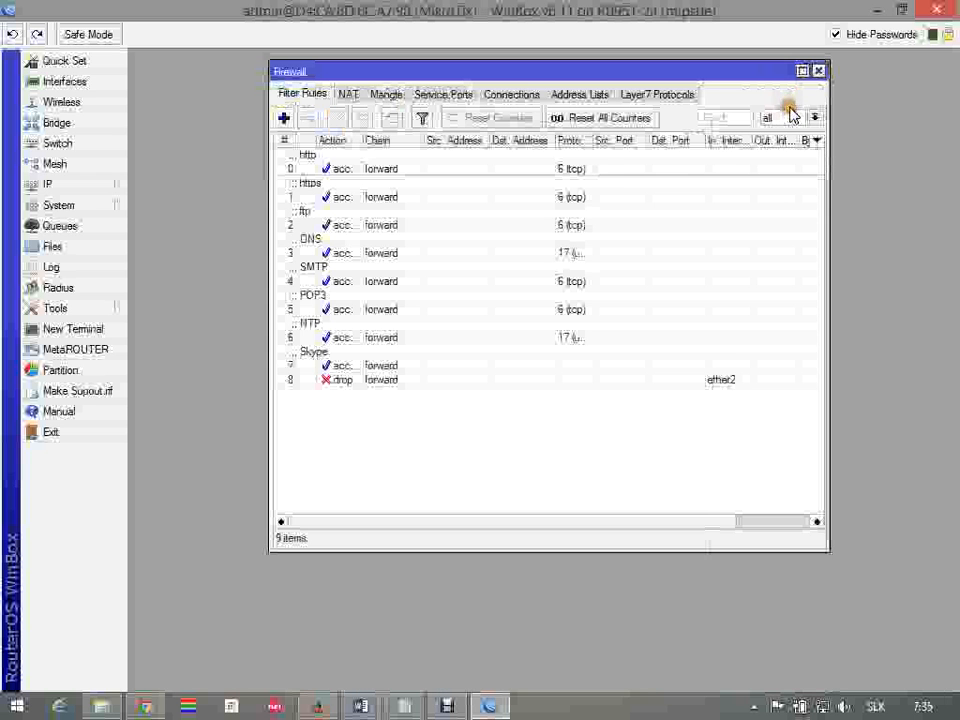
Open the http accept rule, set its In. Interface to ether2, and save the change
{"action": "left_click_drag", "start_coordinate": [385, 172], "coordinate": [386, 337]}
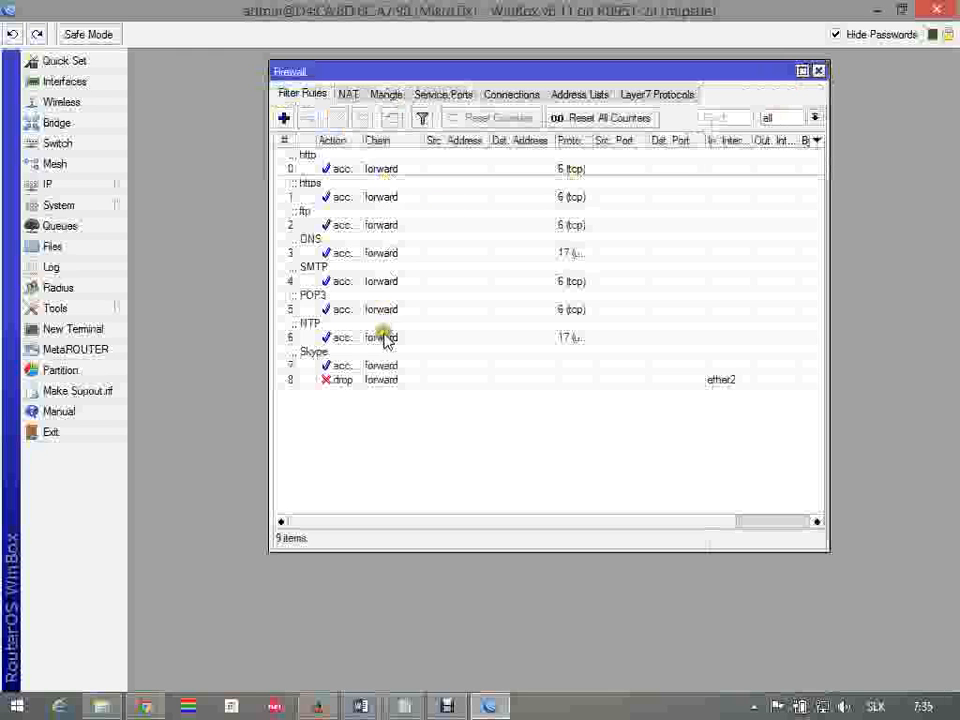
{"action": "double_click", "coordinate": [386, 171]}
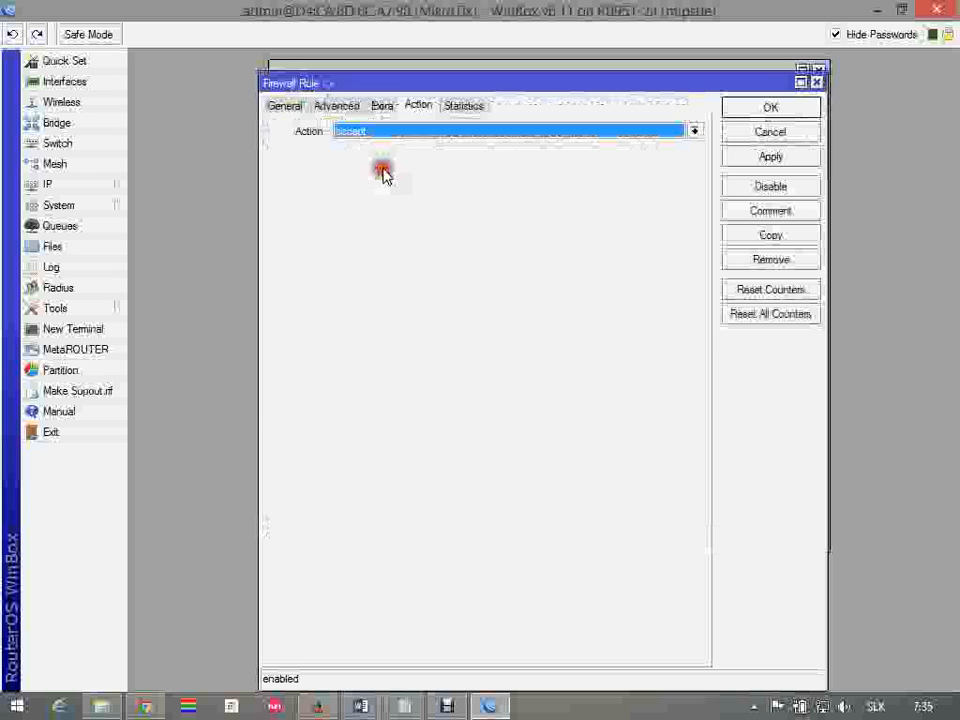
{"action": "left_click", "coordinate": [286, 106]}
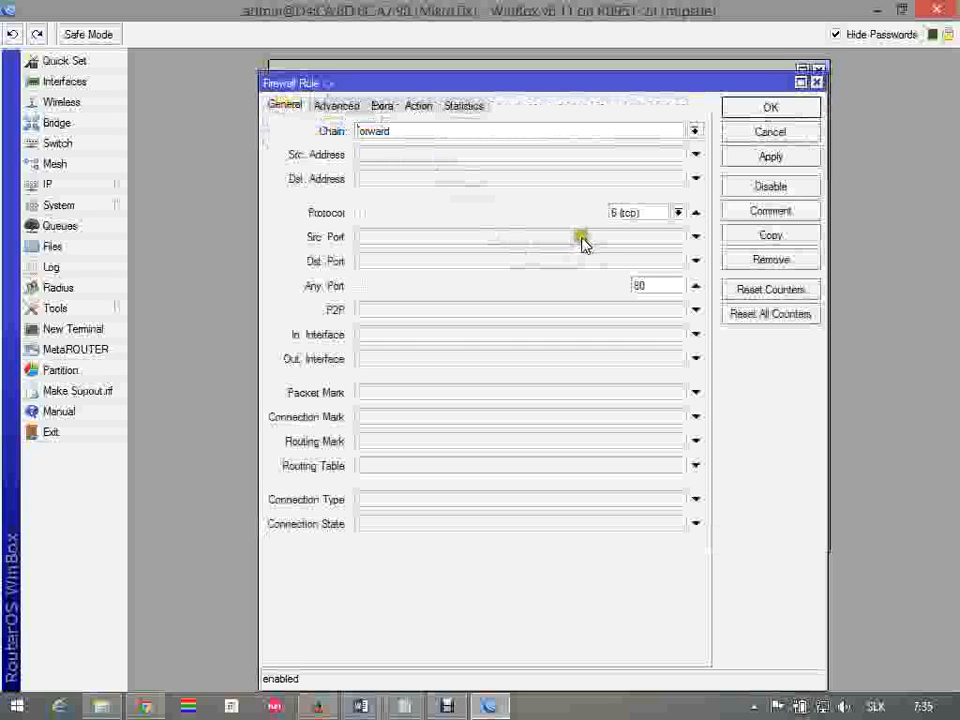
{"action": "left_click", "coordinate": [425, 340]}
{"action": "left_click", "coordinate": [679, 334]}
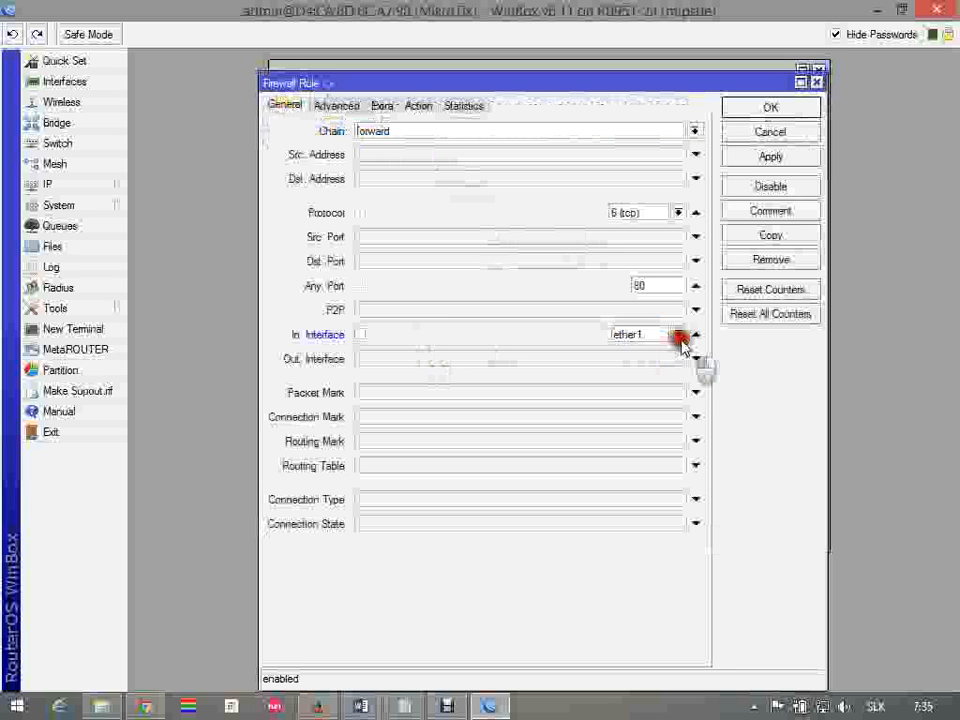
{"action": "left_click", "coordinate": [650, 411]}
{"action": "left_click", "coordinate": [742, 158]}
{"action": "left_click", "coordinate": [770, 107]}
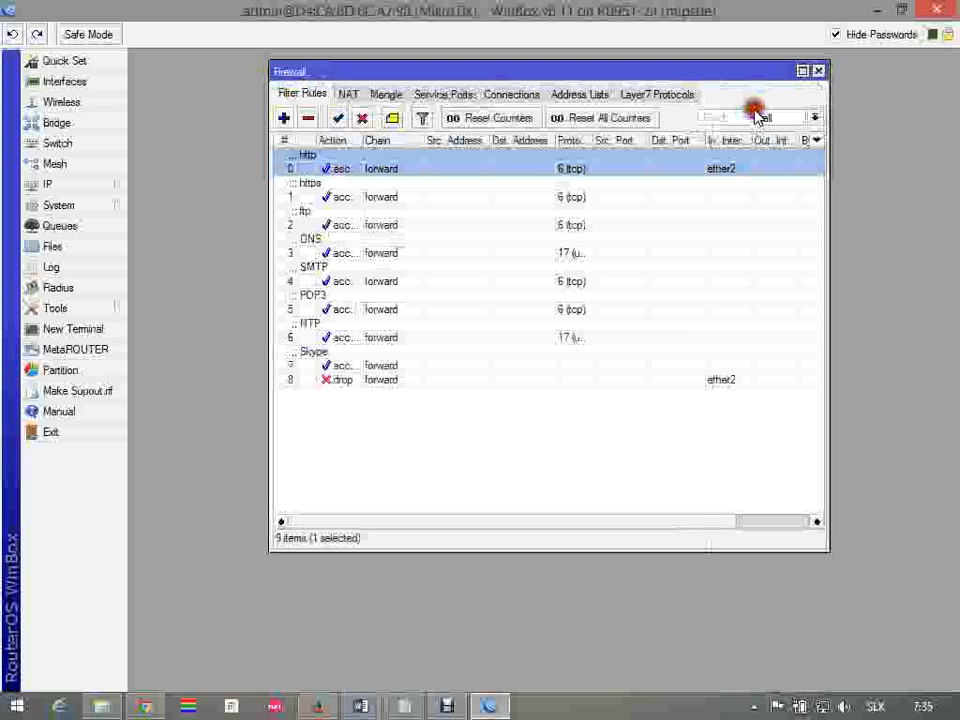
Limit the https accept rule to In. Interface ether2 and save it
{"action": "double_click", "coordinate": [461, 198]}
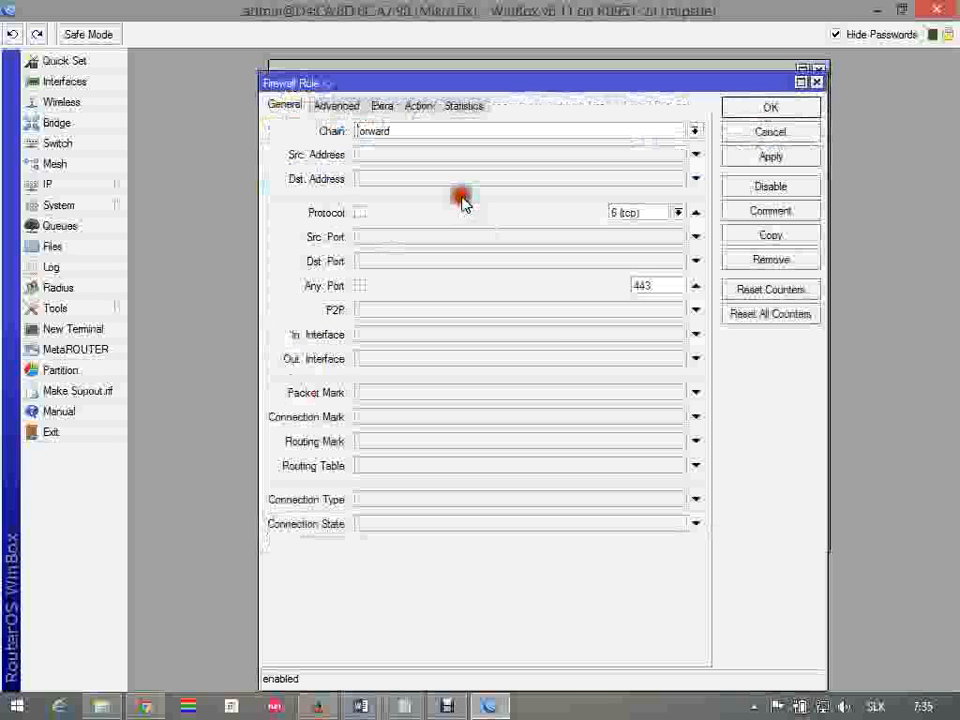
{"action": "left_click", "coordinate": [492, 336]}
{"action": "left_click", "coordinate": [680, 335]}
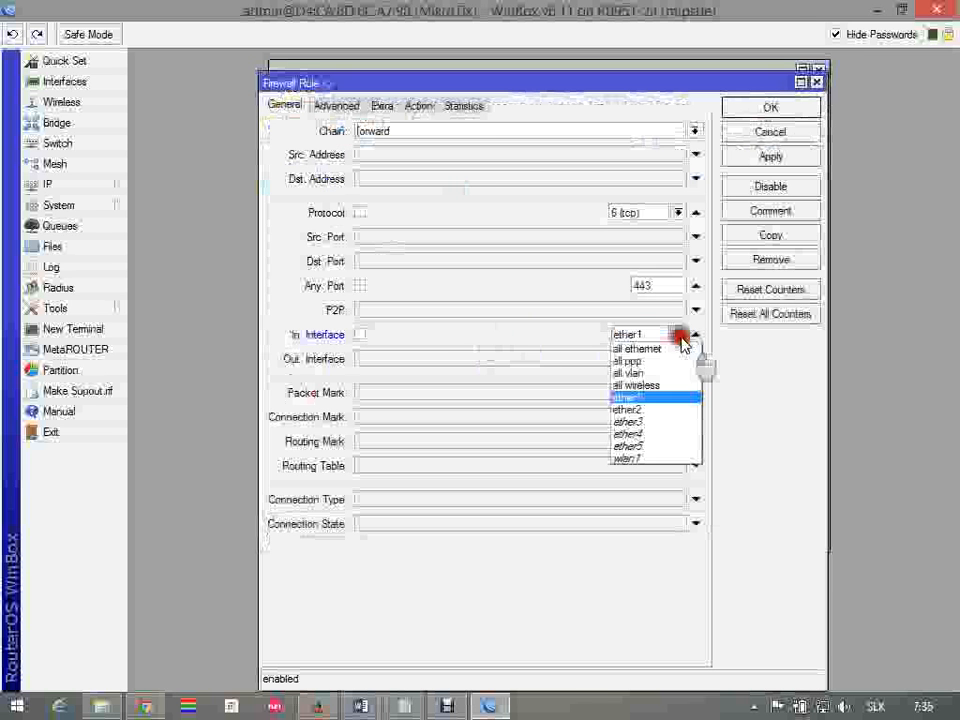
{"action": "left_click", "coordinate": [655, 418]}
{"action": "left_click", "coordinate": [767, 109]}
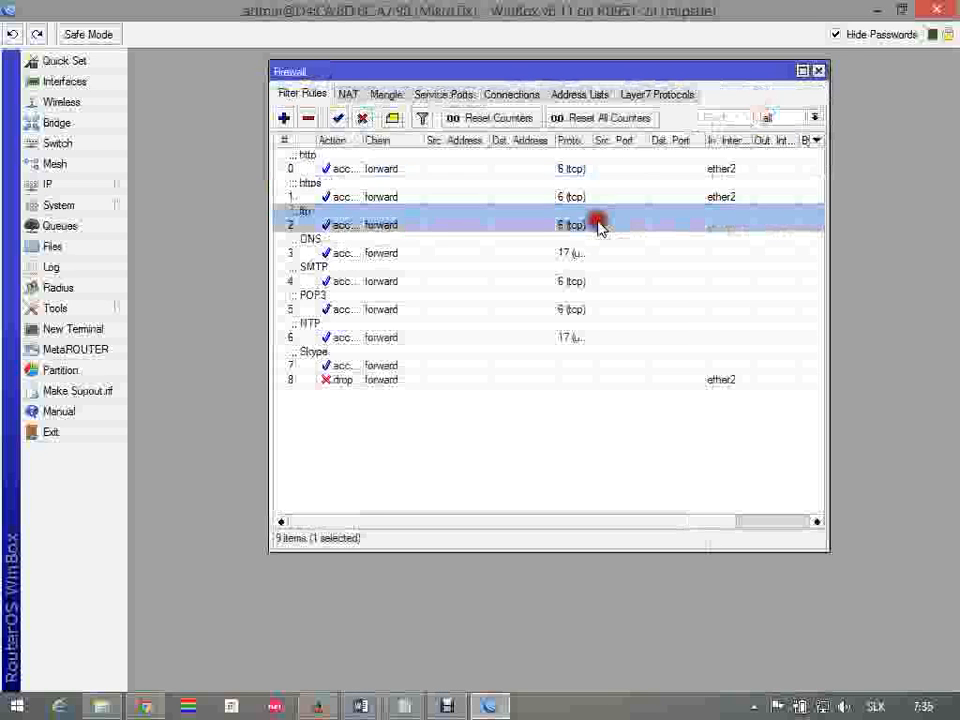
Open the ftp accept rule, set its In. Interface to ether2, and save the change
{"action": "double_click", "coordinate": [598, 225]}
{"action": "left_click", "coordinate": [652, 334]}
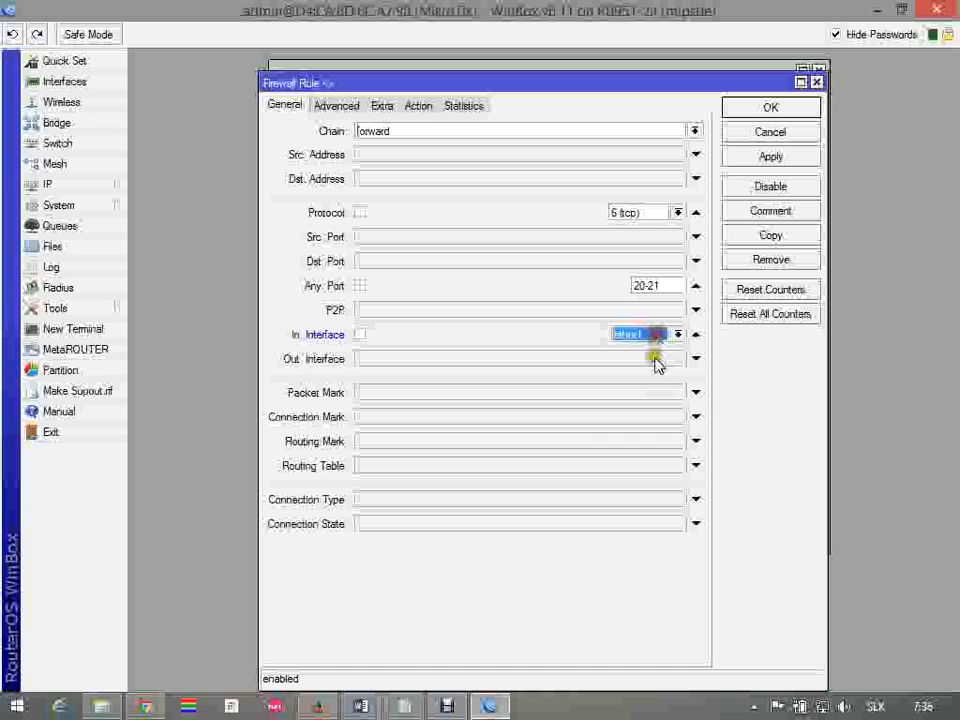
{"action": "left_click", "coordinate": [677, 334]}
{"action": "left_click", "coordinate": [659, 401]}
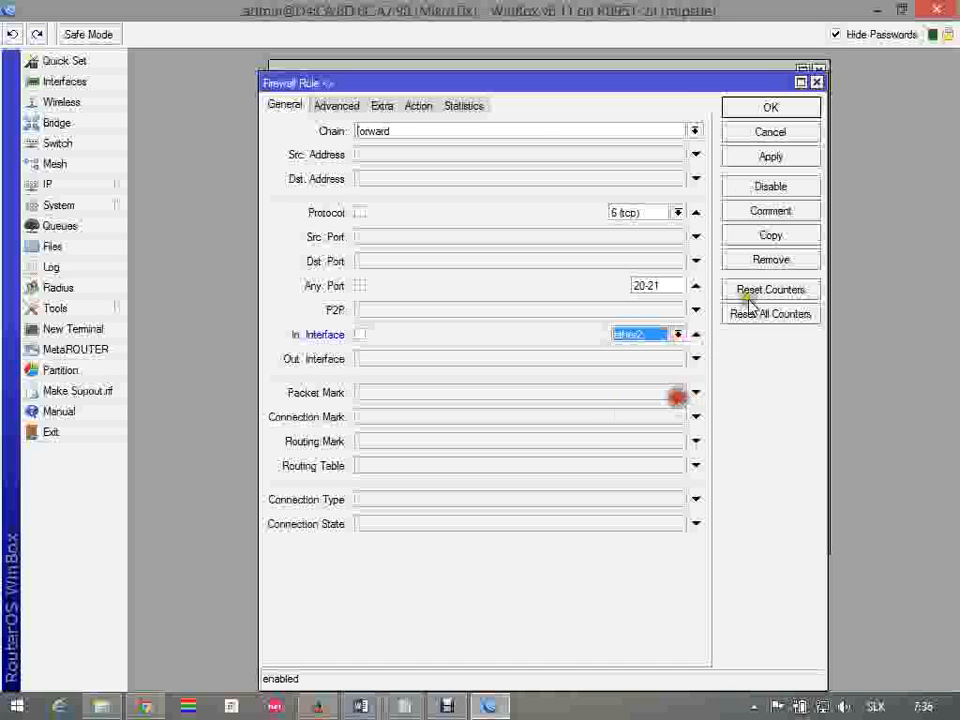
{"action": "left_click", "coordinate": [770, 109]}
Restrict the DNS accept rule to In. Interface ether2 and save it
{"action": "left_click", "coordinate": [685, 253]}
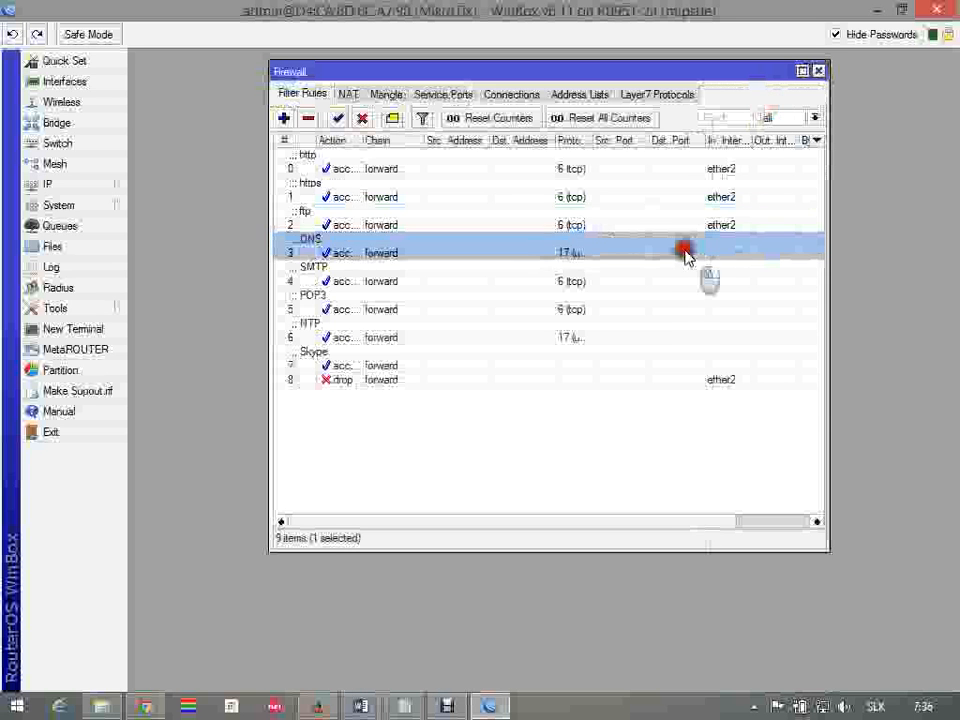
{"action": "double_click", "coordinate": [685, 253]}
{"action": "left_click", "coordinate": [695, 334]}
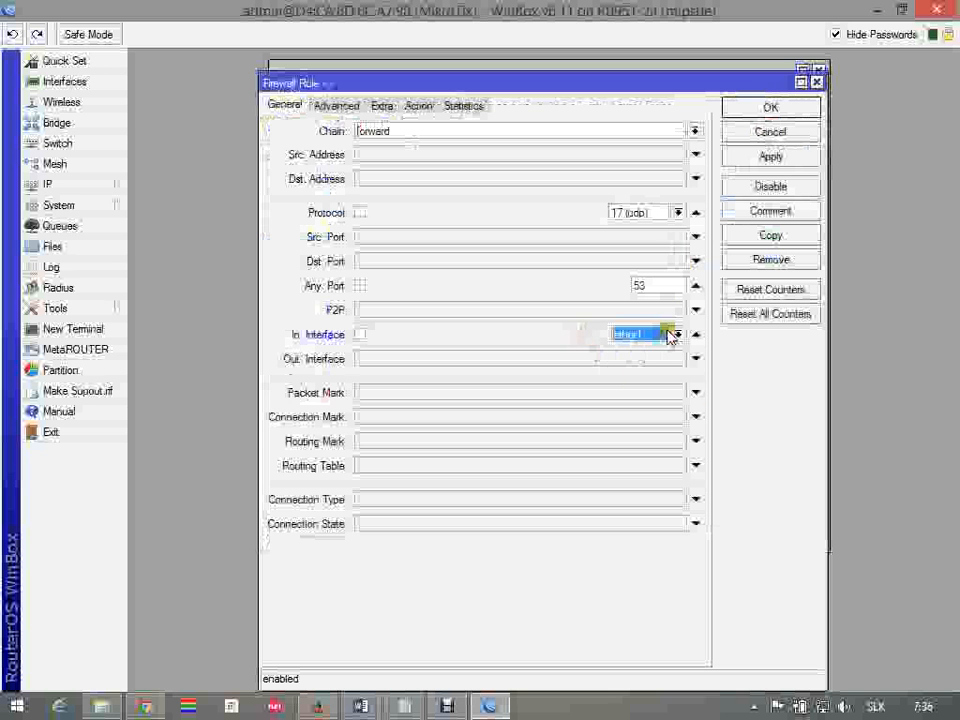
{"action": "left_click", "coordinate": [677, 334]}
{"action": "left_click", "coordinate": [648, 411]}
{"action": "left_click", "coordinate": [752, 107]}
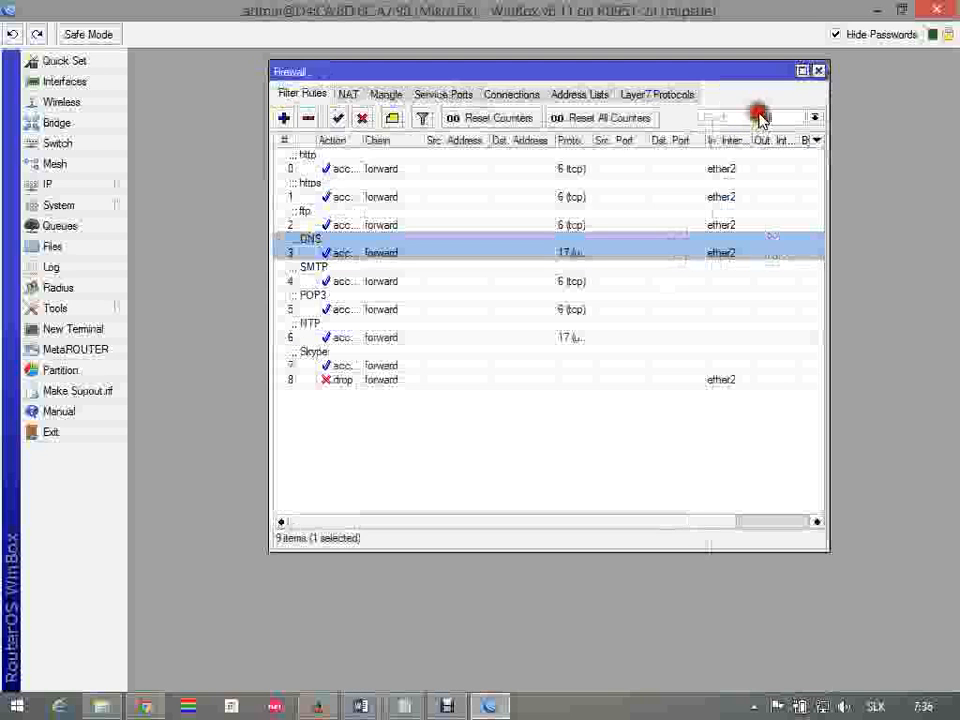
Edit the SMTP accept rule so its In. Interface is ether2, and save the rule
{"action": "double_click", "coordinate": [660, 282]}
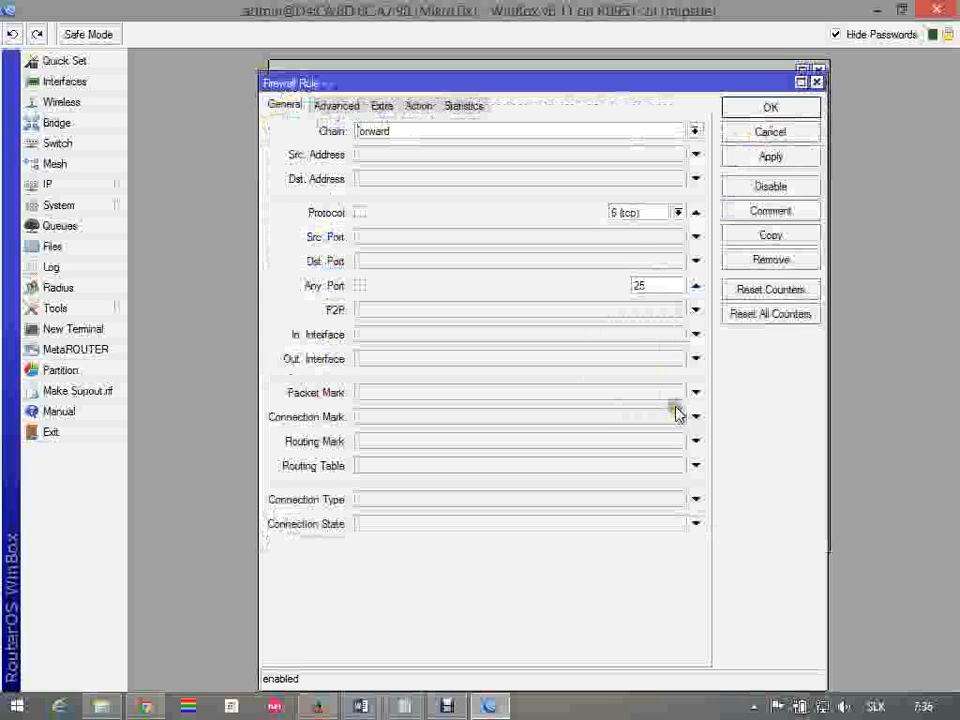
{"action": "left_click", "coordinate": [682, 337]}
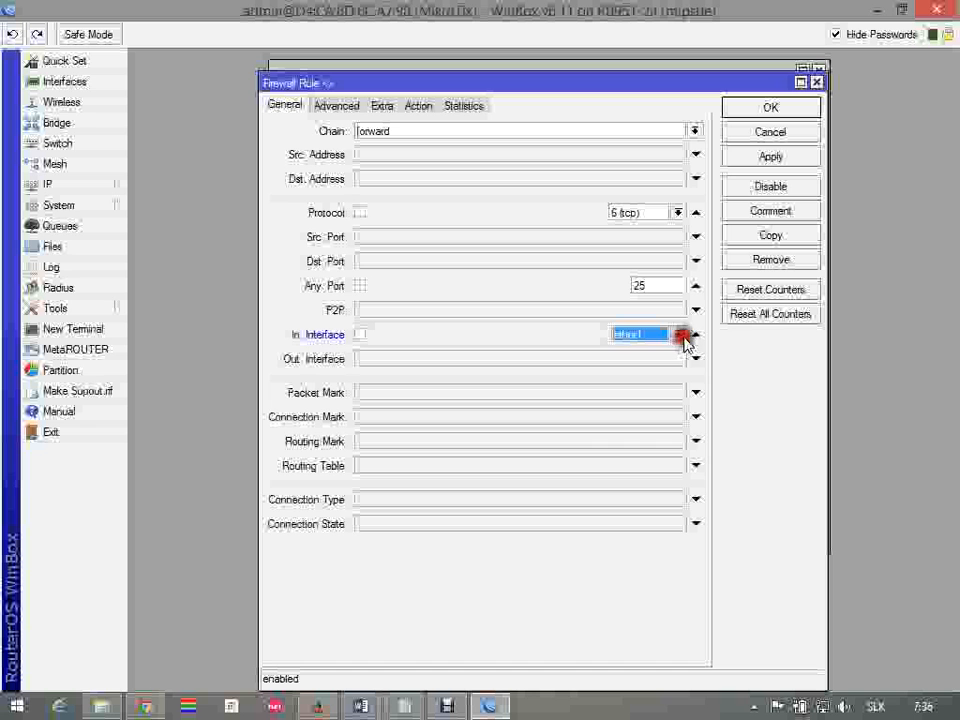
{"action": "left_click", "coordinate": [679, 340]}
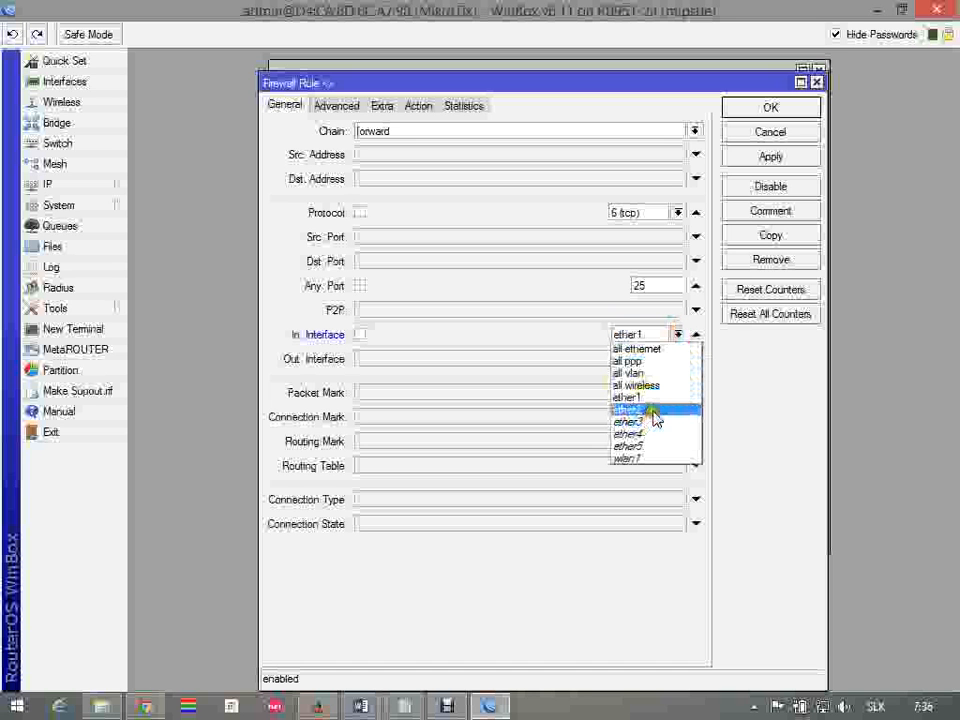
{"action": "left_click", "coordinate": [652, 410]}
{"action": "left_click", "coordinate": [772, 108]}
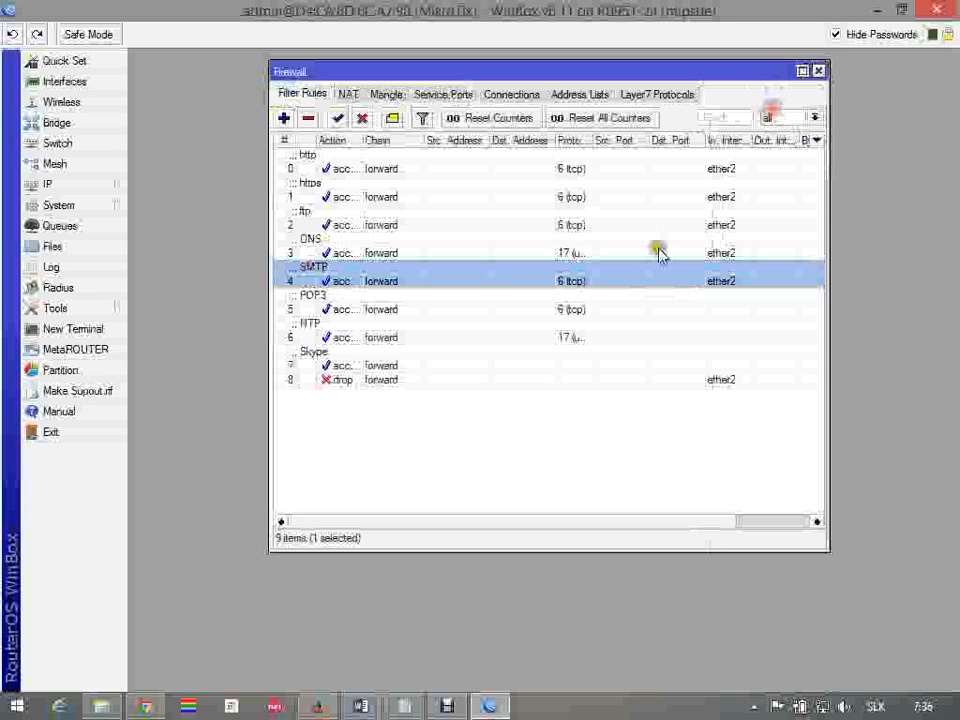
Set the POP3 accept rule's In. Interface to ether2 and save the rule
{"action": "double_click", "coordinate": [645, 305]}
{"action": "left_click", "coordinate": [660, 336]}
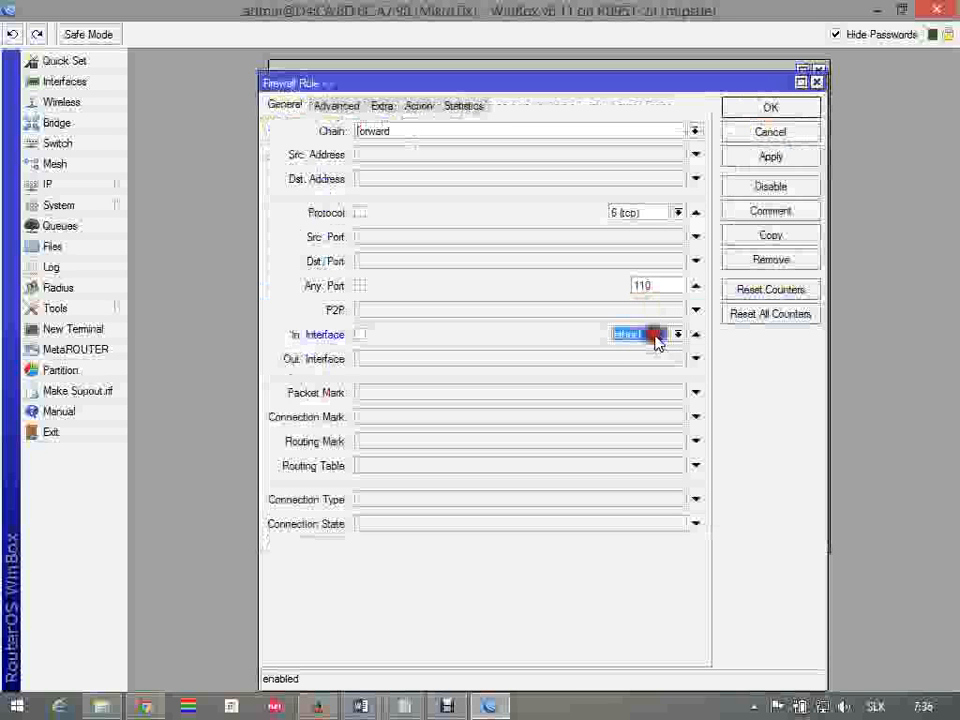
{"action": "left_click", "coordinate": [678, 334]}
{"action": "left_click", "coordinate": [664, 410]}
{"action": "left_click", "coordinate": [778, 110]}
Limit the NTP accept rule to In. Interface ether2 and save the change
{"action": "double_click", "coordinate": [680, 339]}
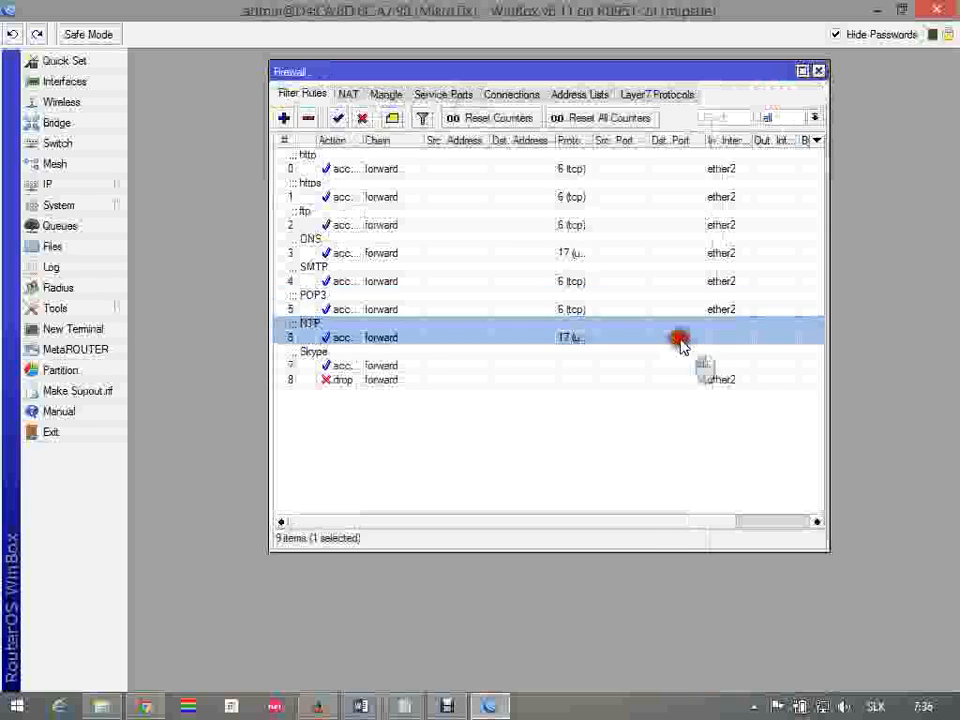
{"action": "left_click", "coordinate": [662, 335]}
{"action": "left_click", "coordinate": [678, 334]}
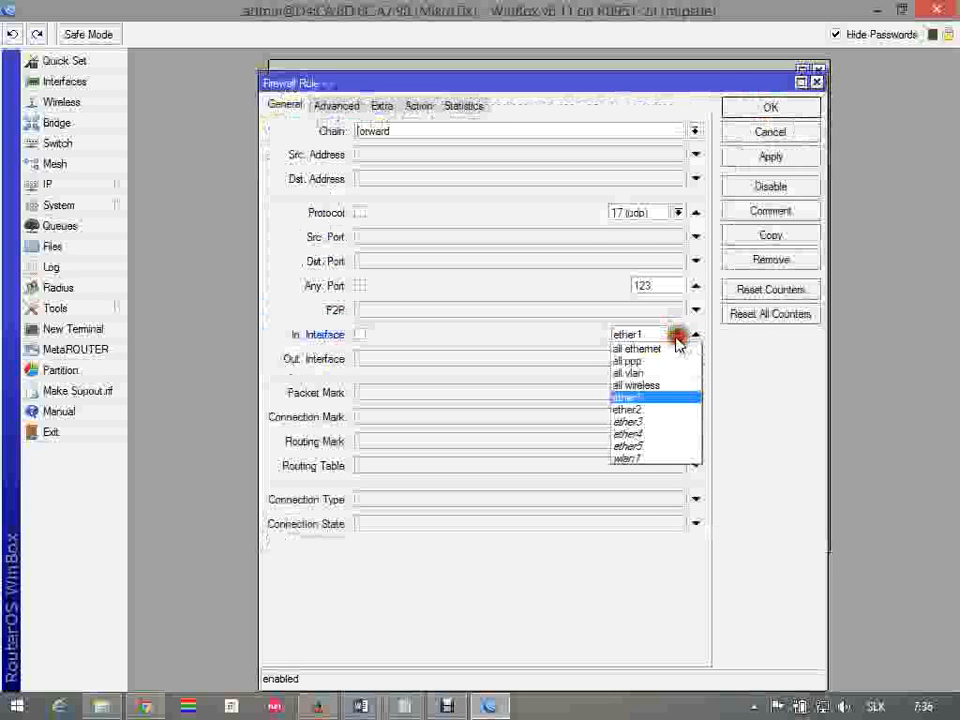
{"action": "left_click", "coordinate": [662, 409]}
{"action": "left_click", "coordinate": [770, 108]}
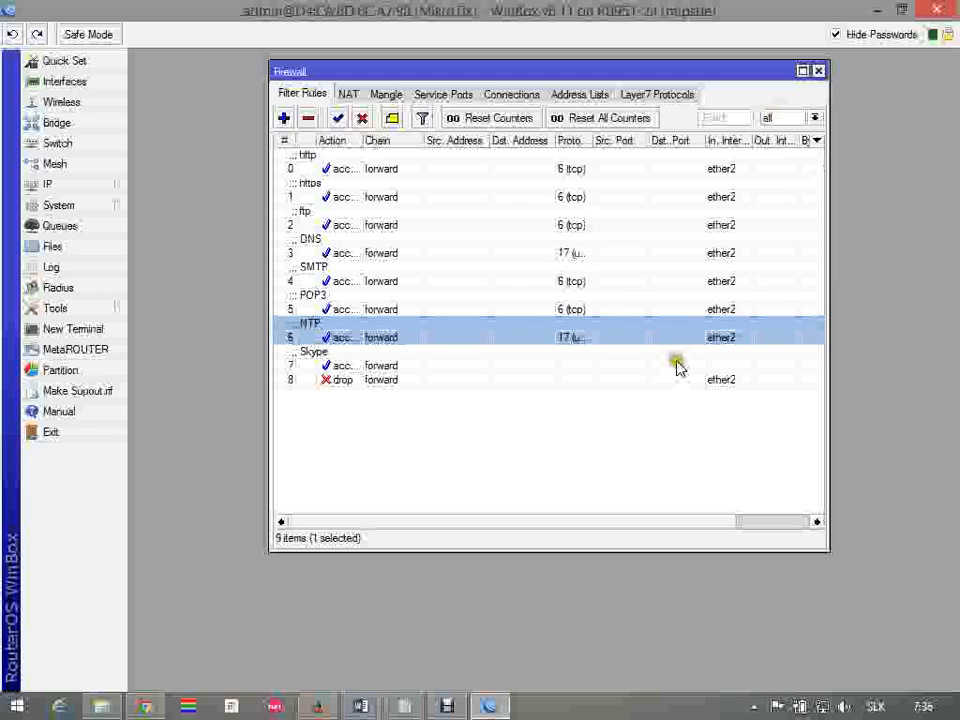
Set the Skype accept rule's In. Interface to ether2, save it, and close the Firewall window
{"action": "double_click", "coordinate": [677, 366]}
{"action": "left_click", "coordinate": [682, 339]}
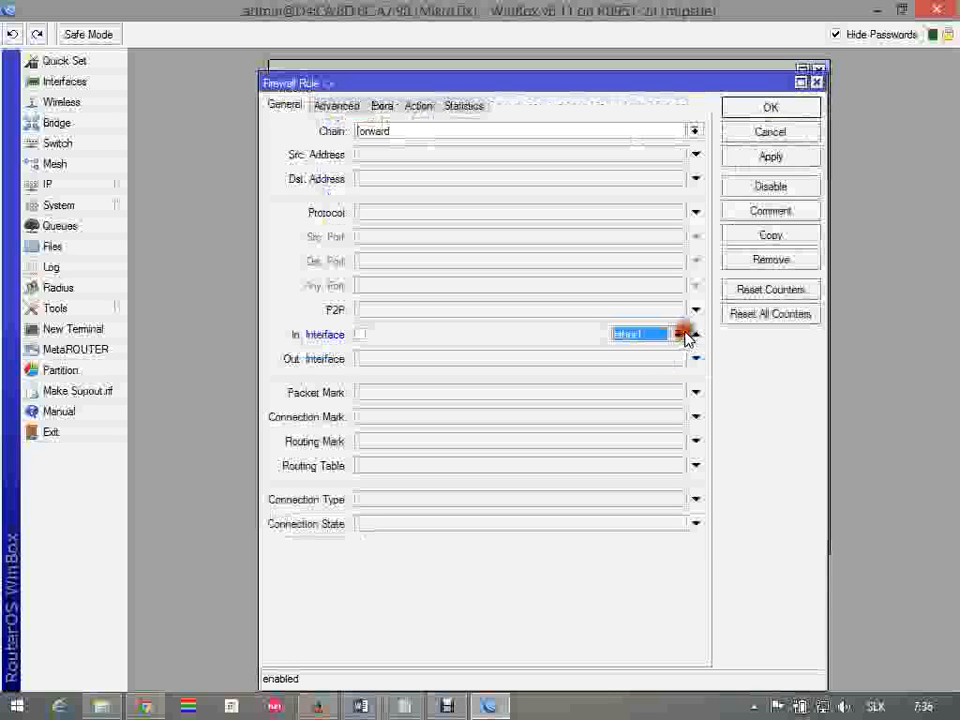
{"action": "left_click", "coordinate": [678, 334]}
{"action": "left_click", "coordinate": [646, 411]}
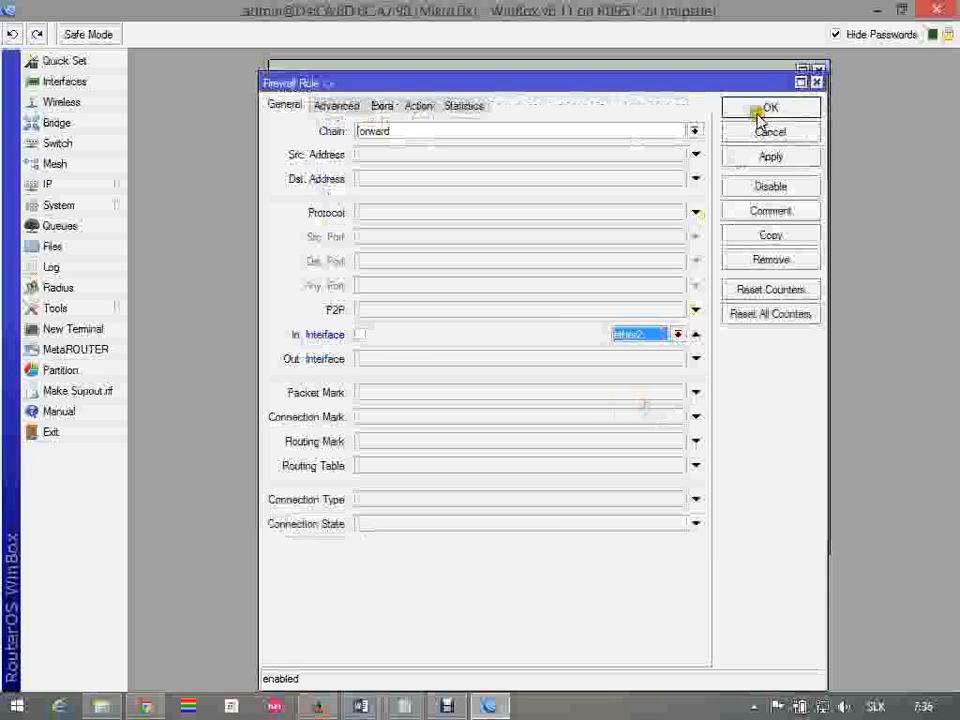
{"action": "left_click", "coordinate": [764, 112]}
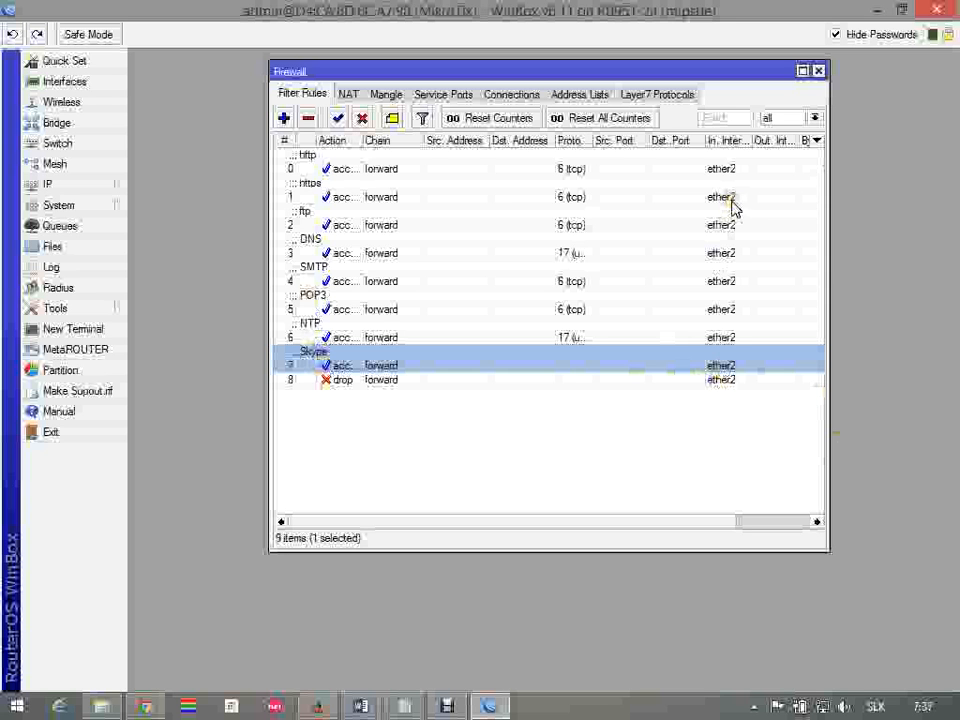
{"action": "left_click", "coordinate": [818, 70]}
Switch to the Word assignment and review the Ethernet2 requirements in item 3 and the Ethernet3 public-access requirements in item 4
{"action": "left_click", "coordinate": [361, 706]}
{"action": "left_click_drag", "start_coordinate": [183, 475], "coordinate": [375, 475]}
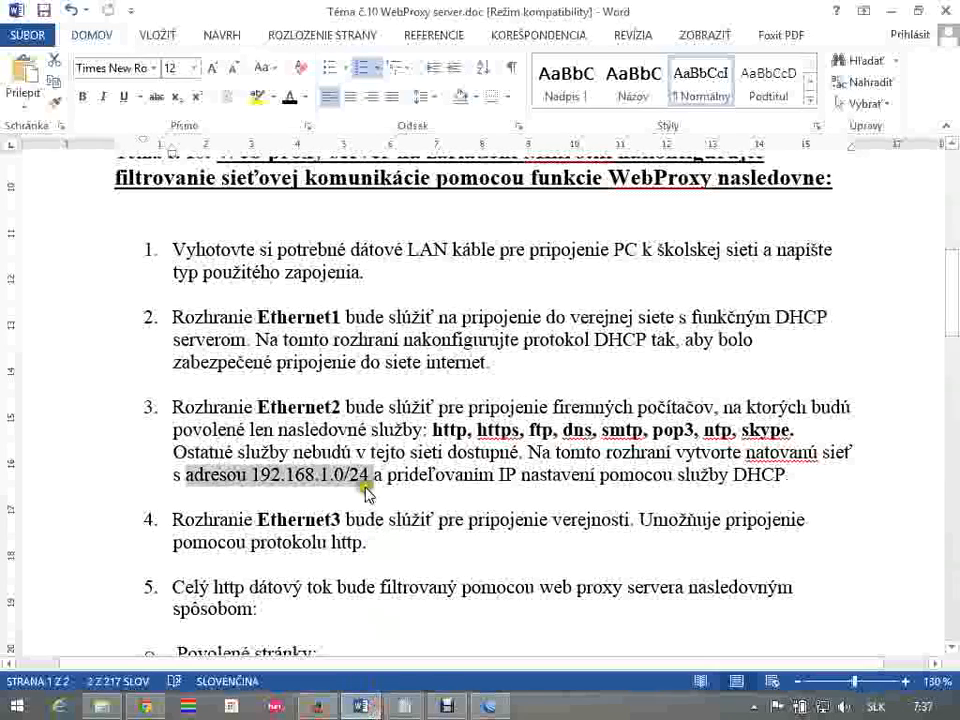
{"action": "left_click_drag", "start_coordinate": [188, 404], "coordinate": [790, 513]}
{"action": "scroll", "coordinate": [789, 510], "scroll_direction": "down", "scroll_amount": 3}
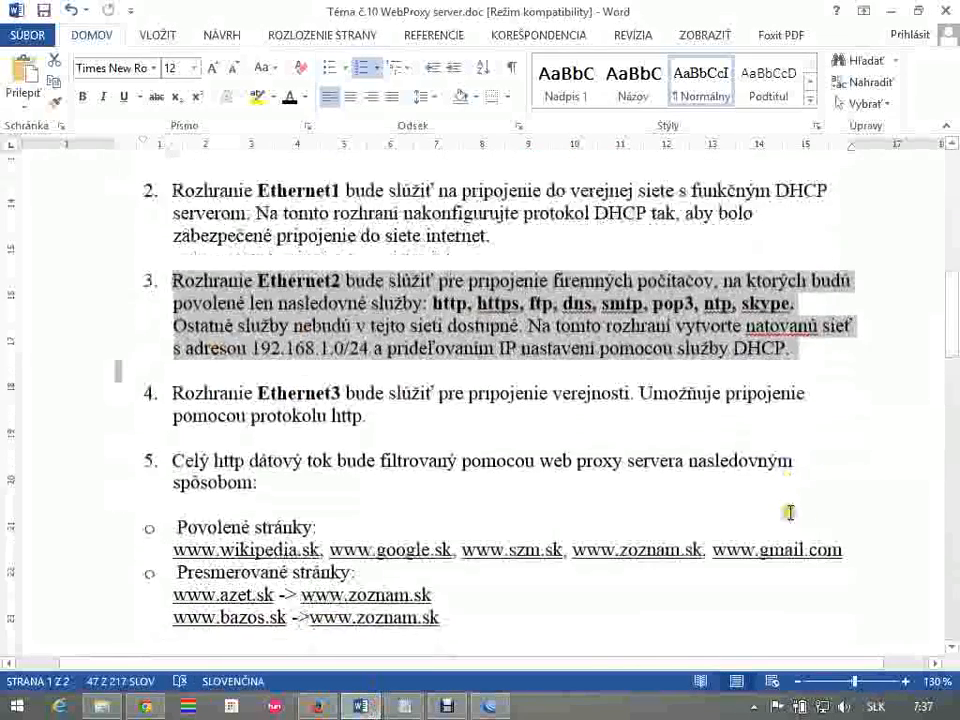
{"action": "left_click_drag", "start_coordinate": [388, 373], "coordinate": [180, 343]}
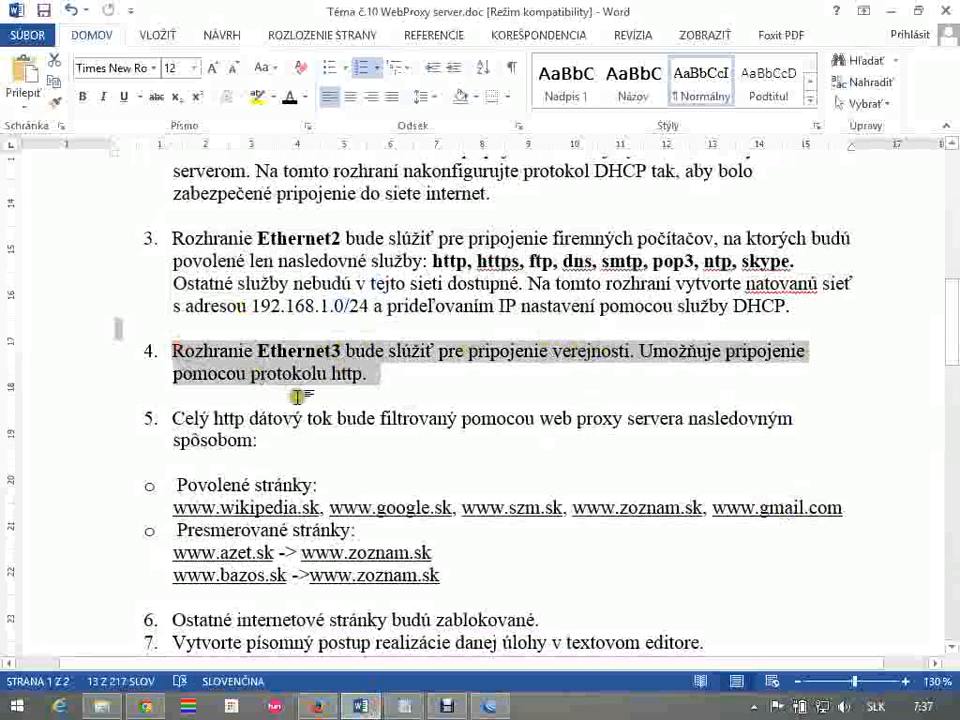
{"action": "left_click", "coordinate": [391, 386]}
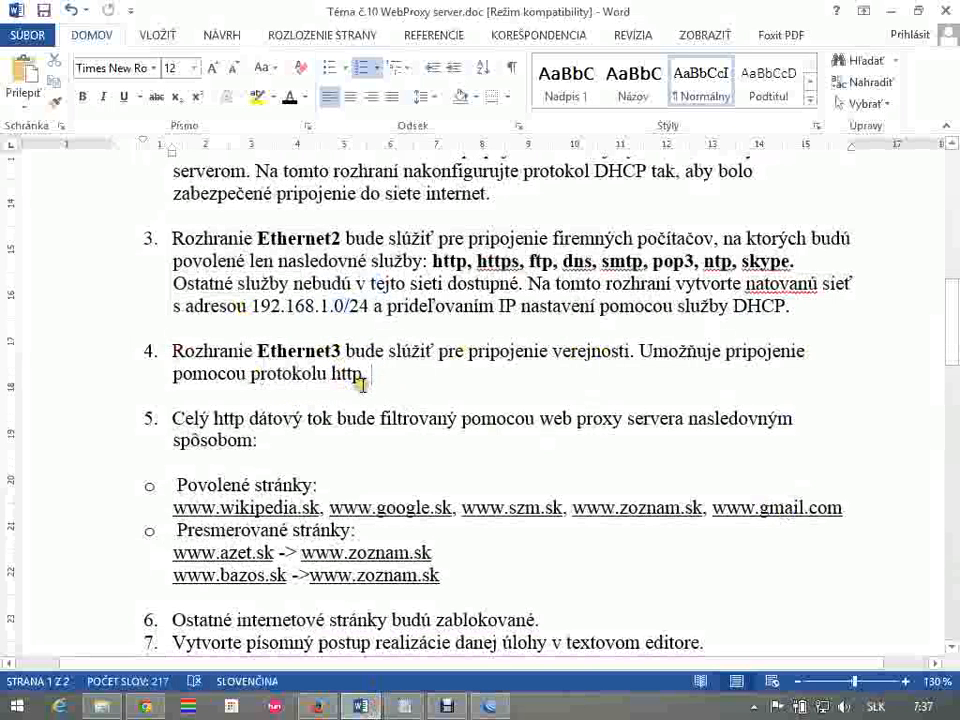
{"action": "key", "text": "alt+Tab"}
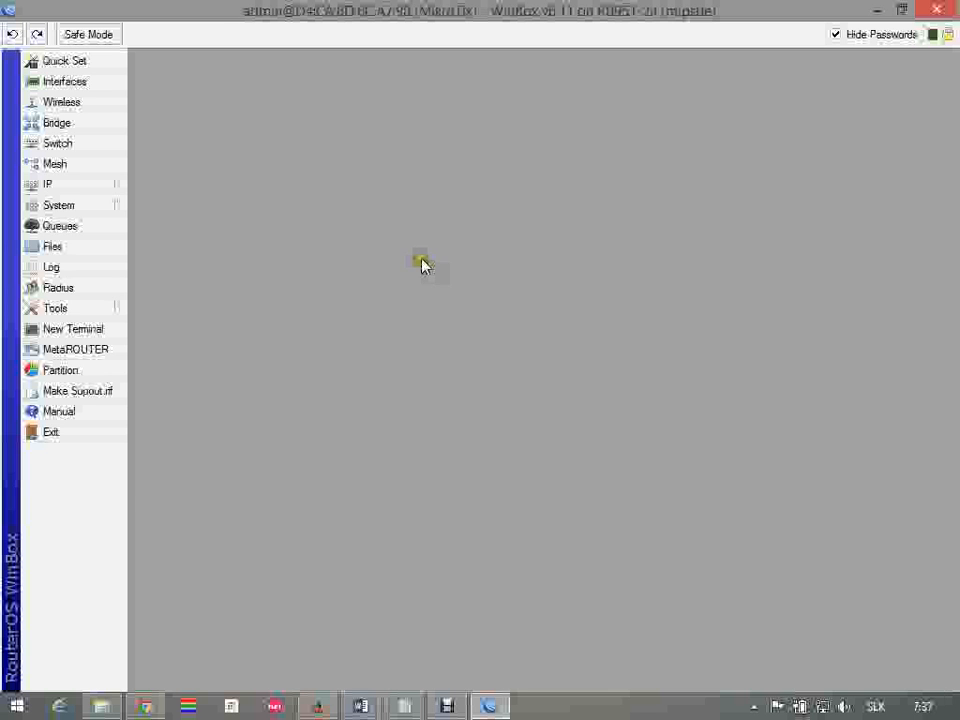
{"action": "key", "text": "alt+Tab"}
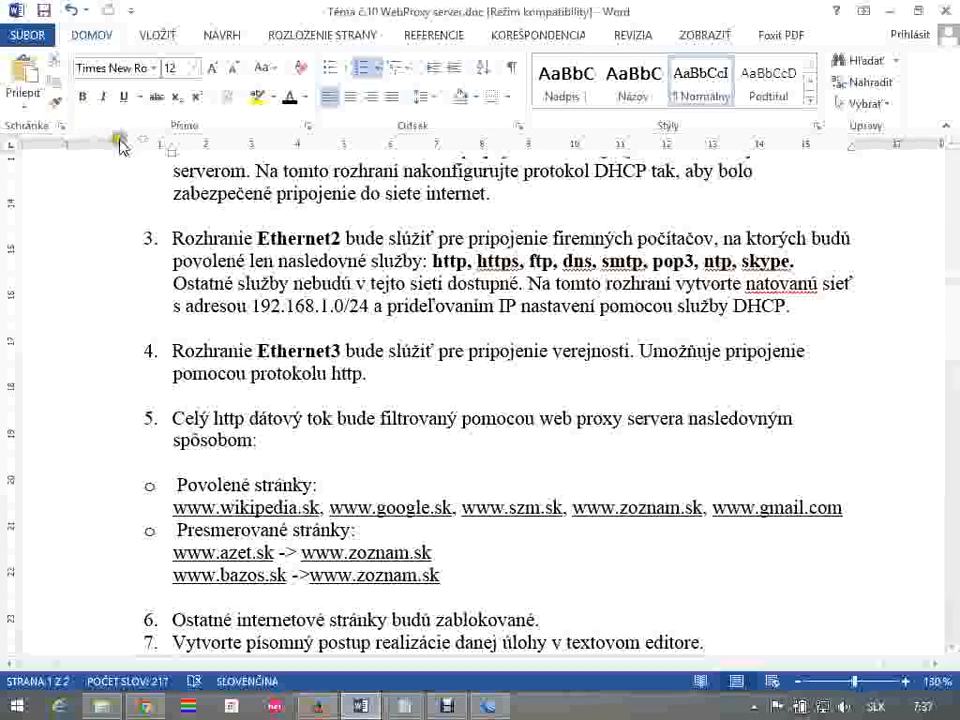
{"action": "left_click_drag", "start_coordinate": [306, 238], "coordinate": [454, 332]}
{"action": "left_click_drag", "start_coordinate": [306, 351], "coordinate": [372, 367]}
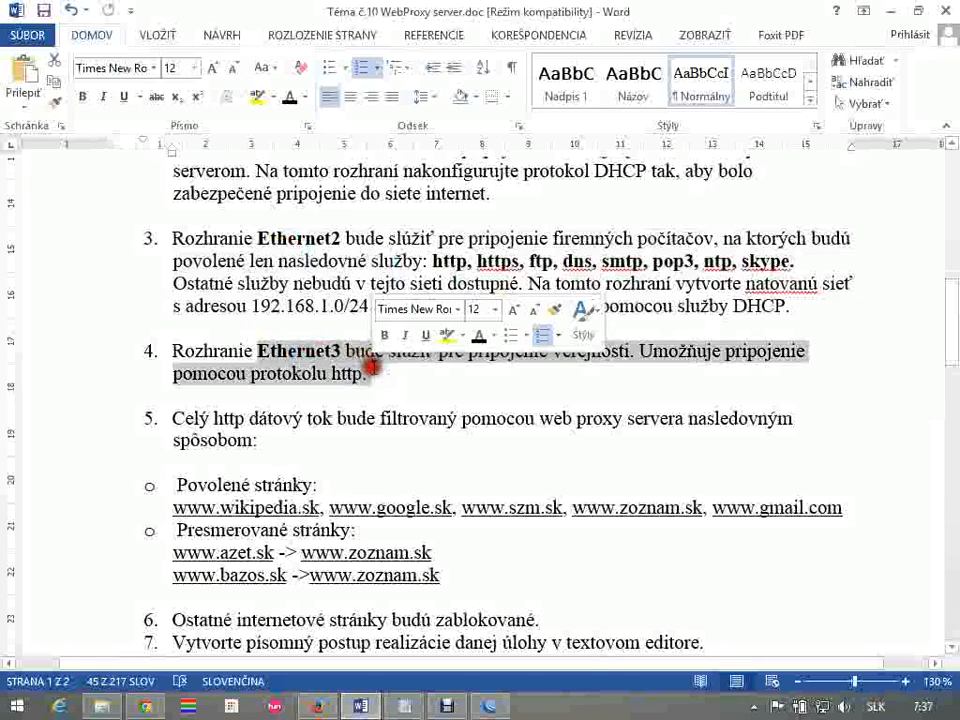
{"action": "left_click", "coordinate": [366, 371]}
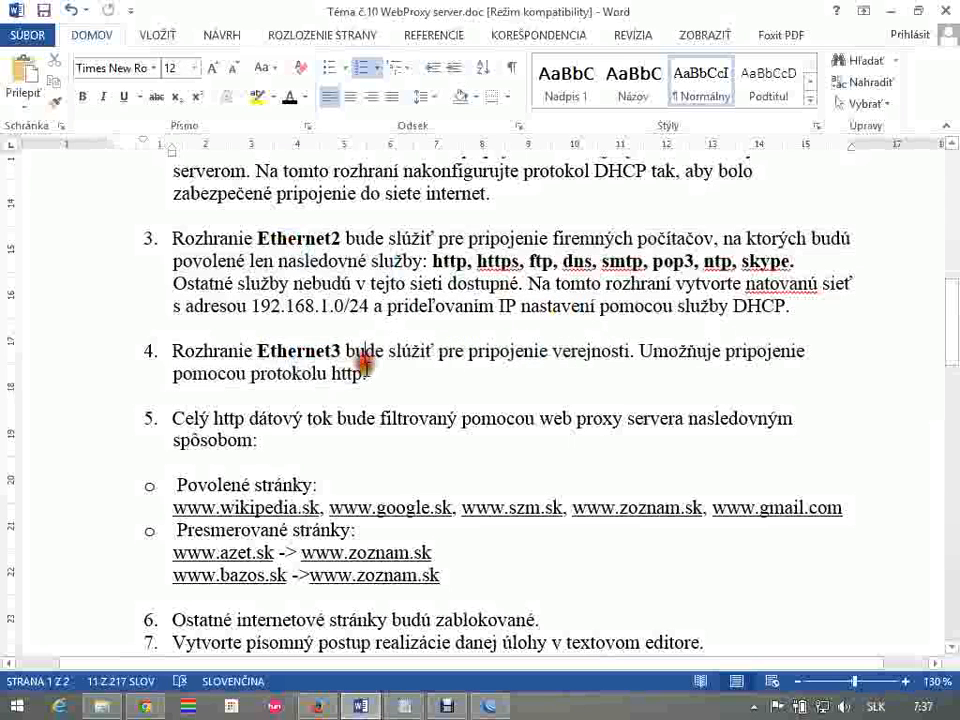
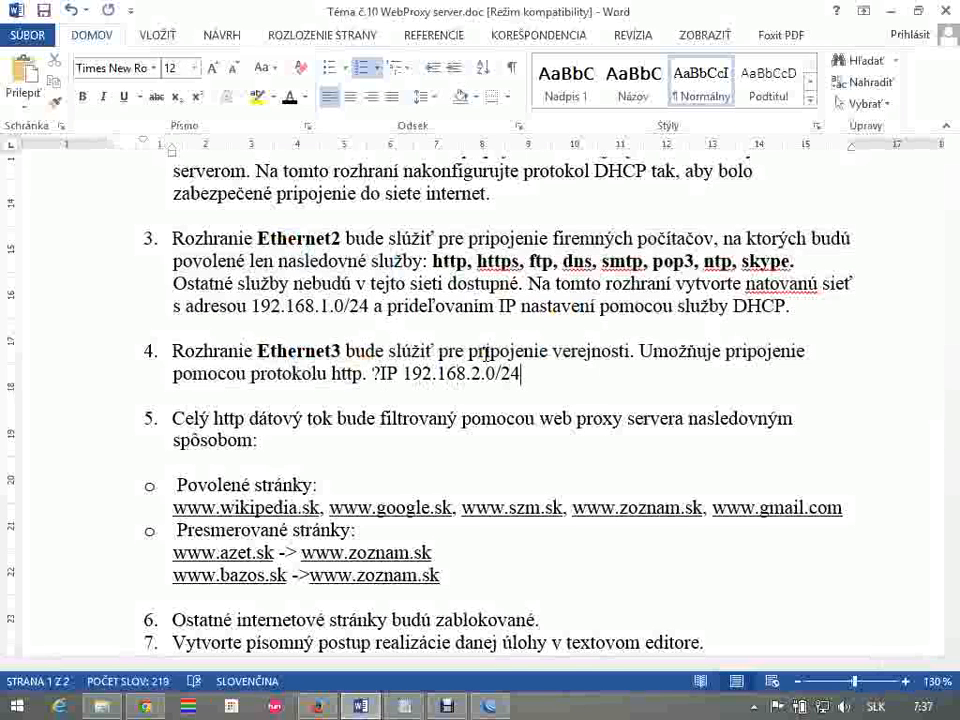
Color the word http in item 4 of the assignment dark red
{"action": "left_click_drag", "start_coordinate": [412, 373], "coordinate": [536, 392]}
{"action": "left_click_drag", "start_coordinate": [333, 373], "coordinate": [358, 373]}
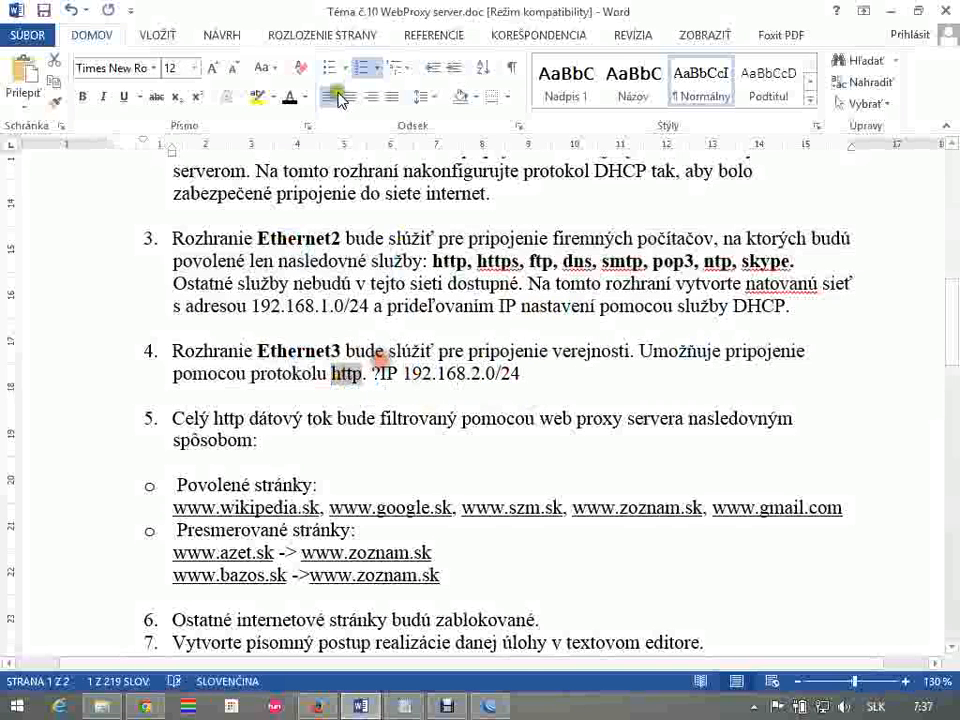
{"action": "left_click", "coordinate": [300, 97]}
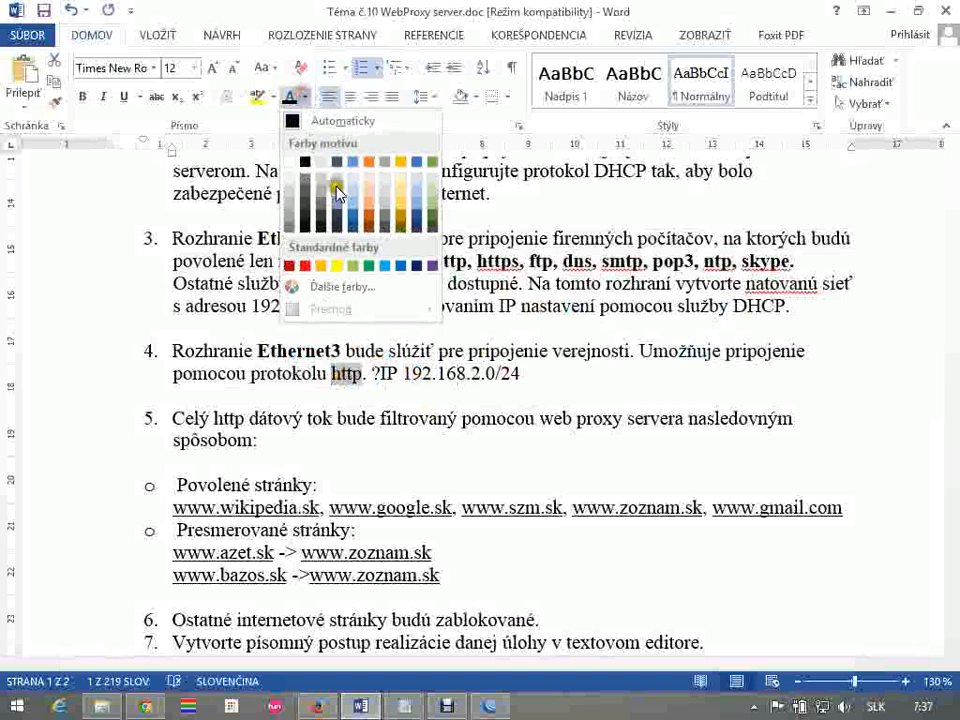
{"action": "left_click", "coordinate": [292, 266]}
{"action": "mouse_move", "coordinate": [346, 388]}
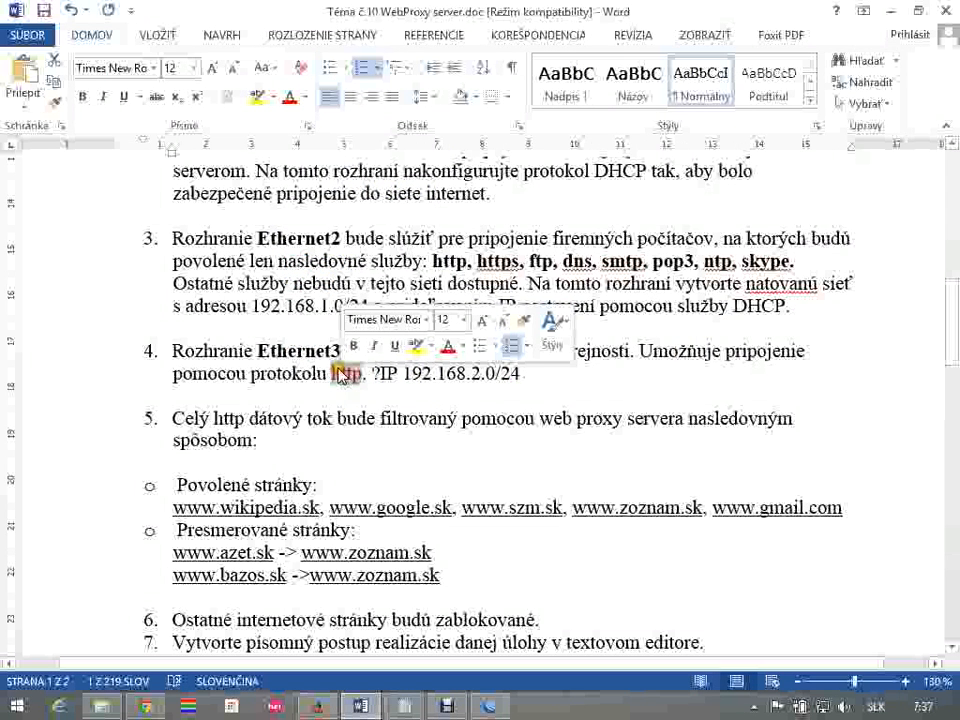
Switch to WinBox, add the IP address 192.168.2.1/24 on interface ether3, and close the Address List
{"action": "key", "text": "alt+Tab"}
{"action": "left_click", "coordinate": [120, 190]}
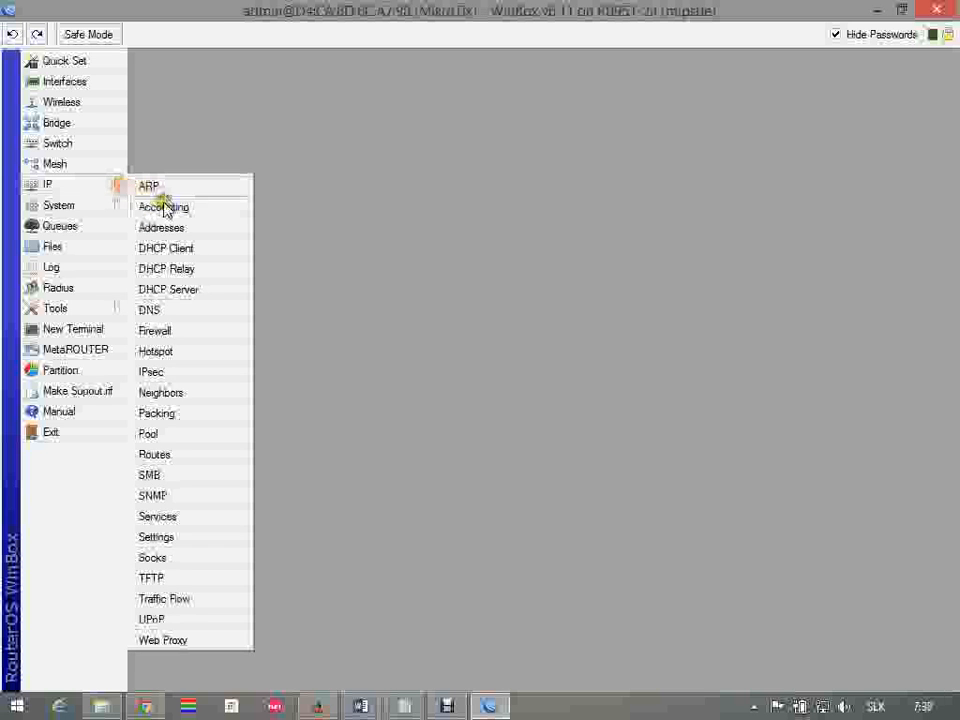
{"action": "left_click", "coordinate": [178, 230]}
{"action": "left_click", "coordinate": [268, 136]}
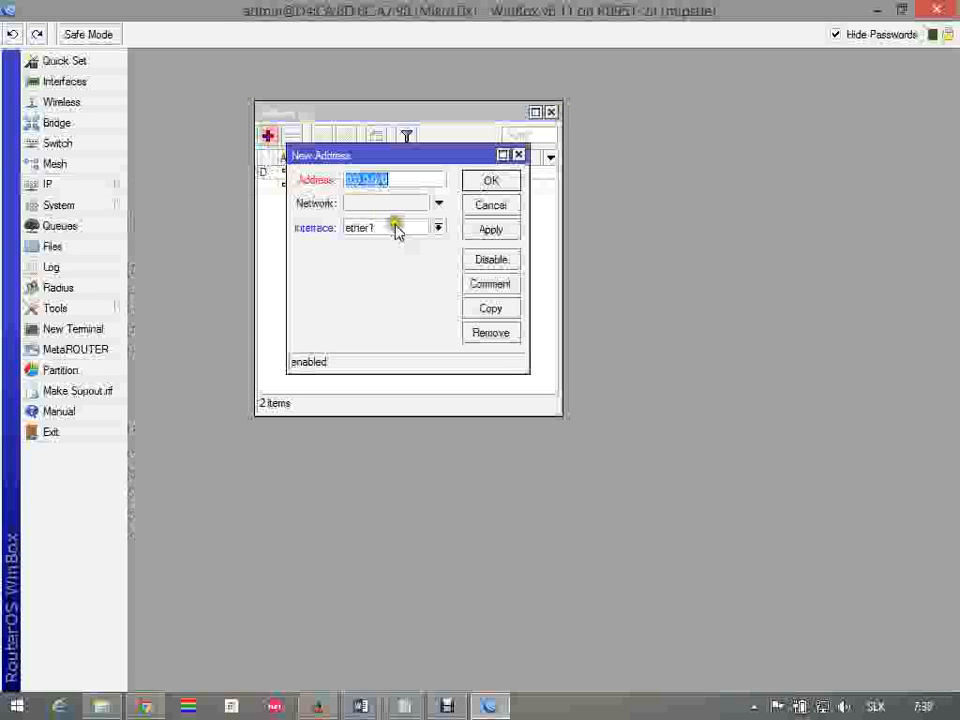
{"action": "type", "text": "192.168.2.1/24"}
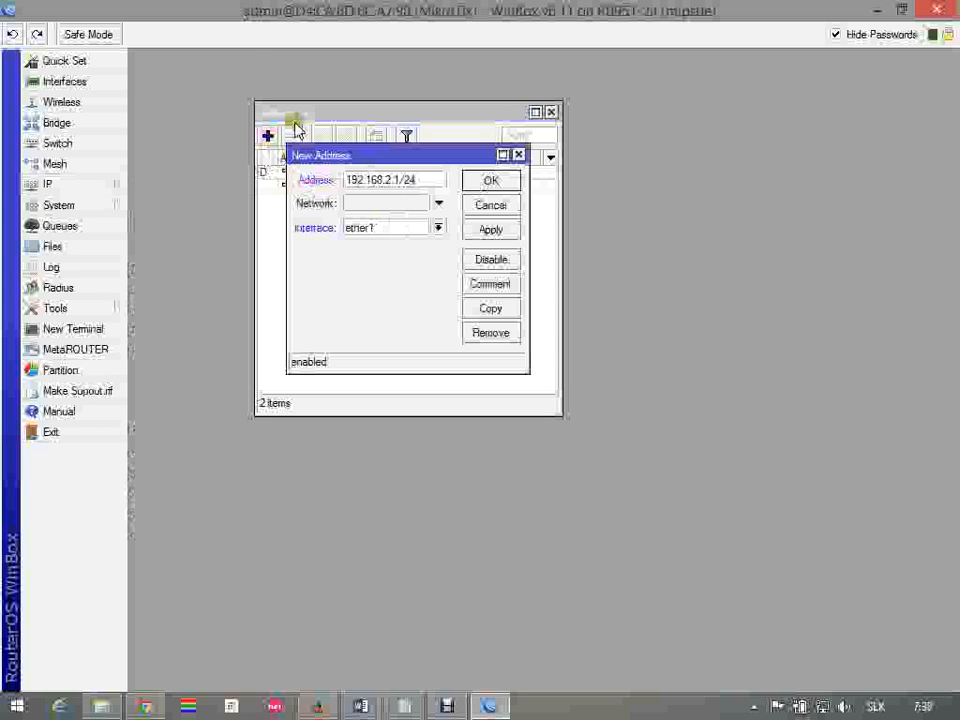
{"action": "left_click", "coordinate": [437, 227]}
{"action": "left_click", "coordinate": [403, 264]}
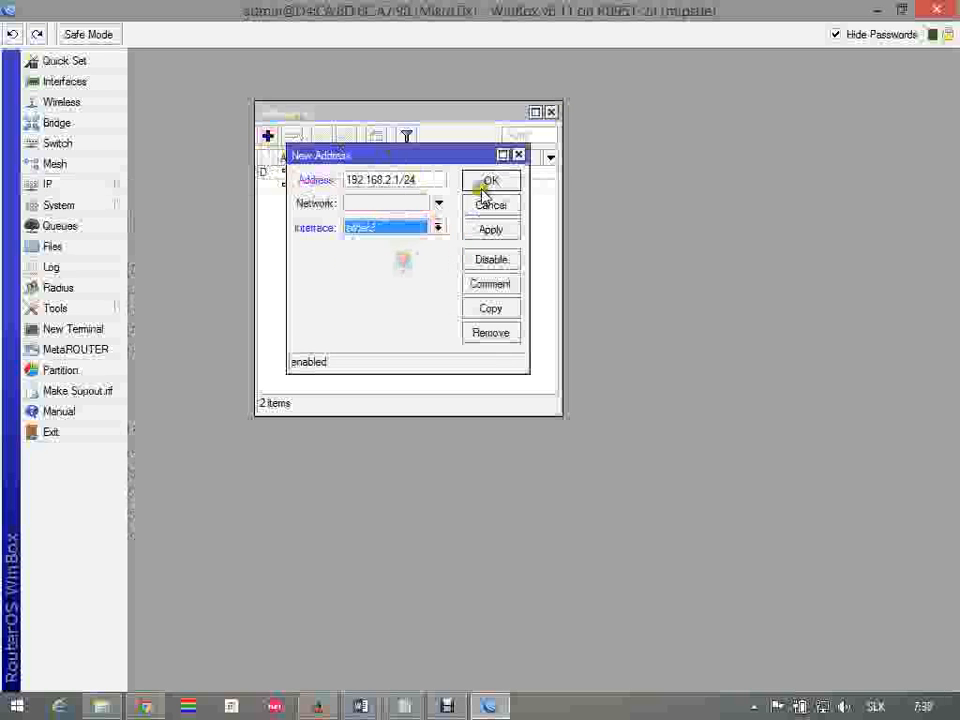
{"action": "left_click", "coordinate": [489, 183]}
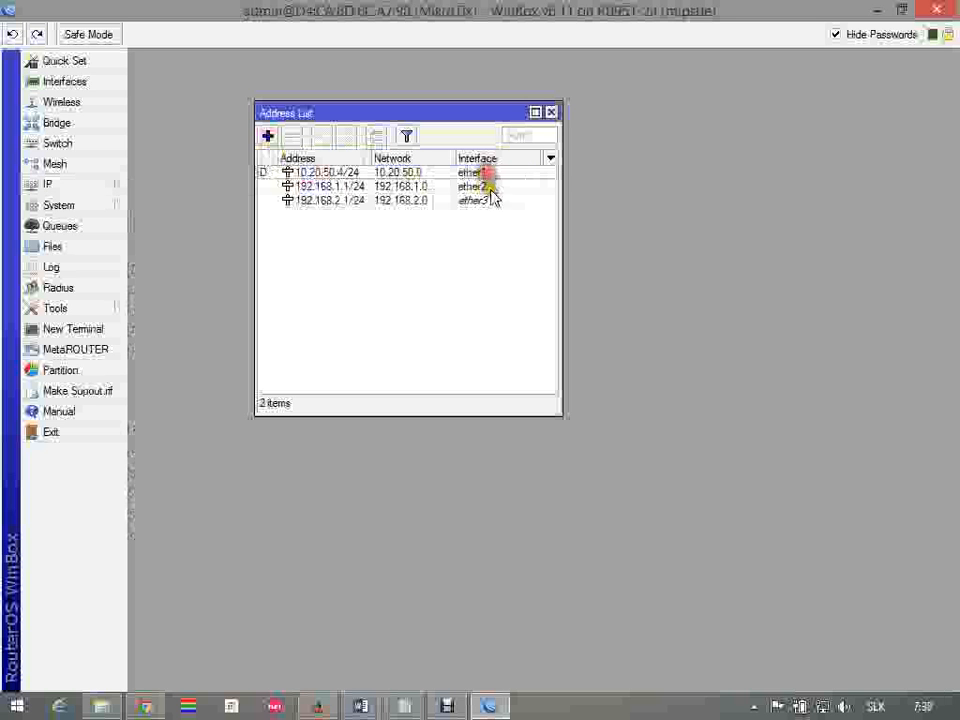
{"action": "left_click", "coordinate": [551, 112]}
Run DHCP Setup for interface ether3 with the proposed address settings, then close the DHCP Server window
{"action": "left_click", "coordinate": [67, 185]}
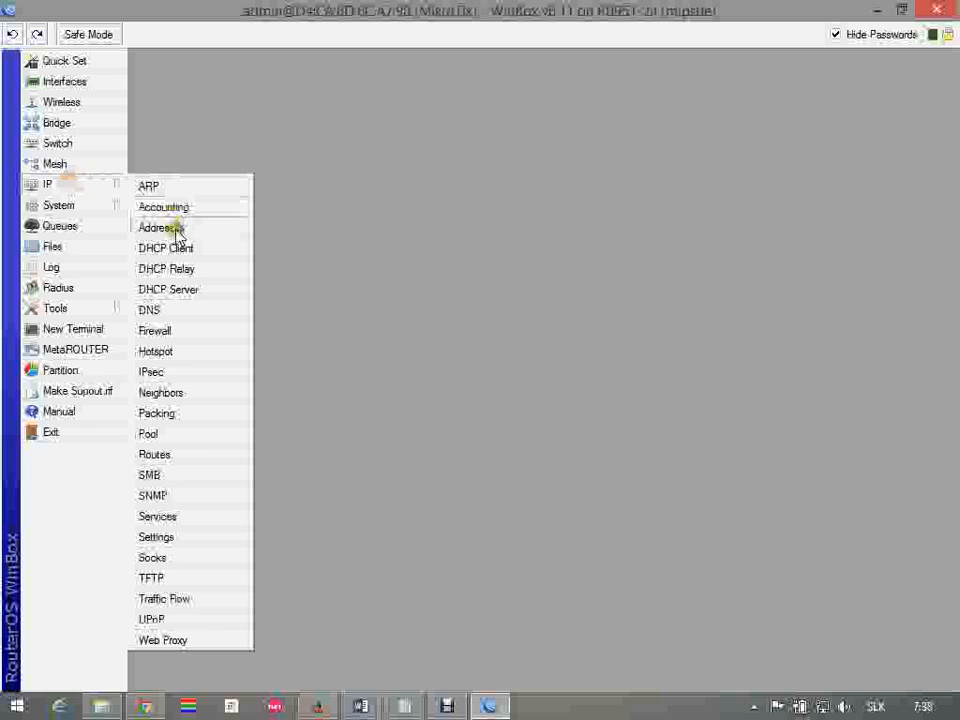
{"action": "left_click", "coordinate": [207, 289]}
{"action": "left_click", "coordinate": [402, 186]}
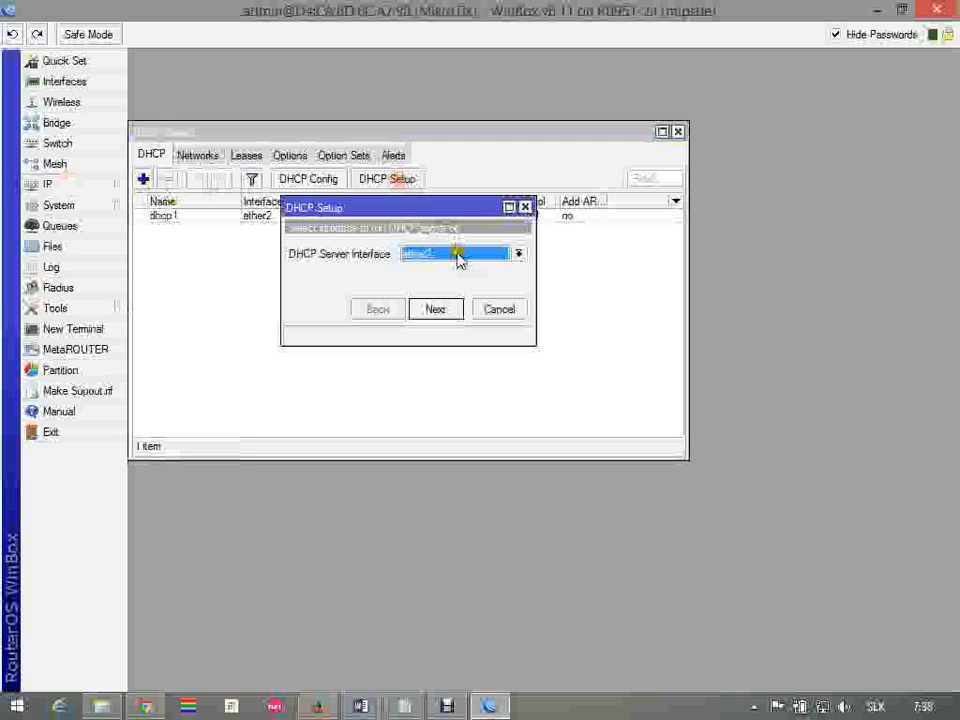
{"action": "left_click", "coordinate": [500, 257]}
{"action": "left_click", "coordinate": [456, 294]}
{"action": "left_click", "coordinate": [456, 307]}
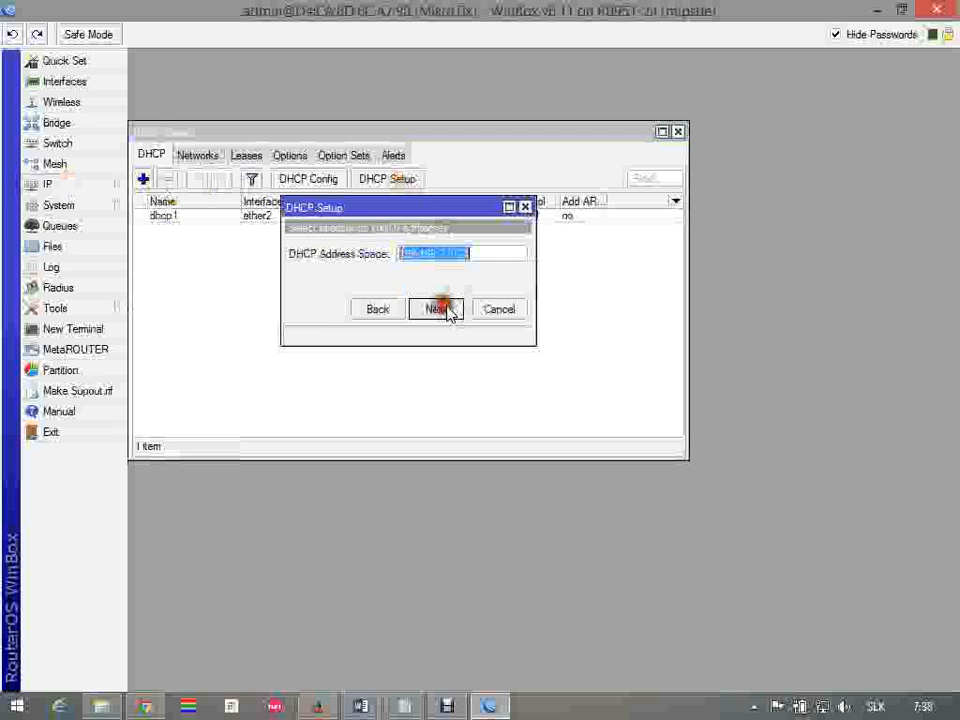
{"action": "left_click", "coordinate": [454, 310]}
{"action": "left_click", "coordinate": [455, 312]}
{"action": "left_click", "coordinate": [440, 309]}
{"action": "left_click", "coordinate": [440, 309]}
{"action": "left_click", "coordinate": [455, 313]}
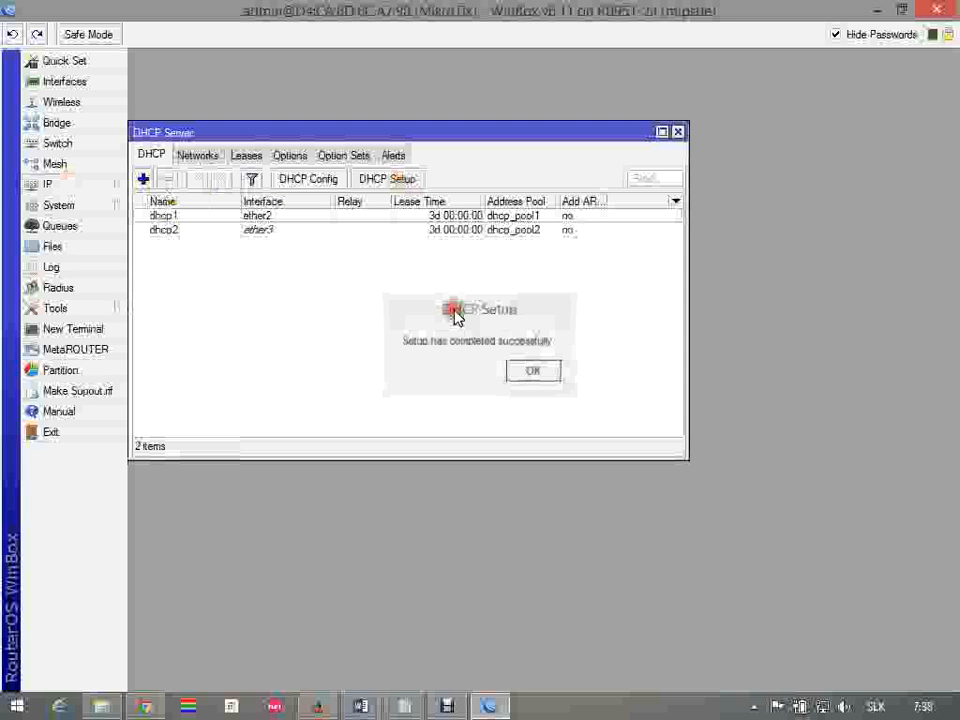
{"action": "left_click", "coordinate": [529, 373]}
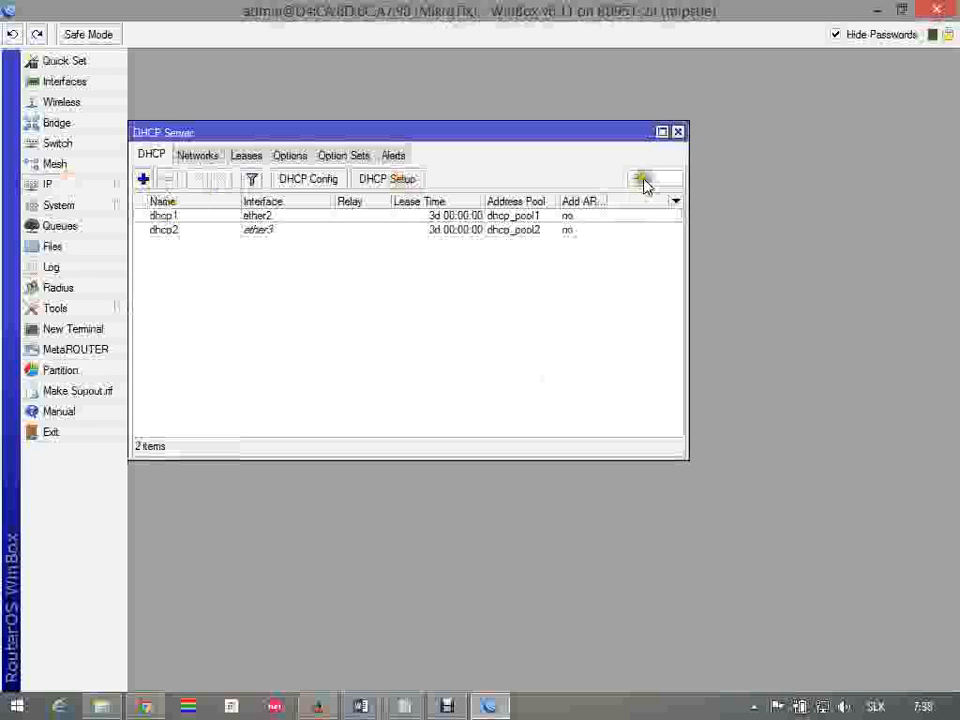
{"action": "left_click", "coordinate": [678, 131]}
Copy the existing srcnat masquerade rule as a new NAT rule with Src. Address 192.168.2.0/24, save it, and close the Firewall window
{"action": "left_click", "coordinate": [99, 184]}
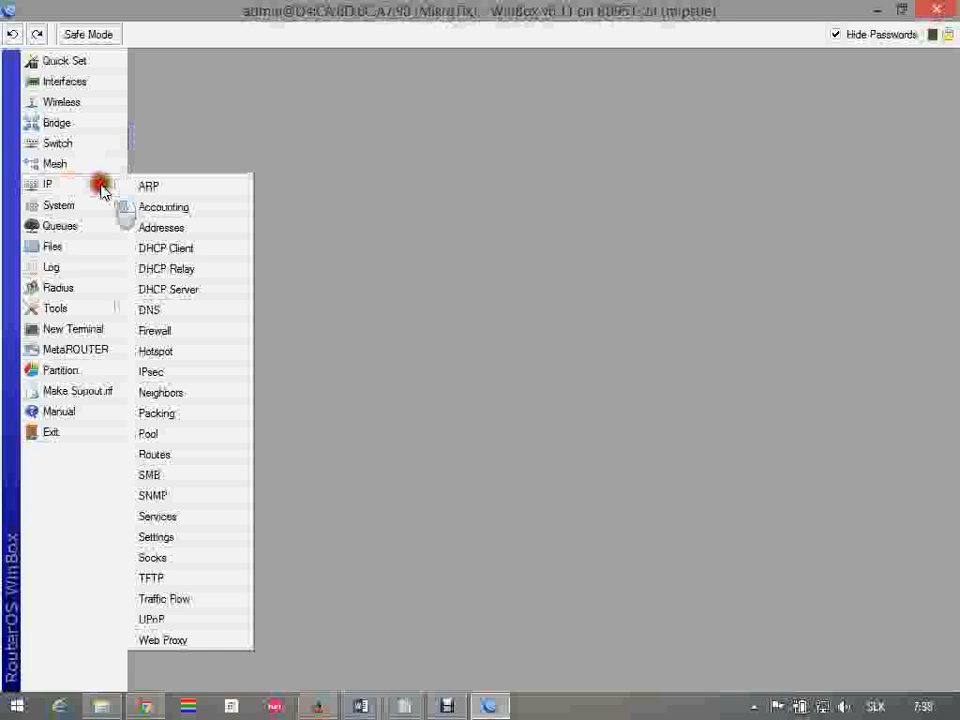
{"action": "left_click", "coordinate": [204, 328]}
{"action": "left_click", "coordinate": [345, 94]}
{"action": "double_click", "coordinate": [339, 154]}
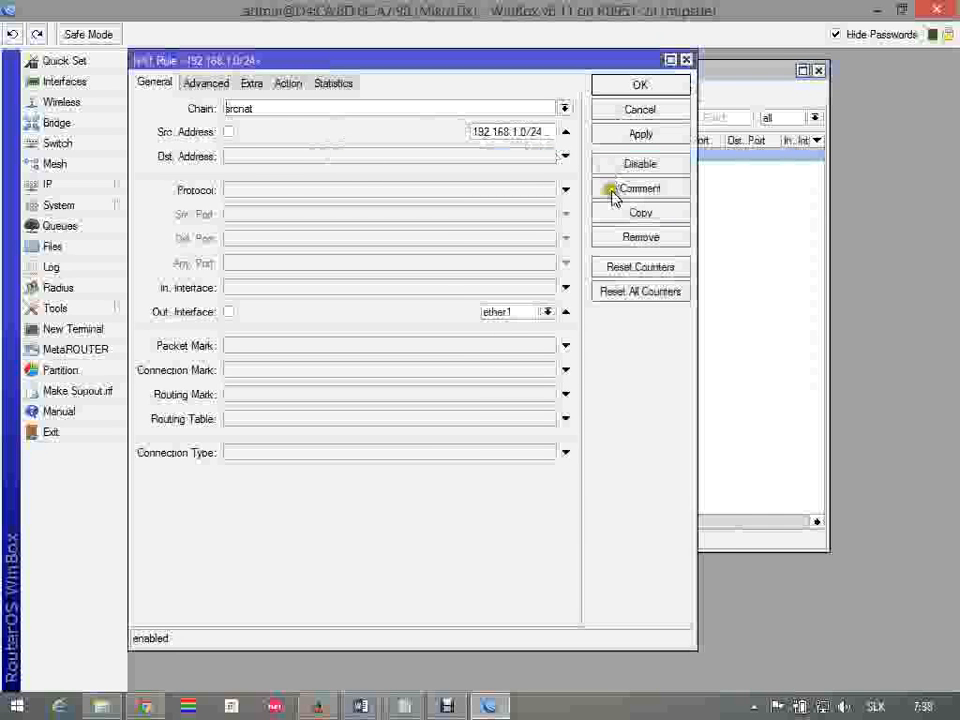
{"action": "left_click", "coordinate": [645, 212]}
{"action": "left_click_drag", "start_coordinate": [489, 81], "coordinate": [574, 145]}
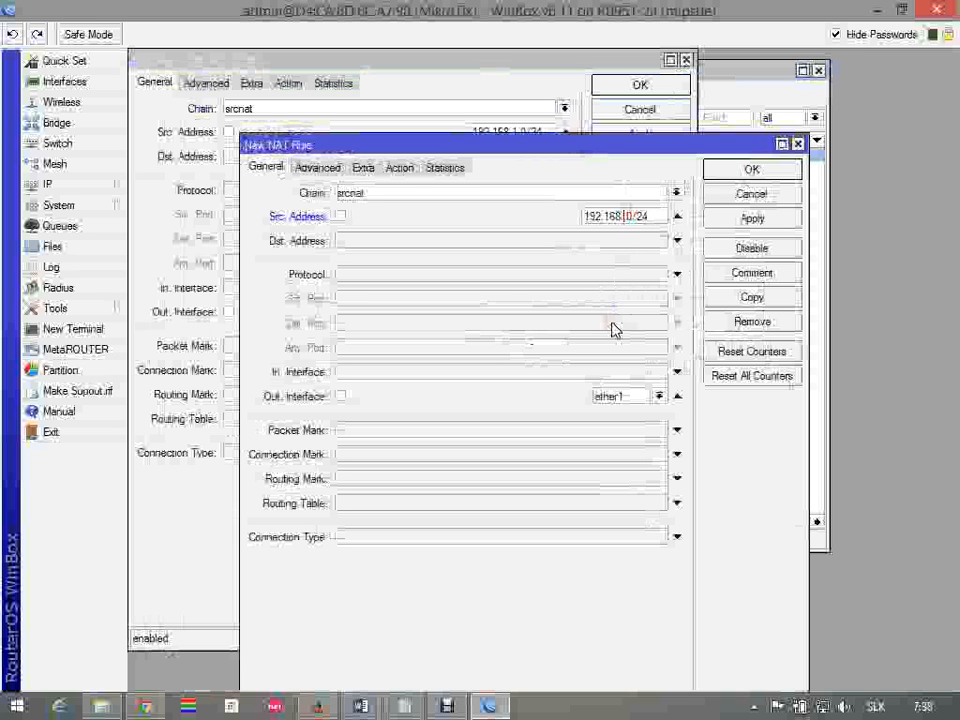
{"action": "left_click", "coordinate": [612, 216]}
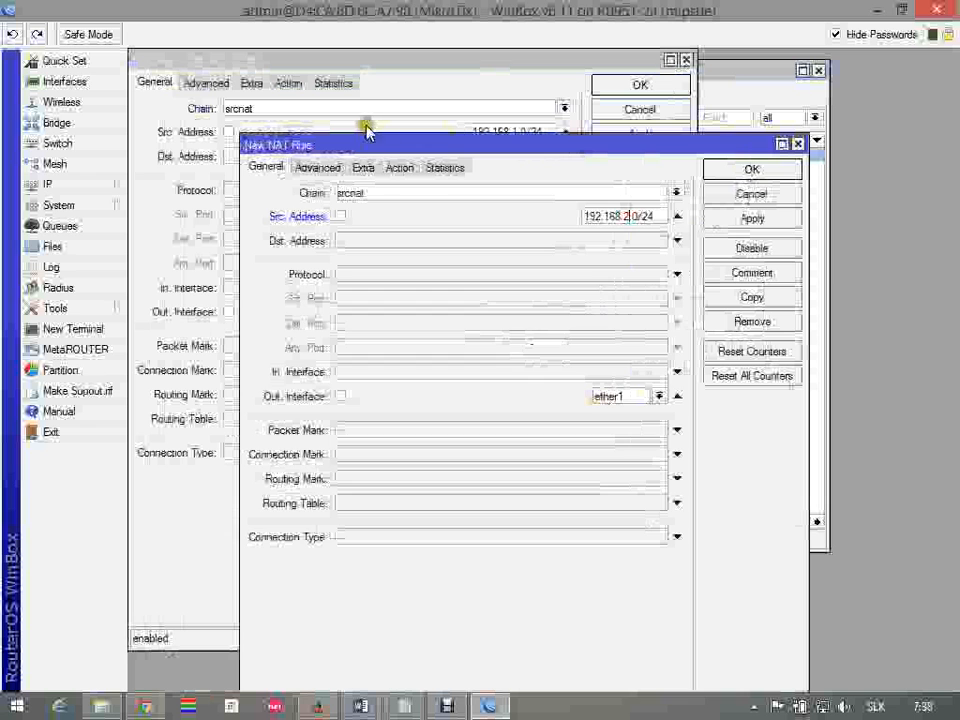
{"action": "left_click", "coordinate": [400, 168]}
{"action": "left_click", "coordinate": [742, 194]}
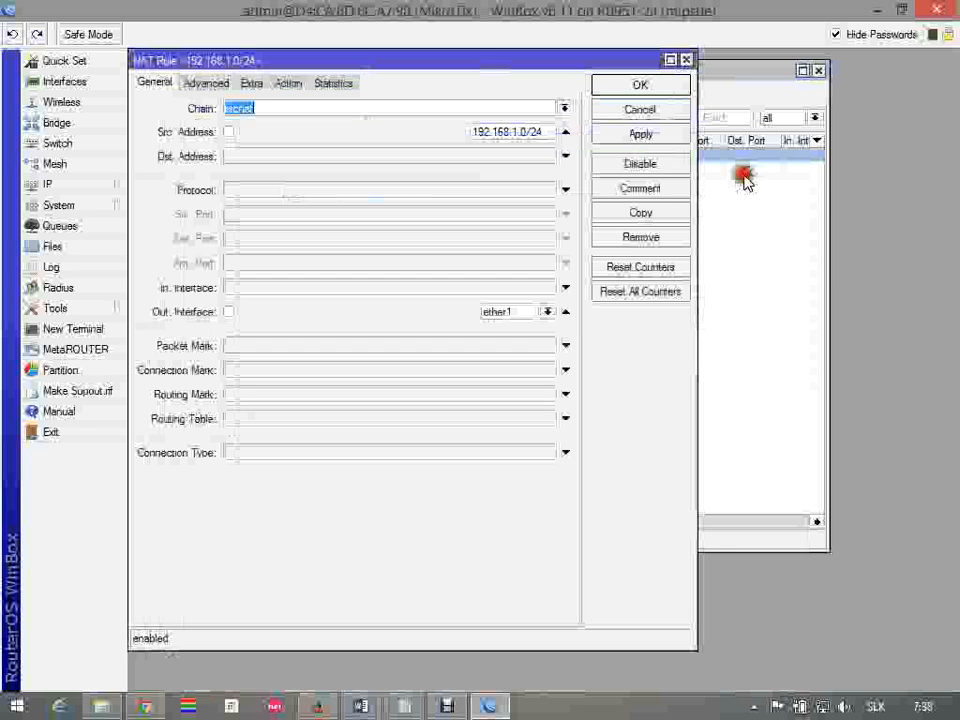
{"action": "left_click", "coordinate": [676, 88]}
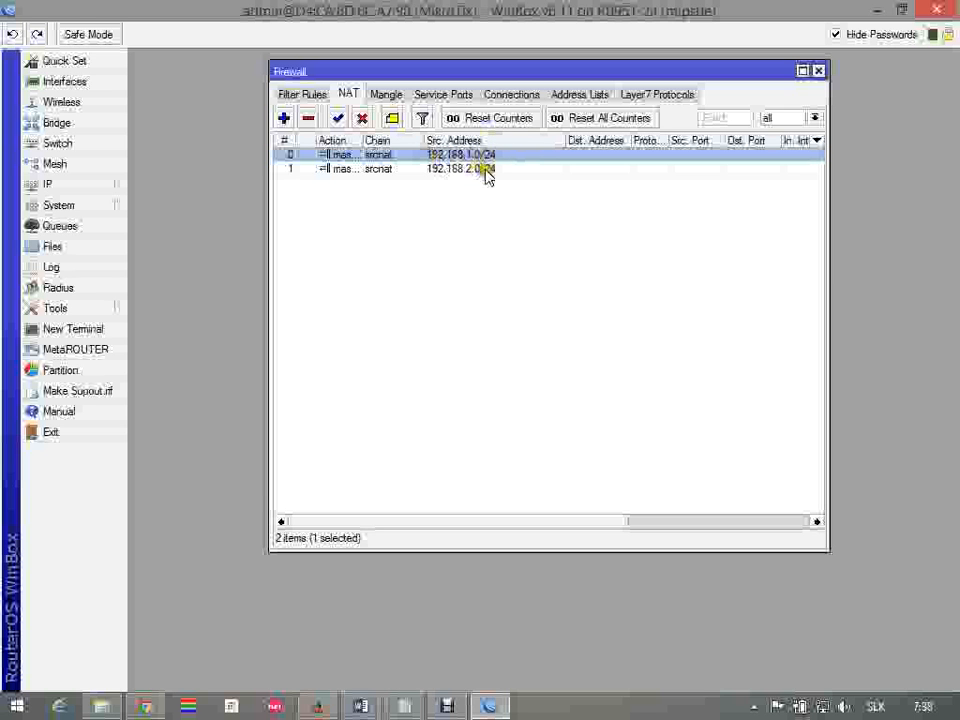
{"action": "left_click", "coordinate": [523, 236]}
{"action": "left_click", "coordinate": [818, 71]}
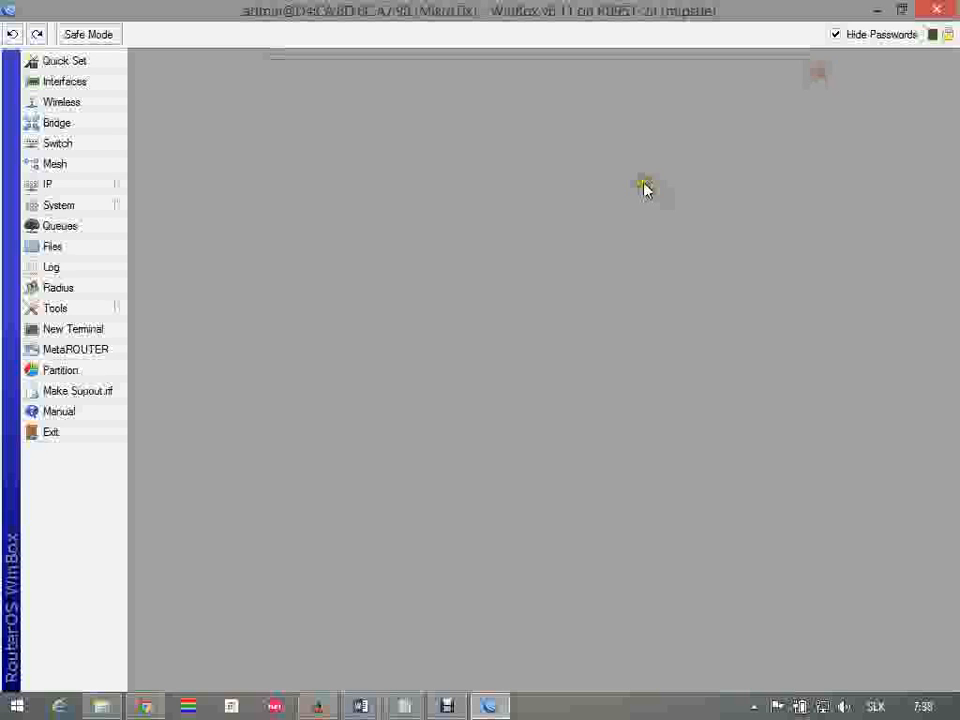
Reopen the firewall filter rules and check the allowed protocol for Ethernet3 in item 4 of the Word assignment
{"action": "left_click", "coordinate": [103, 184]}
{"action": "left_click", "coordinate": [207, 333]}
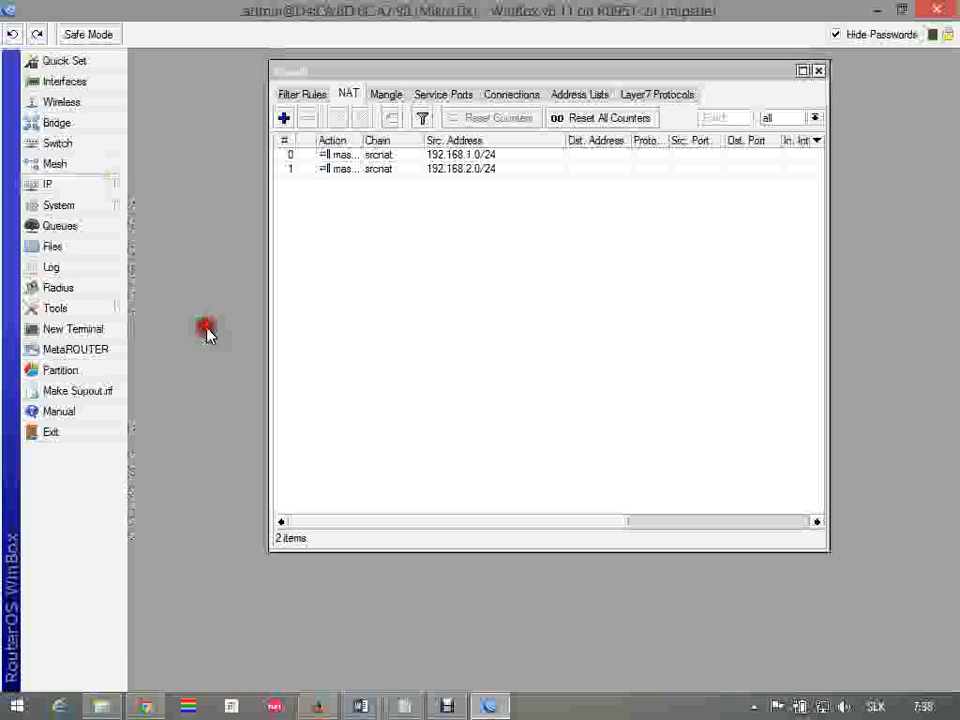
{"action": "left_click", "coordinate": [297, 95]}
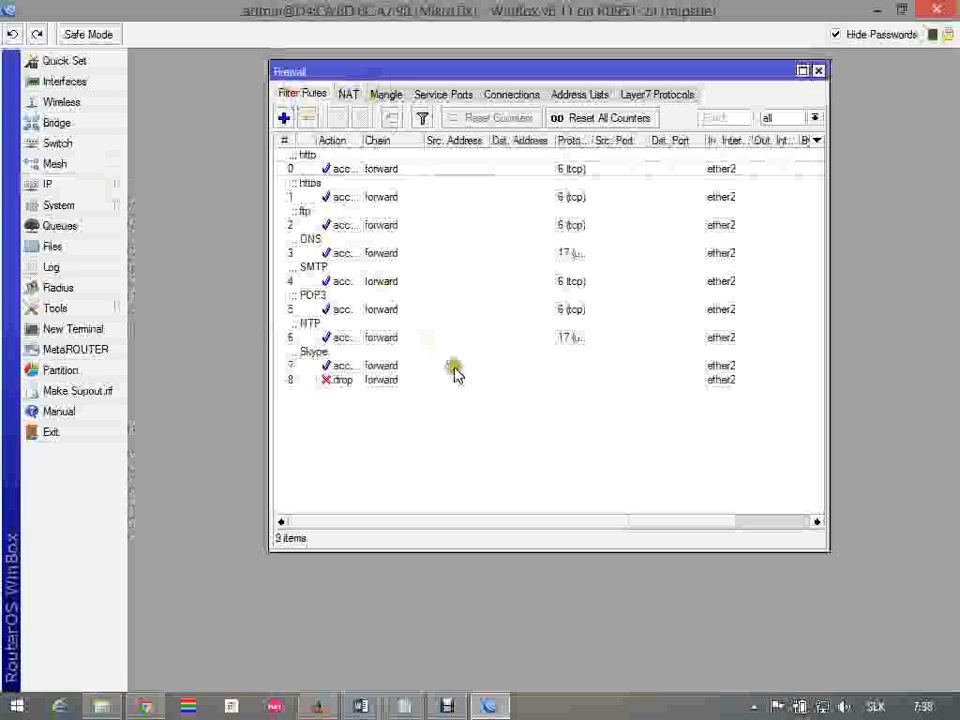
{"action": "key", "text": "alt+Tab"}
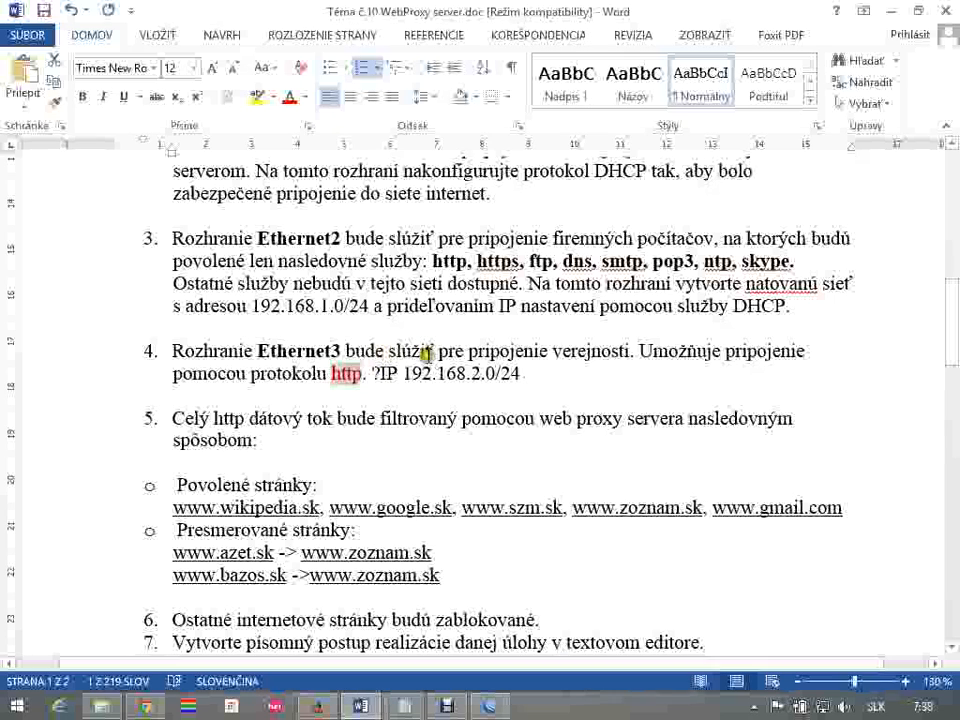
{"action": "left_click_drag", "start_coordinate": [323, 379], "coordinate": [364, 374]}
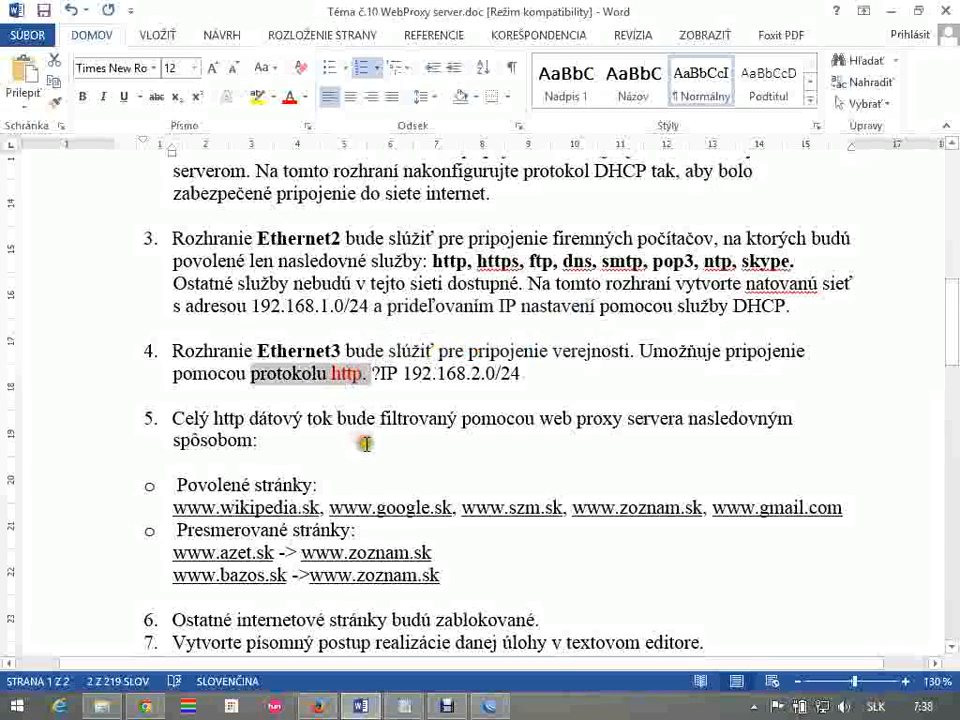
Back in WinBox, add a forward accept rule for http with In. Interface ether3, Protocol tcp and the http port as Any Port
{"action": "key", "text": "alt+Tab"}
{"action": "left_click", "coordinate": [283, 121]}
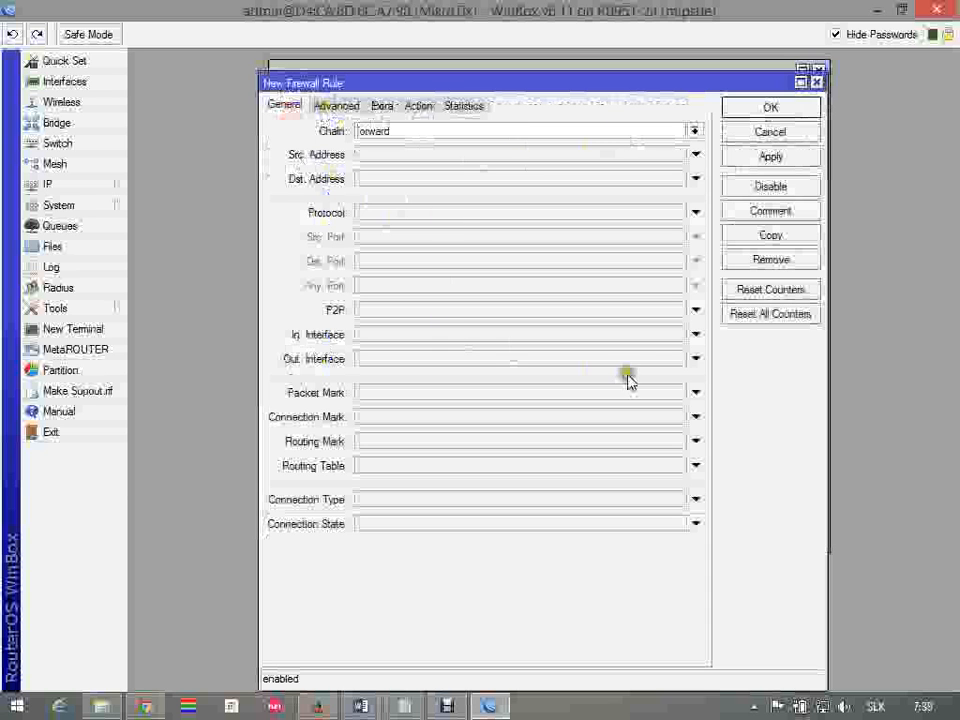
{"action": "left_click", "coordinate": [696, 335]}
{"action": "left_click", "coordinate": [678, 336]}
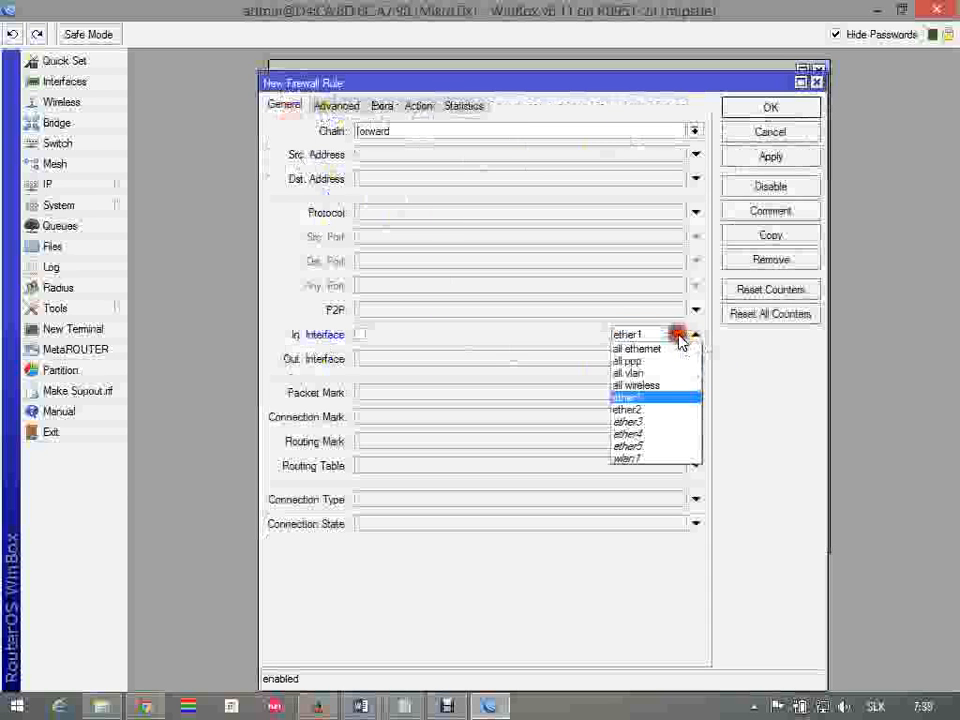
{"action": "left_click", "coordinate": [654, 421]}
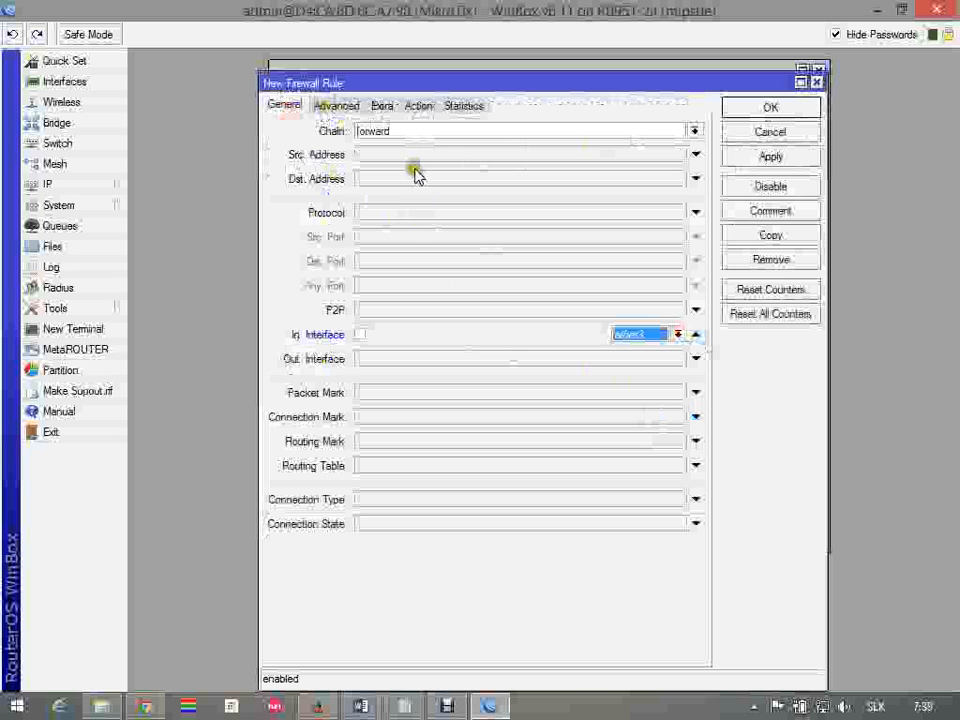
{"action": "left_click", "coordinate": [410, 214]}
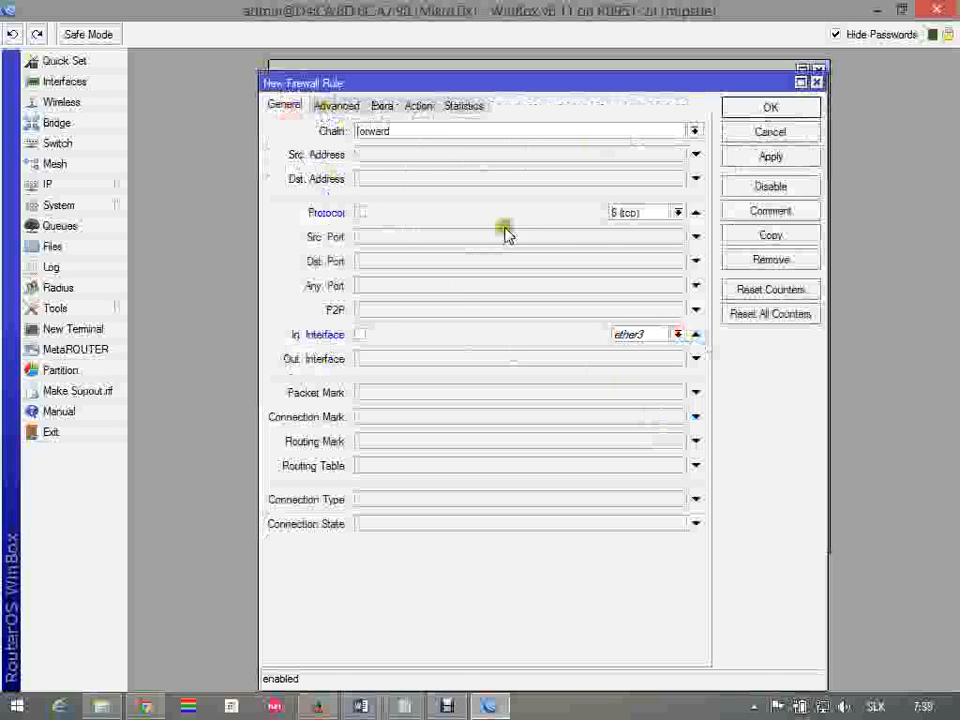
{"action": "left_click", "coordinate": [450, 286]}
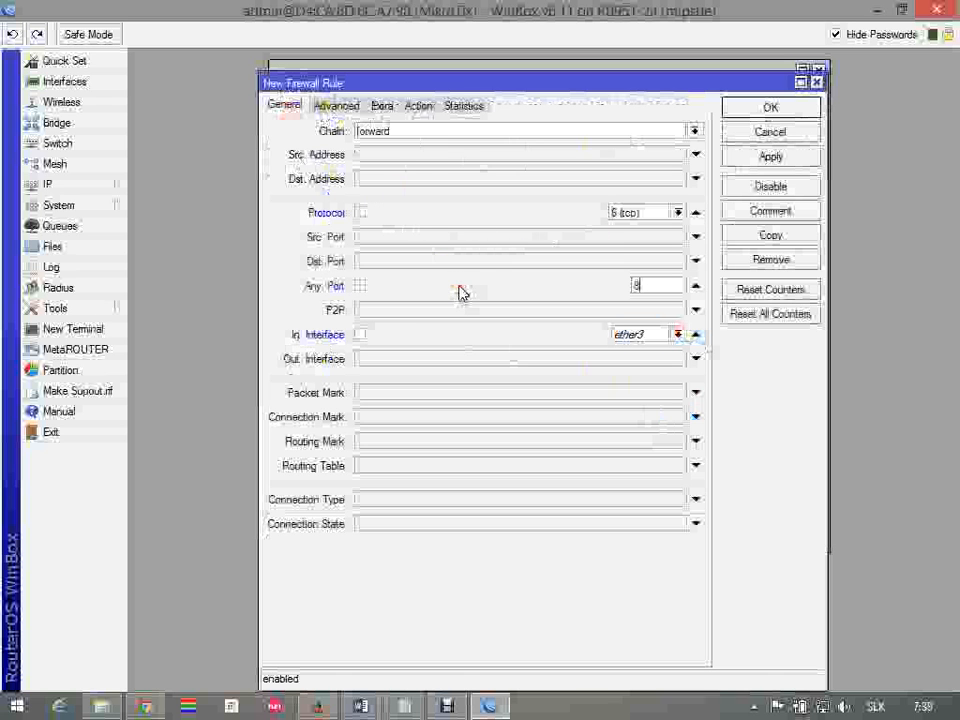
{"action": "left_click", "coordinate": [425, 107]}
{"action": "left_click", "coordinate": [788, 109]}
Comment the new ether3 accept rule as "HTTP - eth3"
{"action": "left_click", "coordinate": [494, 393]}
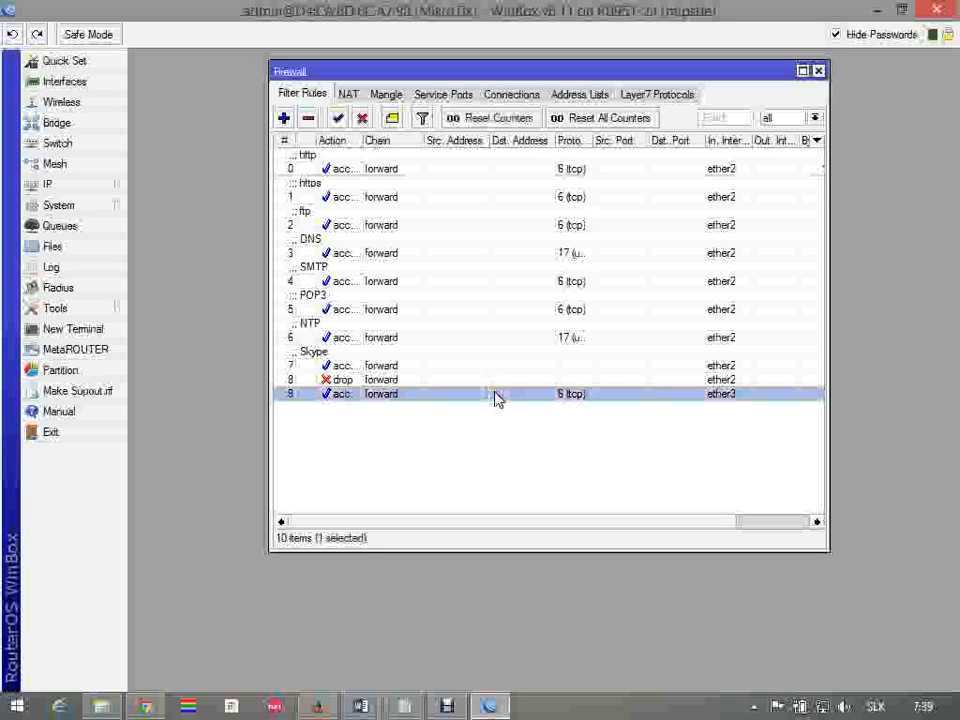
{"action": "left_click", "coordinate": [392, 118]}
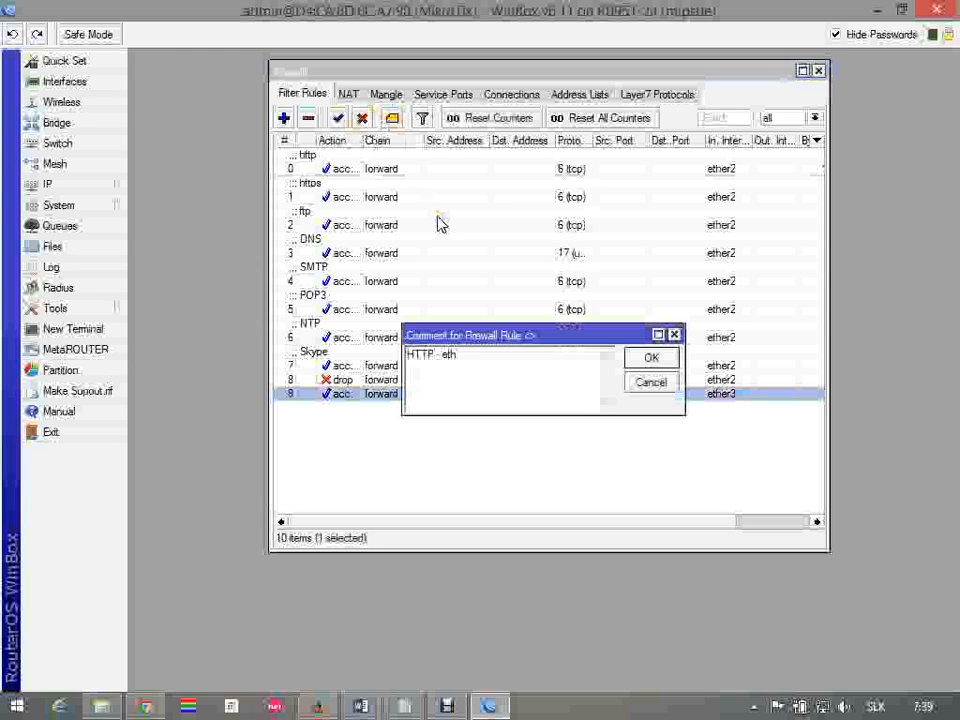
{"action": "left_click", "coordinate": [660, 358]}
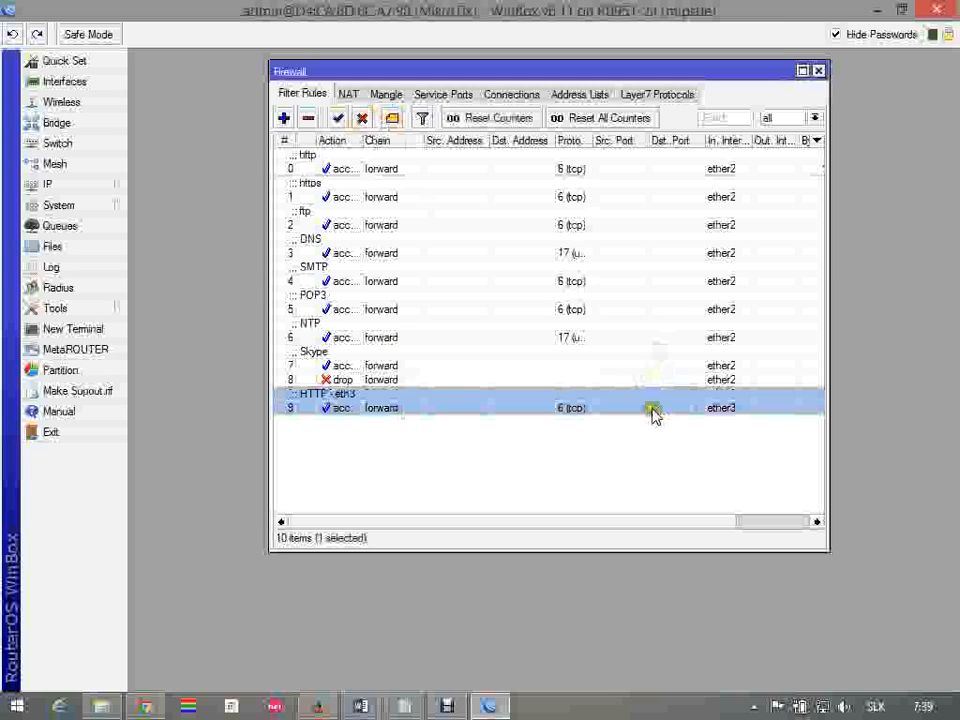
{"action": "left_click", "coordinate": [361, 432]}
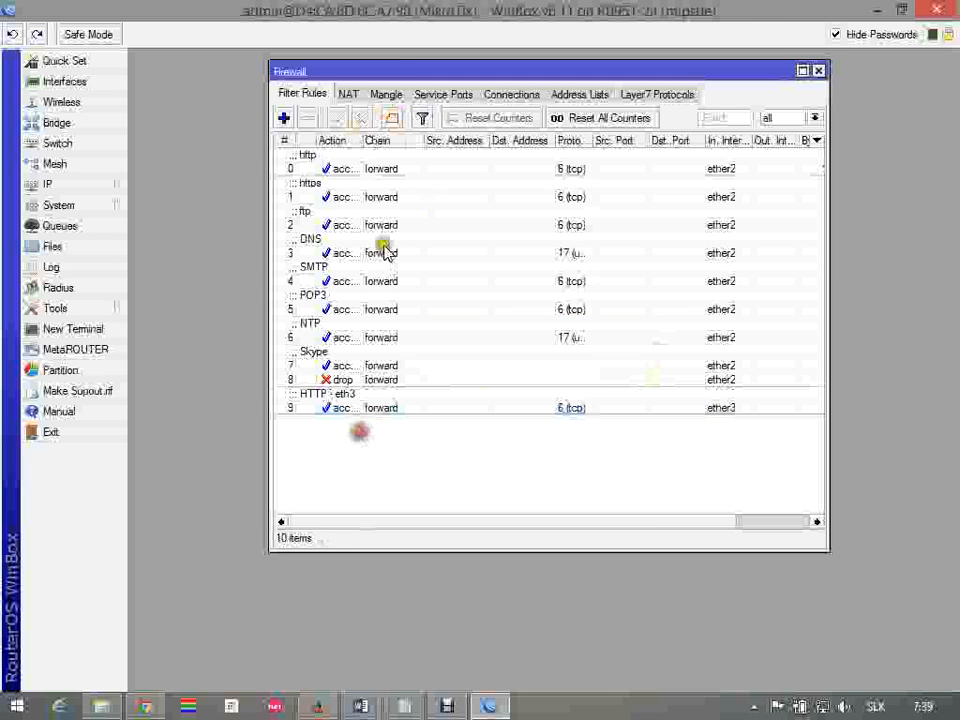
Add a forward filter rule with In. Interface ether3 and action drop, and save it
{"action": "left_click", "coordinate": [284, 118]}
{"action": "left_click", "coordinate": [283, 105]}
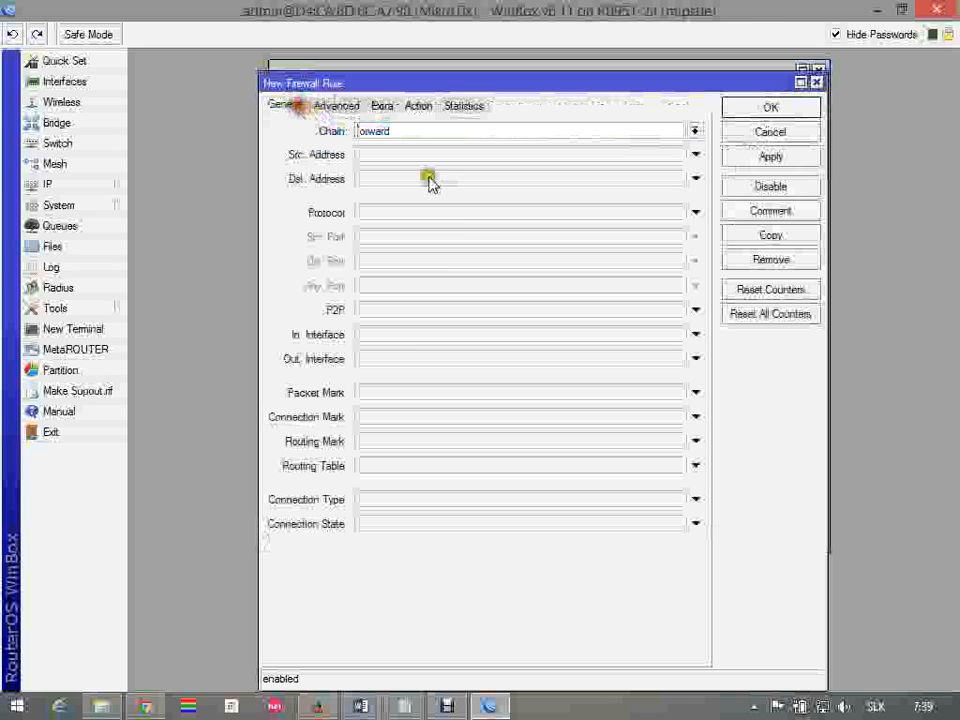
{"action": "left_click", "coordinate": [417, 359]}
{"action": "left_click", "coordinate": [694, 360]}
{"action": "left_click", "coordinate": [692, 339]}
{"action": "left_click", "coordinate": [676, 335]}
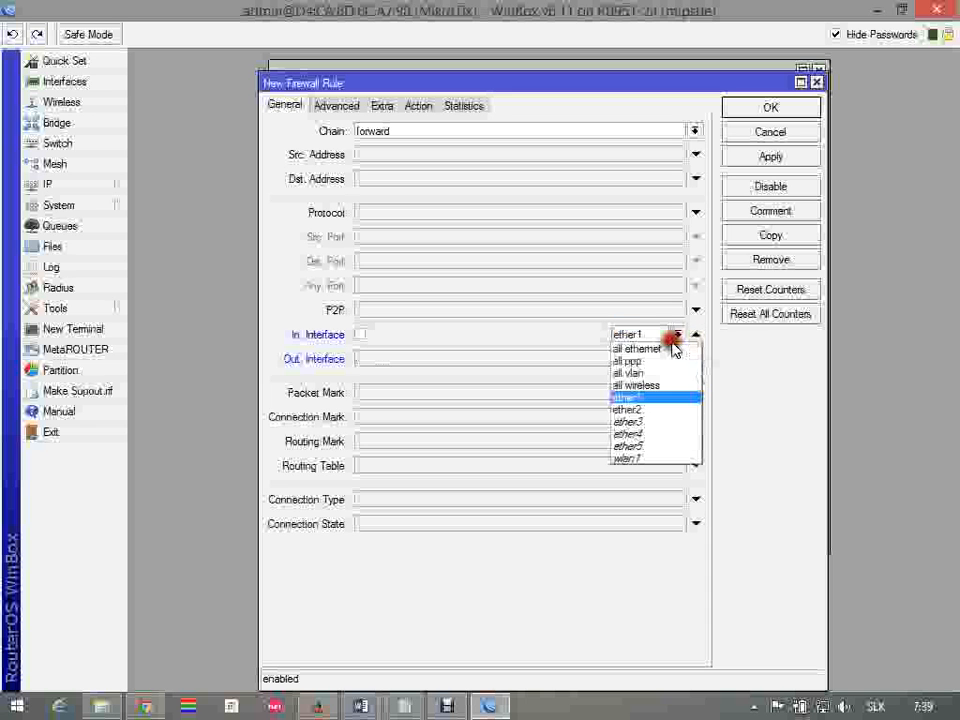
{"action": "left_click", "coordinate": [640, 424]}
{"action": "left_click", "coordinate": [419, 106]}
{"action": "left_click", "coordinate": [428, 131]}
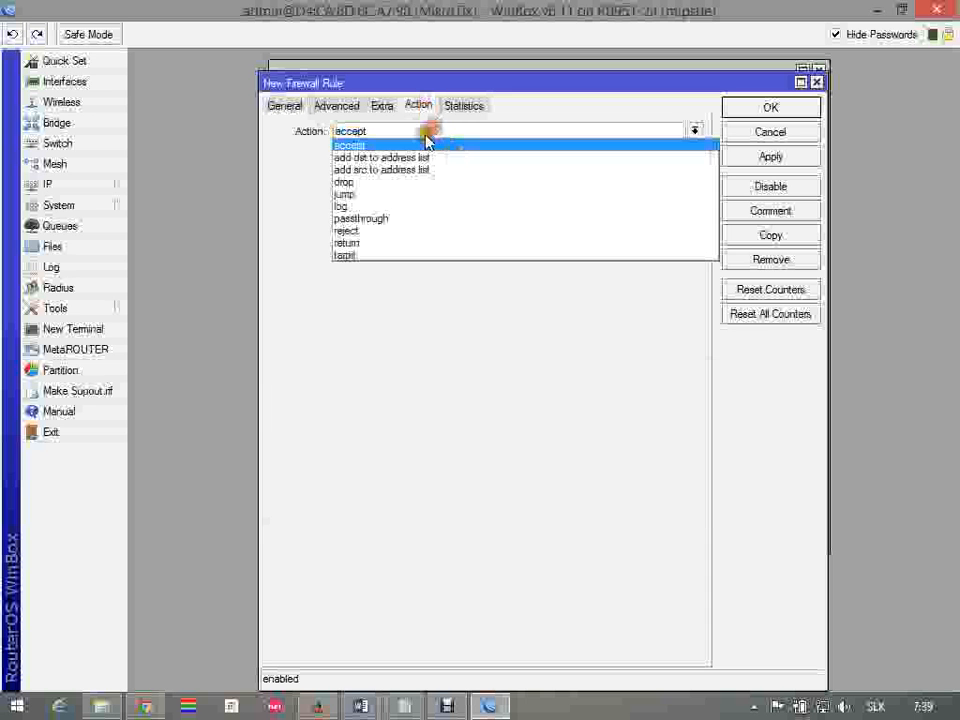
{"action": "left_click", "coordinate": [402, 183]}
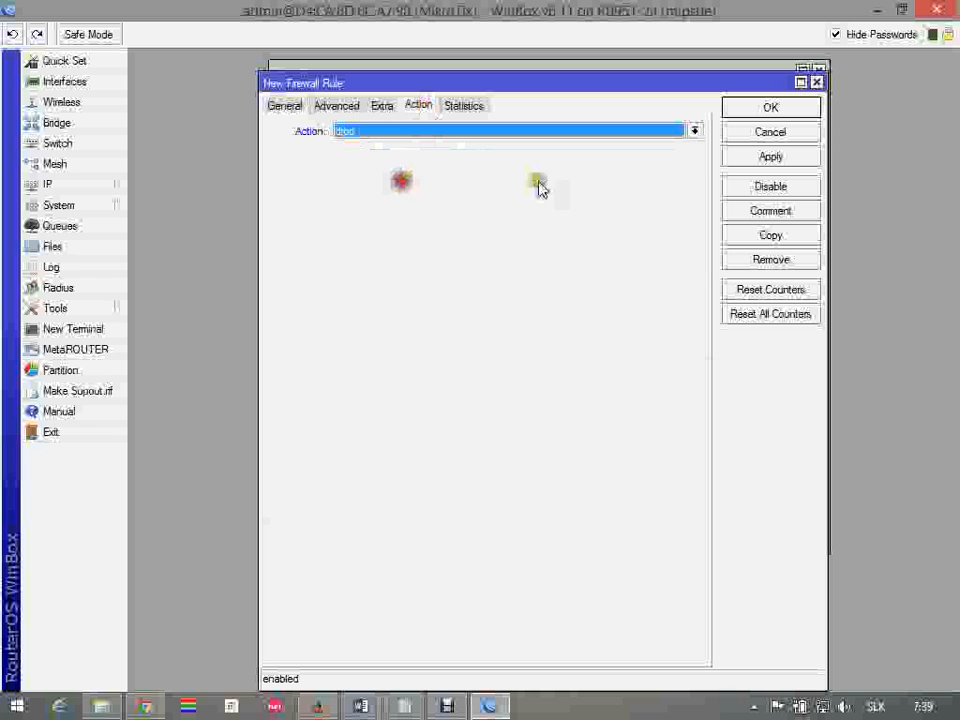
{"action": "left_click", "coordinate": [760, 158]}
{"action": "left_click", "coordinate": [770, 107]}
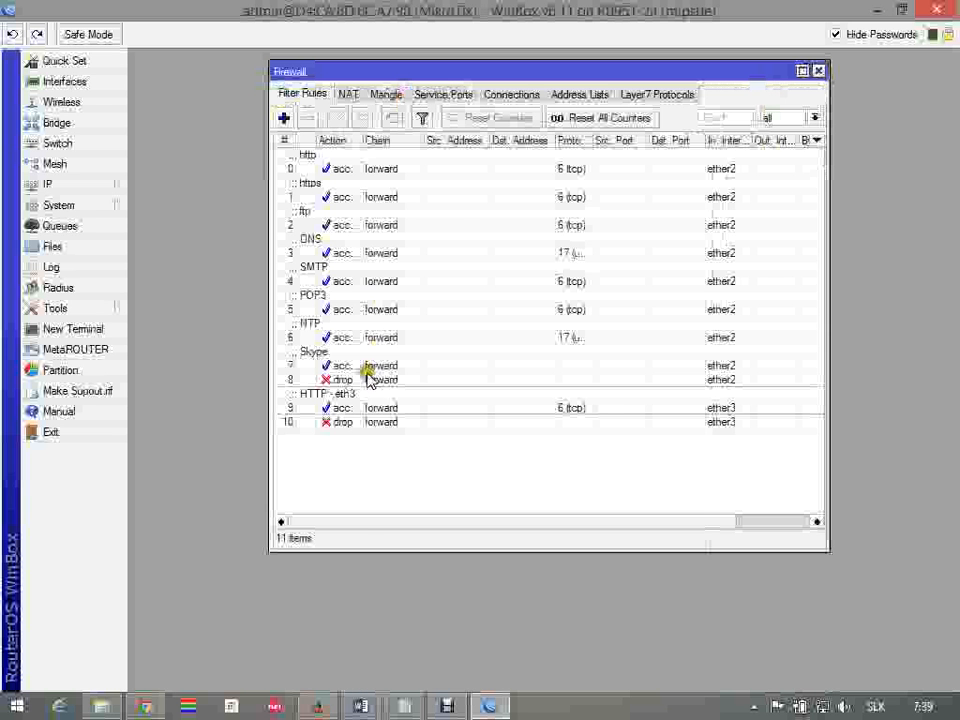
Comment the new ether3 drop rule as "Zahod Ostatne - Eth3"
{"action": "left_click", "coordinate": [367, 422]}
{"action": "left_click", "coordinate": [392, 118]}
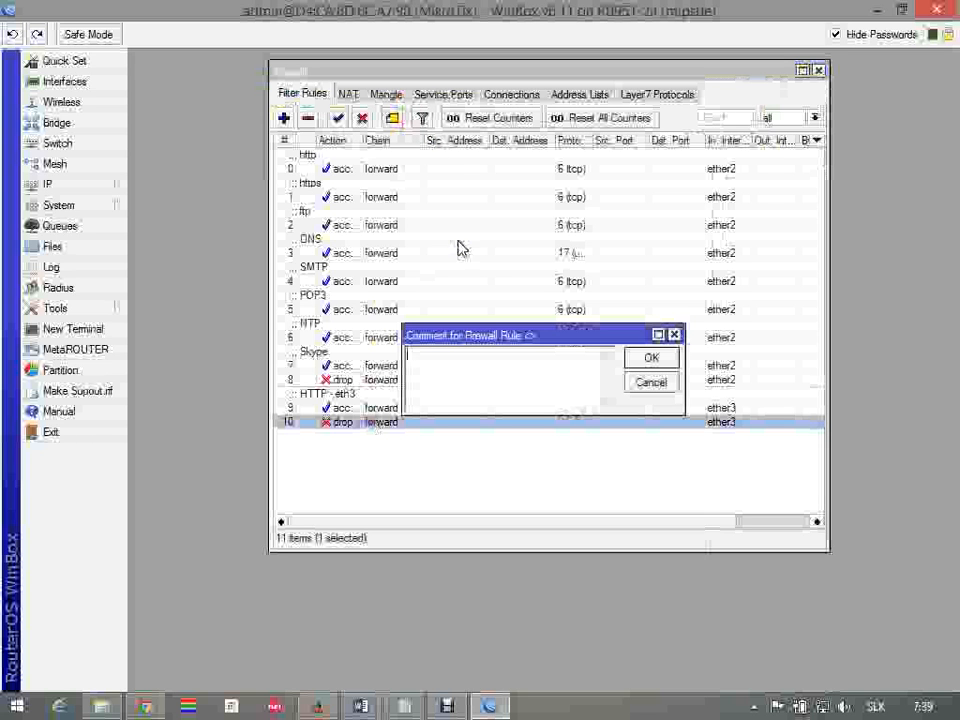
{"action": "type", "text": "Zahod Ostatne - Eth3"}
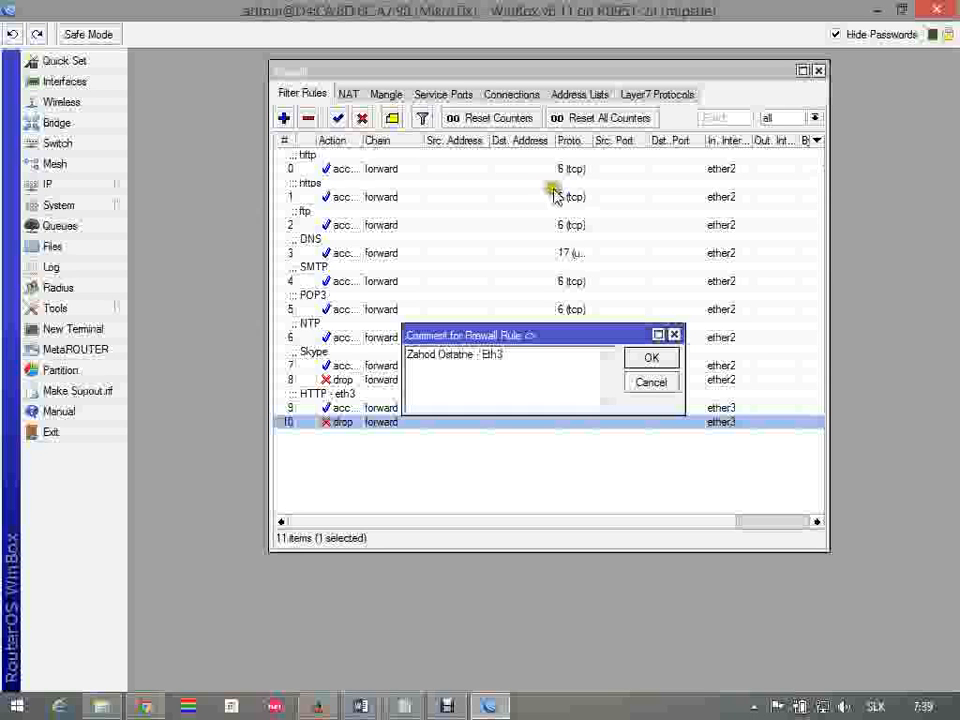
{"action": "left_click", "coordinate": [662, 359]}
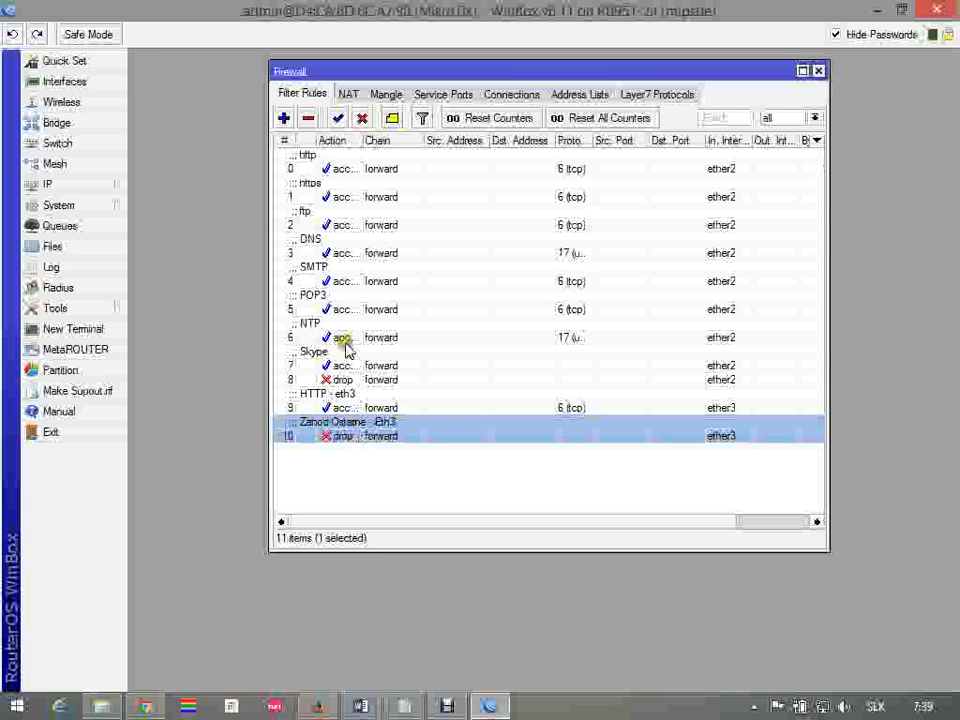
{"action": "left_click", "coordinate": [383, 406]}
{"action": "left_click", "coordinate": [377, 429]}
{"action": "left_click", "coordinate": [380, 411]}
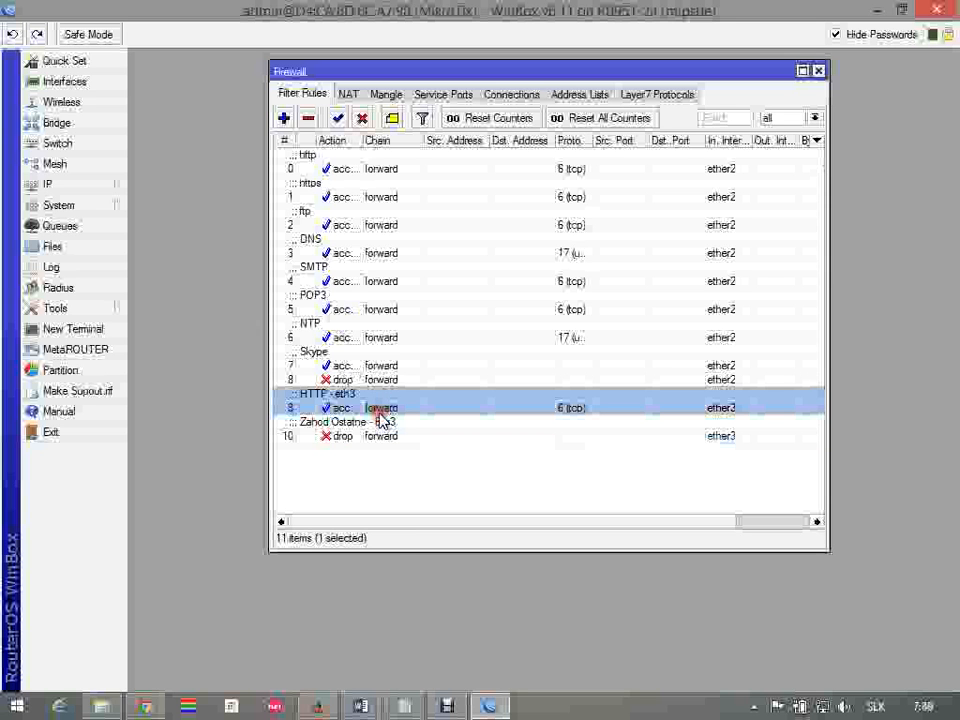
{"action": "left_click", "coordinate": [381, 432]}
{"action": "left_click", "coordinate": [381, 408]}
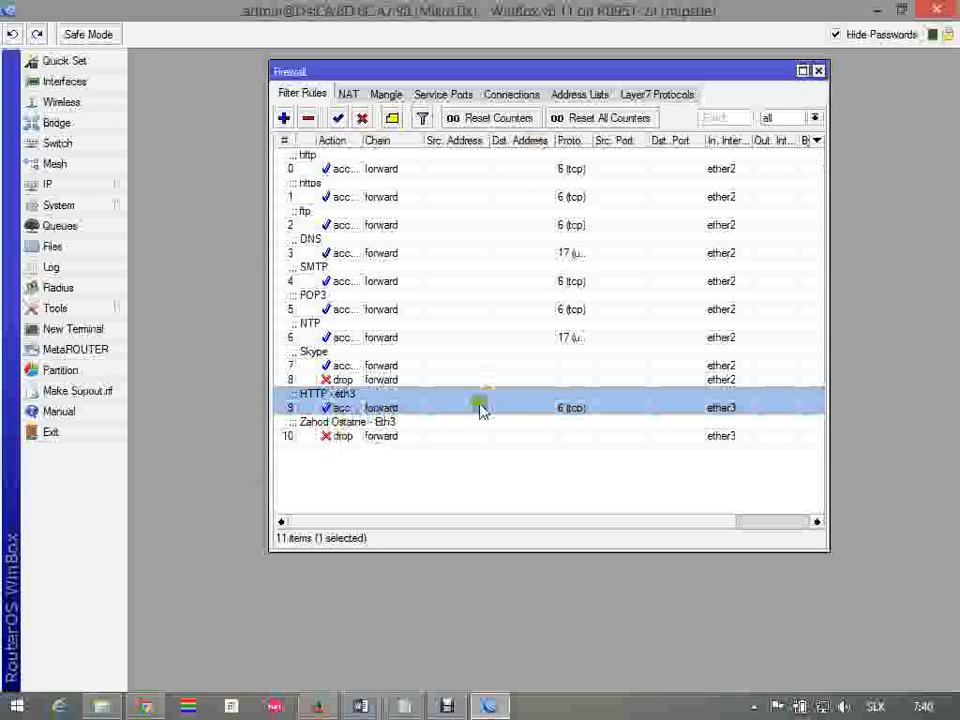
{"action": "left_click", "coordinate": [368, 407]}
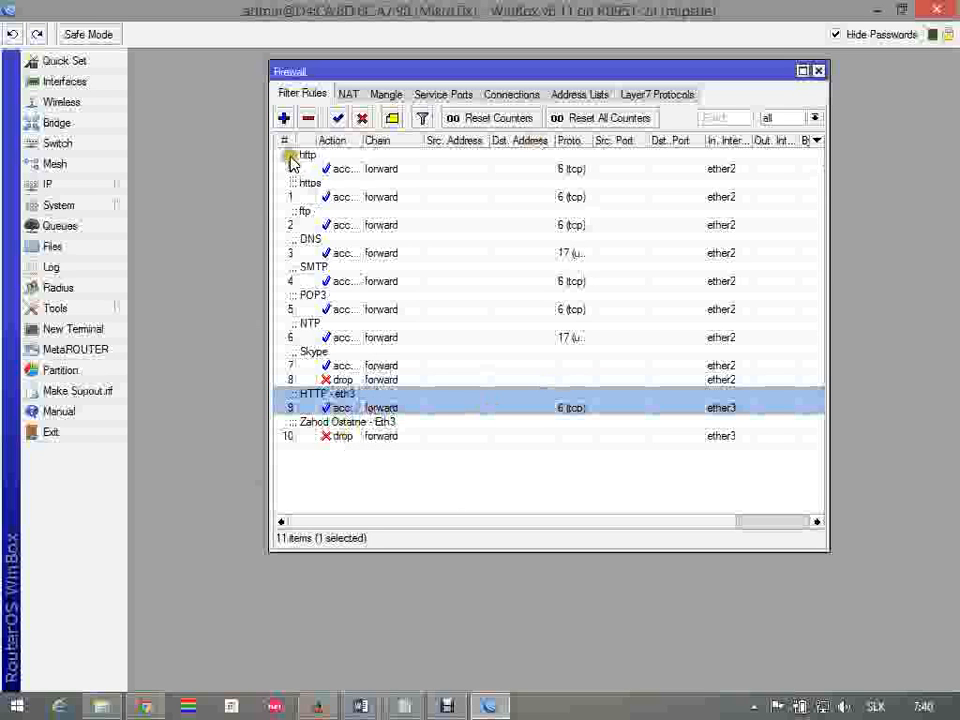
Create a new forward filter rule for DNS with Protocol udp and Any Port 53
{"action": "left_click", "coordinate": [285, 118]}
{"action": "left_click", "coordinate": [285, 107]}
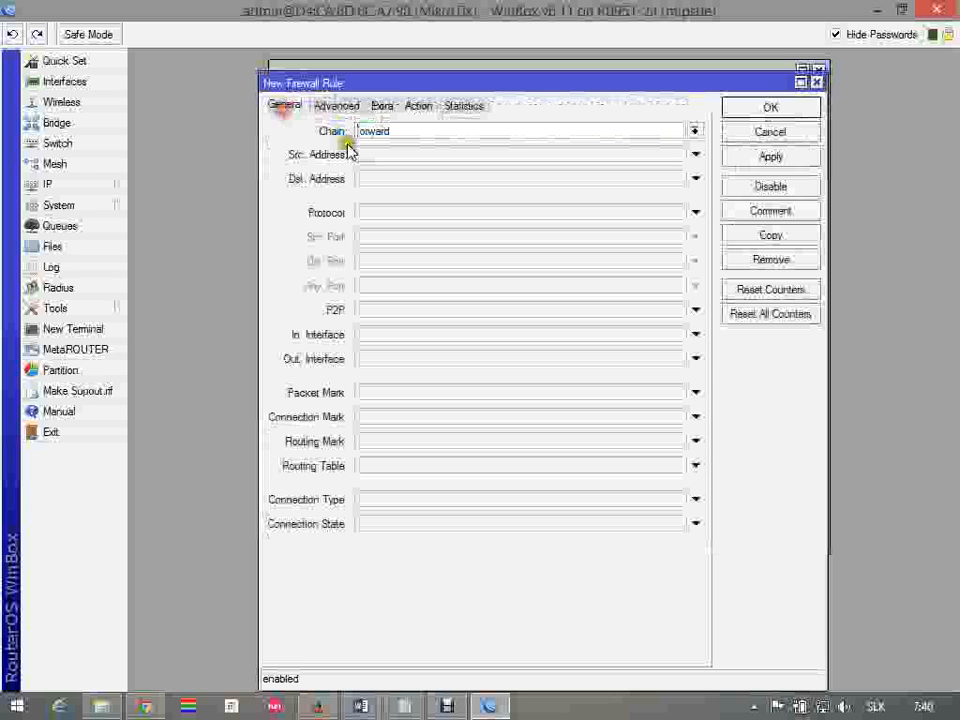
{"action": "left_click", "coordinate": [452, 213]}
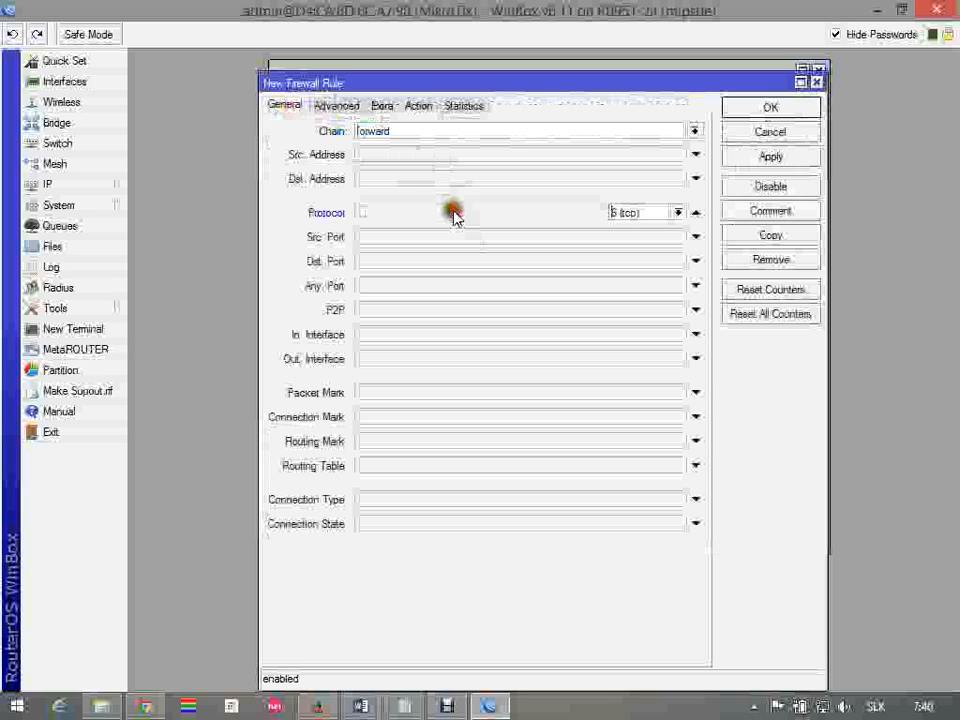
{"action": "left_click", "coordinate": [680, 212]}
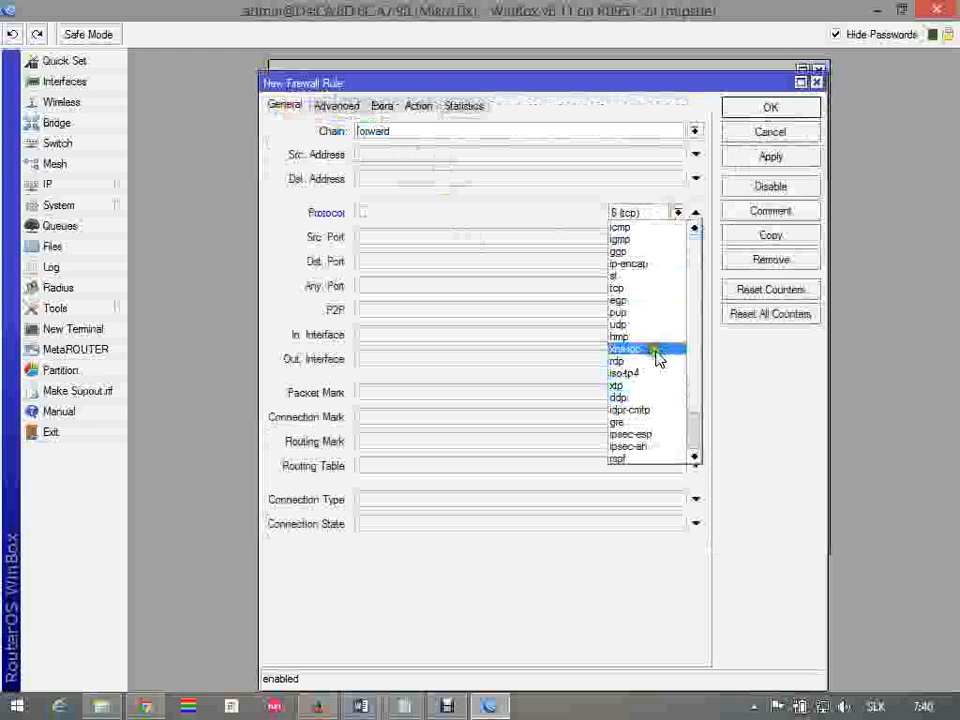
{"action": "left_click", "coordinate": [630, 288]}
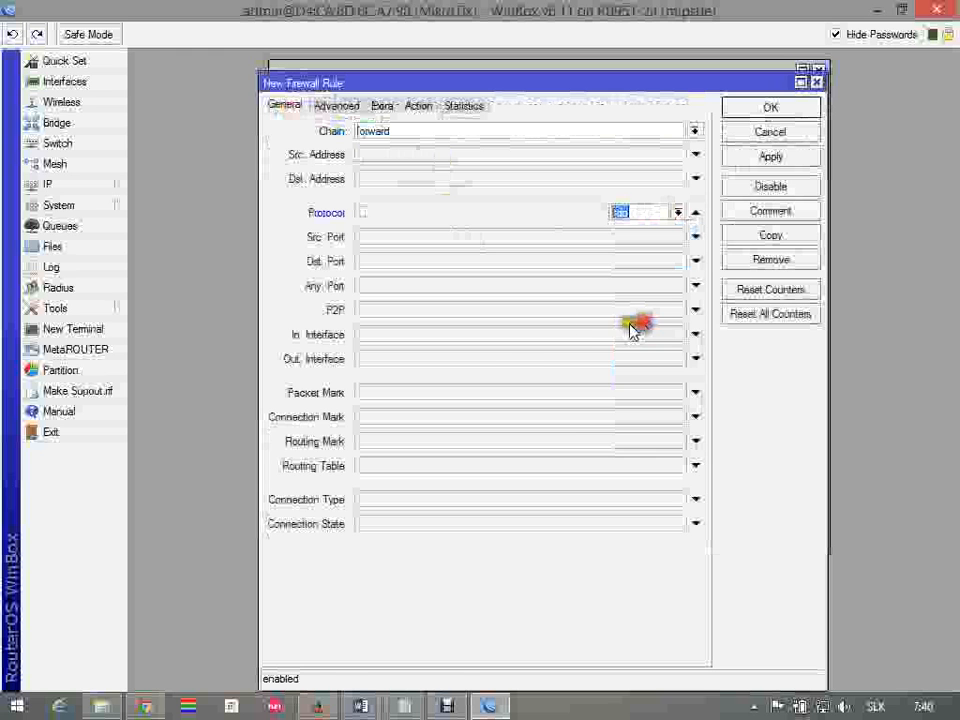
{"action": "type", "text": "udp"}
{"action": "left_click", "coordinate": [505, 289]}
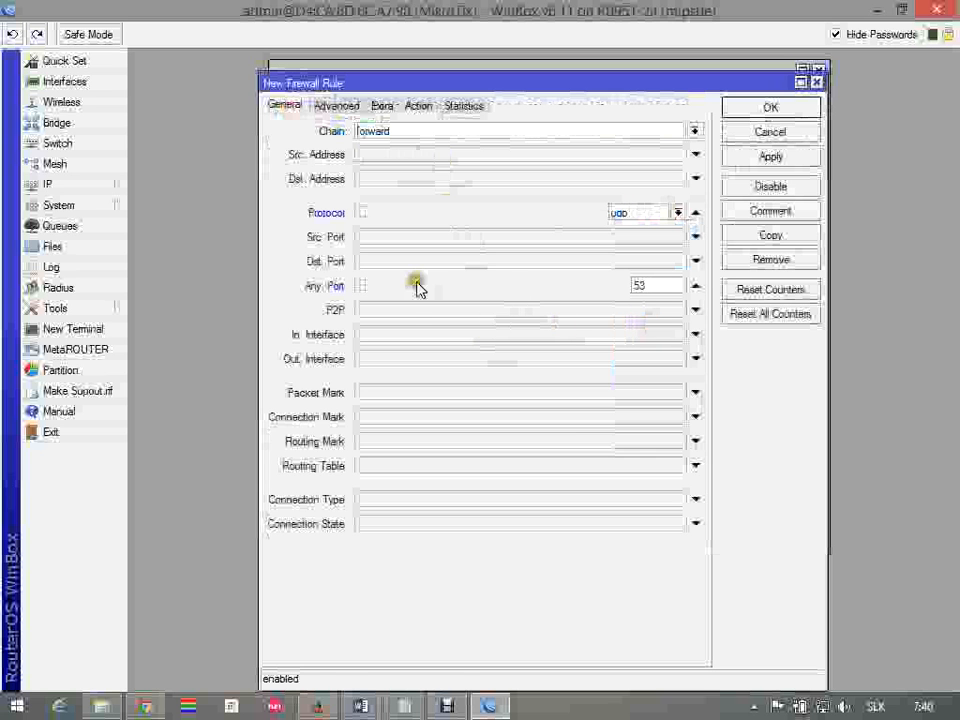
Set the DNS rule's In. Interface to ether3 with action accept, comment it "DNS-Etrh3" and save it
{"action": "left_click", "coordinate": [697, 340]}
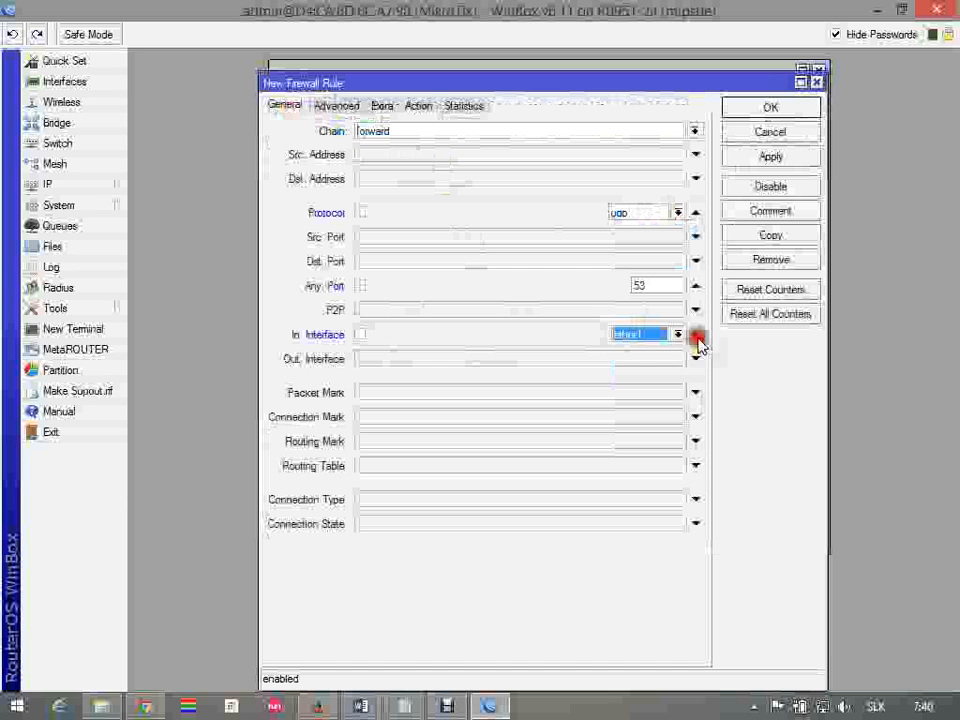
{"action": "left_click", "coordinate": [679, 335]}
{"action": "left_click", "coordinate": [667, 426]}
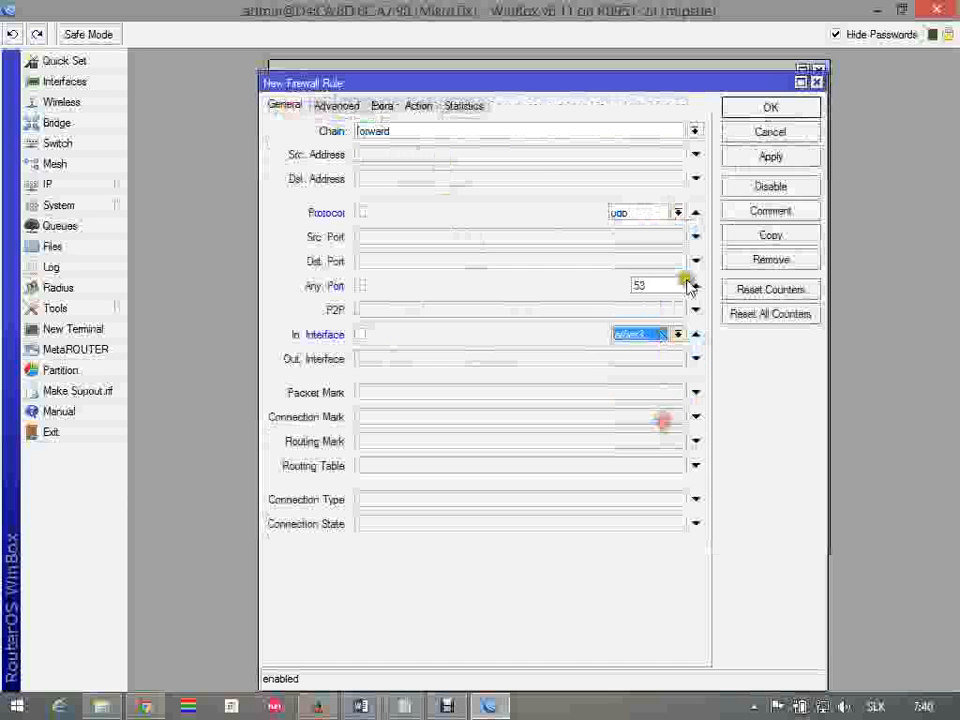
{"action": "left_click", "coordinate": [418, 105]}
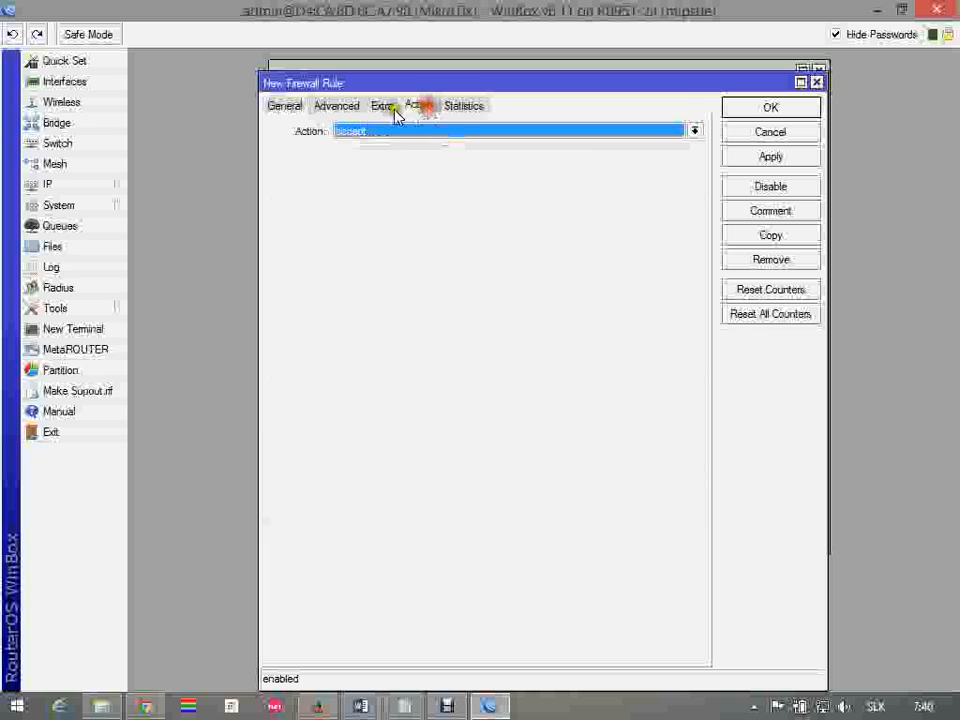
{"action": "left_click", "coordinate": [771, 214]}
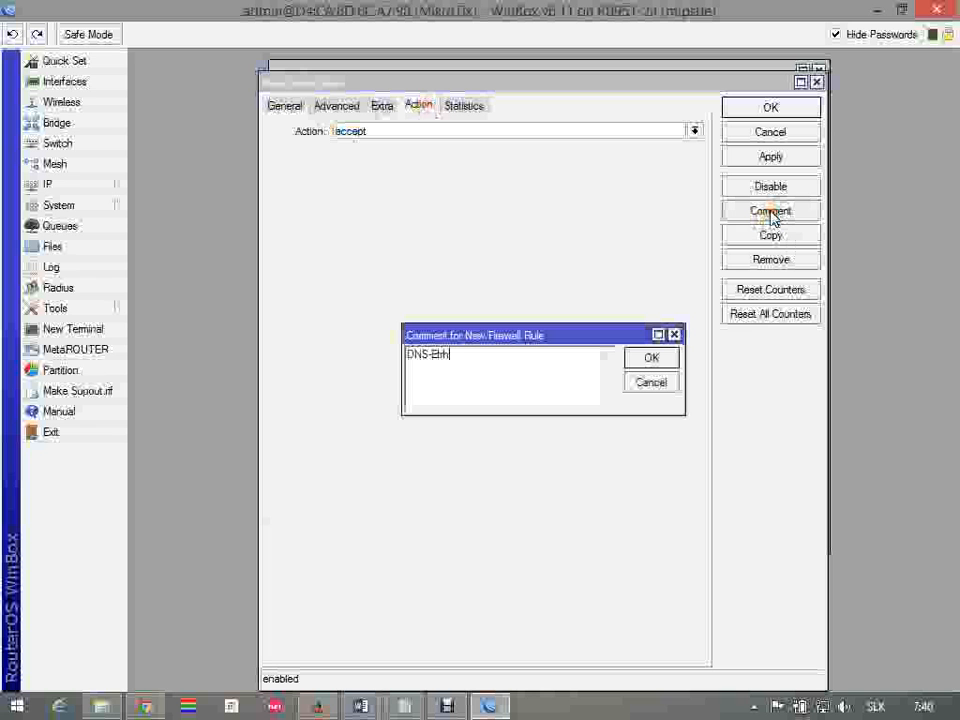
{"action": "left_click", "coordinate": [668, 358]}
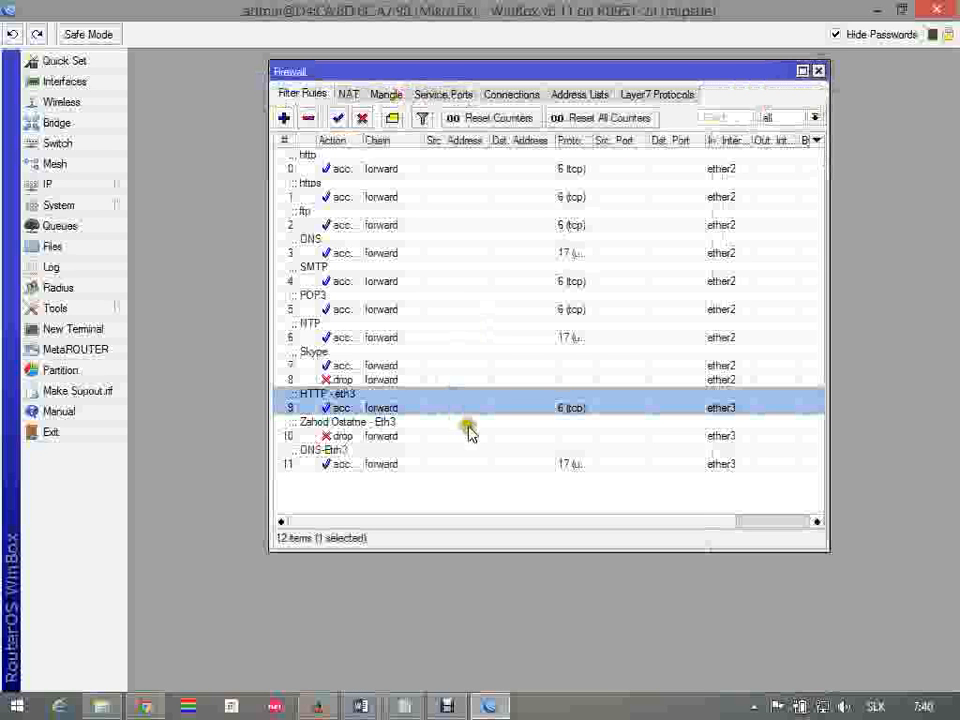
Move the "DNS-Etrh3" accept rule above the ether3 drop rule in the filter list
{"action": "left_click_drag", "start_coordinate": [478, 458], "coordinate": [450, 426]}
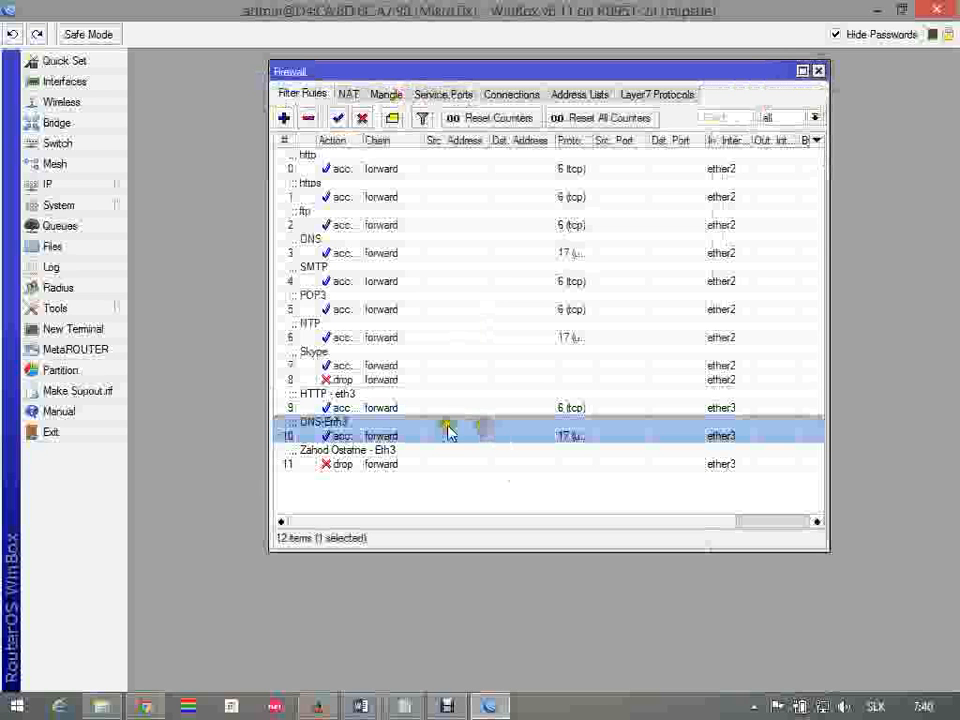
{"action": "left_click", "coordinate": [347, 412]}
{"action": "left_click", "coordinate": [357, 432]}
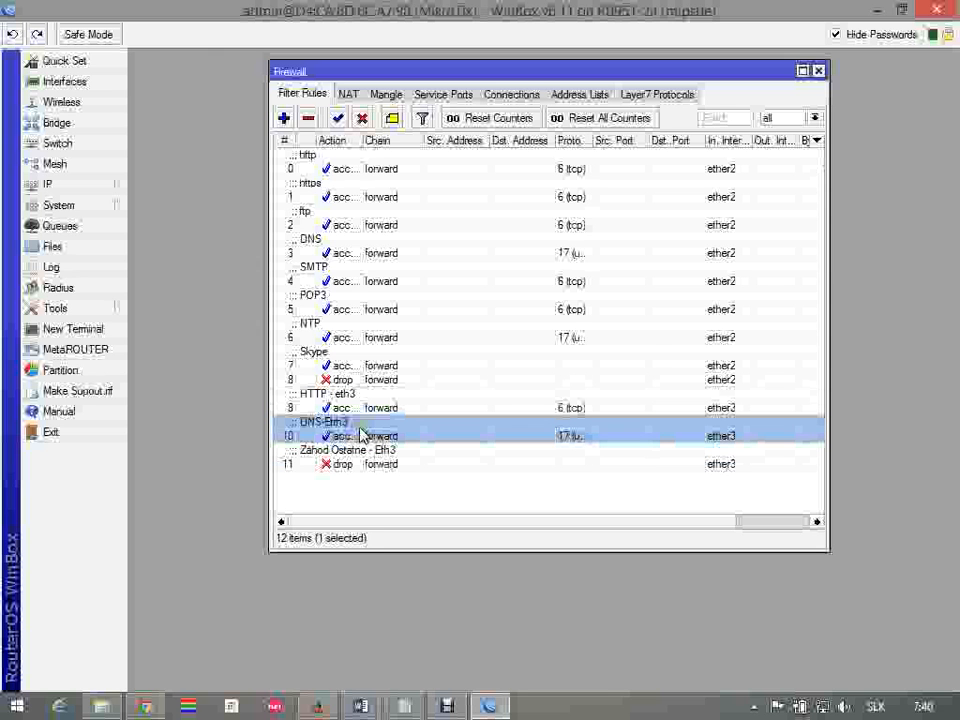
{"action": "left_click_drag", "start_coordinate": [368, 452], "coordinate": [379, 628]}
Switch to the Word assignment and review items 4 and 5 on Ethernet3 and web proxy filtering of allowed and redirected sites
{"action": "left_click", "coordinate": [314, 704]}
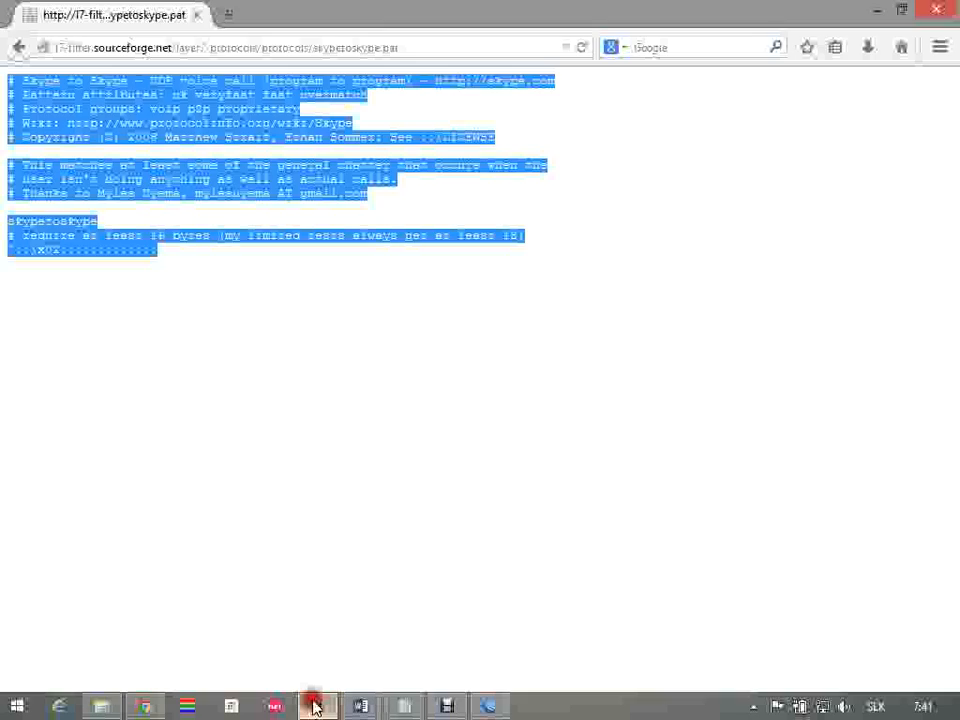
{"action": "left_click", "coordinate": [314, 706]}
{"action": "left_click", "coordinate": [360, 706]}
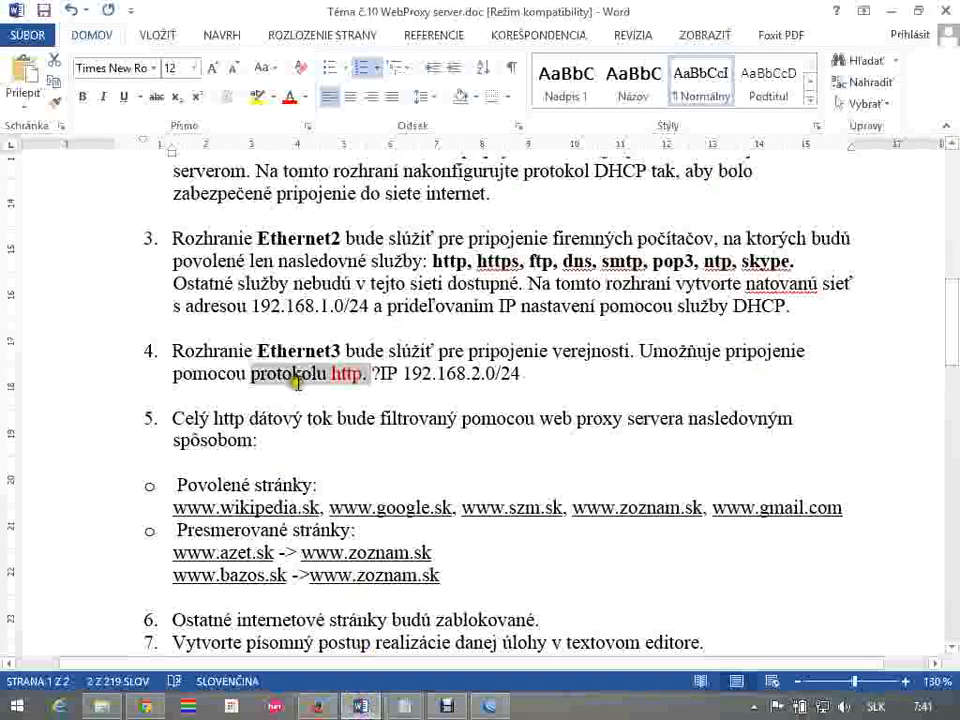
{"action": "left_click_drag", "start_coordinate": [616, 386], "coordinate": [180, 347]}
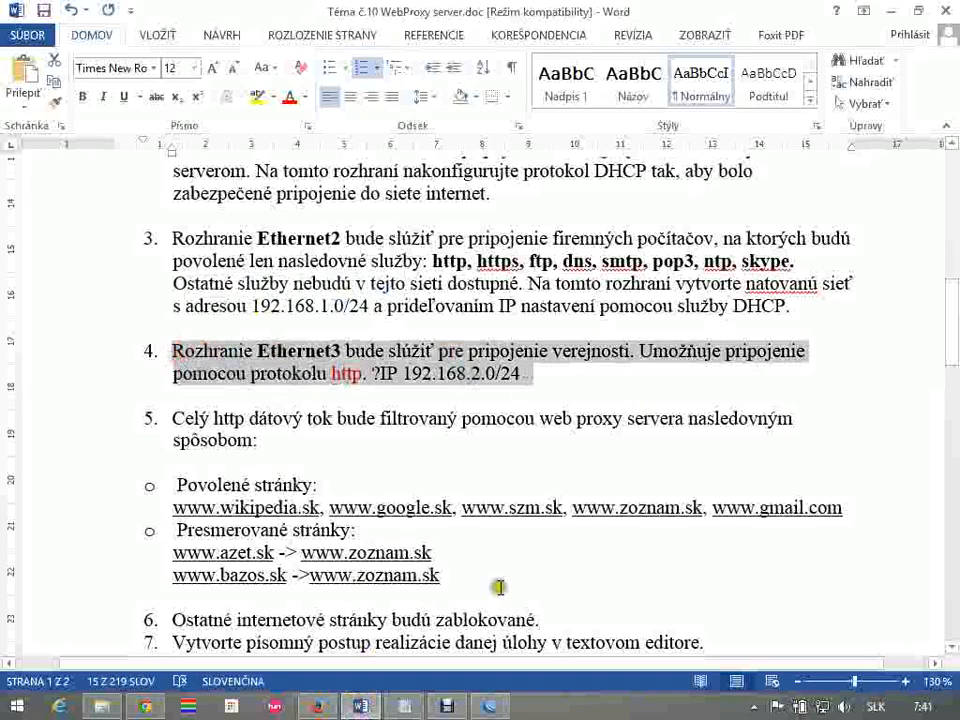
{"action": "scroll", "coordinate": [499, 556], "scroll_direction": "down", "scroll_amount": 2}
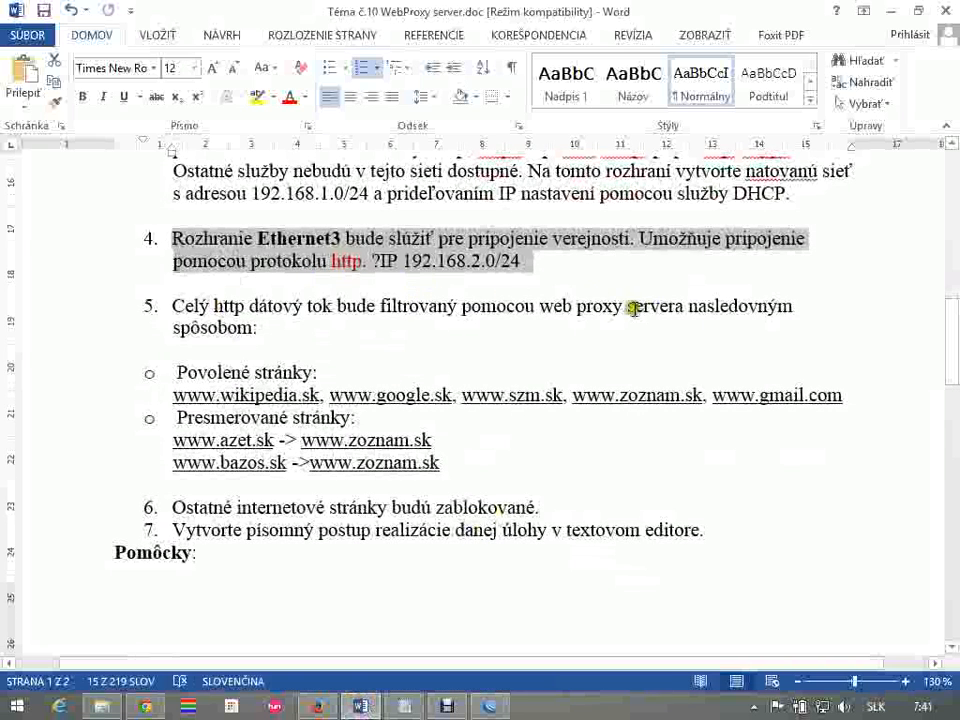
{"action": "left_click", "coordinate": [297, 320]}
{"action": "left_click_drag", "start_coordinate": [255, 370], "coordinate": [433, 490]}
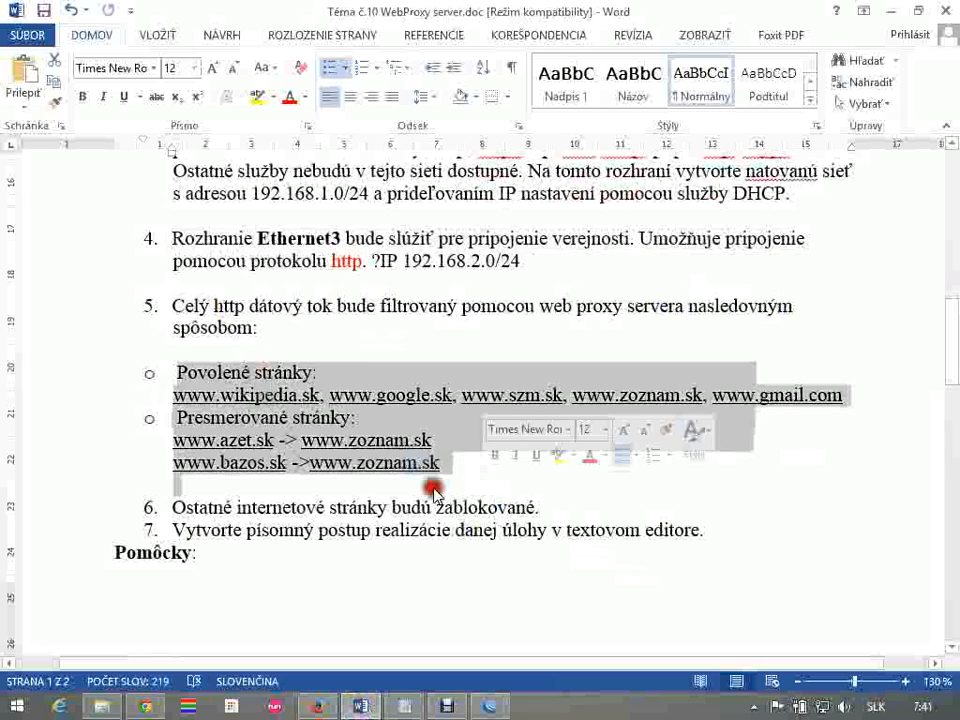
{"action": "left_click_drag", "start_coordinate": [339, 336], "coordinate": [171, 302]}
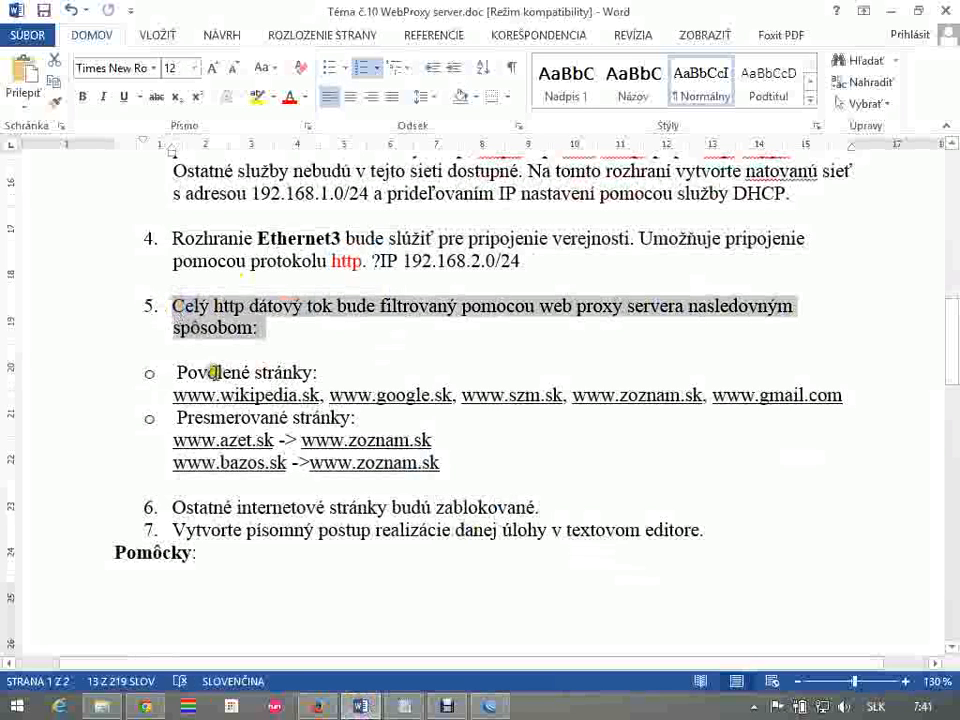
Return to WinBox, enable the router's Web Proxy and save its settings
{"action": "left_click", "coordinate": [490, 706]}
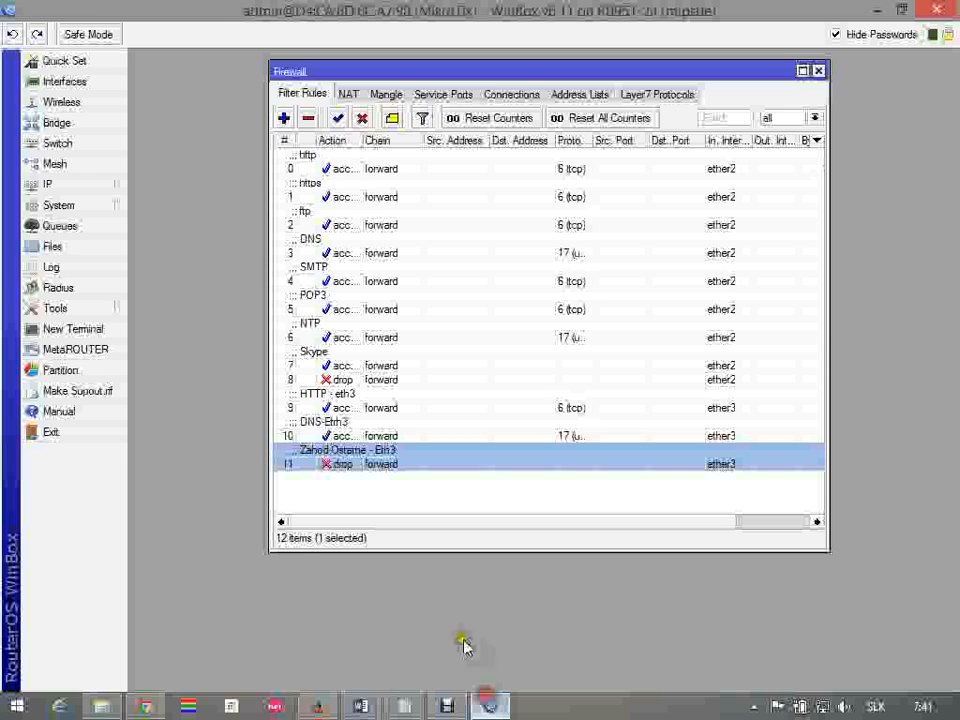
{"action": "left_click", "coordinate": [112, 190]}
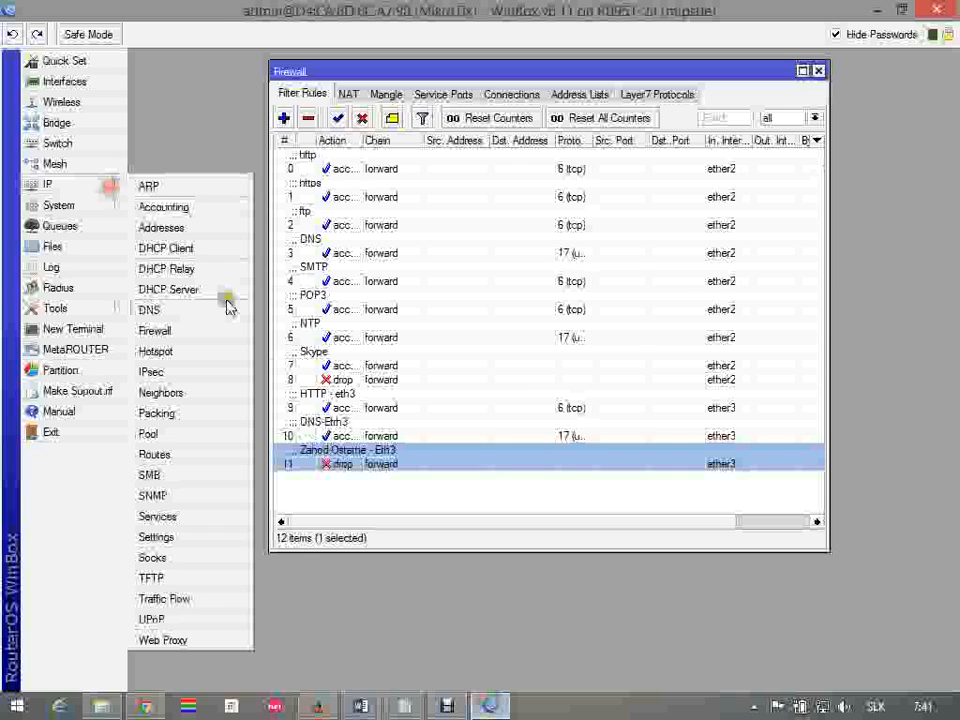
{"action": "left_click", "coordinate": [230, 640]}
{"action": "left_click", "coordinate": [486, 186]}
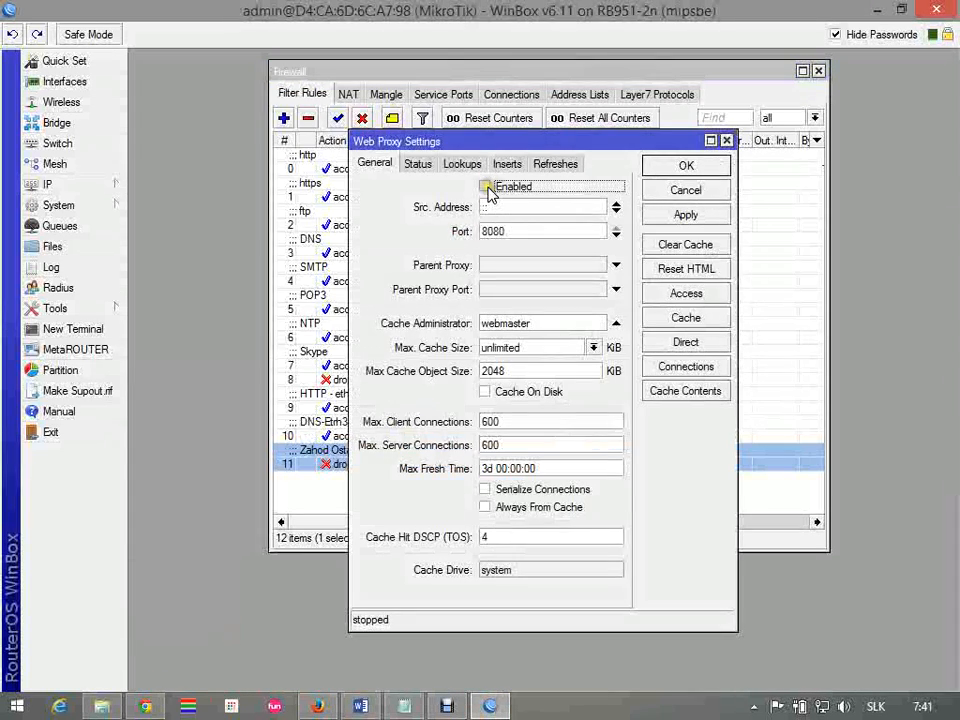
{"action": "double_click", "coordinate": [505, 231]}
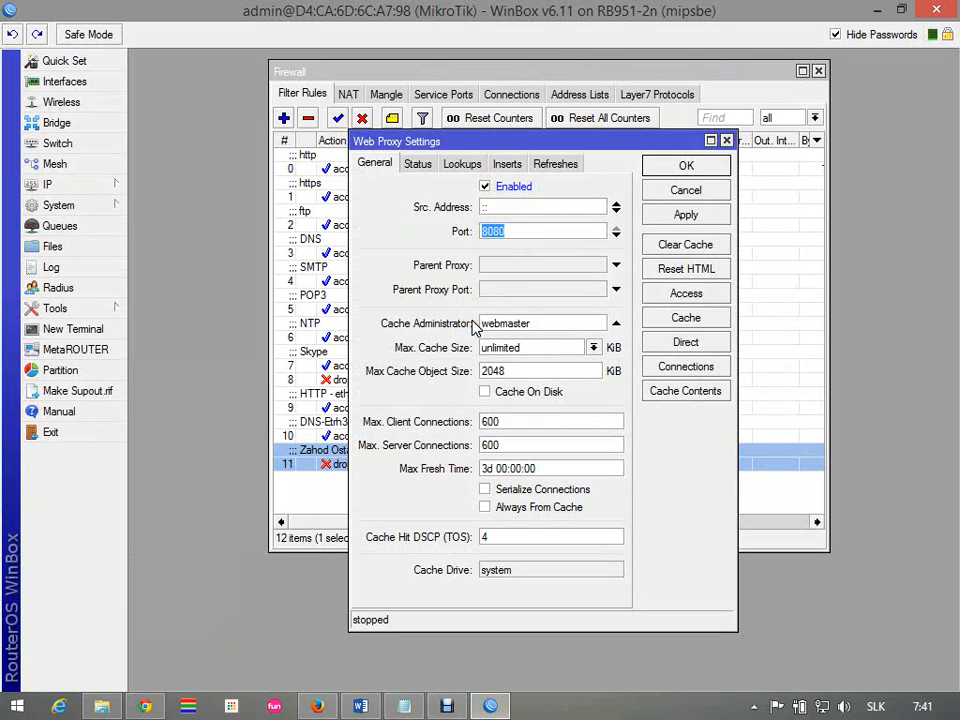
{"action": "left_click", "coordinate": [502, 228]}
{"action": "double_click", "coordinate": [500, 231]}
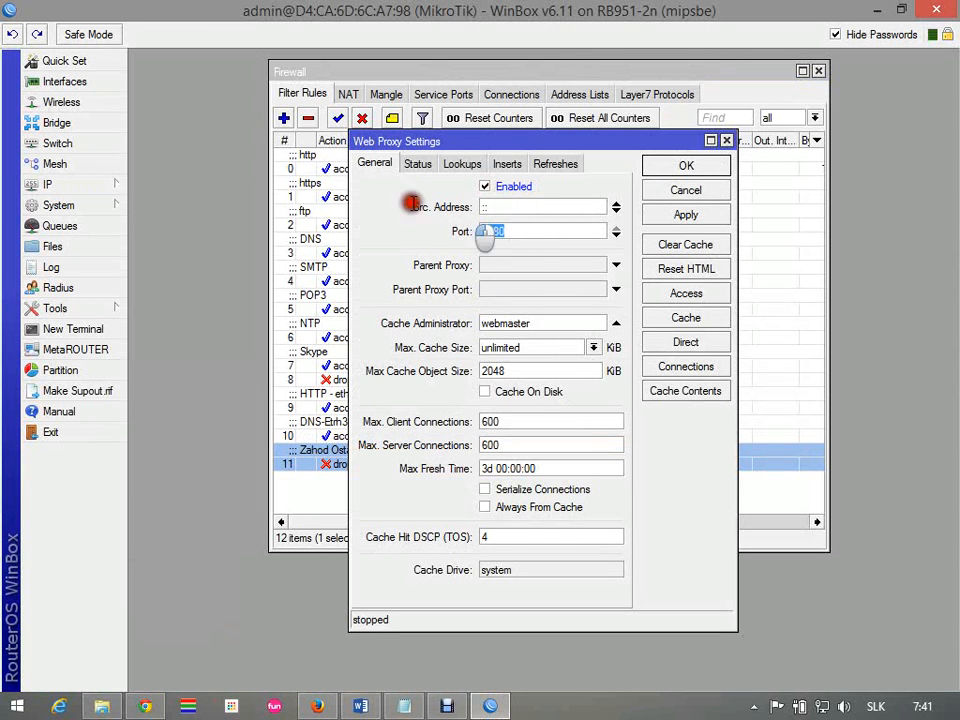
{"action": "left_click", "coordinate": [711, 166]}
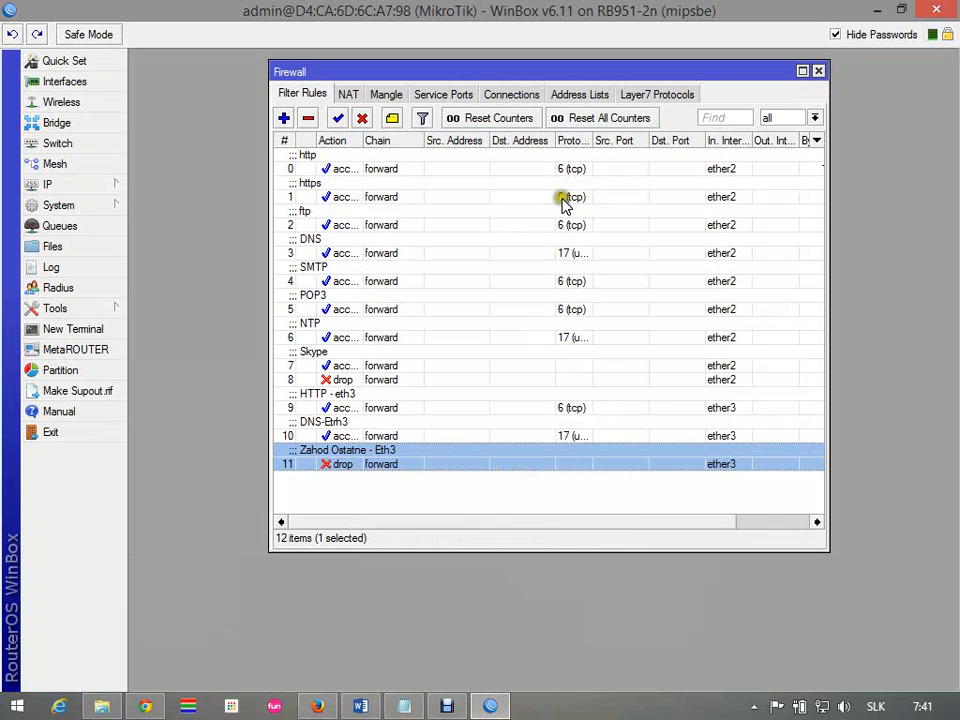
Start a new firewall NAT rule with In. Interface ether3, protocol 6 (tcp) and Any. Port 80
{"action": "left_click", "coordinate": [347, 95]}
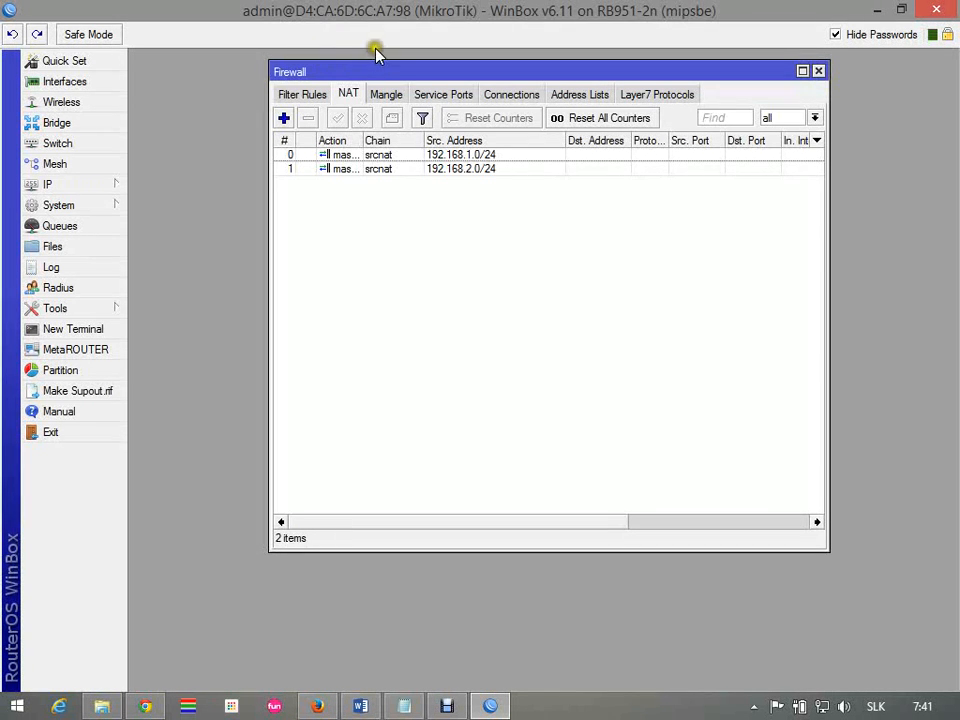
{"action": "left_click", "coordinate": [284, 120]}
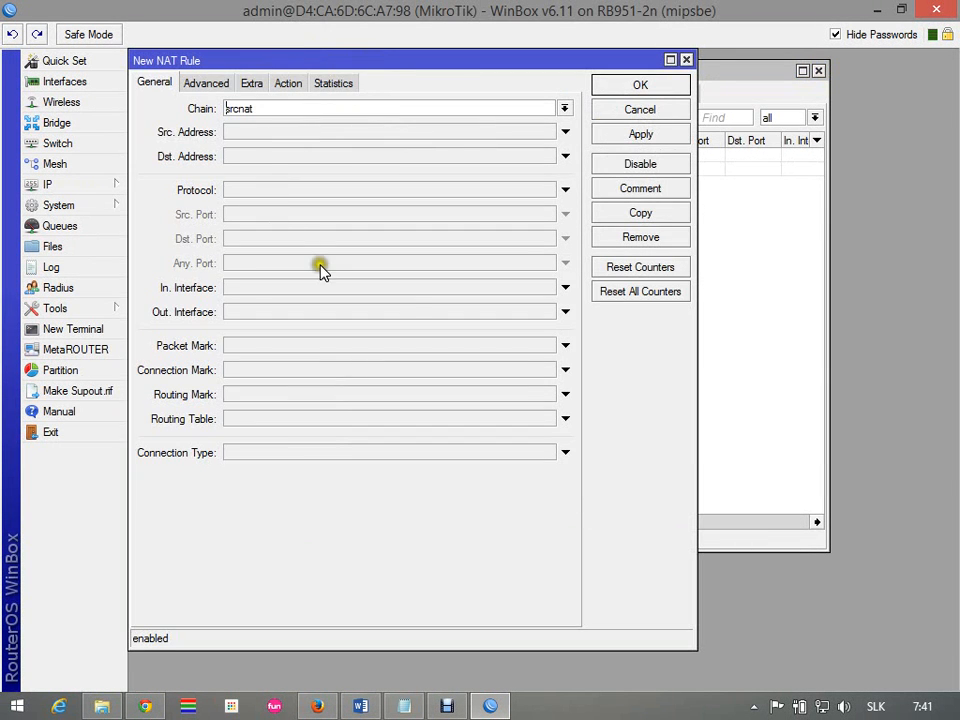
{"action": "left_click", "coordinate": [563, 287]}
{"action": "left_click", "coordinate": [545, 288]}
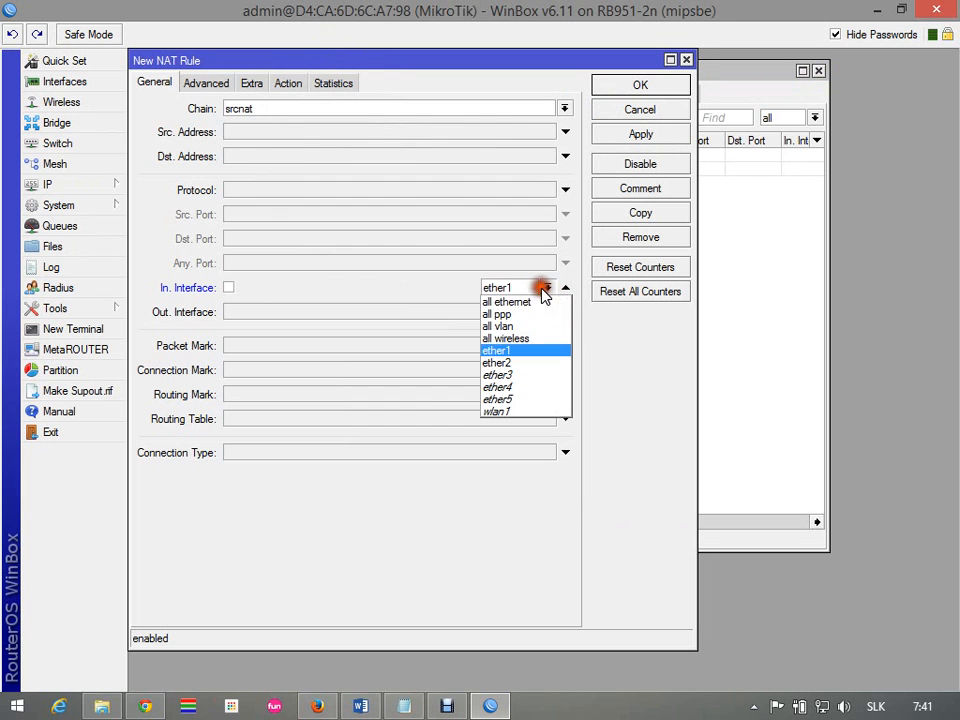
{"action": "left_click", "coordinate": [523, 376]}
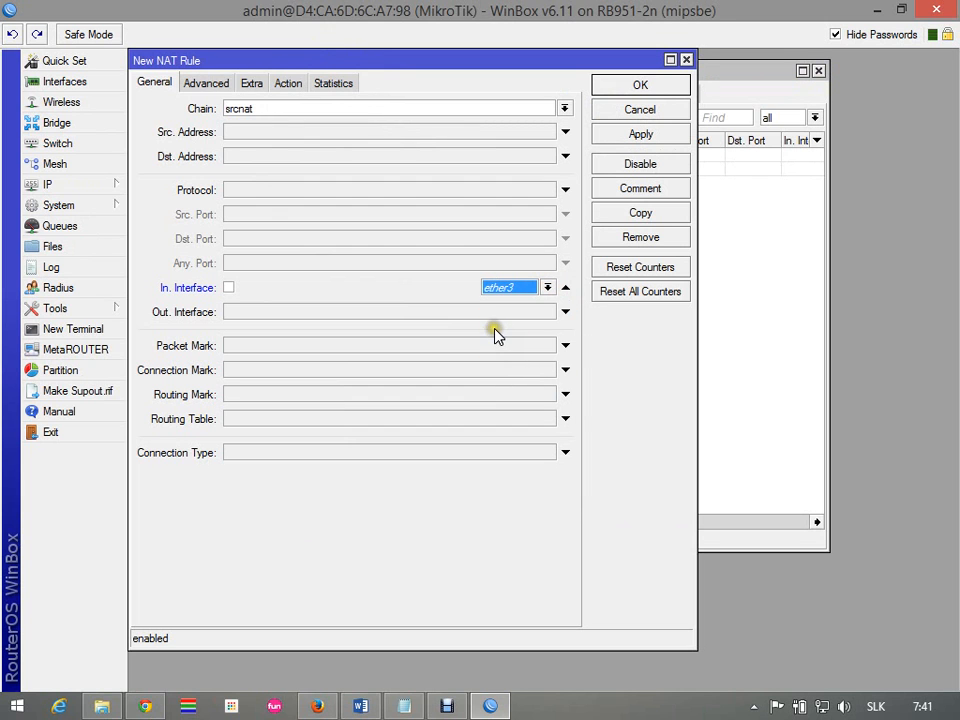
{"action": "left_click", "coordinate": [267, 190]}
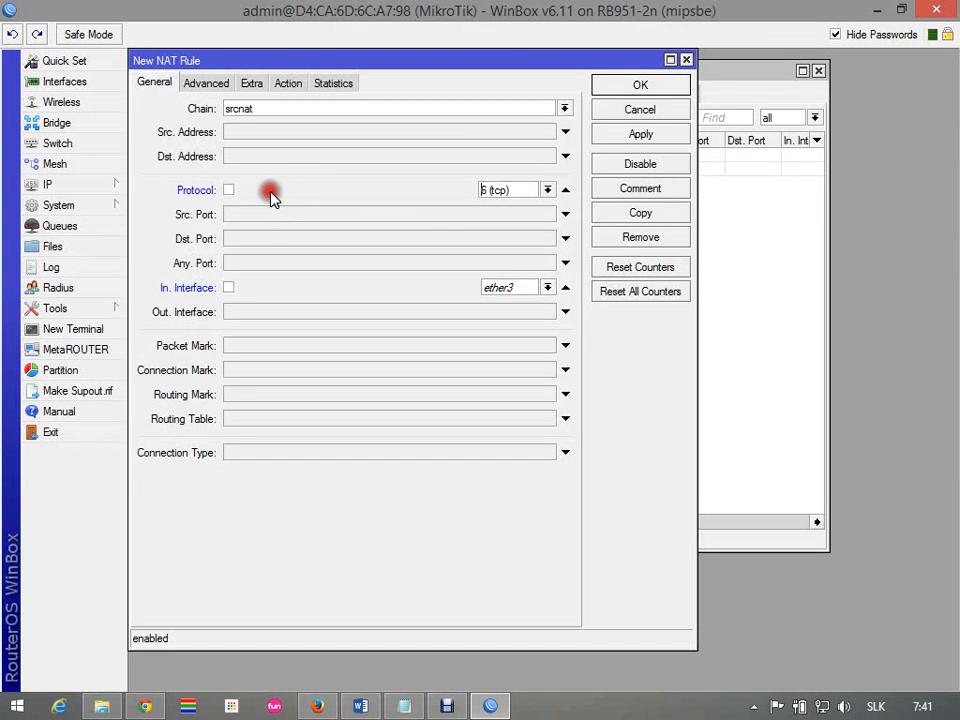
{"action": "left_click", "coordinate": [368, 262]}
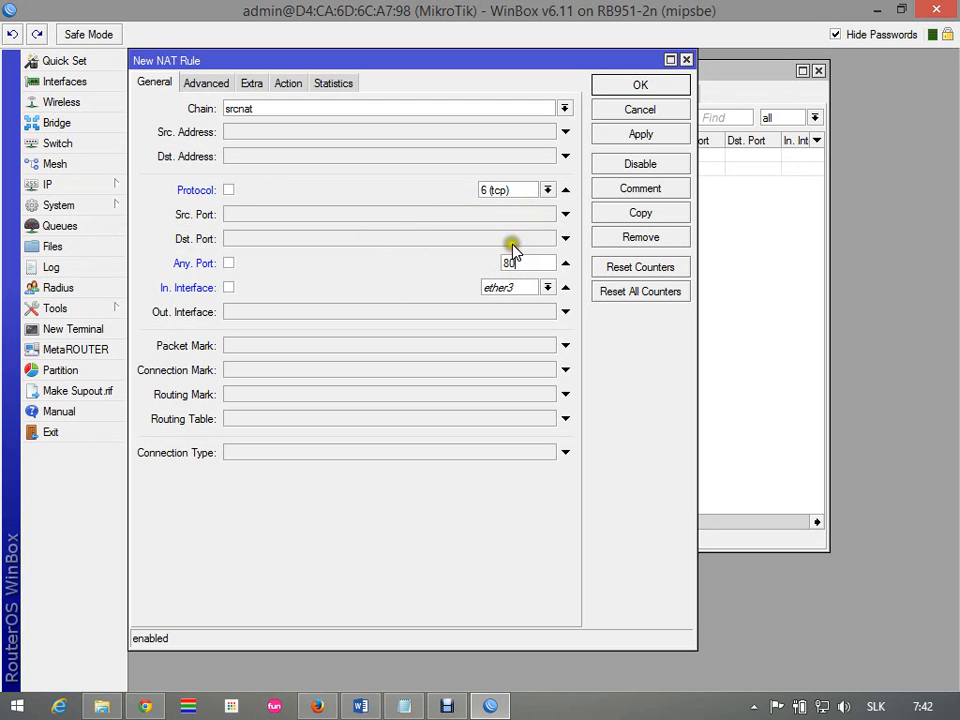
Set the NAT rule's action to redirect with To Ports 8080
{"action": "left_click", "coordinate": [297, 86]}
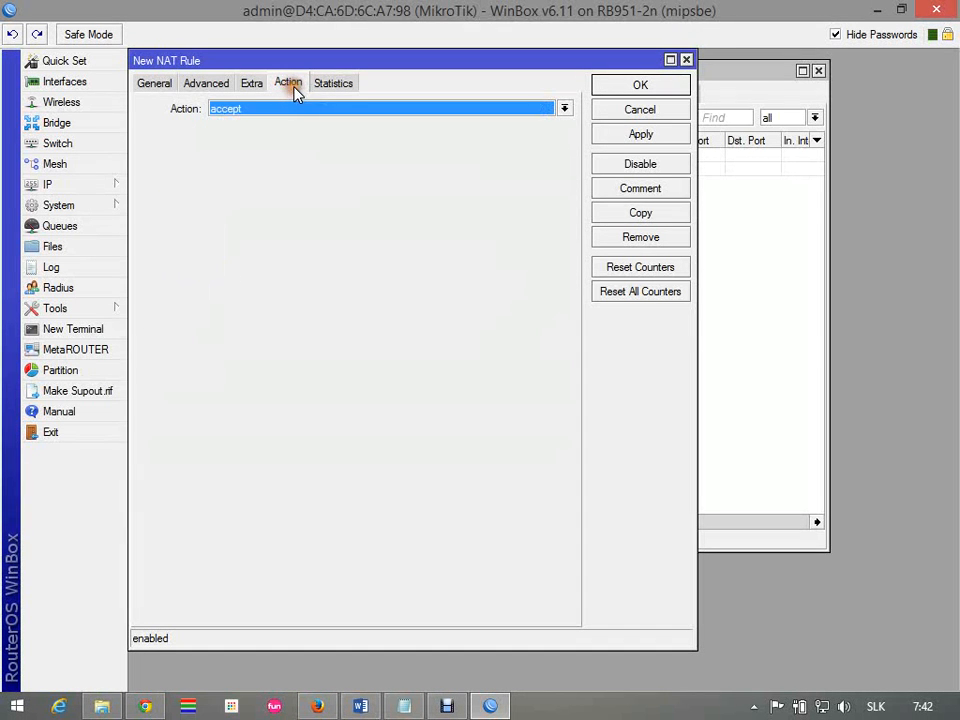
{"action": "left_click", "coordinate": [565, 109]}
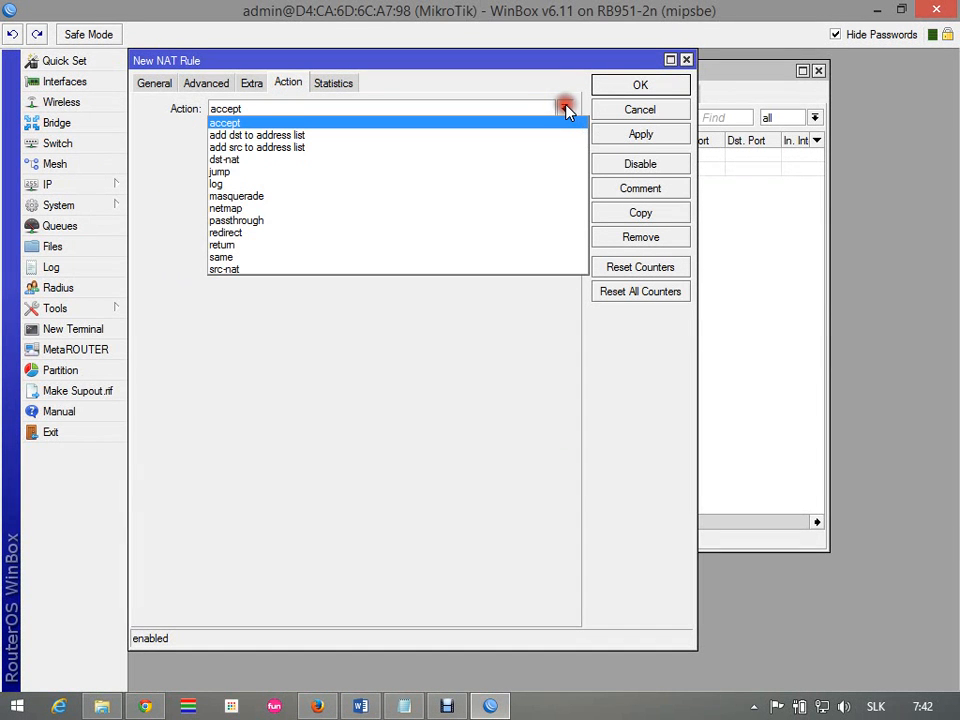
{"action": "left_click", "coordinate": [226, 232]}
{"action": "left_click_drag", "start_coordinate": [364, 60], "coordinate": [686, 162]}
{"action": "left_click", "coordinate": [567, 235]}
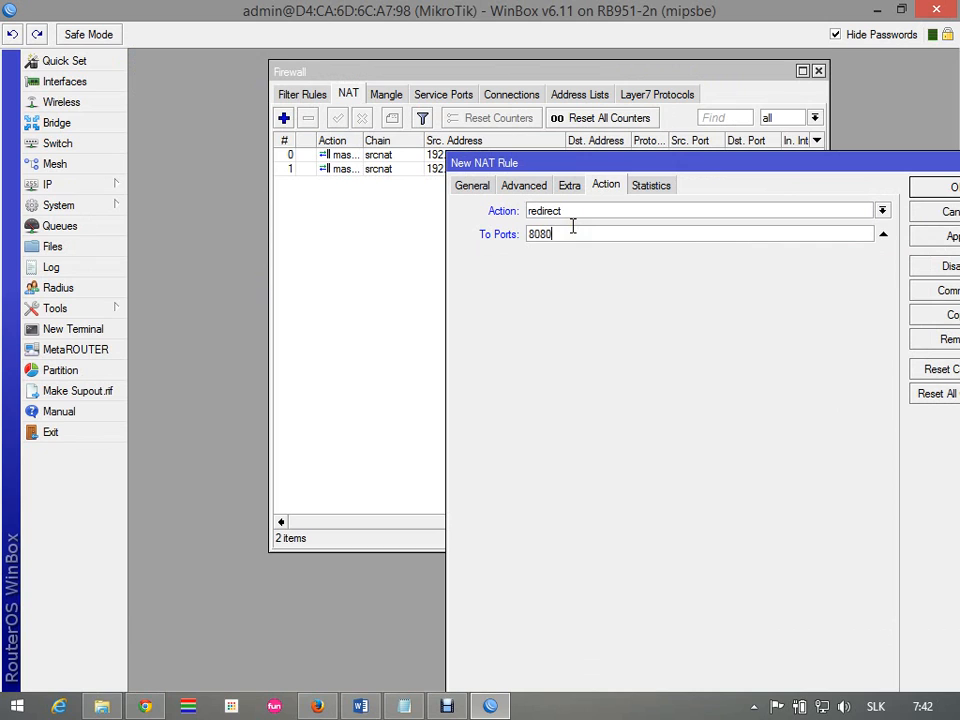
Open the Web Proxy settings beside the NAT rule, compare the proxy port with the redirect port, and close the settings
{"action": "left_click", "coordinate": [101, 184]}
{"action": "left_click", "coordinate": [195, 636]}
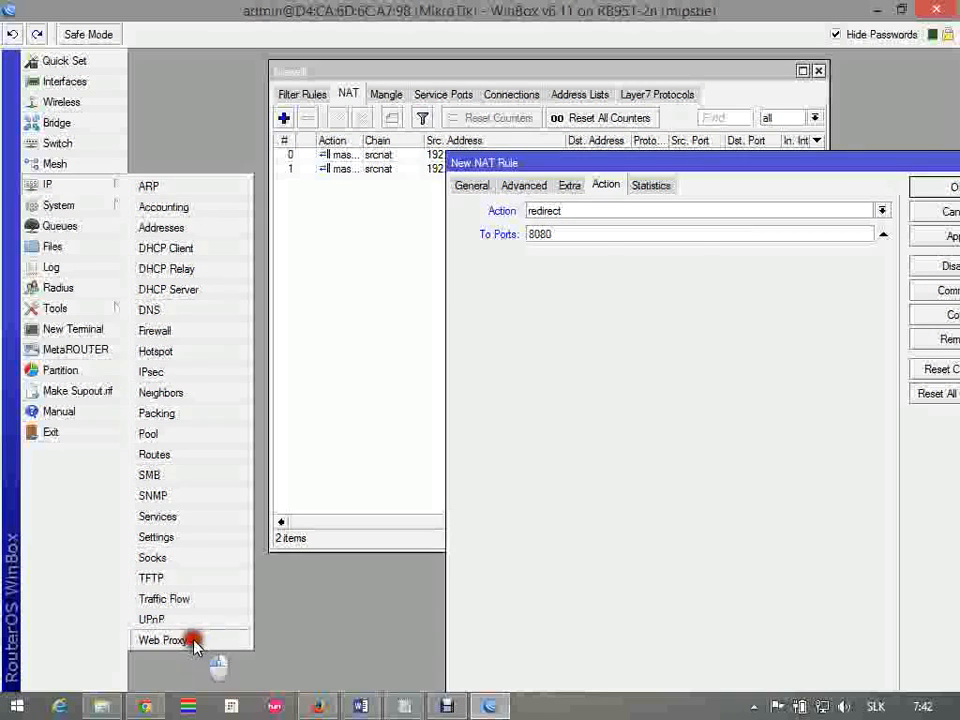
{"action": "left_click_drag", "start_coordinate": [486, 144], "coordinate": [250, 142]}
{"action": "left_click_drag", "start_coordinate": [675, 163], "coordinate": [744, 131]}
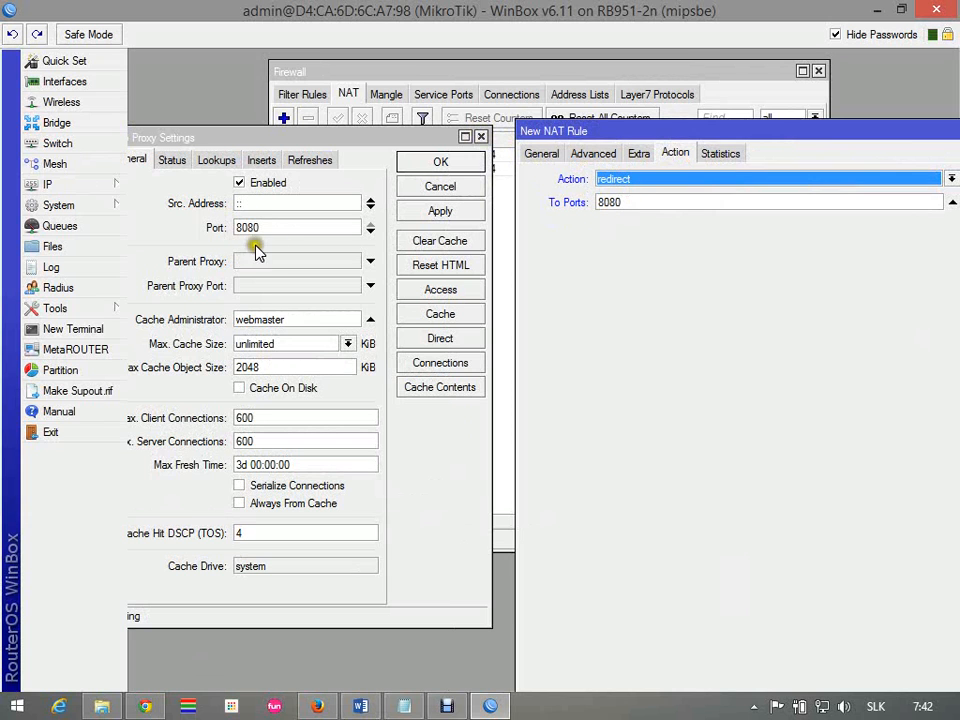
{"action": "left_click_drag", "start_coordinate": [273, 136], "coordinate": [300, 135]}
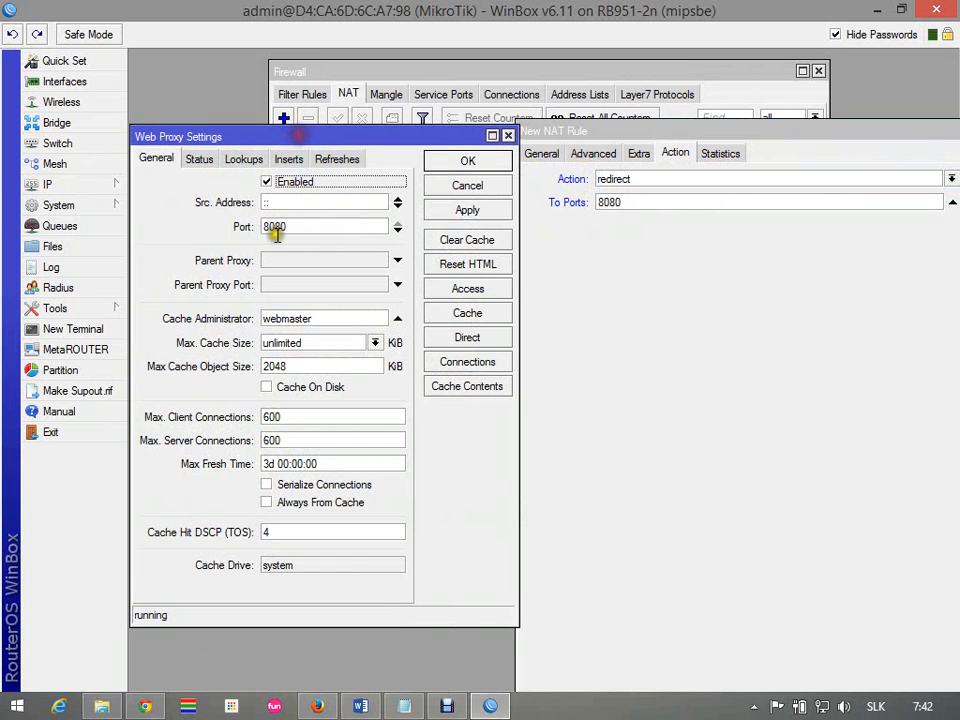
{"action": "left_click", "coordinate": [489, 161]}
Change the redirect NAT rule's chain to dstnat and save the rule
{"action": "left_click_drag", "start_coordinate": [639, 131], "coordinate": [398, 149]}
{"action": "left_click", "coordinate": [806, 178]}
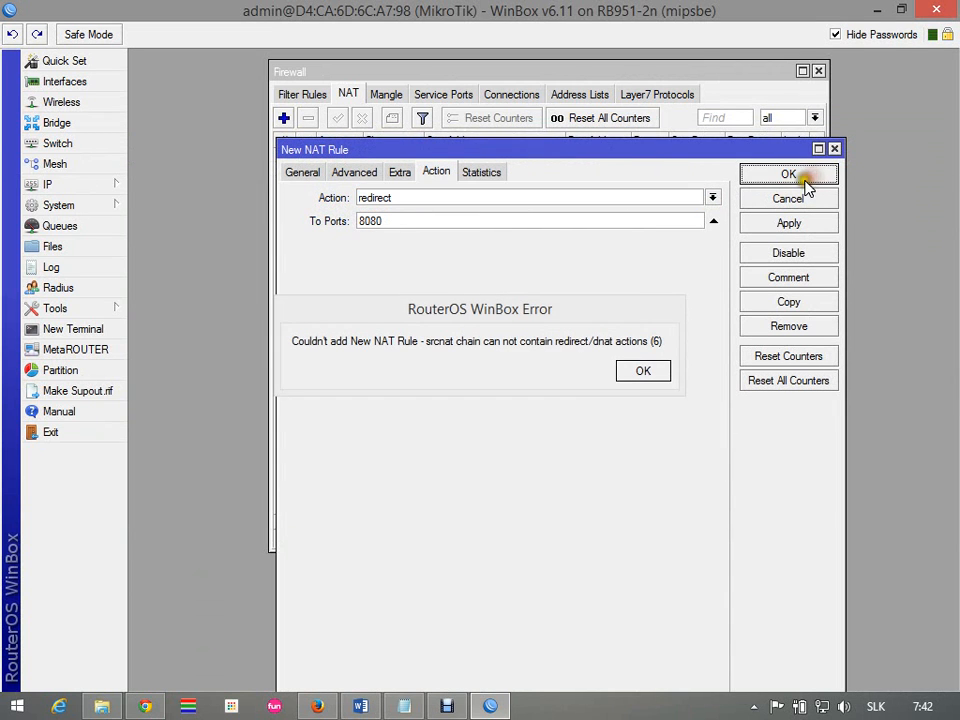
{"action": "left_click", "coordinate": [641, 371]}
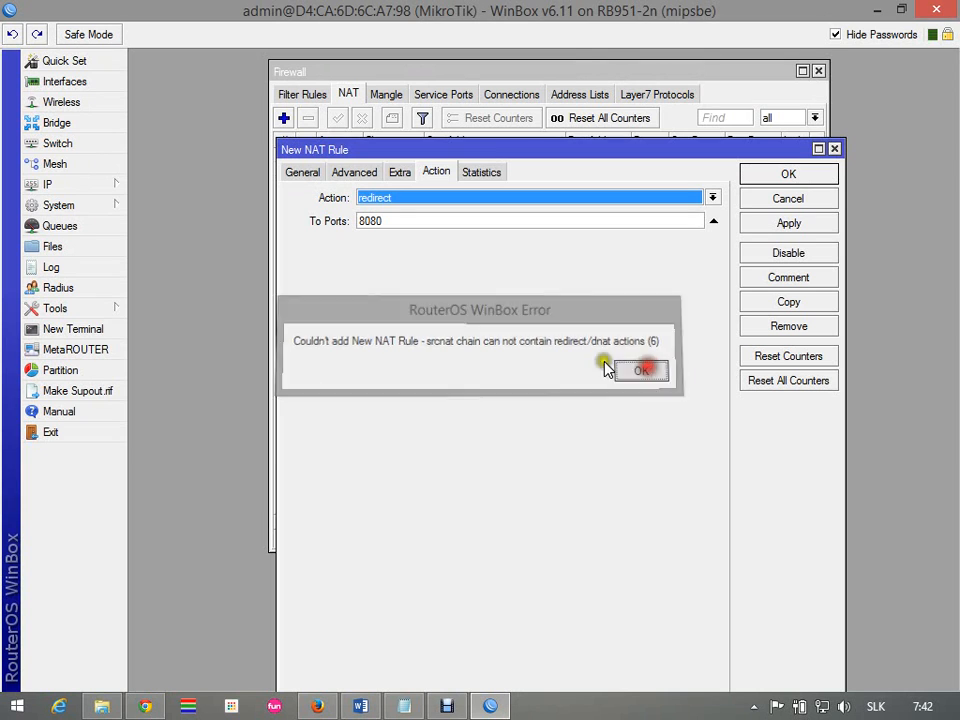
{"action": "left_click", "coordinate": [301, 174]}
{"action": "left_click", "coordinate": [713, 199]}
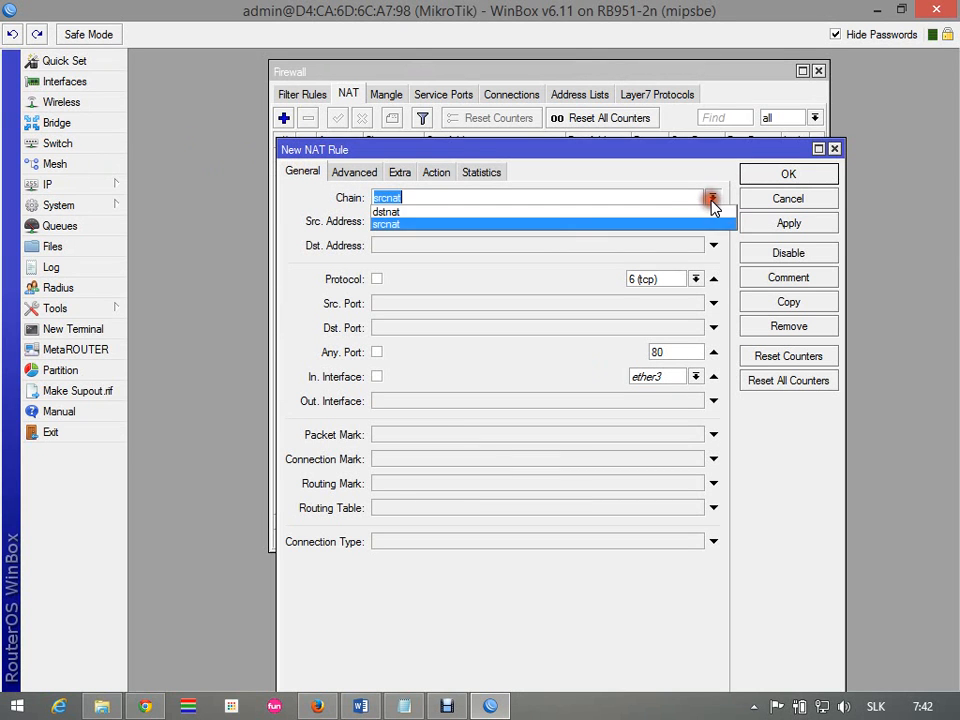
{"action": "left_click", "coordinate": [634, 211]}
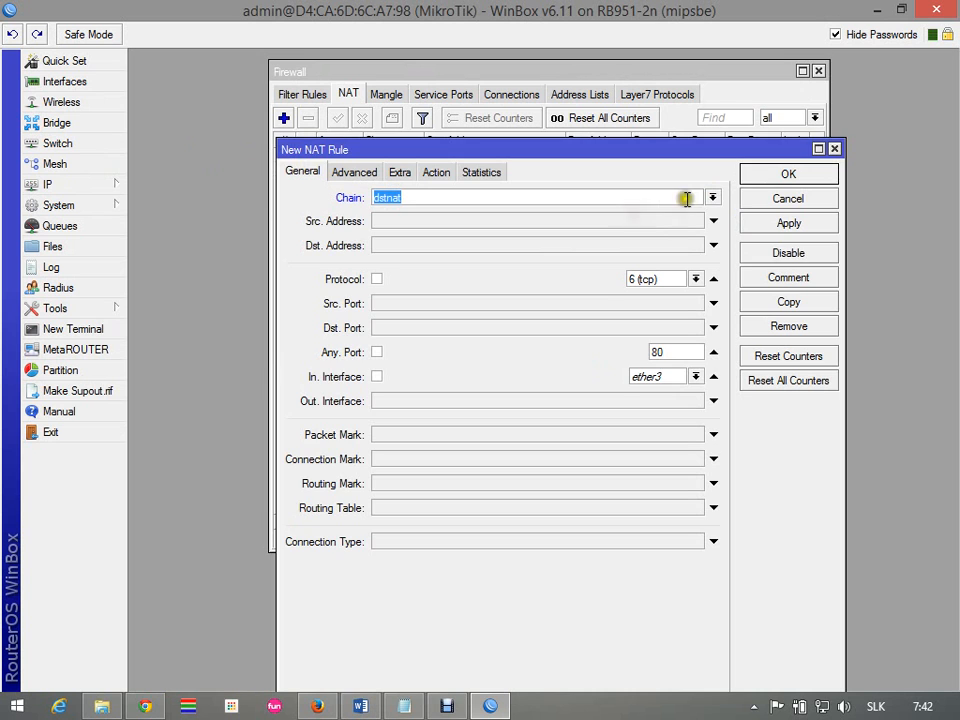
{"action": "left_click", "coordinate": [788, 178]}
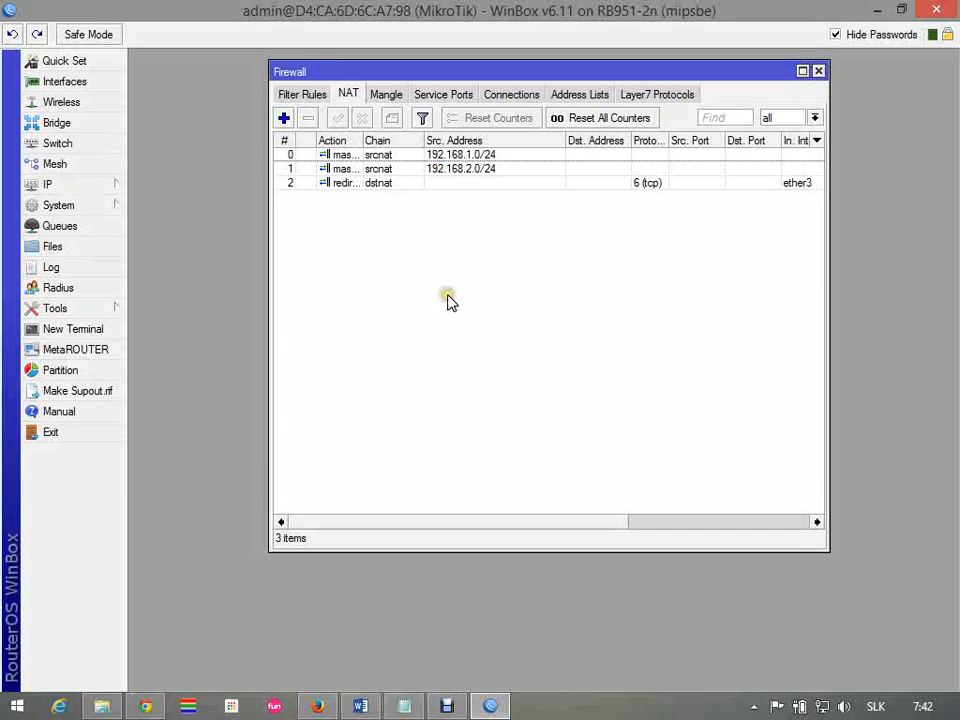
Switch to the Word assignment and review the list of allowed websites under item 5
{"action": "left_click", "coordinate": [489, 706]}
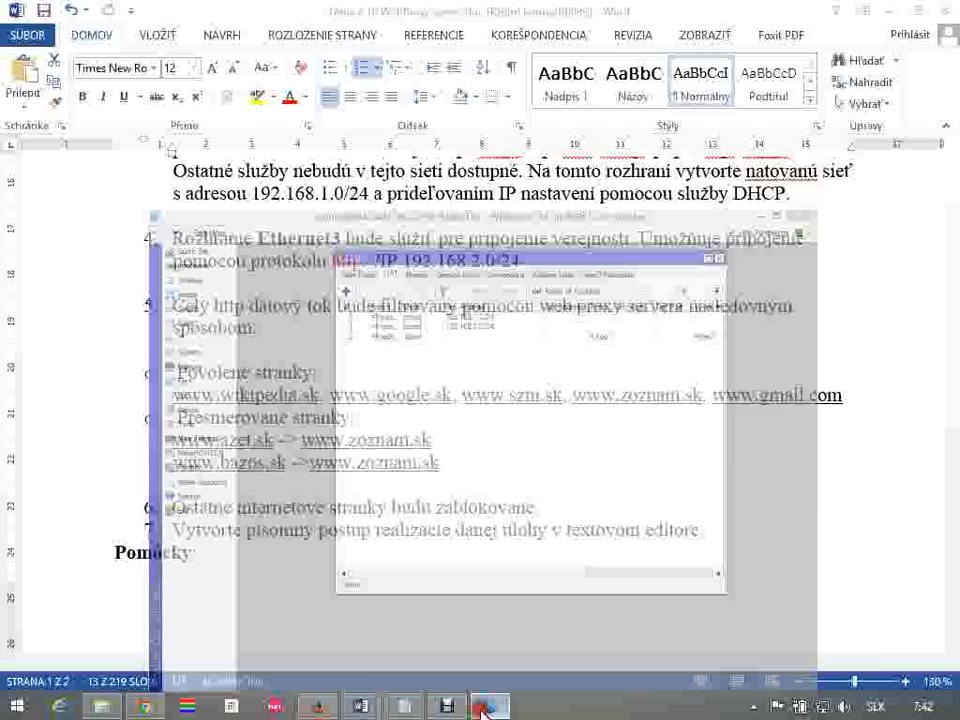
{"action": "left_click", "coordinate": [495, 499]}
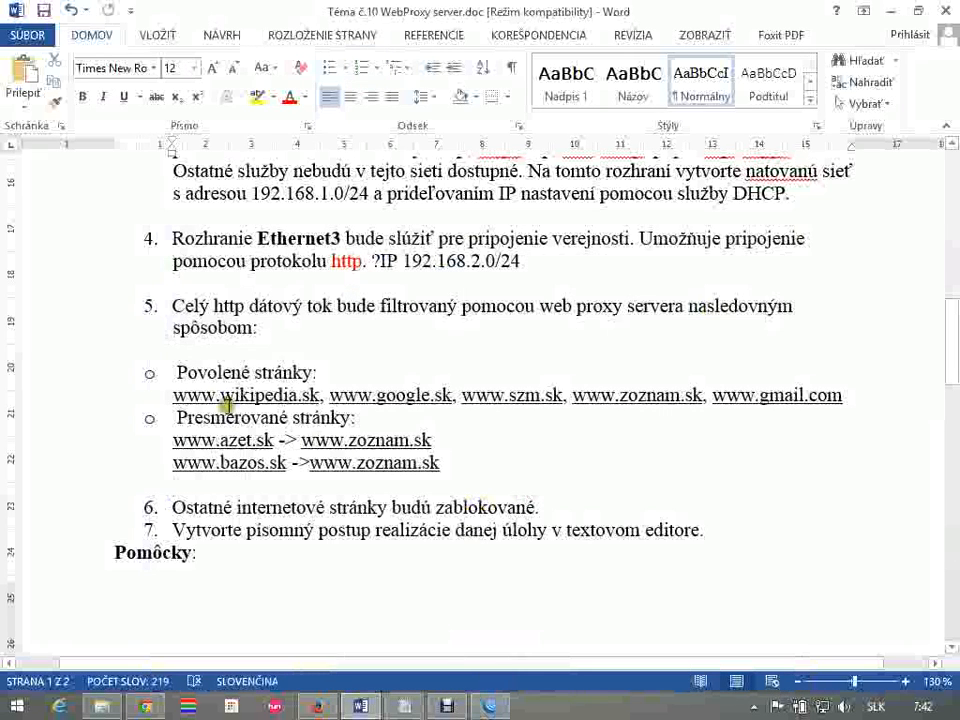
{"action": "left_click_drag", "start_coordinate": [205, 396], "coordinate": [293, 396]}
{"action": "left_click_drag", "start_coordinate": [371, 396], "coordinate": [428, 396]}
{"action": "left_click_drag", "start_coordinate": [512, 396], "coordinate": [541, 396]}
{"action": "left_click_drag", "start_coordinate": [628, 396], "coordinate": [681, 398]}
{"action": "left_click_drag", "start_coordinate": [760, 396], "coordinate": [826, 408]}
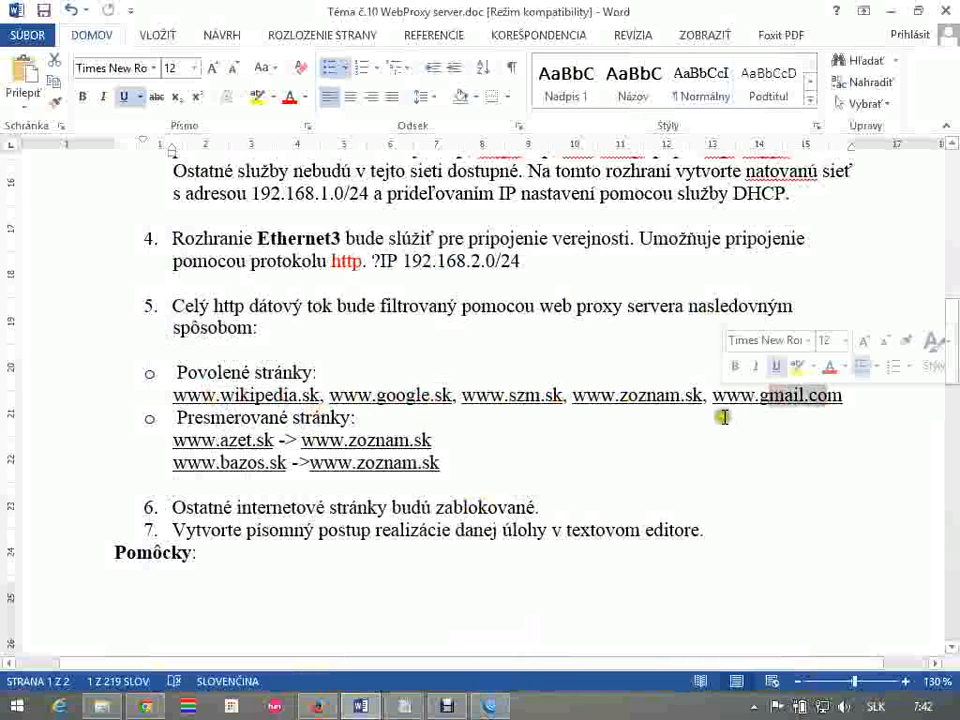
Return to WinBox and open the Web Proxy access rule list
{"action": "key", "text": "alt+Tab"}
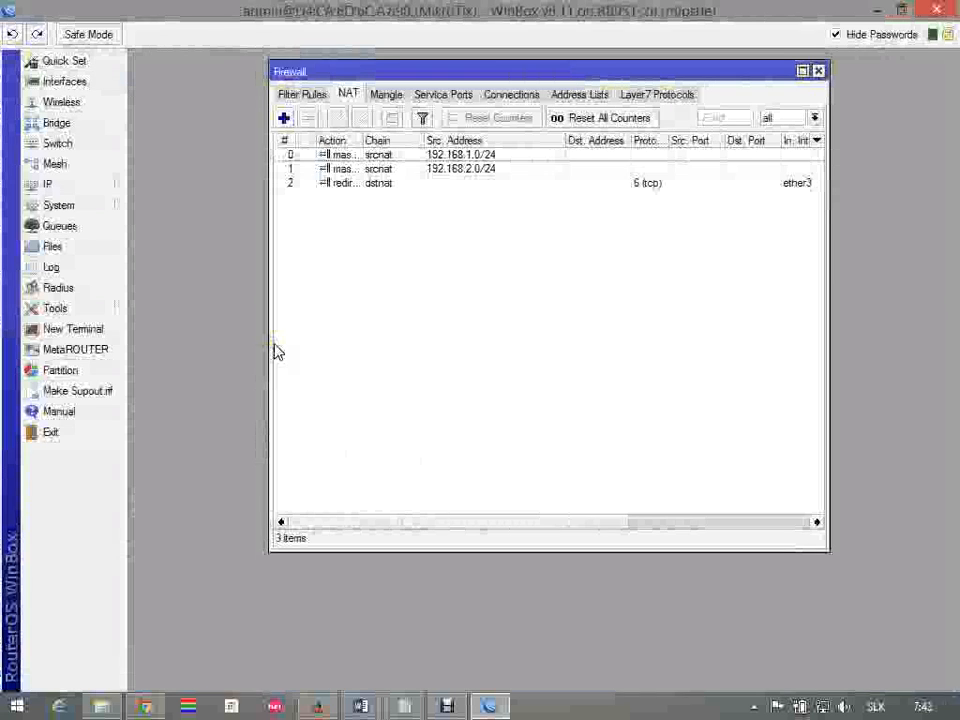
{"action": "left_click", "coordinate": [52, 186]}
{"action": "left_click", "coordinate": [162, 640]}
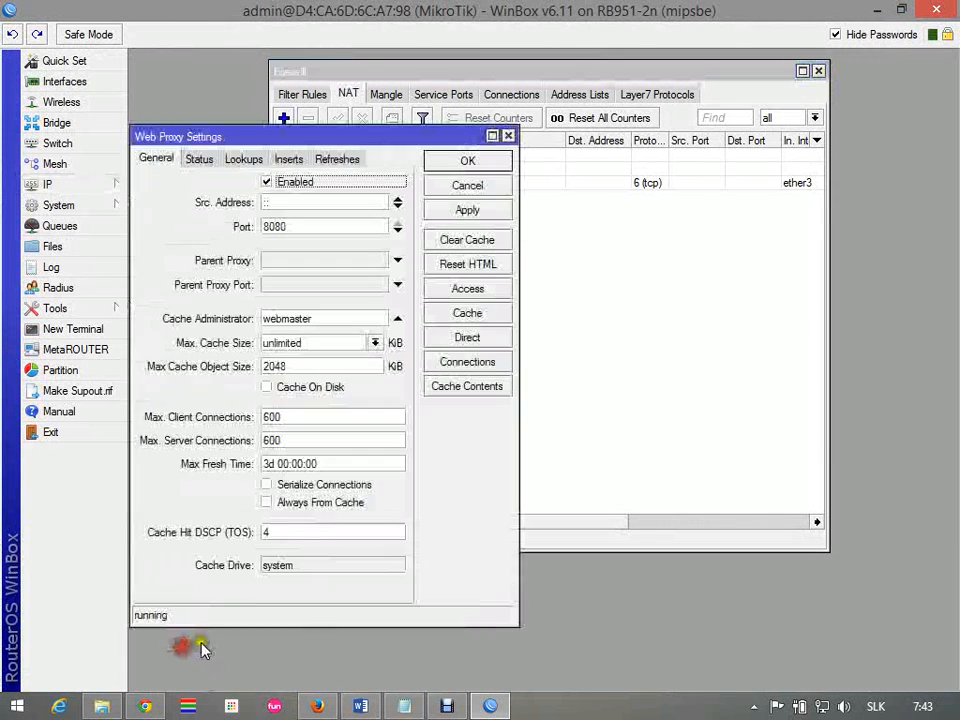
{"action": "left_click", "coordinate": [466, 290]}
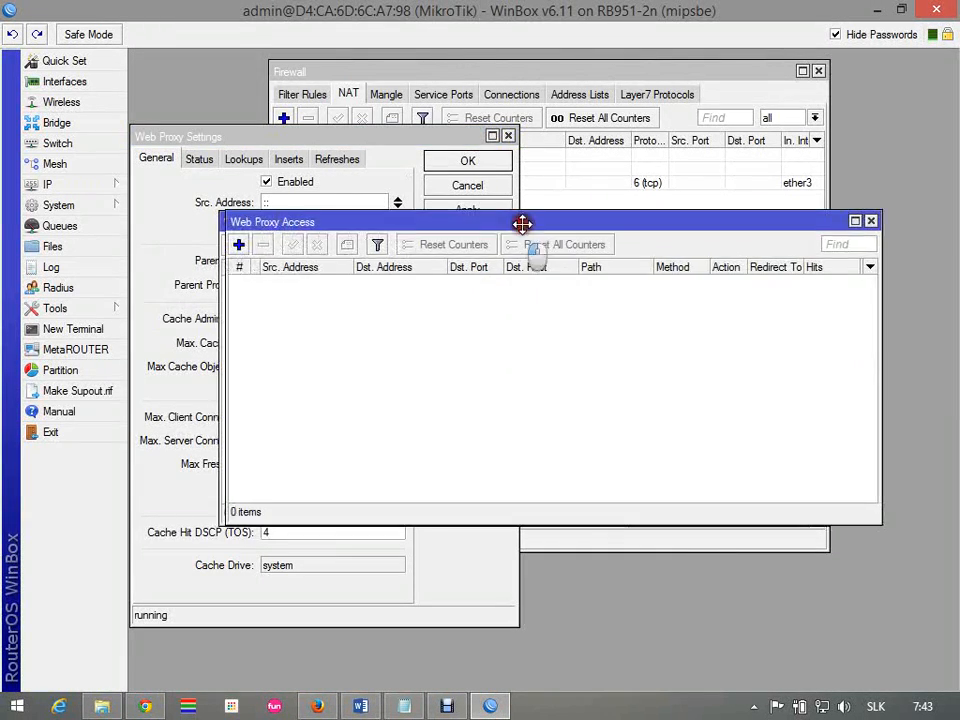
{"action": "left_click_drag", "start_coordinate": [521, 223], "coordinate": [722, 102]}
{"action": "left_click", "coordinate": [439, 120]}
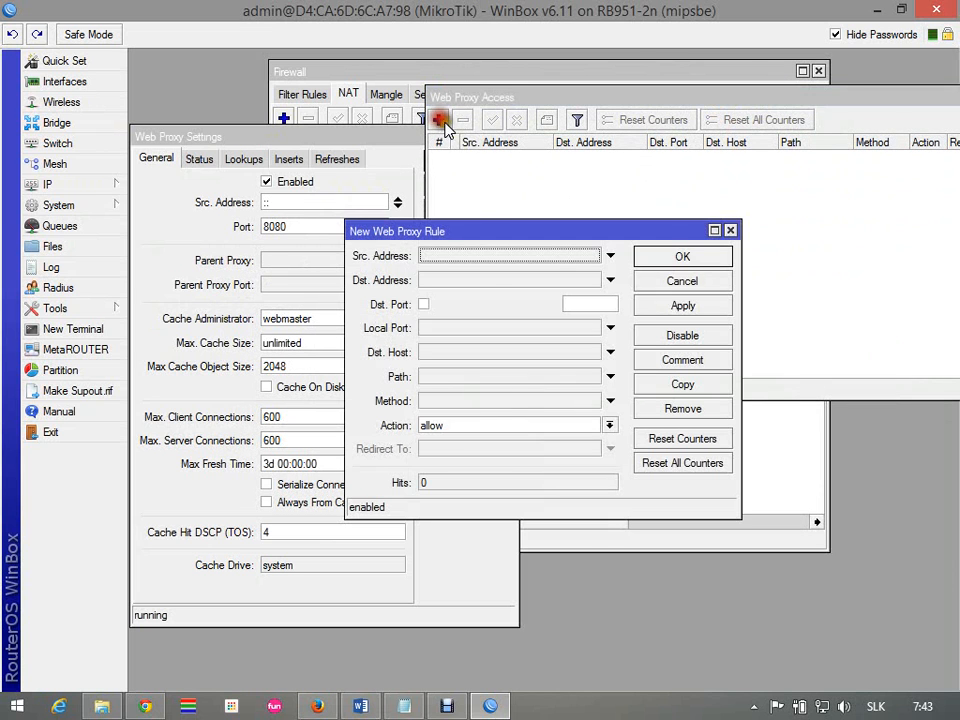
{"action": "left_click", "coordinate": [425, 355]}
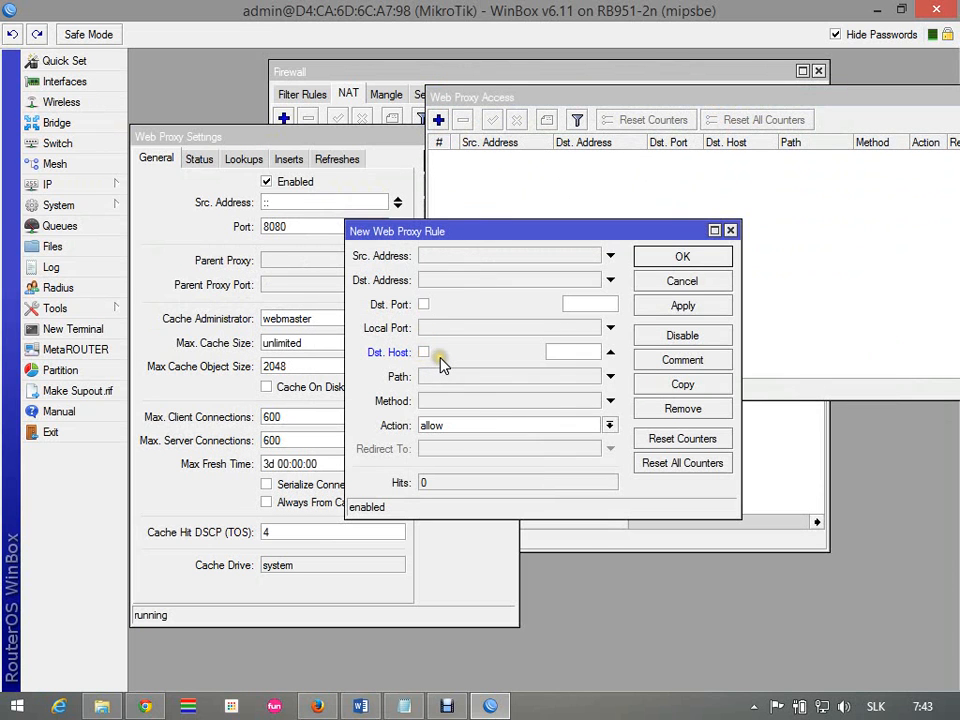
{"action": "type", "text": "www.w"}
{"action": "type", "text": "ikipedia"}
{"action": "type", "text": ".sk"}
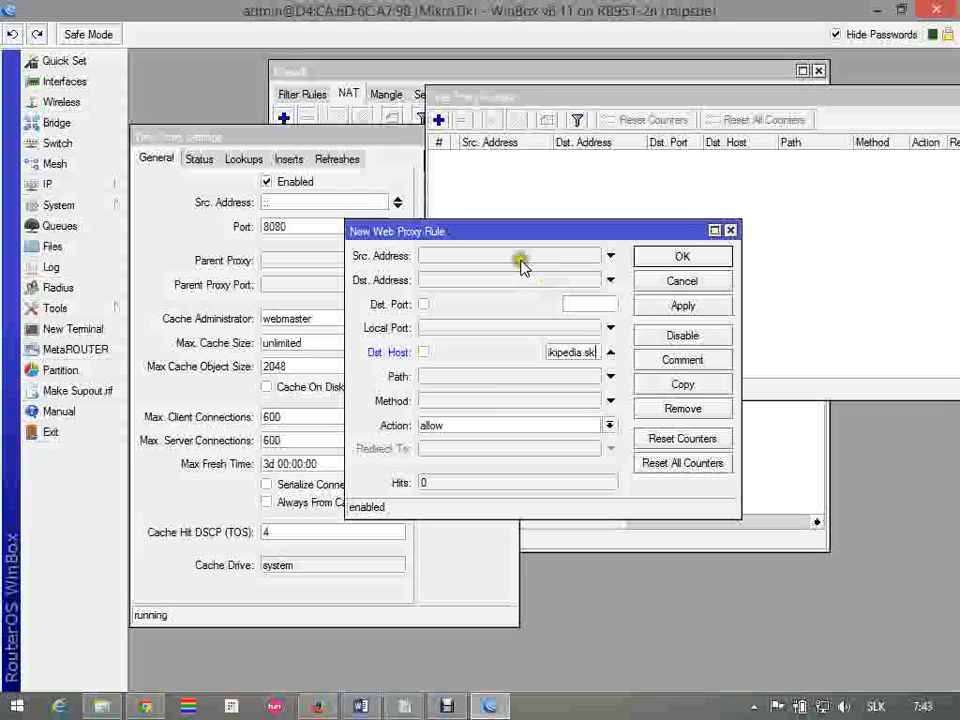
{"action": "left_click", "coordinate": [456, 426]}
{"action": "left_click", "coordinate": [466, 436]}
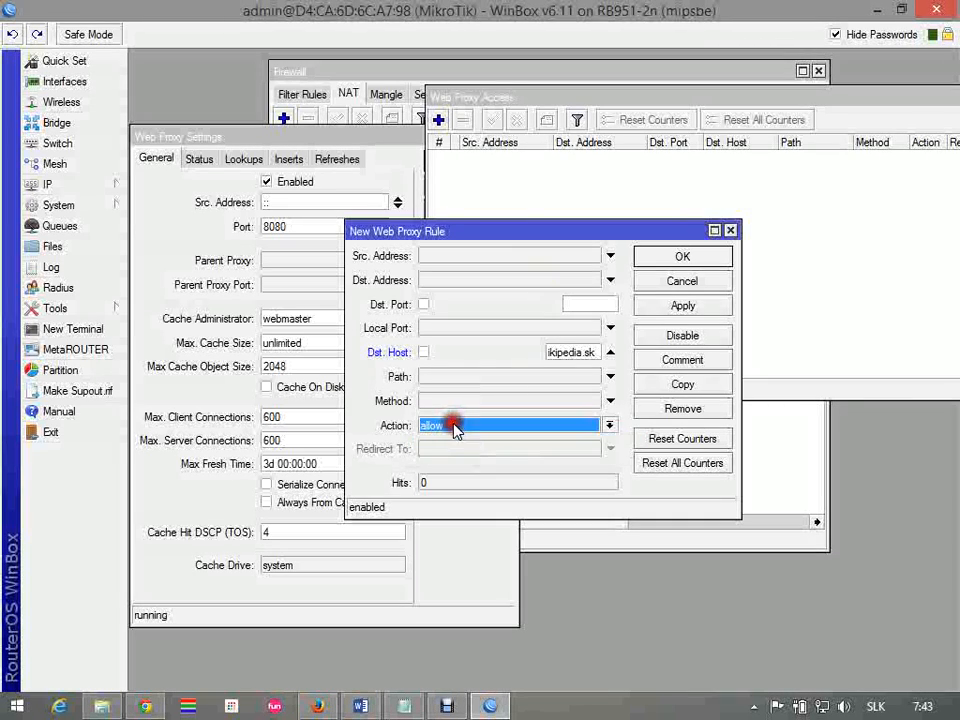
{"action": "left_click", "coordinate": [669, 262]}
{"action": "left_click_drag", "start_coordinate": [709, 98], "coordinate": [580, 100]}
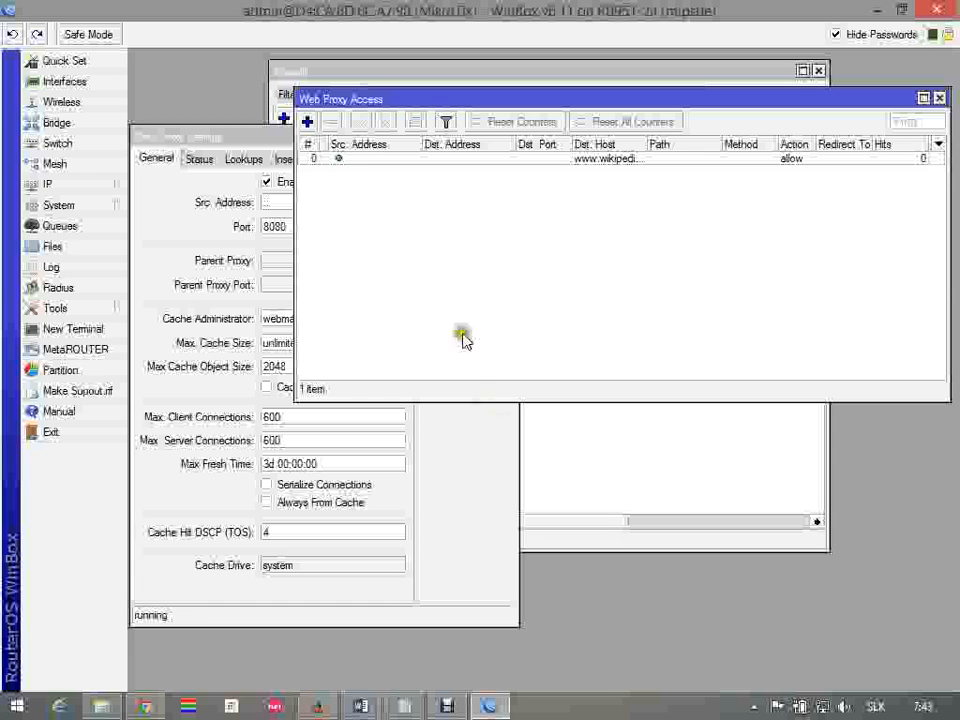
{"action": "left_click", "coordinate": [307, 121]}
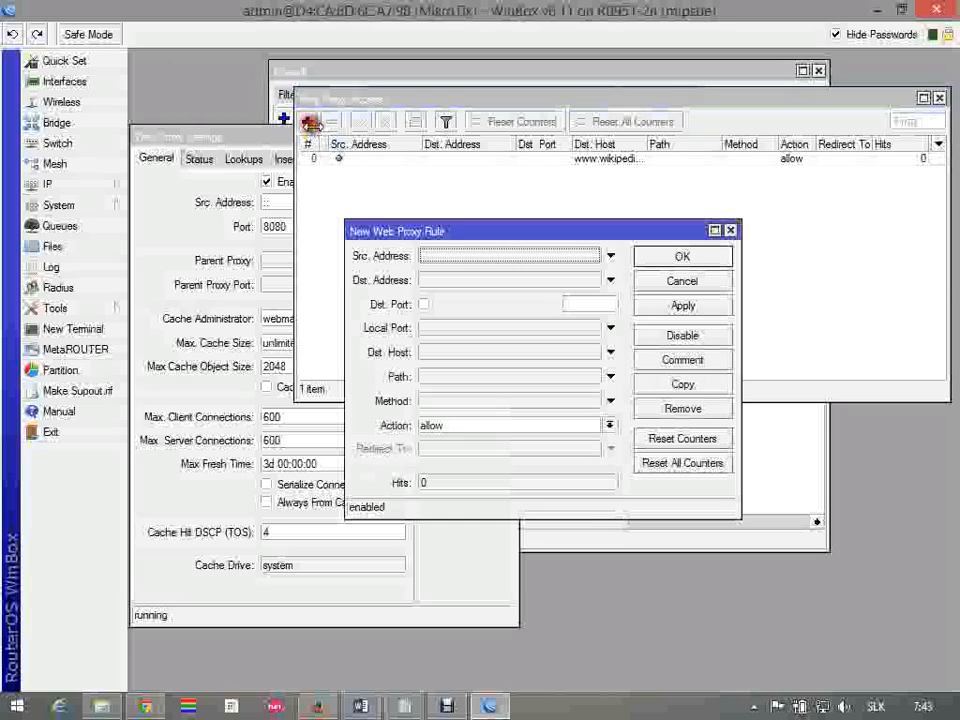
{"action": "left_click", "coordinate": [473, 351]}
{"action": "type", "text": "w"}
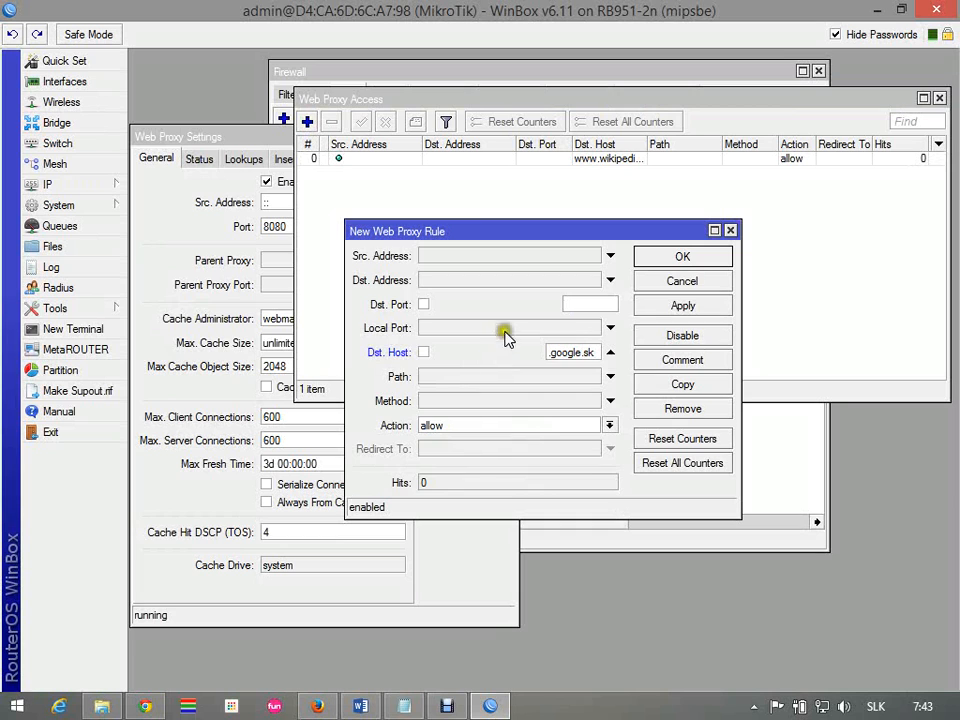
{"action": "left_click", "coordinate": [684, 258]}
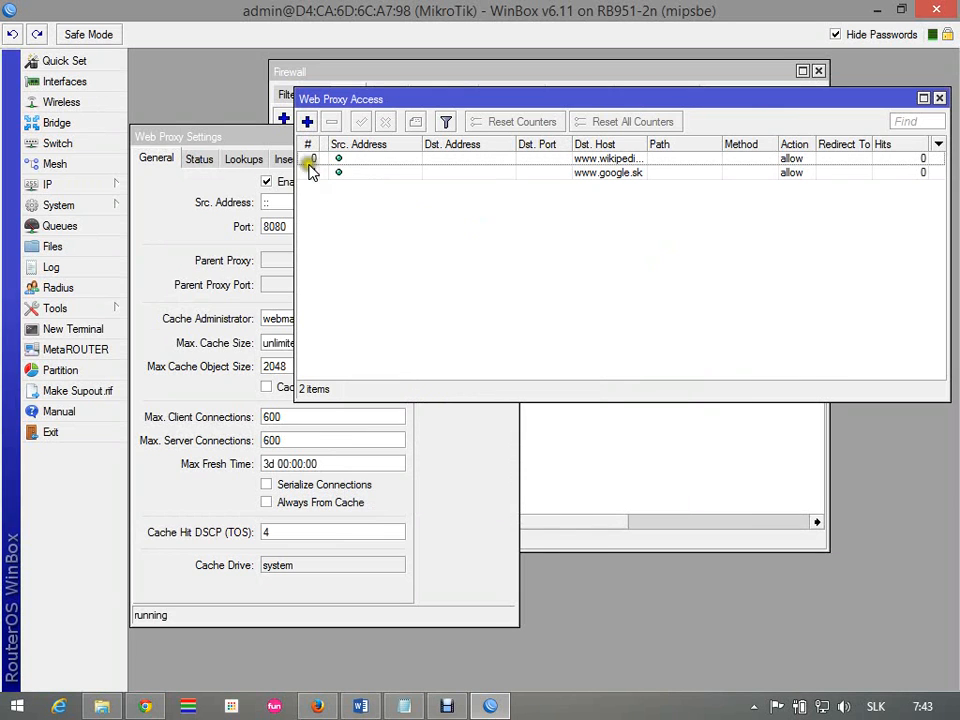
{"action": "key", "text": "alt+Tab"}
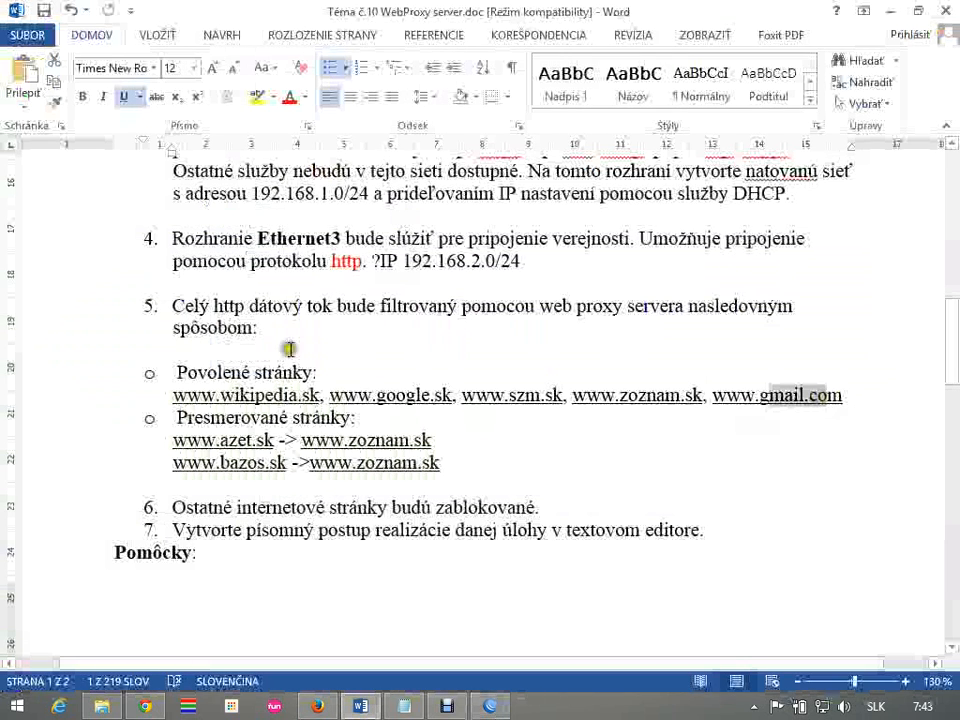
{"action": "left_click", "coordinate": [190, 443]}
{"action": "left_click_drag", "start_coordinate": [190, 441], "coordinate": [450, 441]}
{"action": "key", "text": "alt+Tab"}
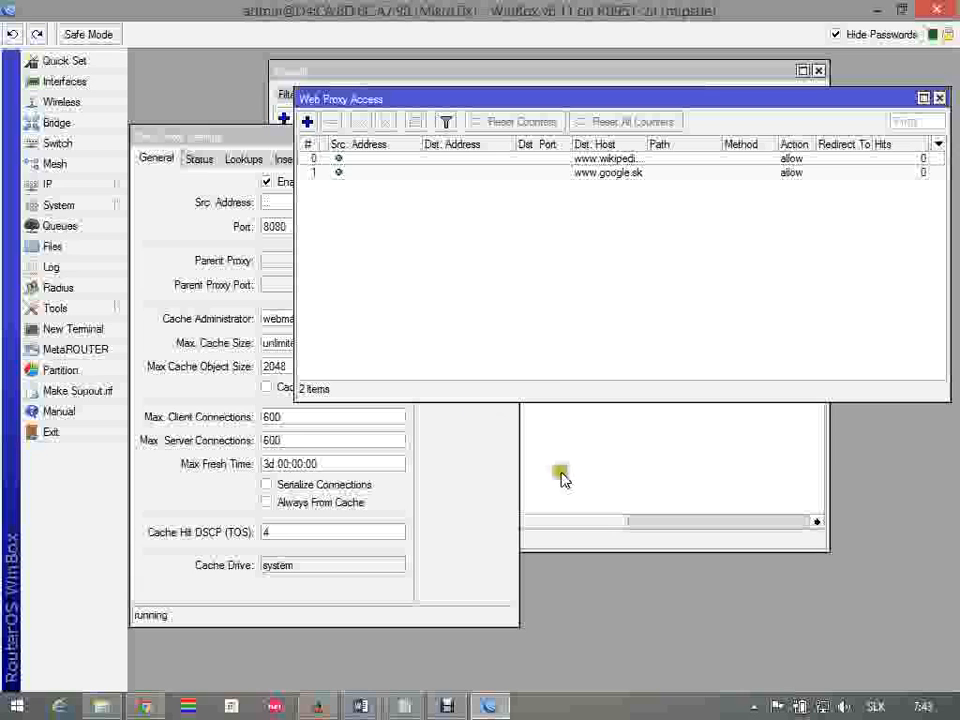
{"action": "left_click", "coordinate": [307, 121]}
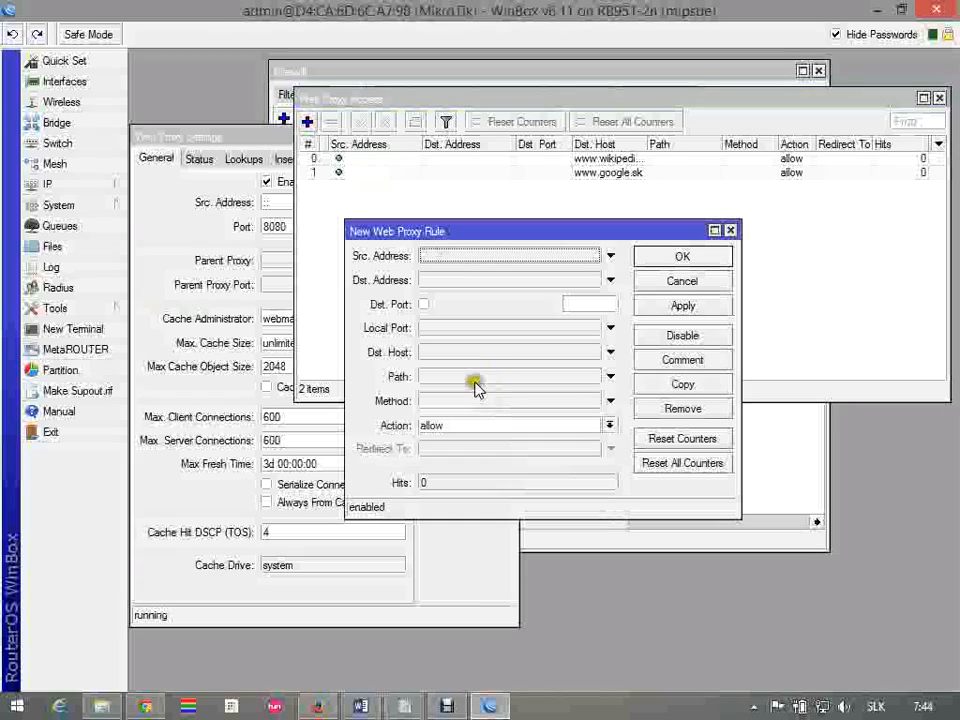
{"action": "left_click", "coordinate": [463, 352]}
{"action": "type", "text": "www.azet.sk"}
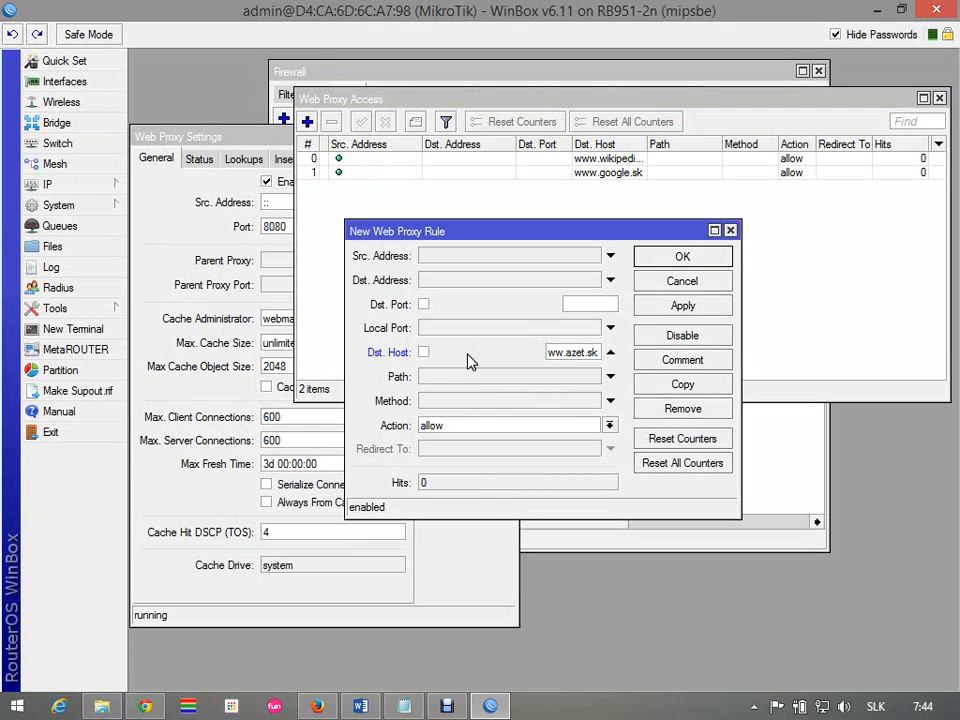
{"action": "left_click", "coordinate": [612, 427]}
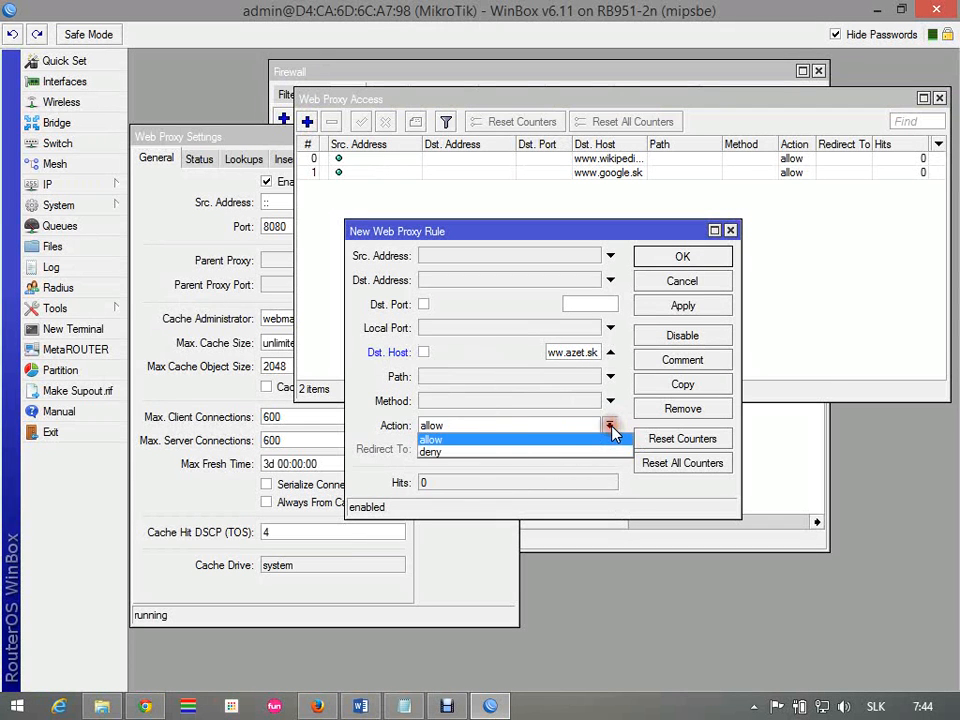
{"action": "left_click", "coordinate": [514, 452]}
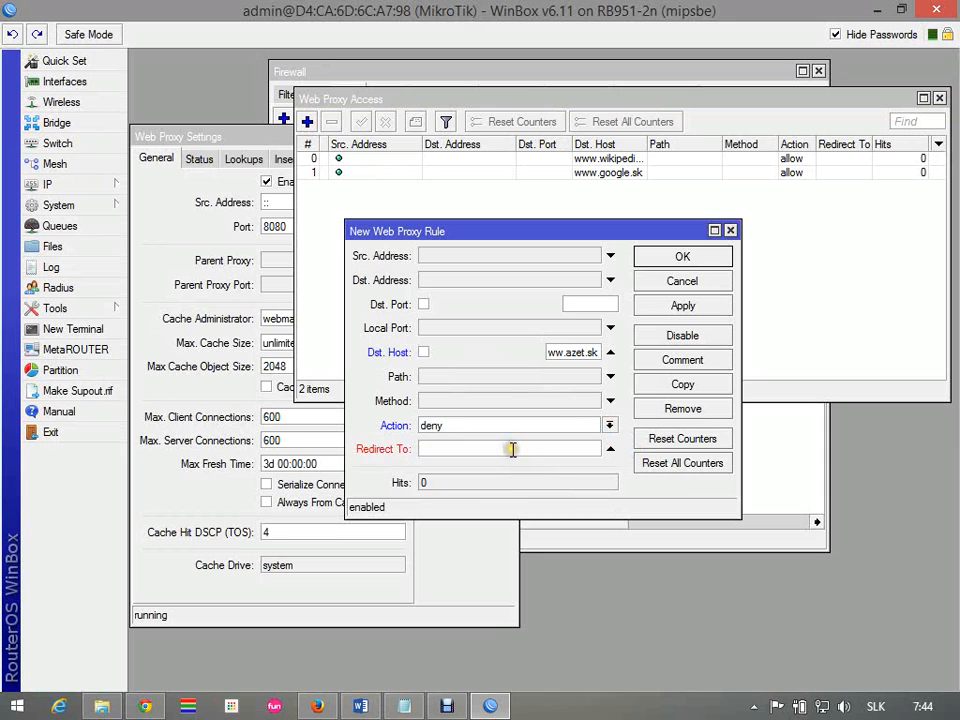
{"action": "type", "text": "www.zoznam.sk"}
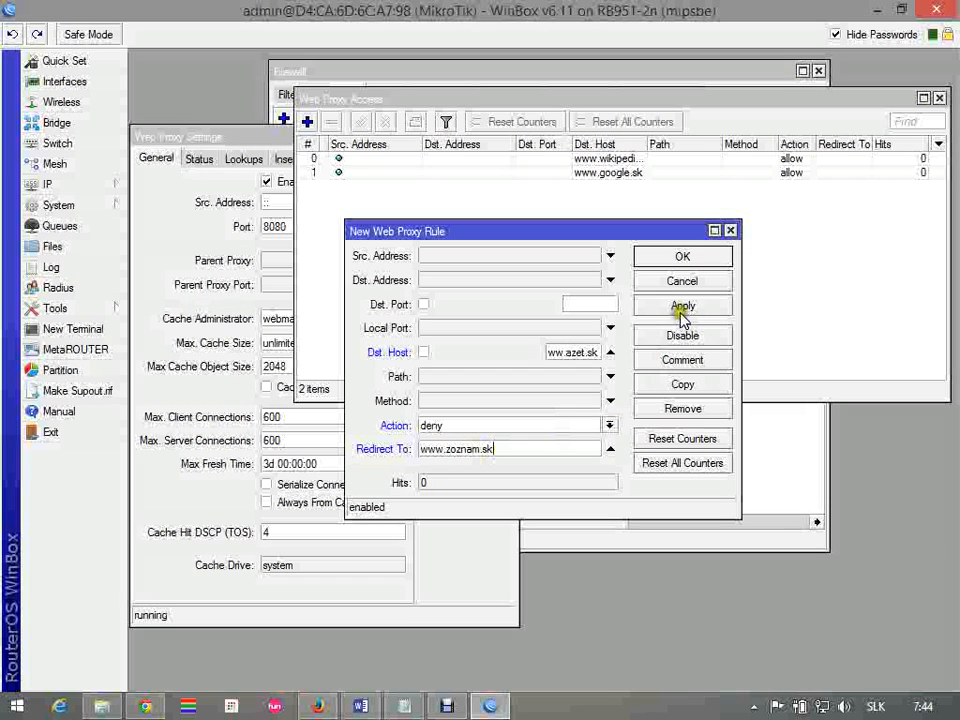
{"action": "left_click", "coordinate": [683, 315]}
{"action": "left_click", "coordinate": [708, 257]}
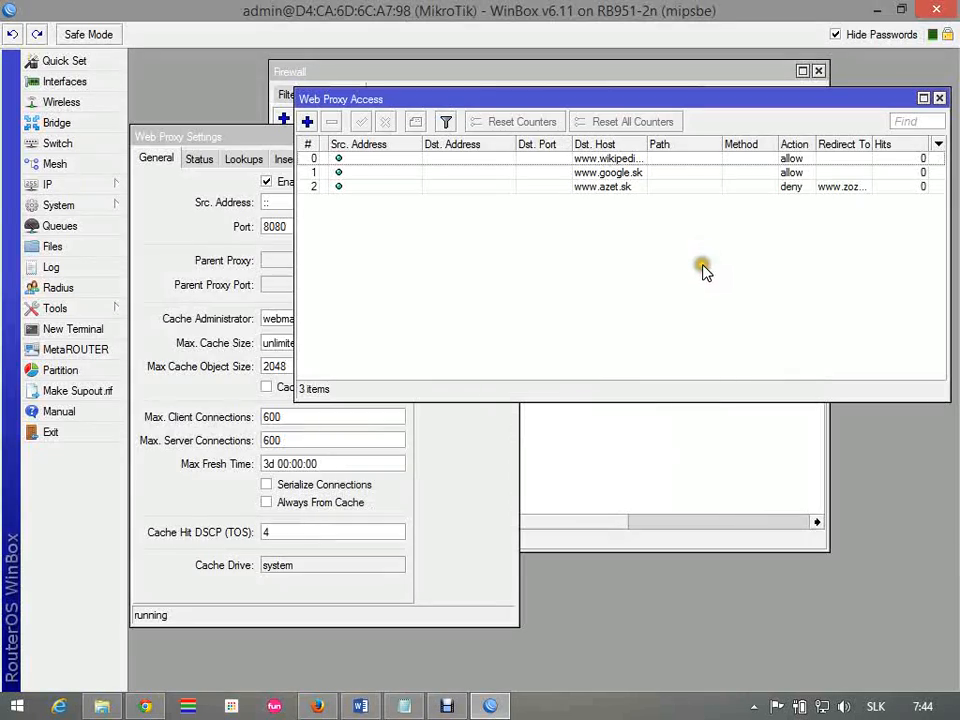
{"action": "key", "text": "alt+Tab"}
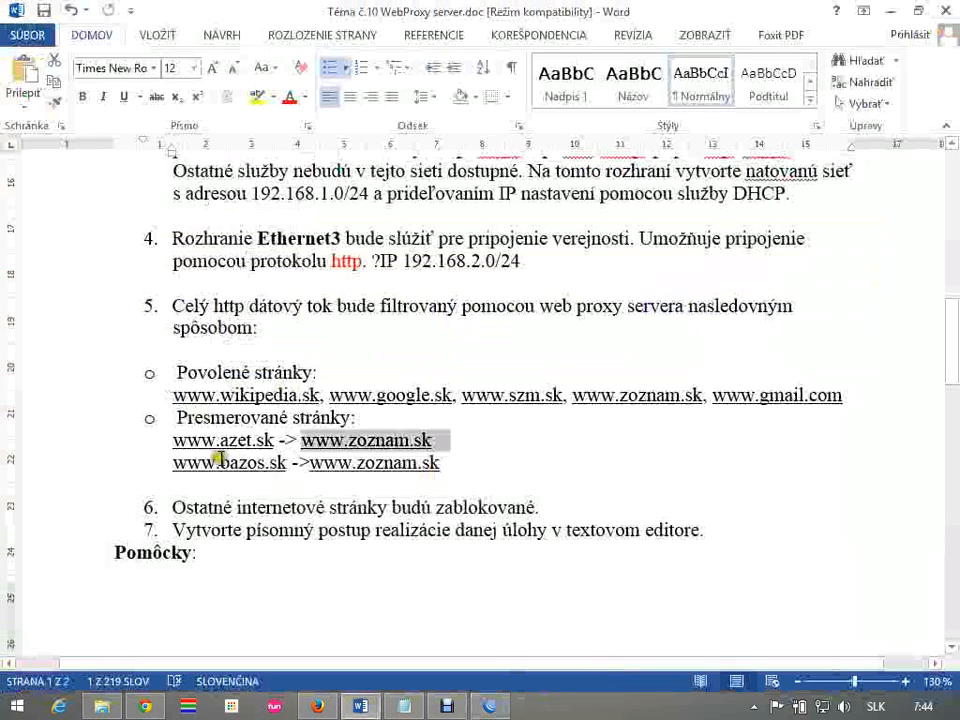
{"action": "key", "text": "alt+Tab"}
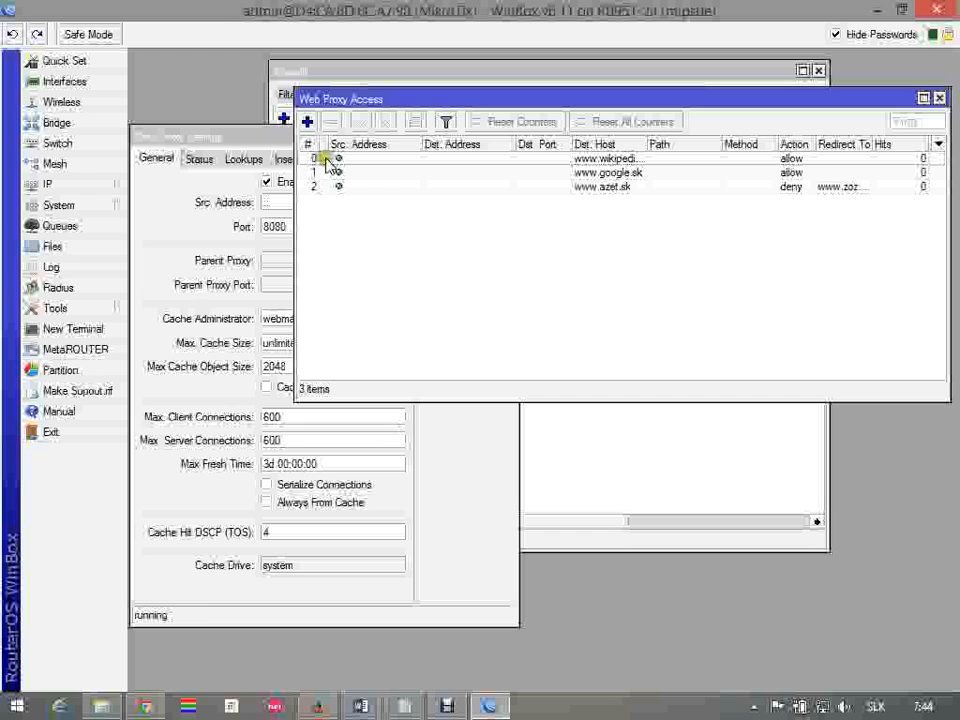
{"action": "left_click", "coordinate": [309, 123]}
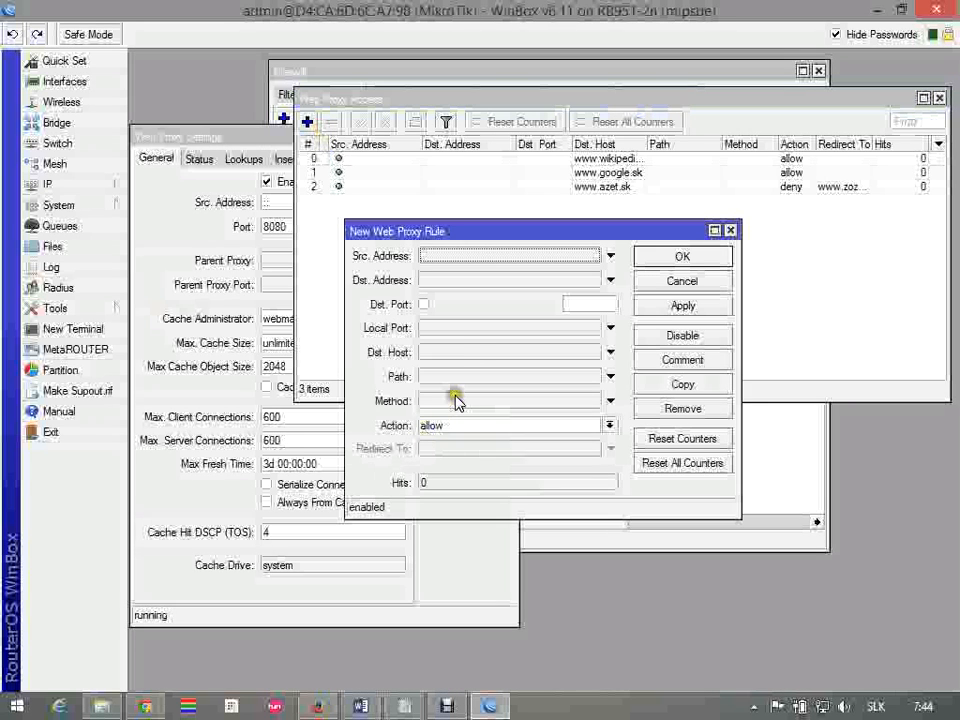
{"action": "left_click", "coordinate": [455, 350]}
{"action": "type", "text": "www.bazuo"}
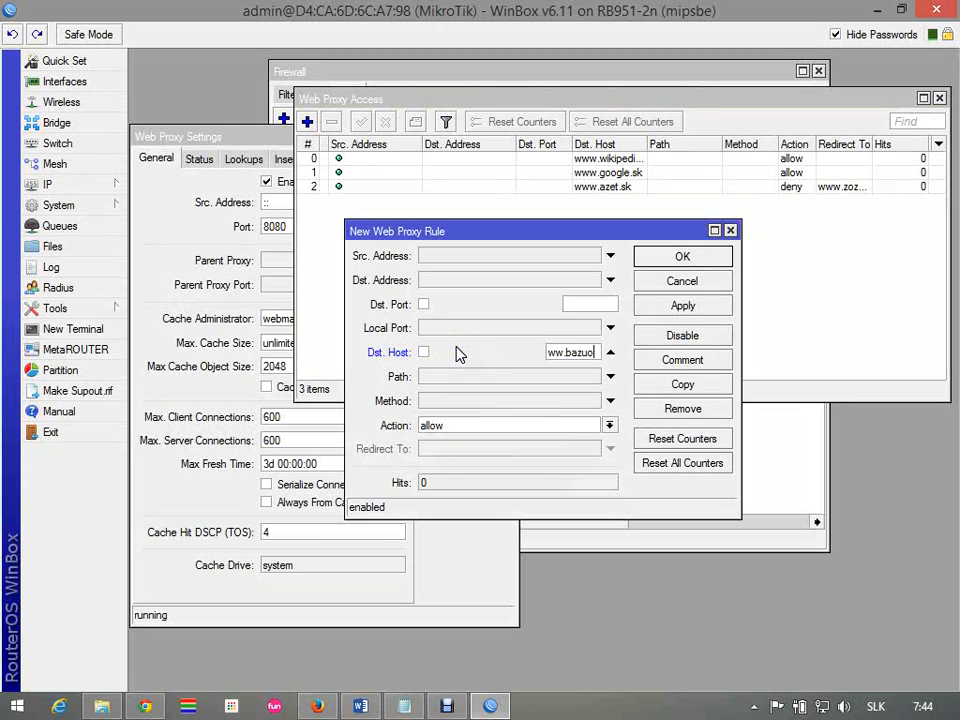
{"action": "key", "text": "BackSpace"}
{"action": "type", "text": "os.sk"}
{"action": "left_click", "coordinate": [475, 424]}
{"action": "left_click", "coordinate": [476, 451]}
{"action": "left_click", "coordinate": [476, 452]}
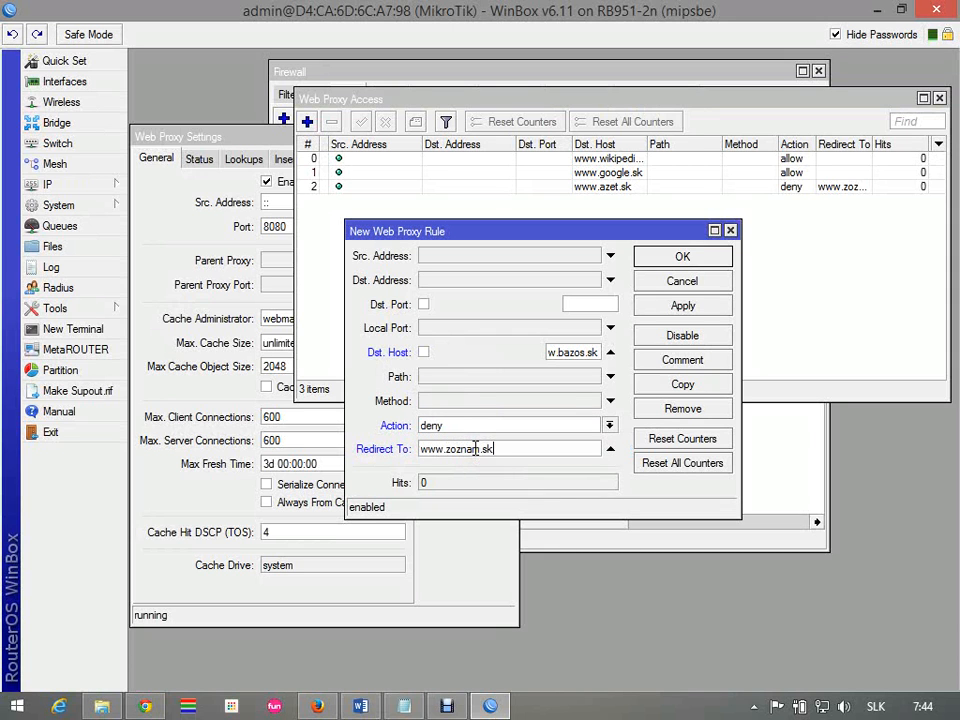
{"action": "left_click", "coordinate": [662, 258]}
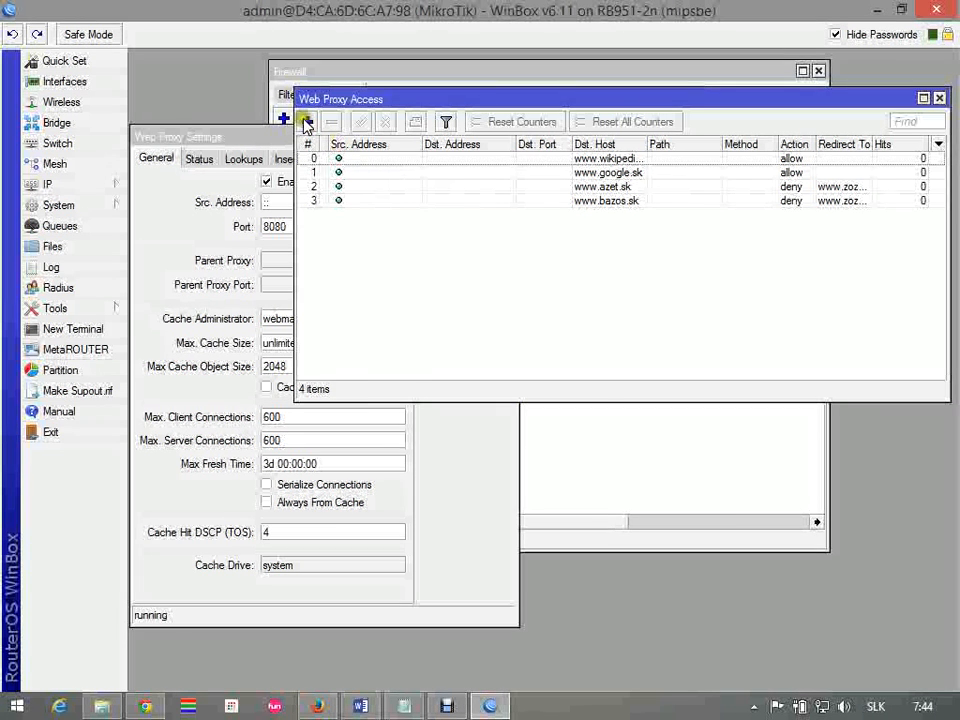
Add a final Web Proxy access rule with action deny and no destination host to block all other sites
{"action": "left_click", "coordinate": [307, 121]}
{"action": "left_click", "coordinate": [608, 425]}
{"action": "left_click", "coordinate": [510, 451]}
{"action": "left_click", "coordinate": [664, 261]}
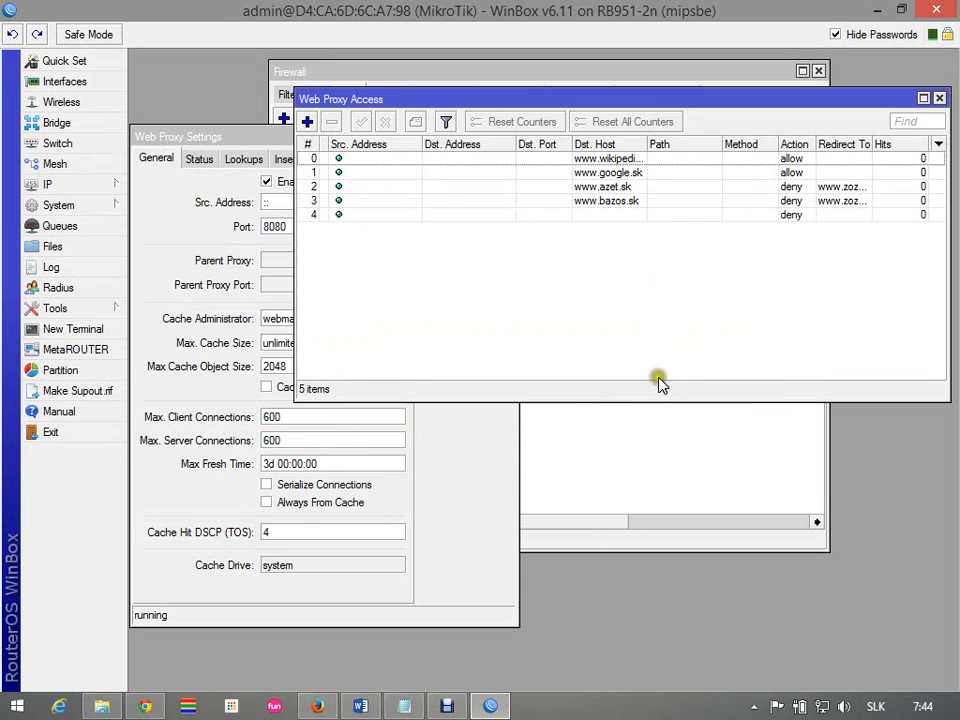
Open the router's file list and create a configuration backup
{"action": "left_click", "coordinate": [58, 248]}
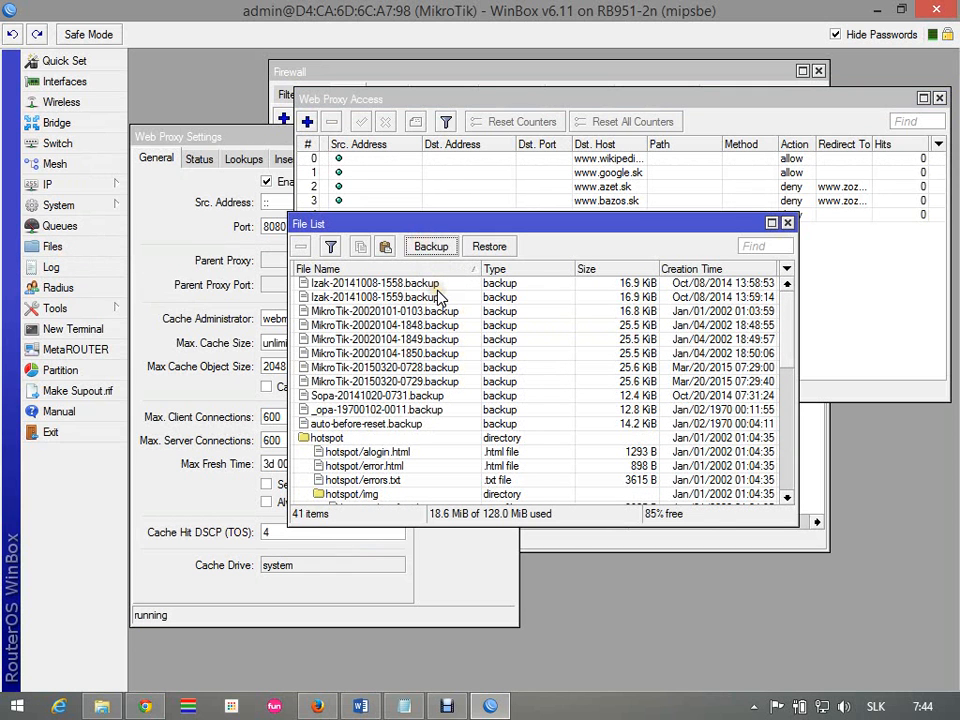
{"action": "left_click", "coordinate": [375, 438]}
{"action": "left_click", "coordinate": [376, 424]}
{"action": "left_click", "coordinate": [377, 410]}
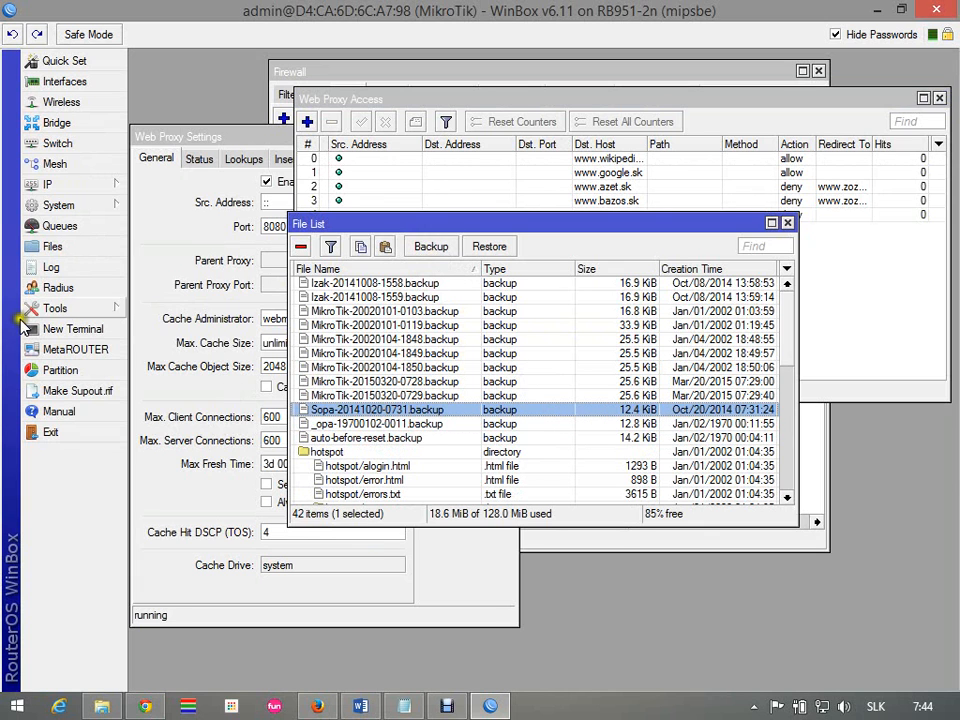
Set the router's system identity to the owner's surname and create a new configuration backup under that identity
{"action": "left_click", "coordinate": [70, 205]}
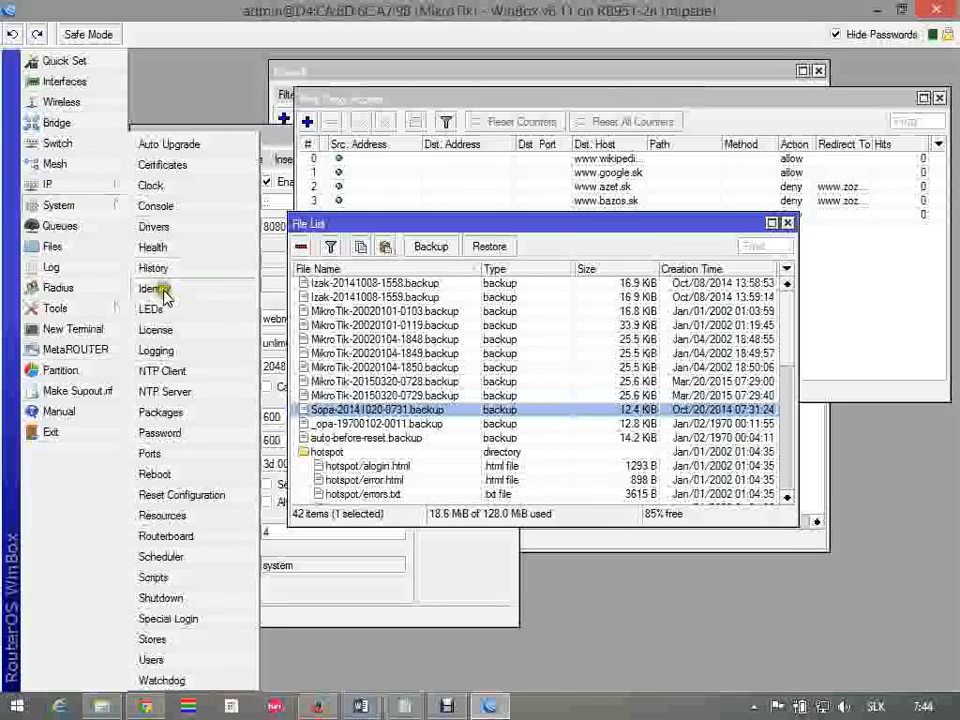
{"action": "left_click", "coordinate": [163, 290]}
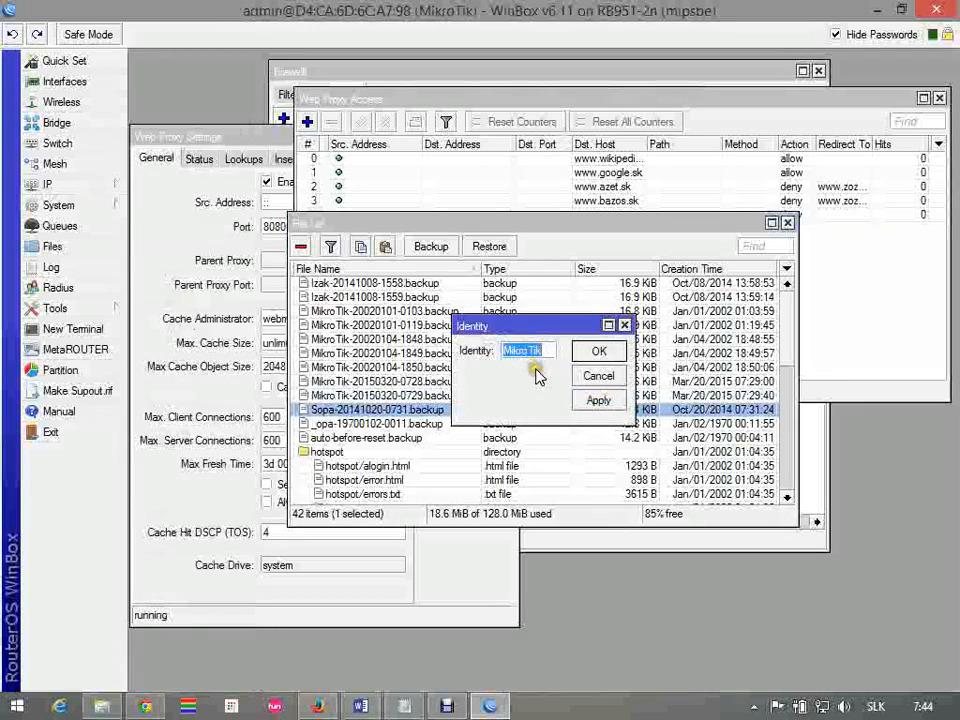
{"action": "type", "text": "Rybar"}
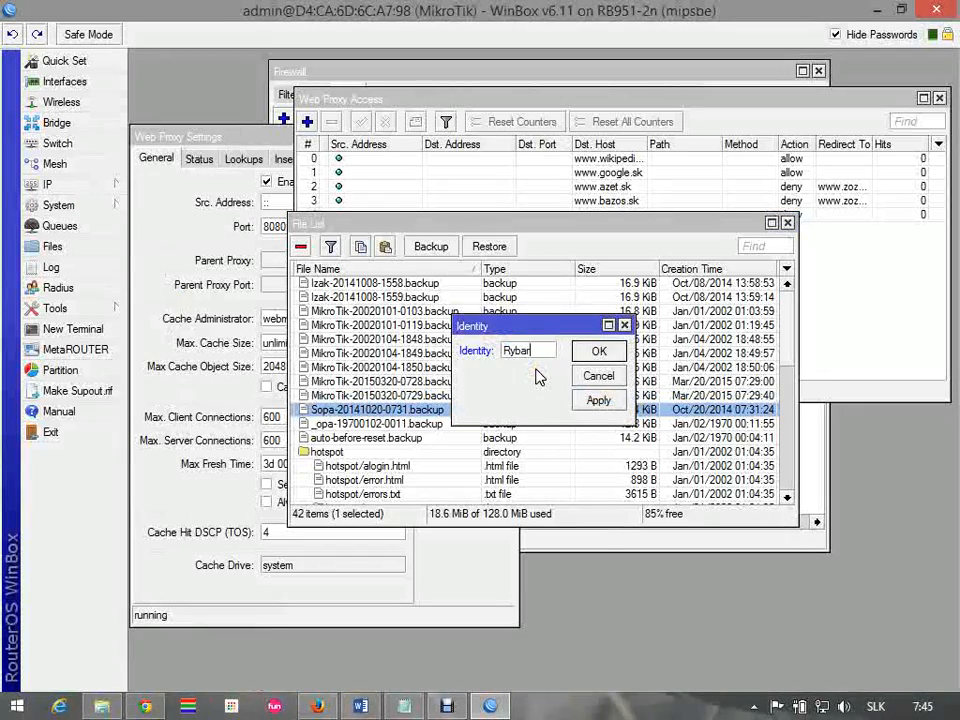
{"action": "left_click", "coordinate": [592, 353]}
{"action": "left_click", "coordinate": [450, 247]}
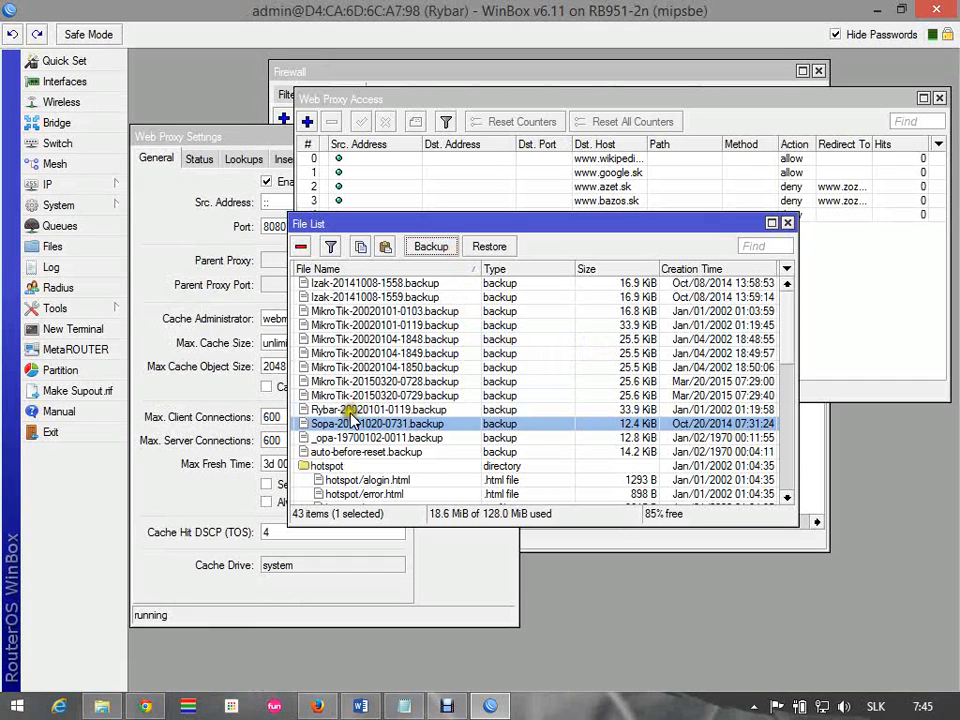
Restore down WinBox, clear the windows covering the desktop, and copy the newly created backup file from the file list to the desktop
{"action": "left_click", "coordinate": [352, 410]}
{"action": "left_click", "coordinate": [902, 10]}
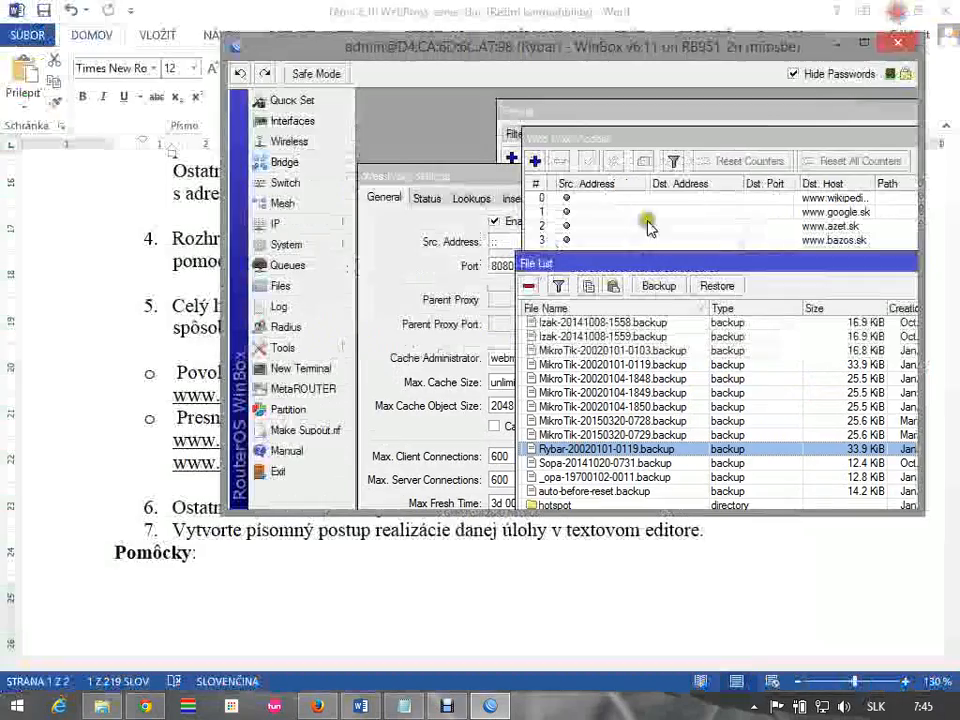
{"action": "left_click", "coordinate": [893, 10]}
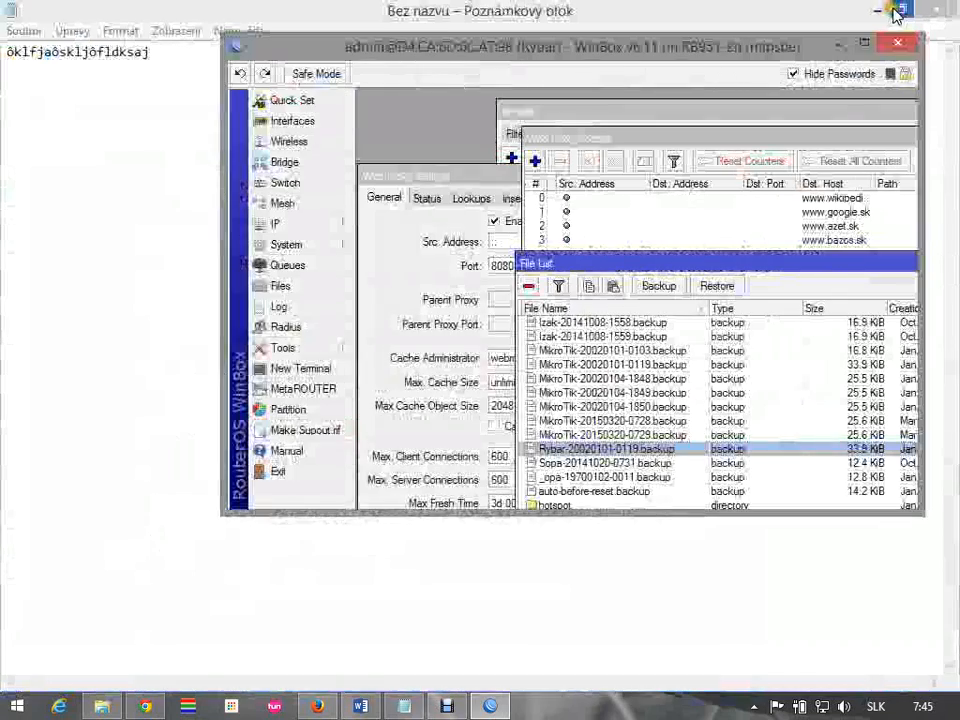
{"action": "left_click", "coordinate": [889, 10]}
{"action": "left_click", "coordinate": [866, 14]}
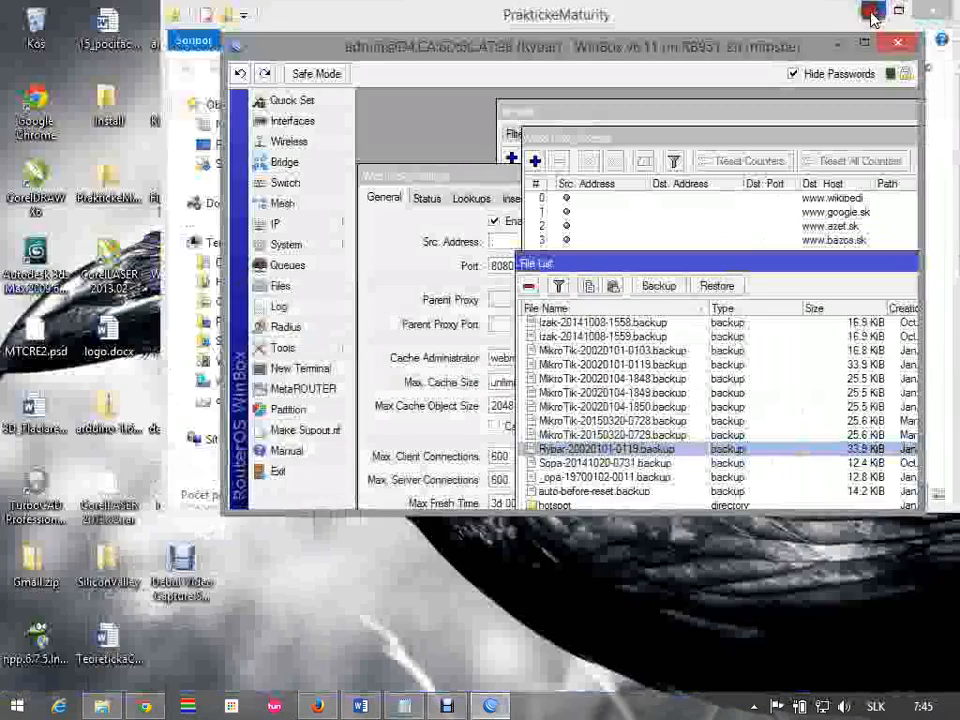
{"action": "left_click_drag", "start_coordinate": [557, 455], "coordinate": [436, 625]}
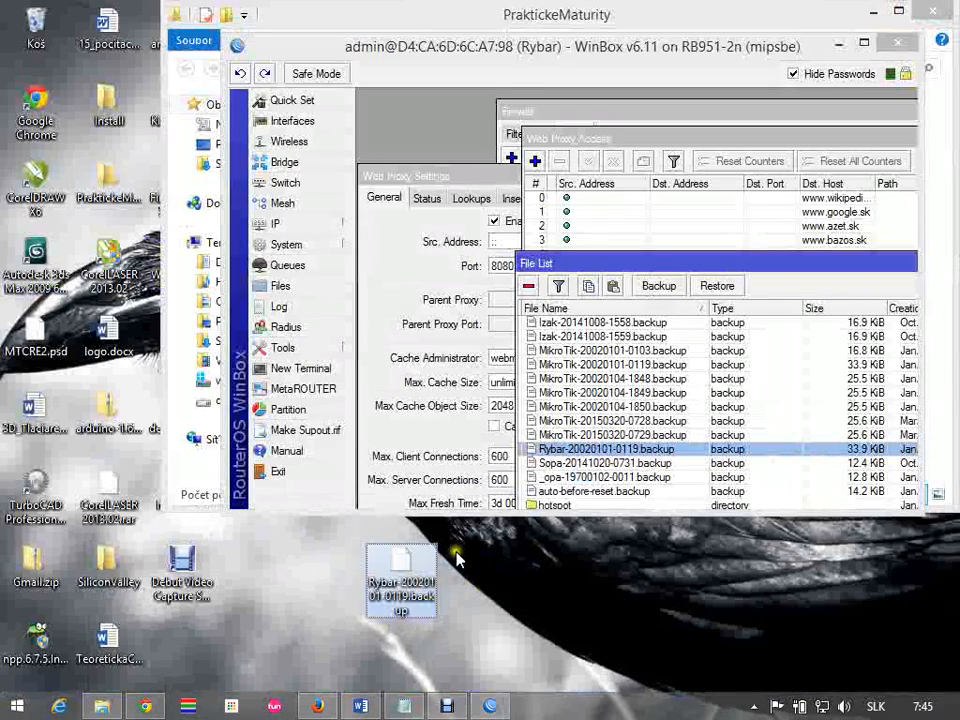
{"action": "left_click", "coordinate": [602, 551]}
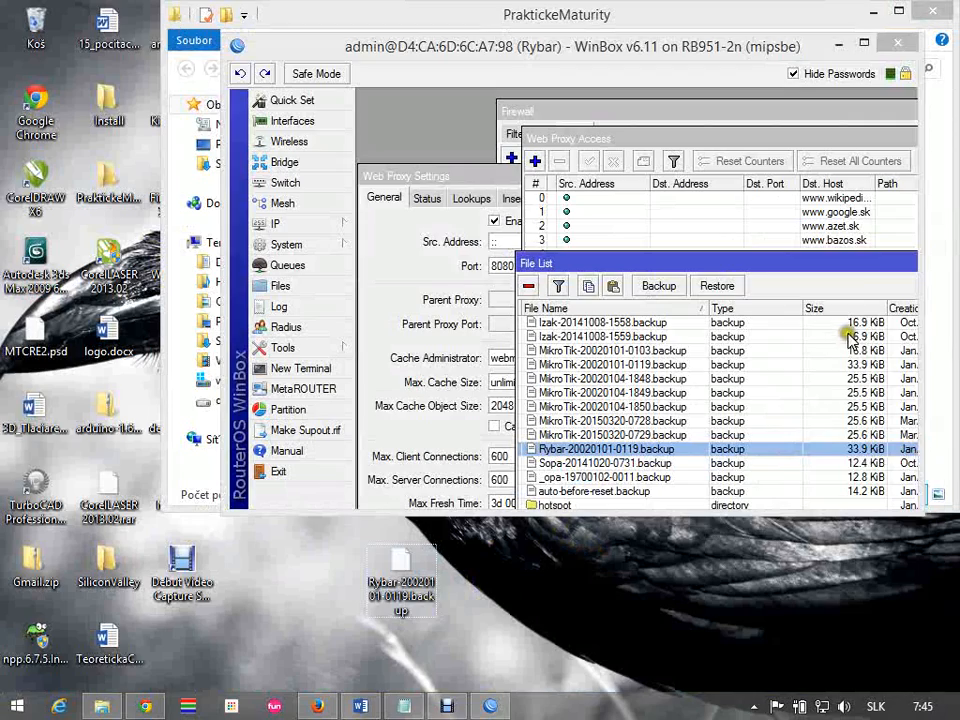
{"action": "left_click_drag", "start_coordinate": [868, 266], "coordinate": [746, 242]}
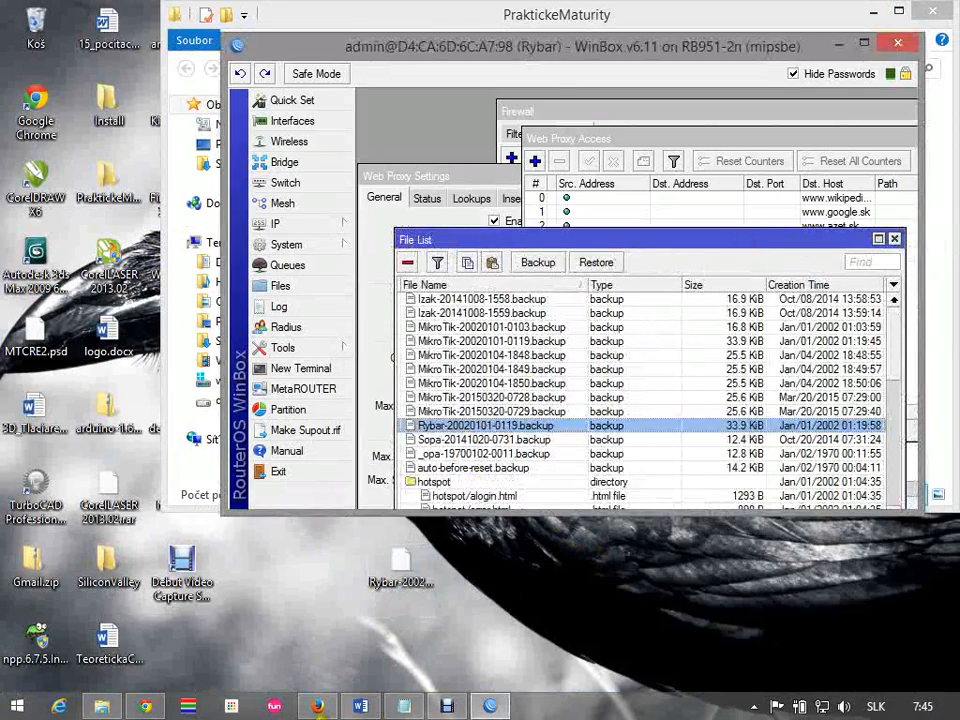
Switch to the Word assignment, review its remaining requirements, and return to WinBox
{"action": "left_click", "coordinate": [362, 706]}
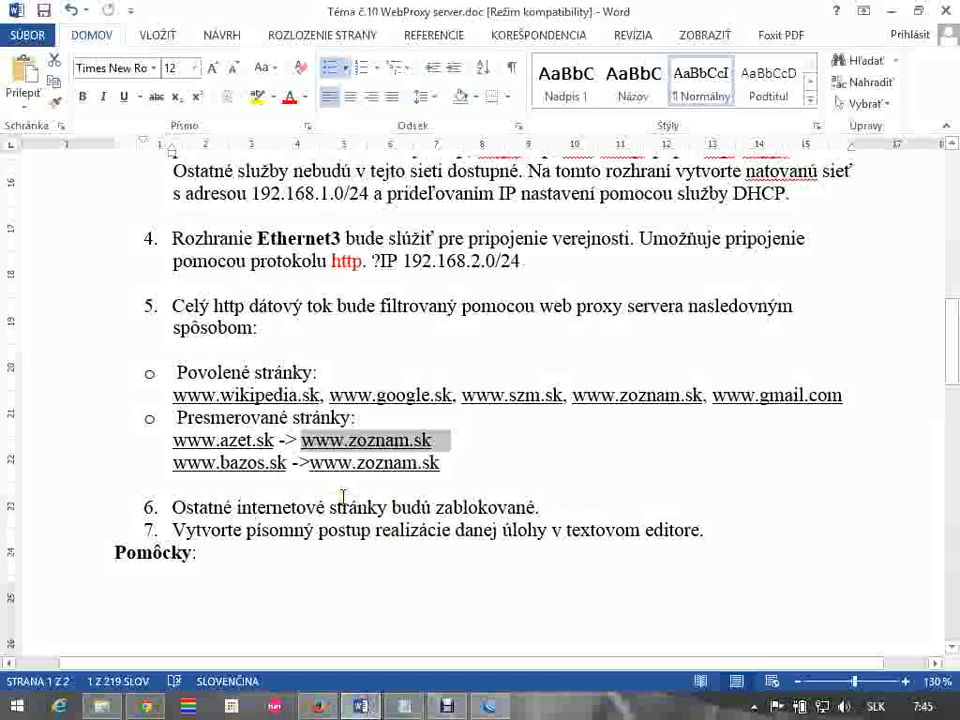
{"action": "scroll", "coordinate": [350, 495], "scroll_direction": "up", "scroll_amount": 3}
{"action": "scroll", "coordinate": [360, 518], "scroll_direction": "down", "scroll_amount": 4}
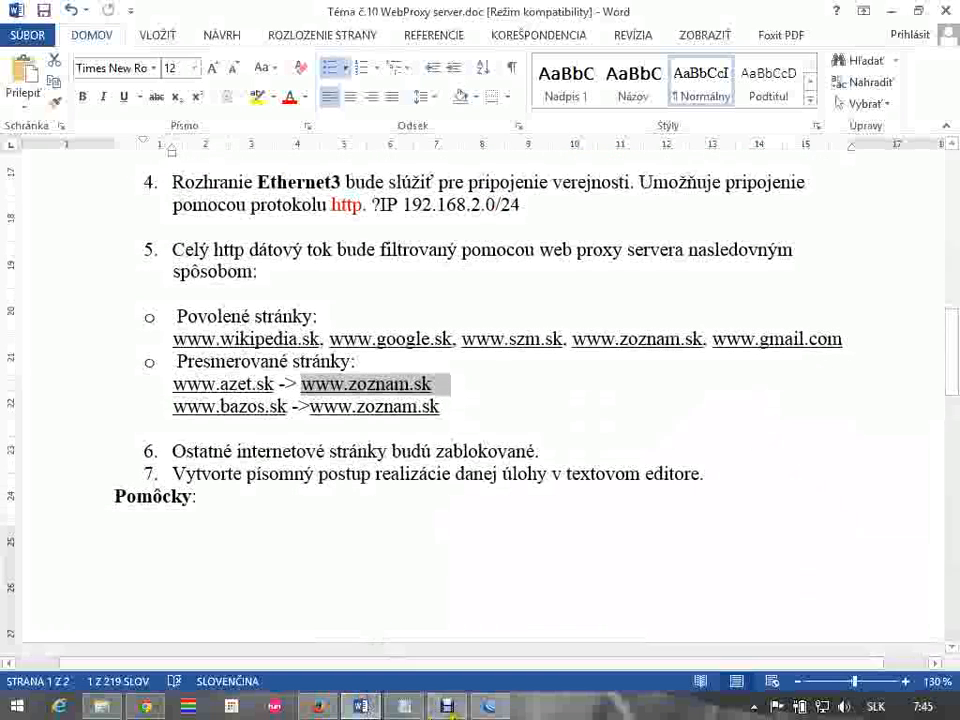
{"action": "left_click", "coordinate": [487, 706]}
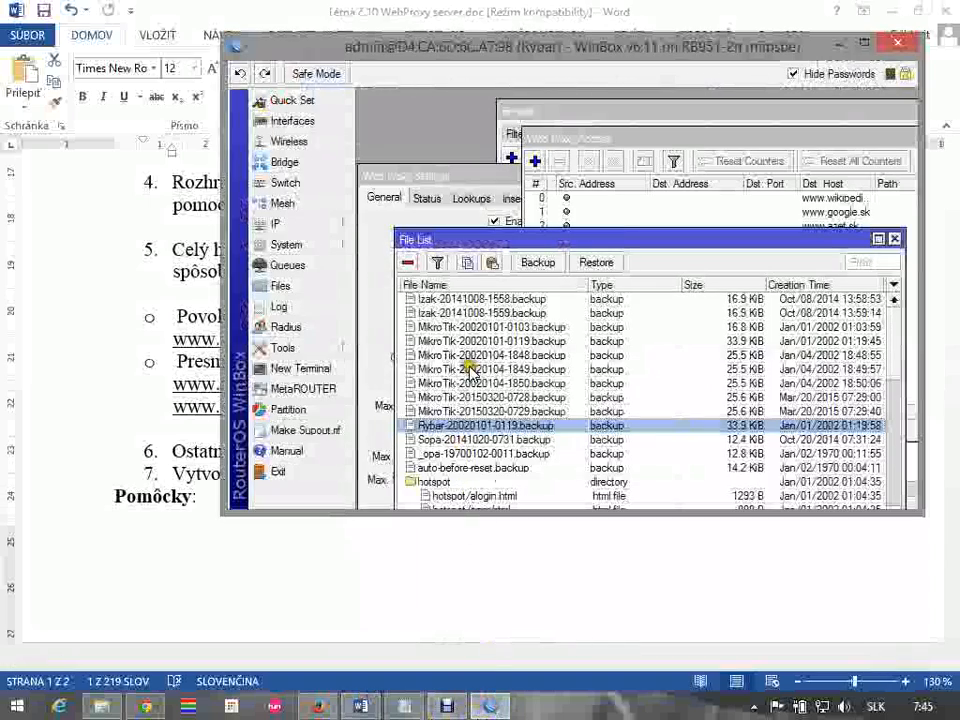